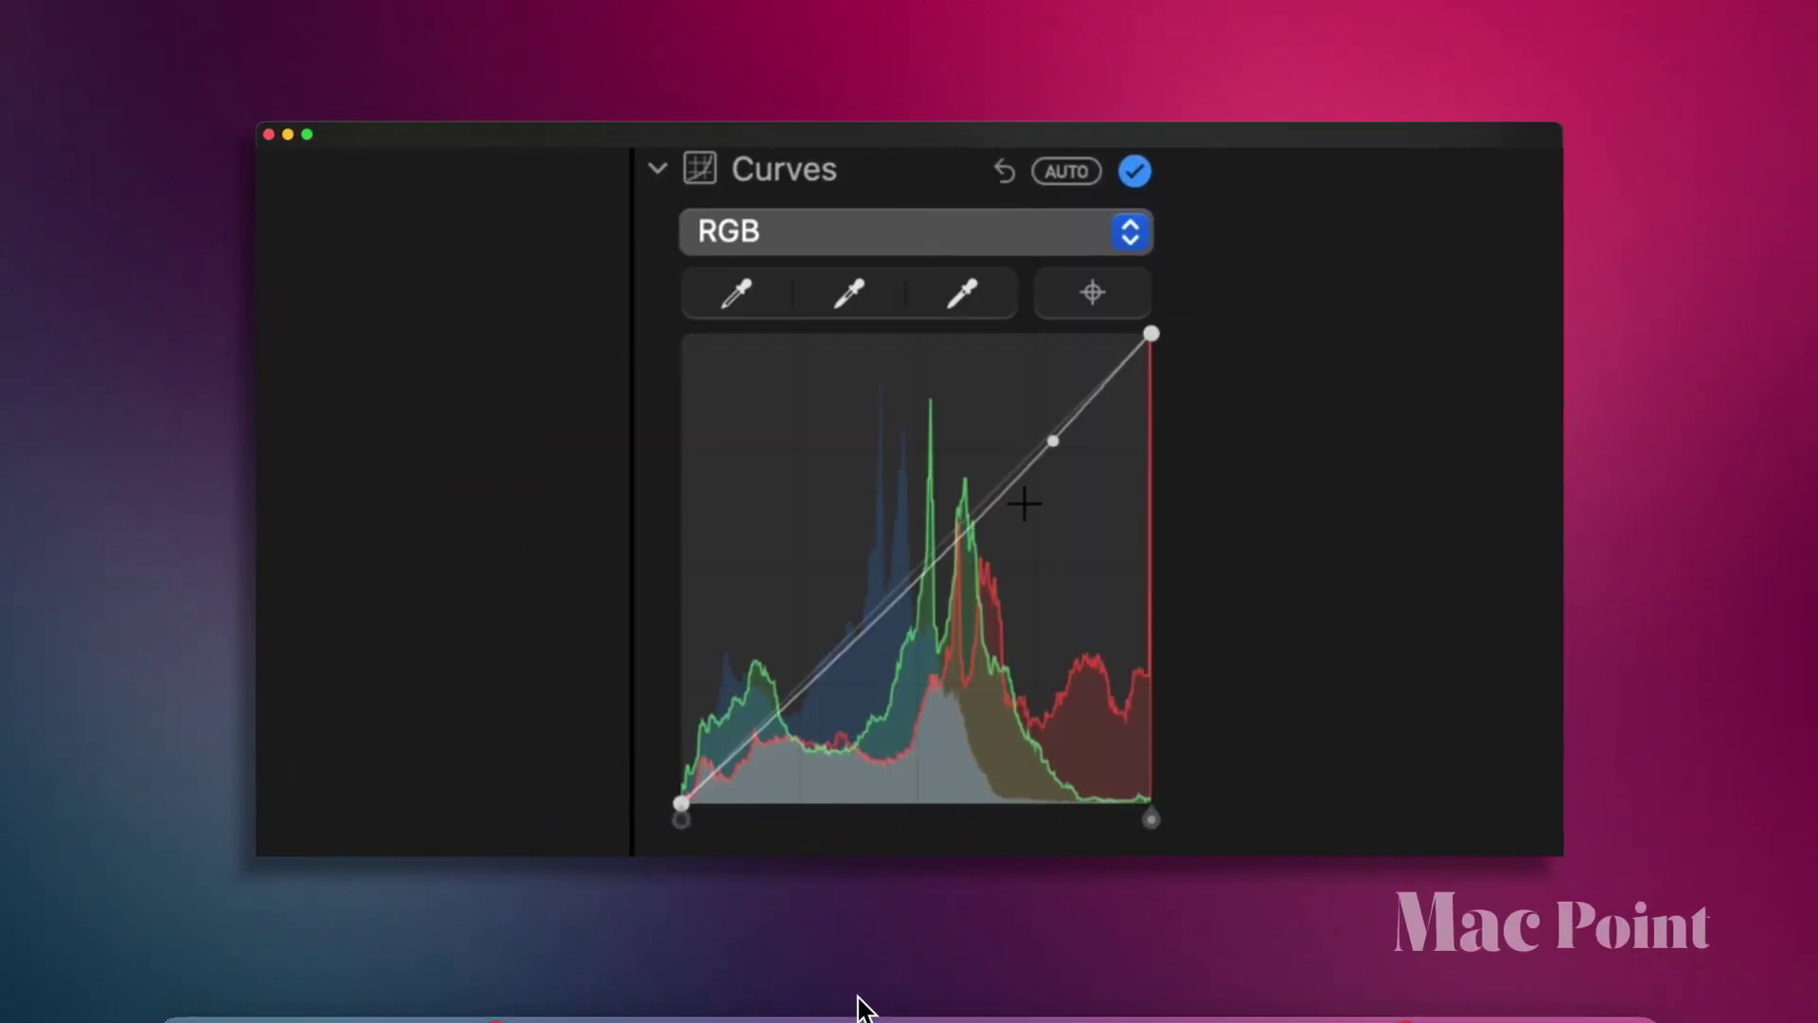
# - Preview editing: S-curve contrast, a Levels midtone shift, Color options and a blemish retouch
pyautogui.click(795, 714)
pyautogui.moveTo(1052, 441); pyautogui.dragTo(1035, 414)
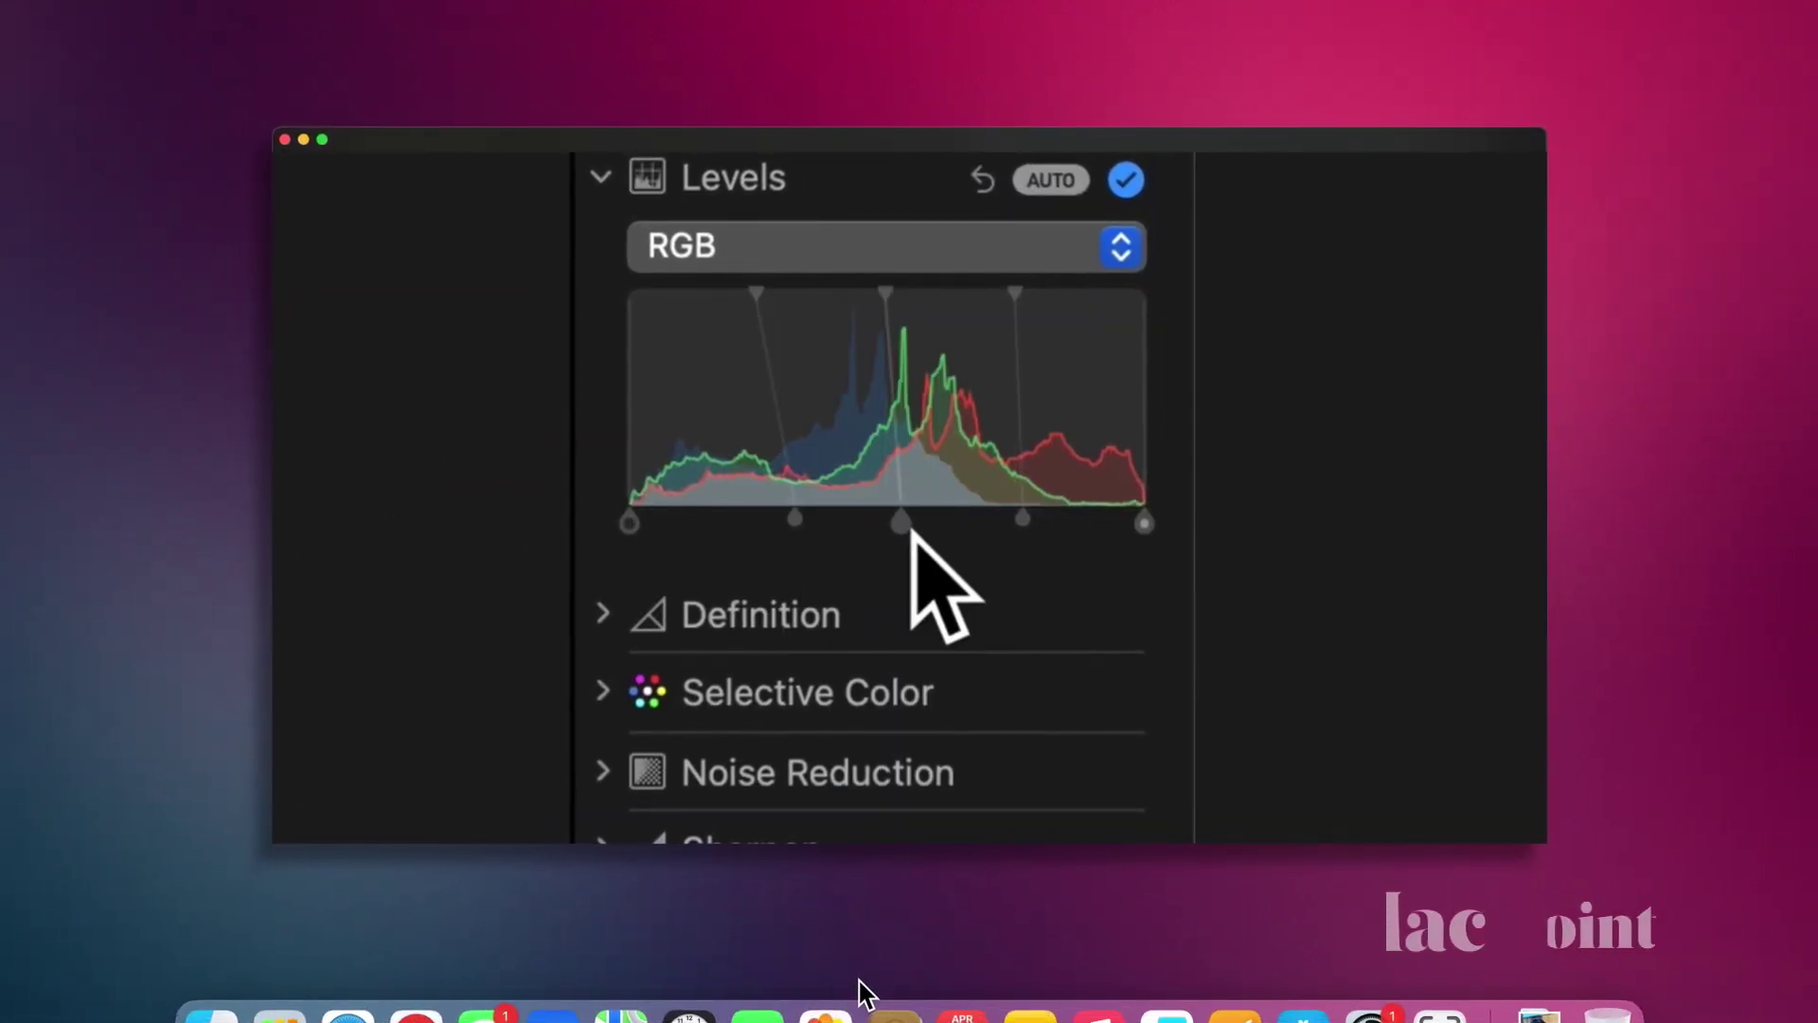
pyautogui.moveTo(901, 523); pyautogui.dragTo(1046, 528)
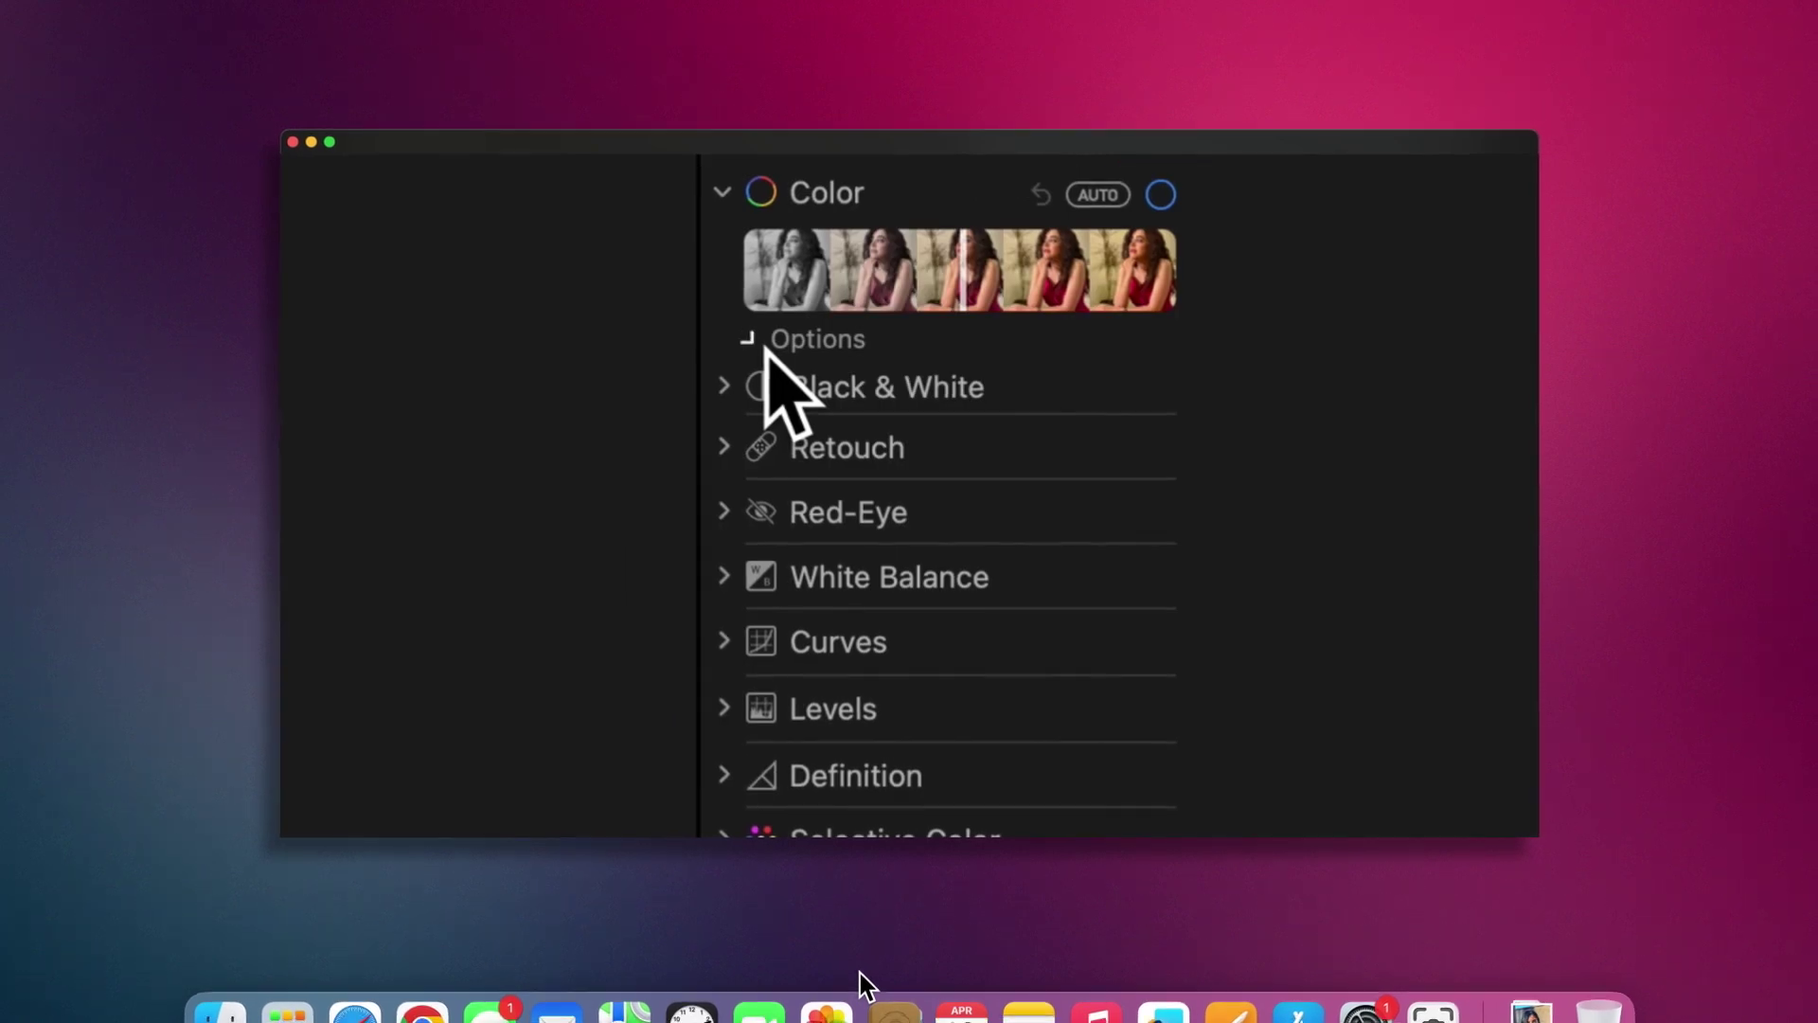
pyautogui.click(755, 341)
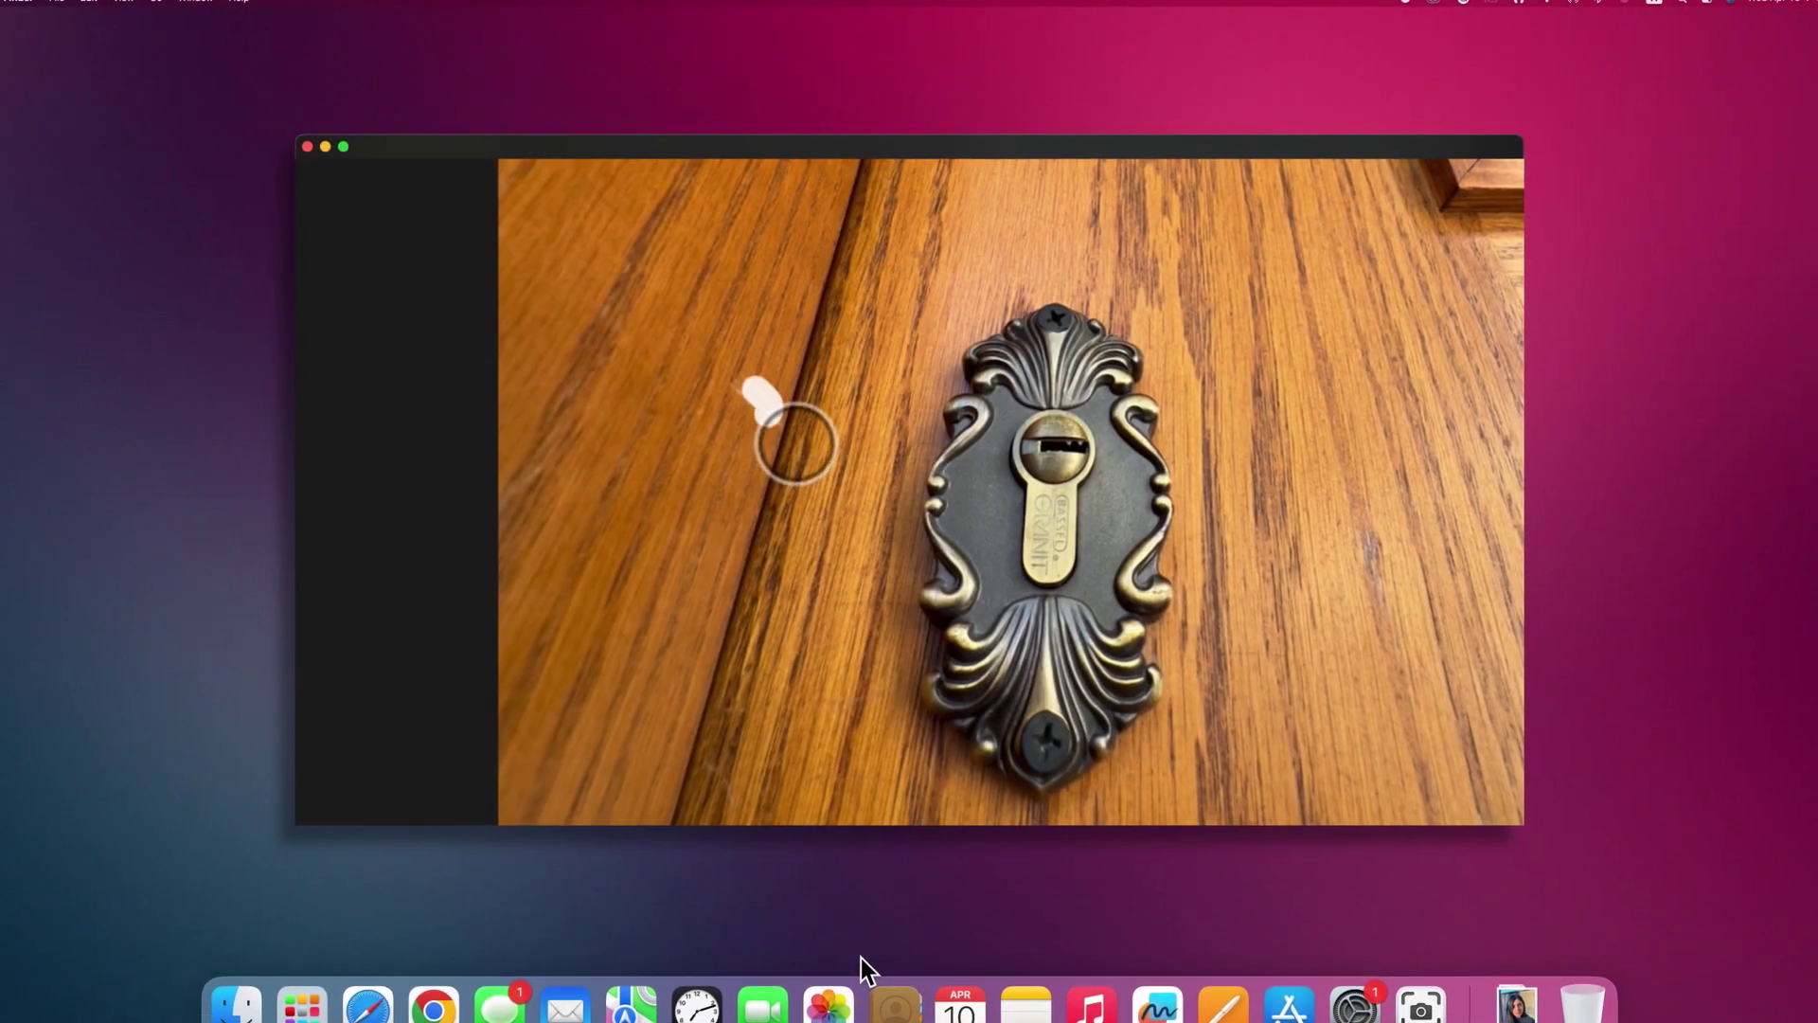
pyautogui.click(757, 395)
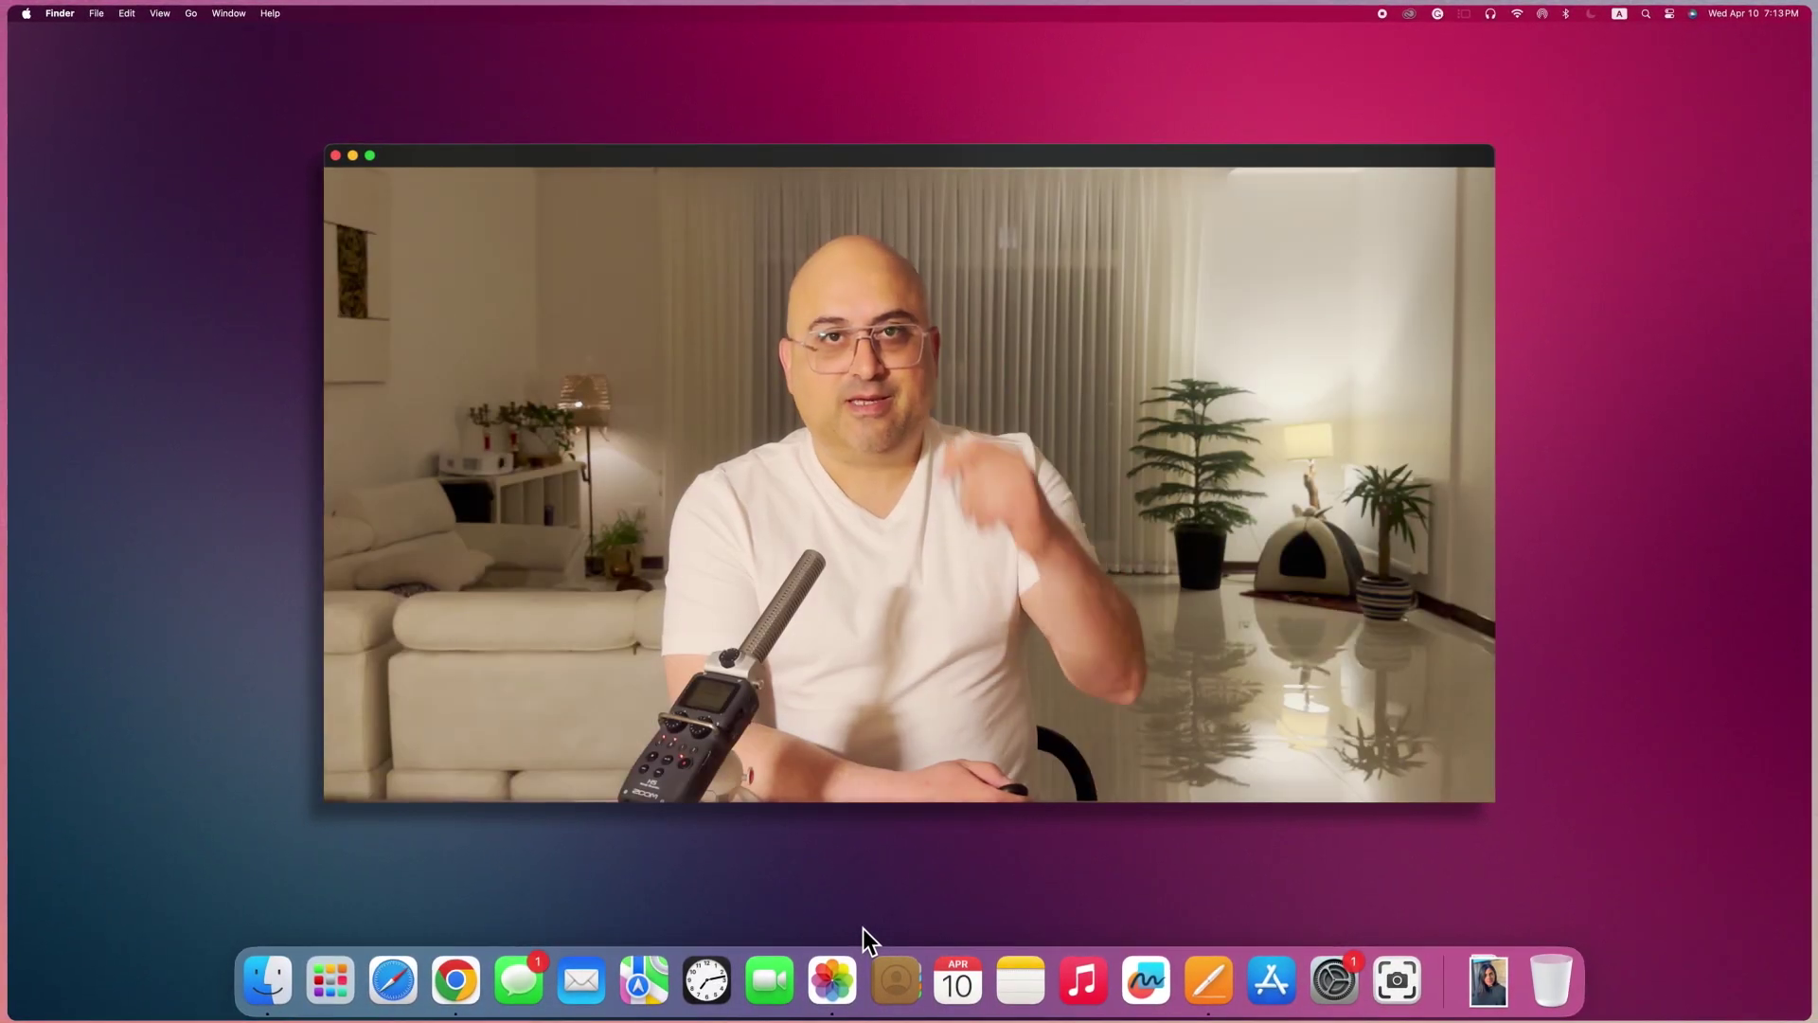
# - Launch Photos and import IMG_2469.jpeg into the library via File > Import
pyautogui.click(844, 969)
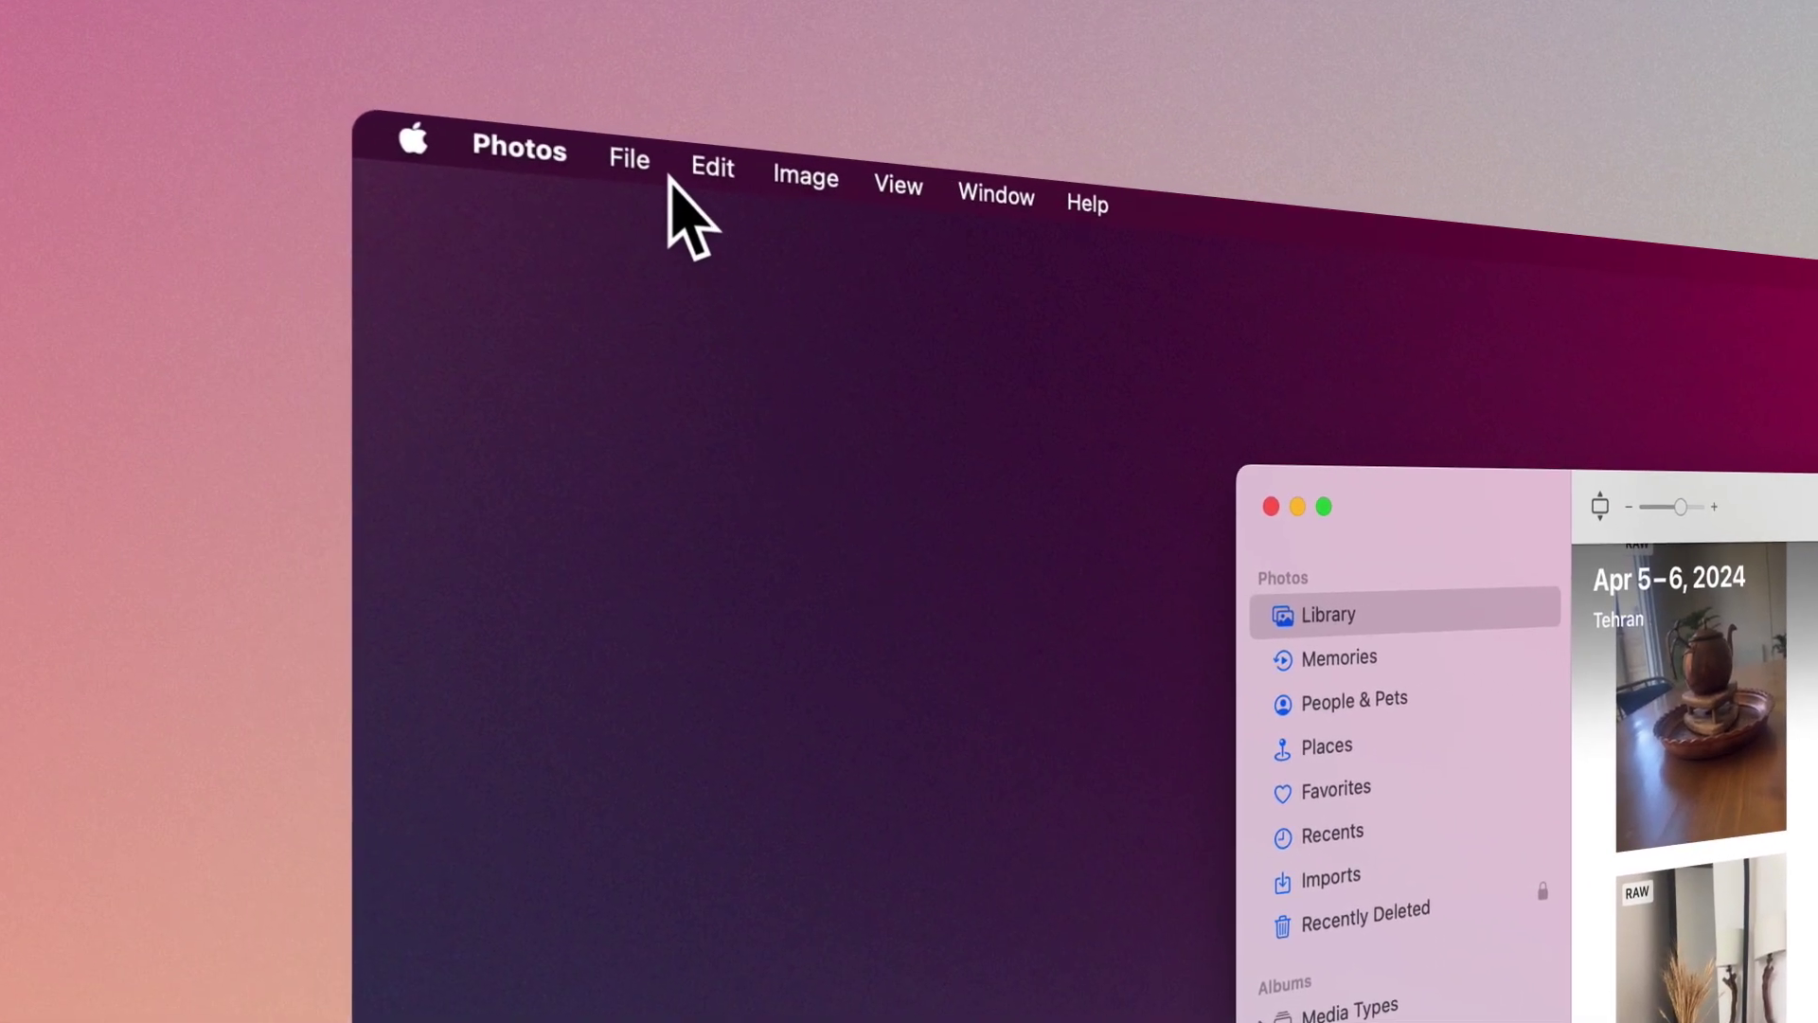
pyautogui.click(628, 158)
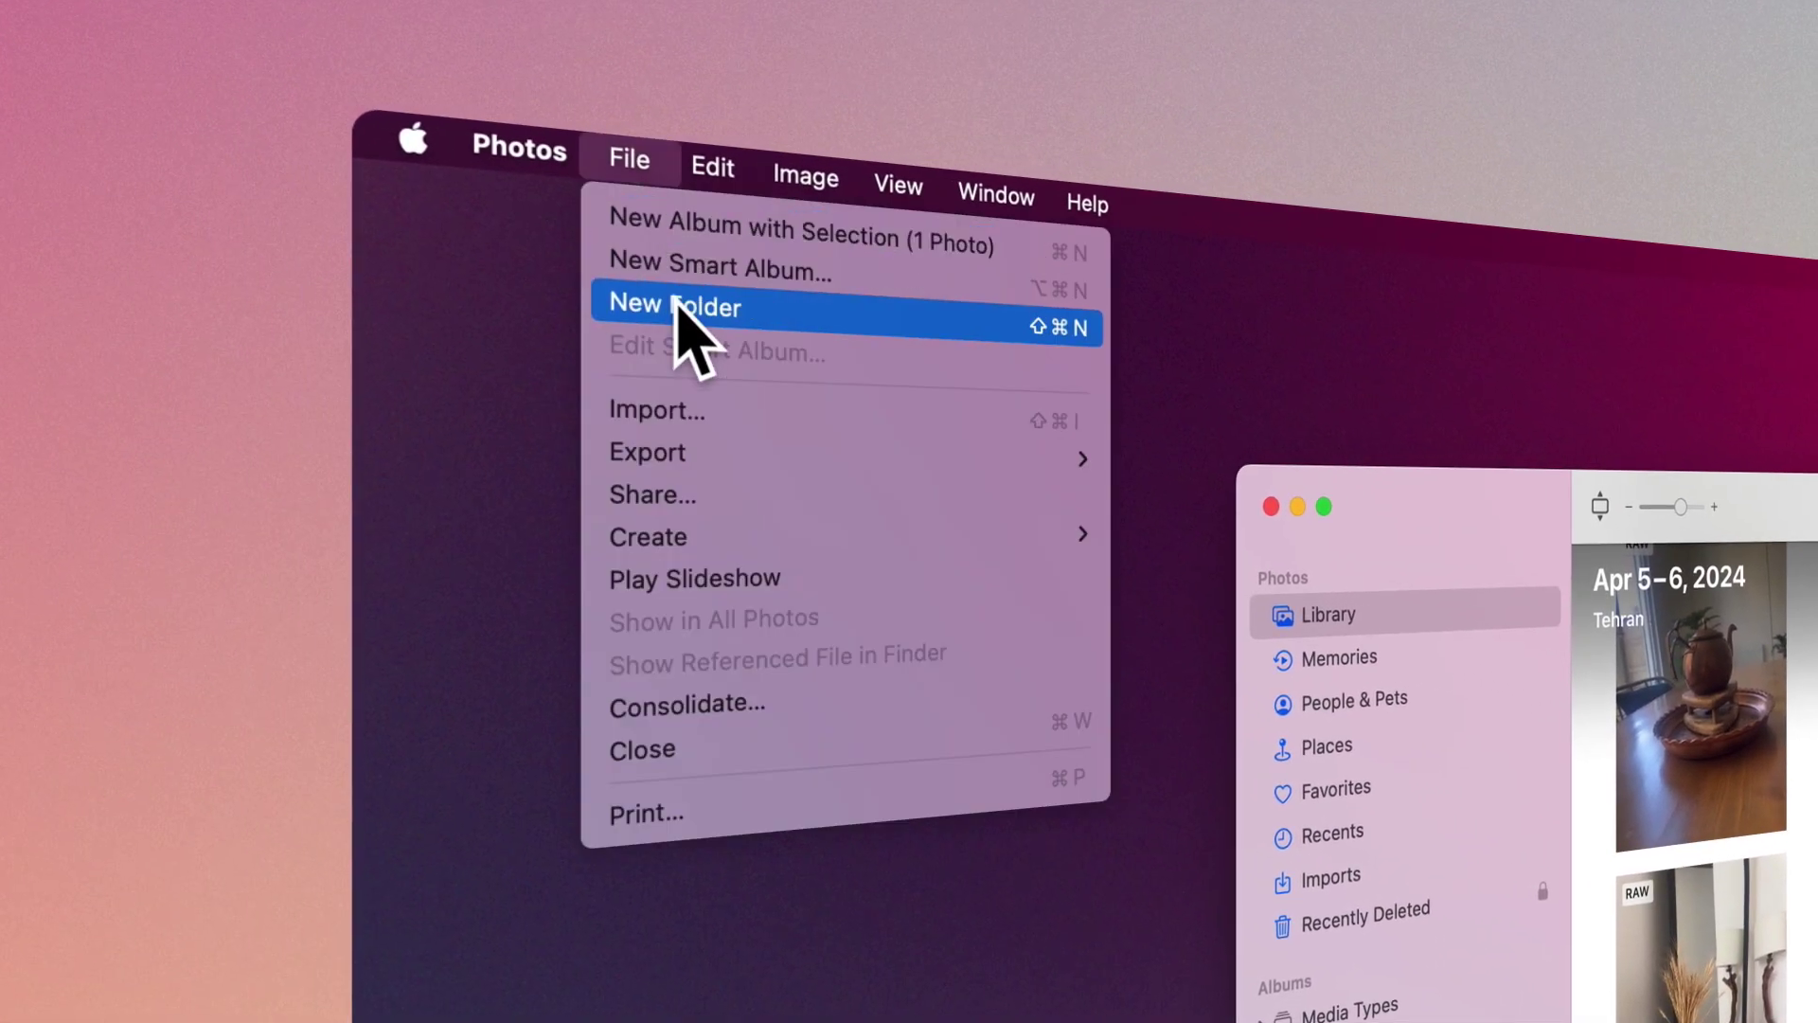
pyautogui.click(667, 424)
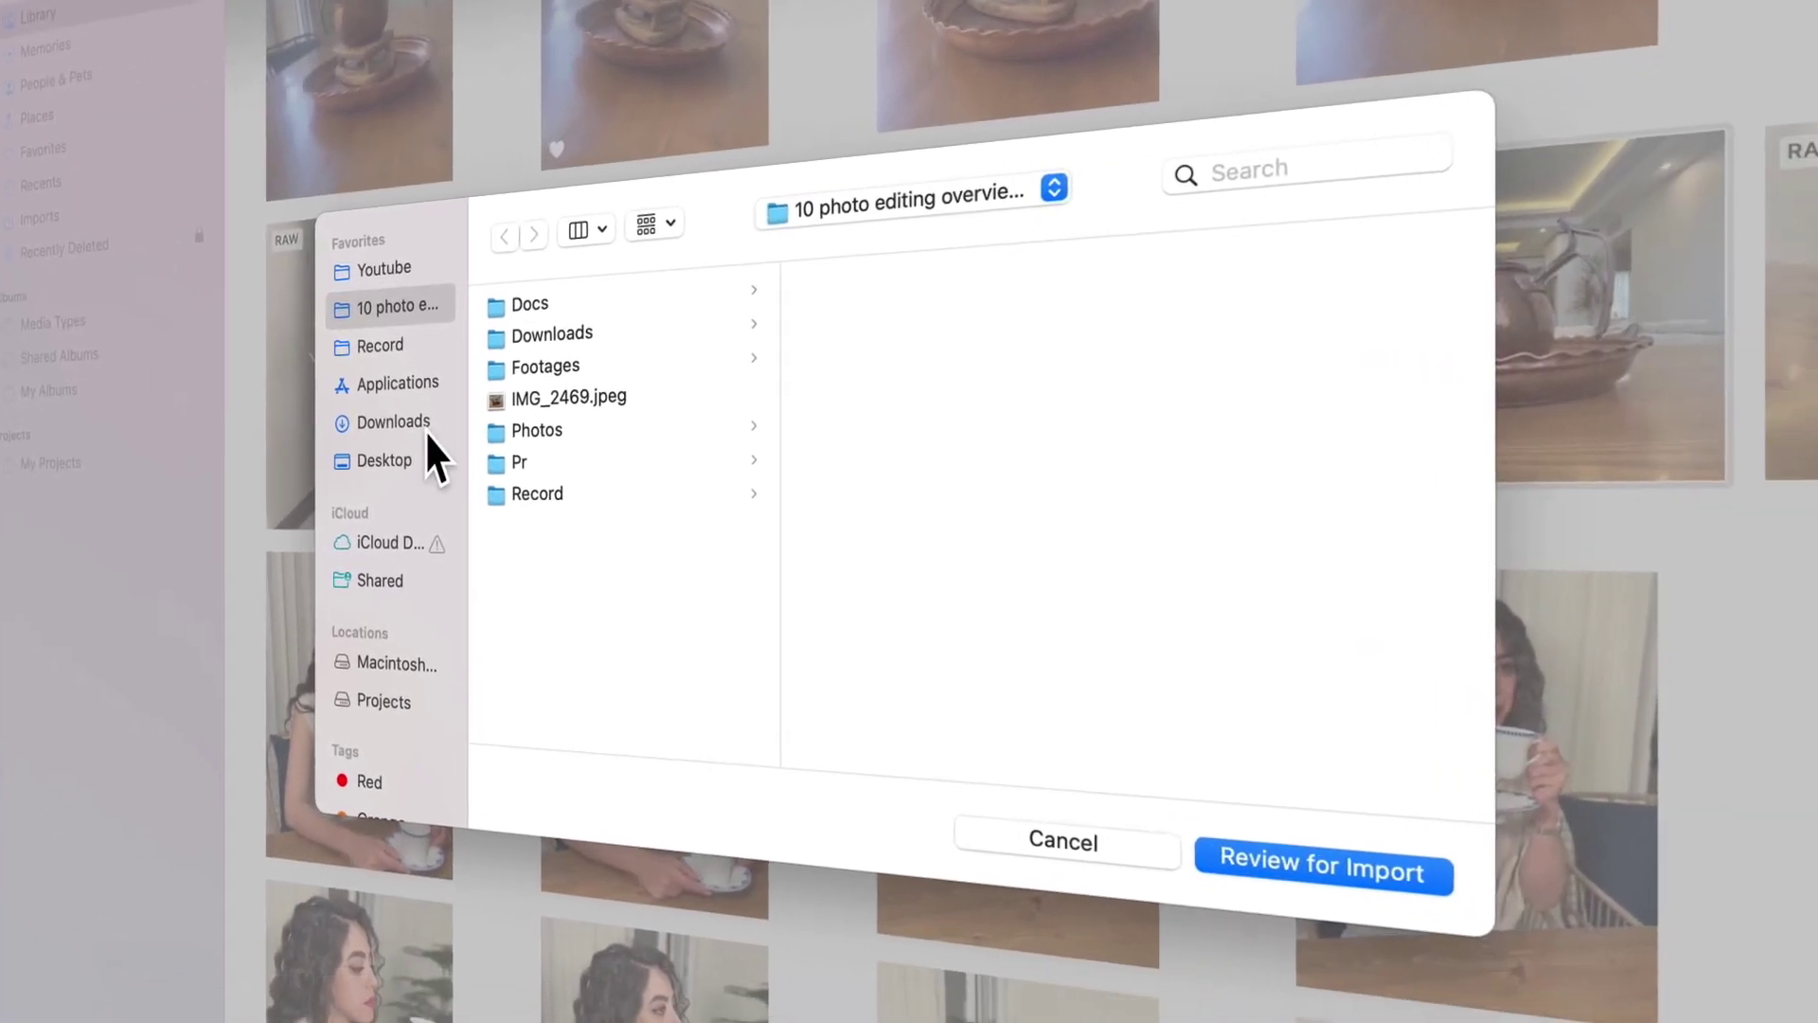
pyautogui.doubleClick(712, 473)
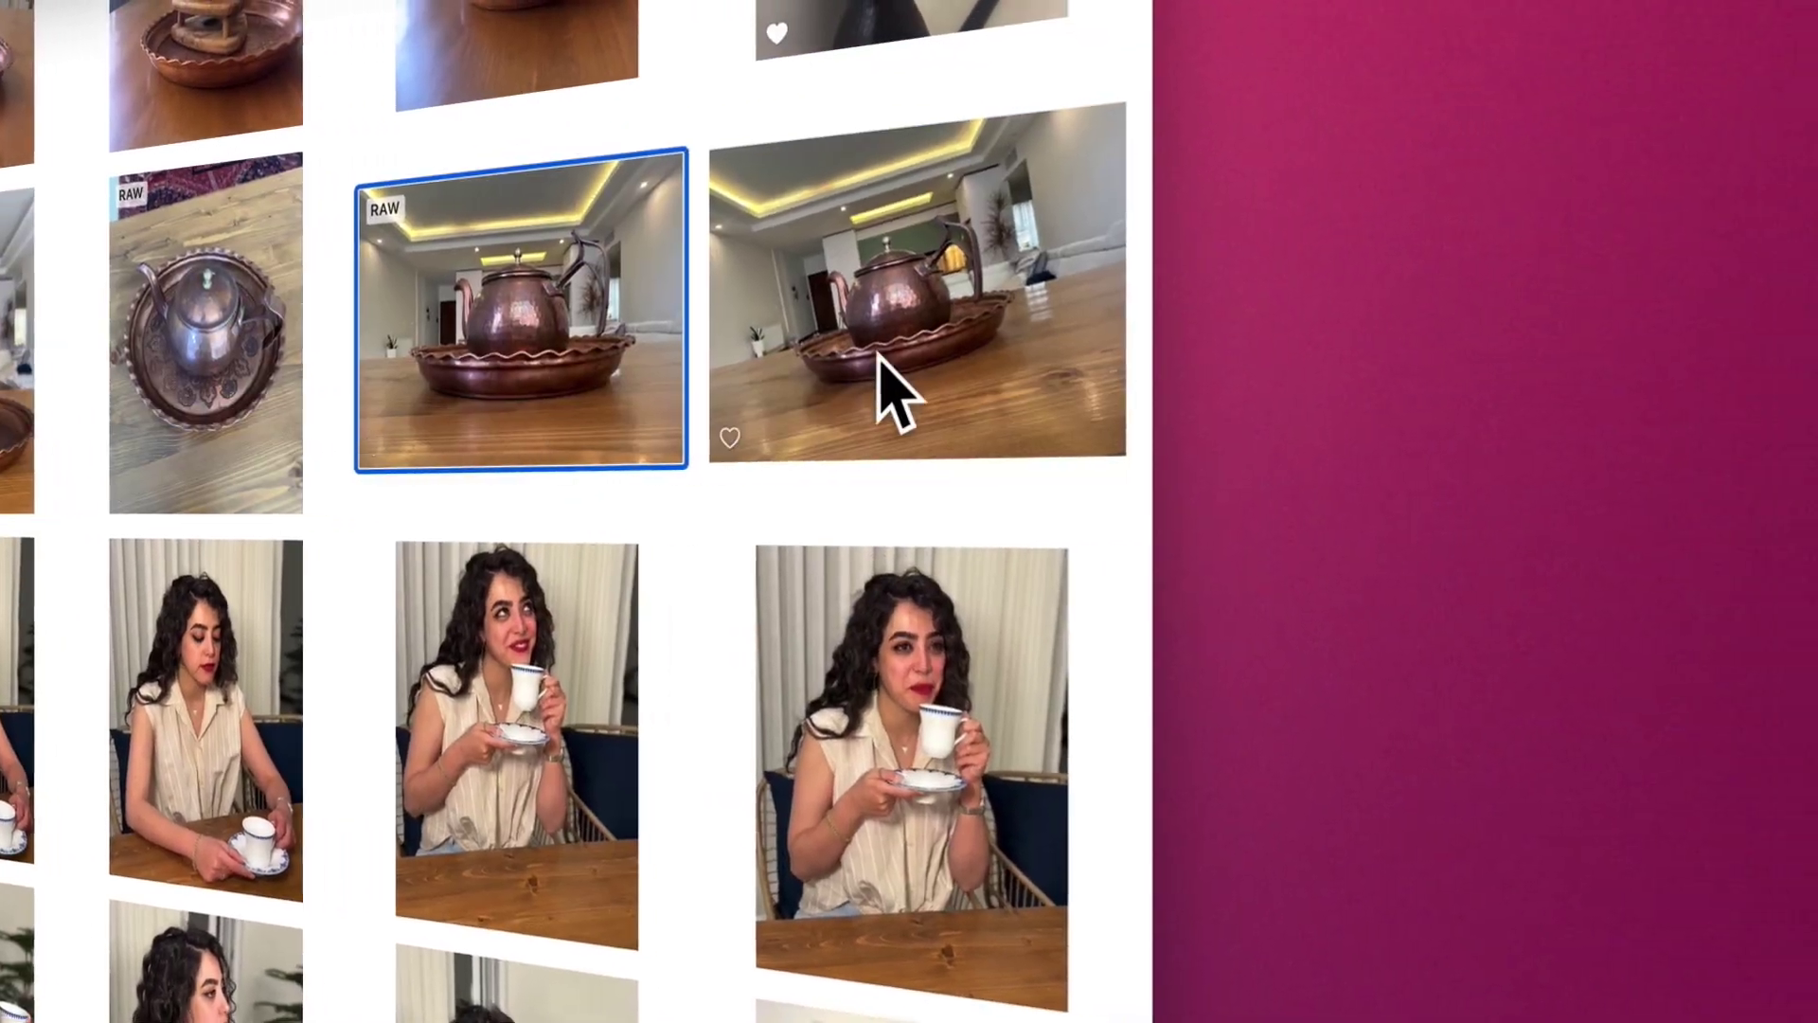
# - Duplicate the teapot photo and open it in the editing view
pyautogui.rightClick(1776, 384)
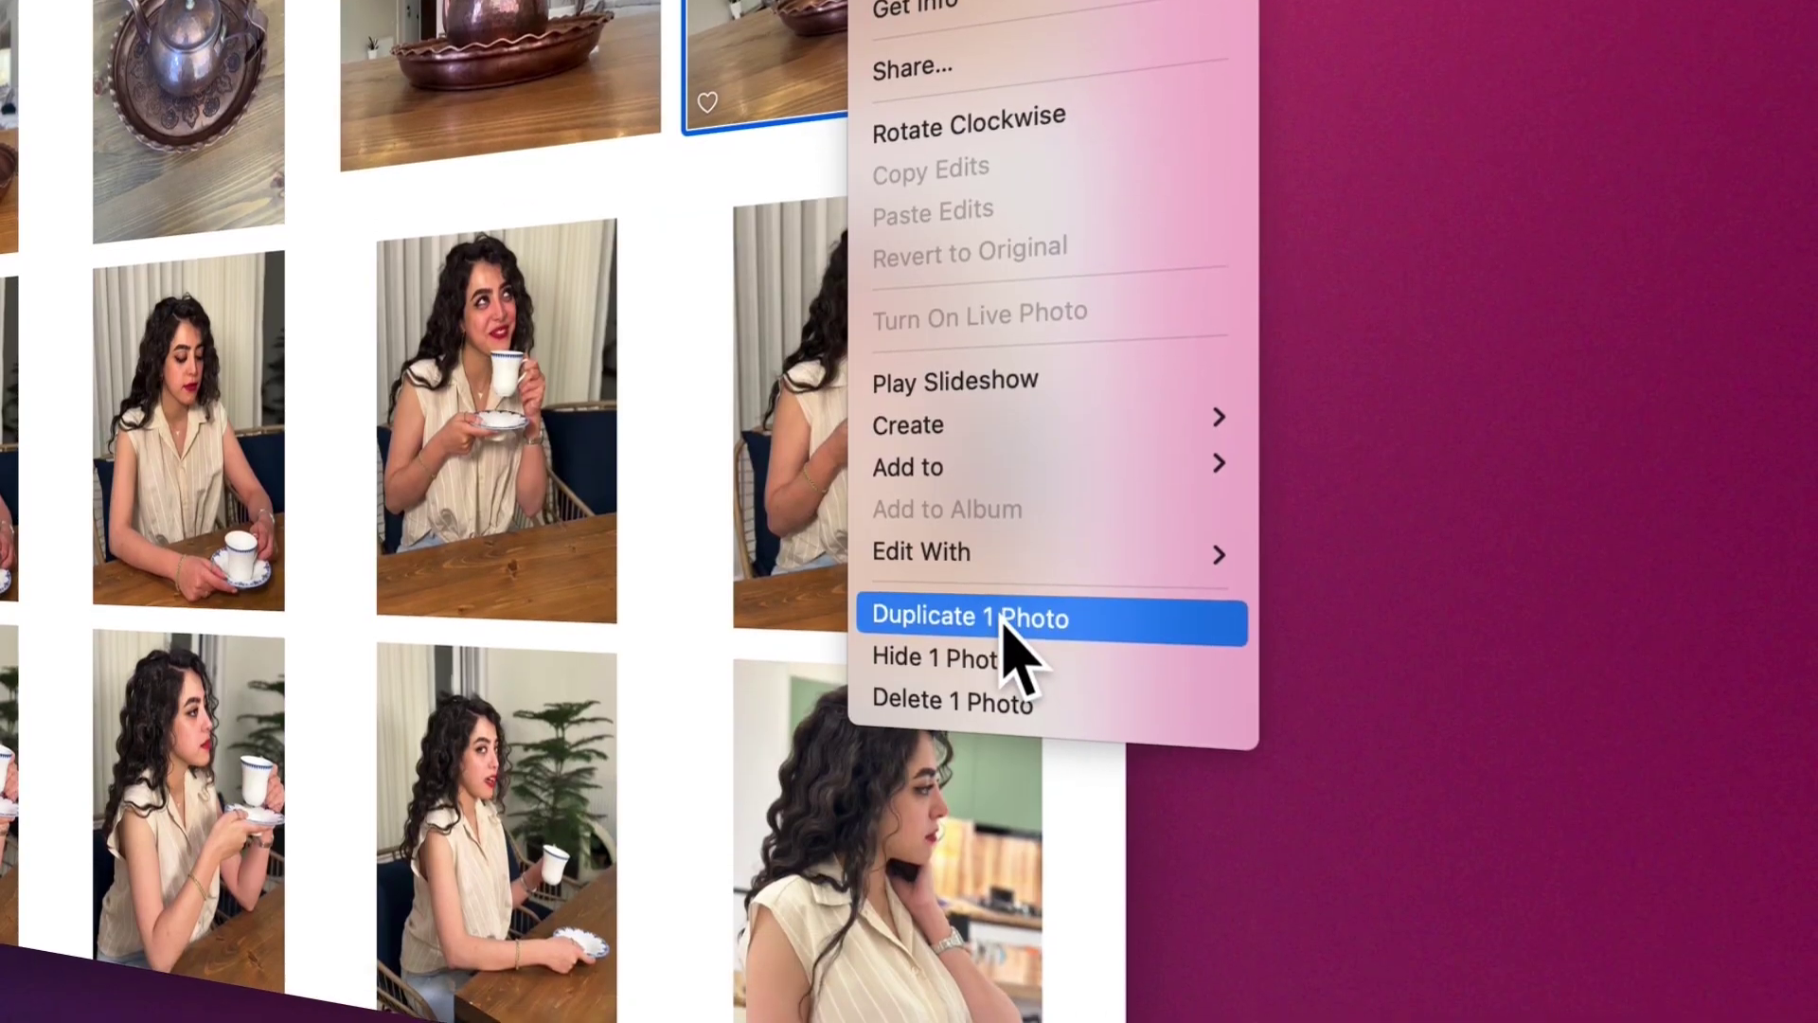
pyautogui.click(1007, 650)
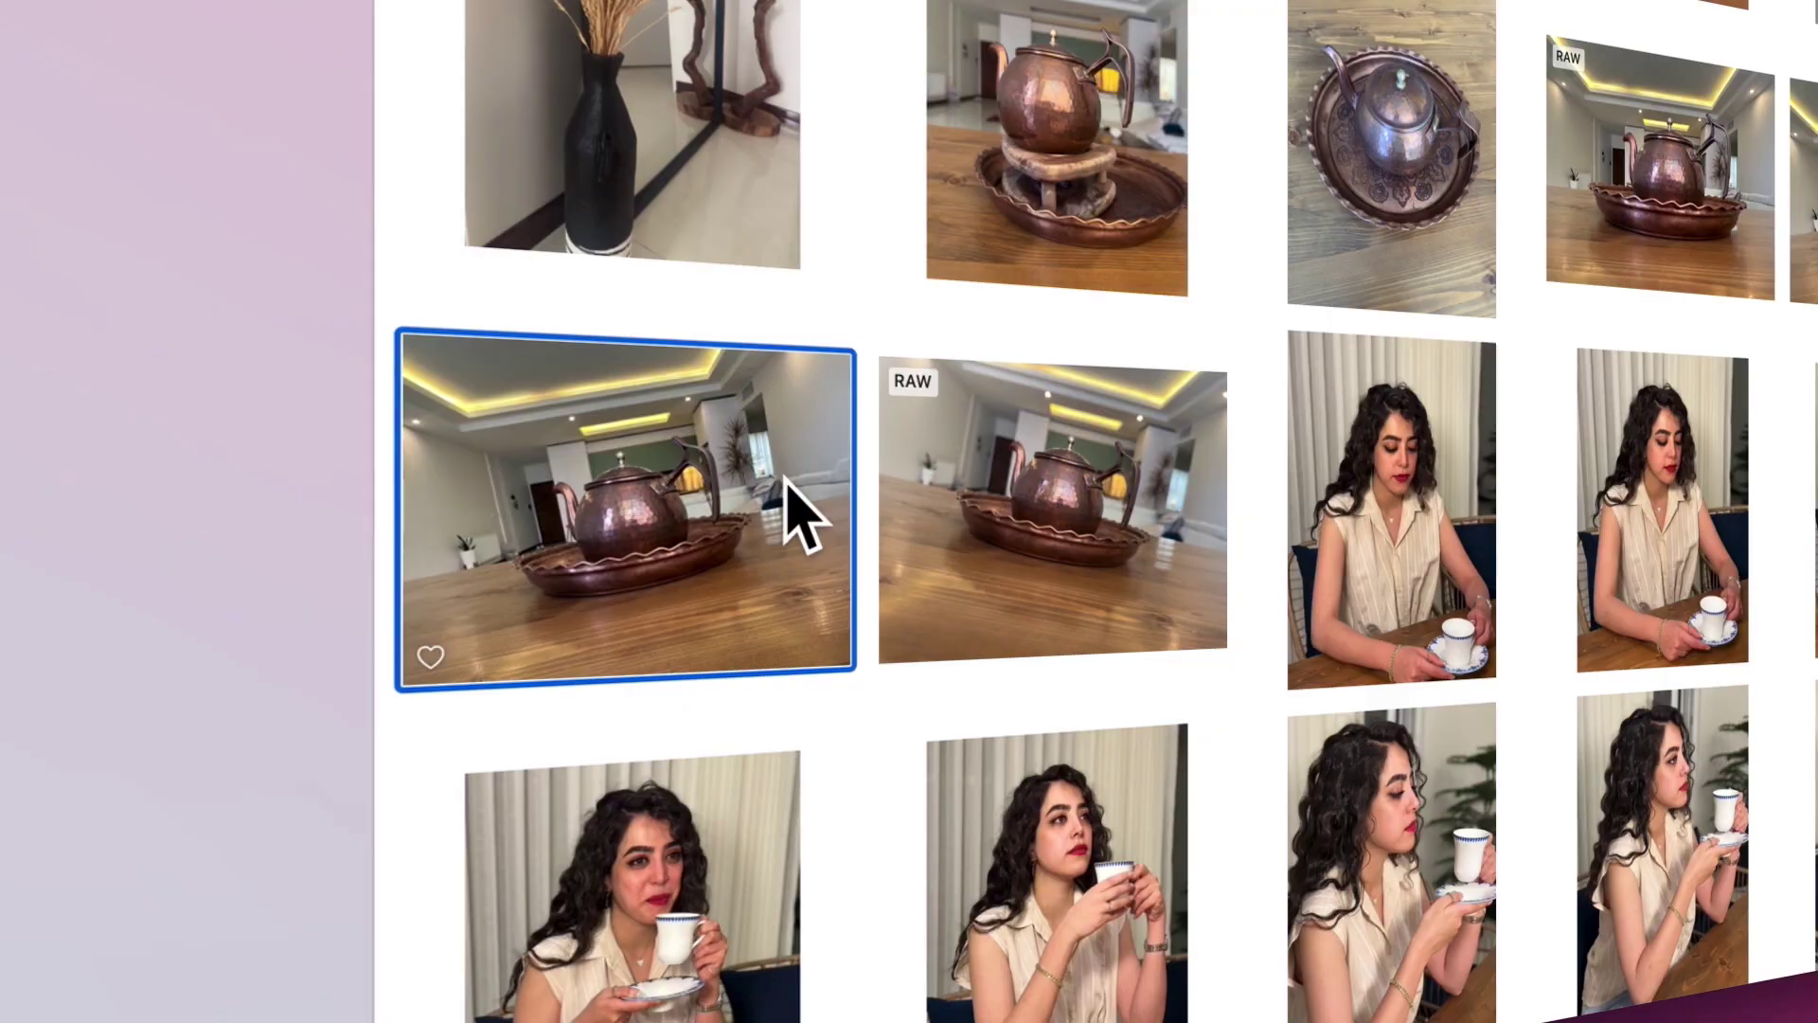
pyautogui.doubleClick(796, 511)
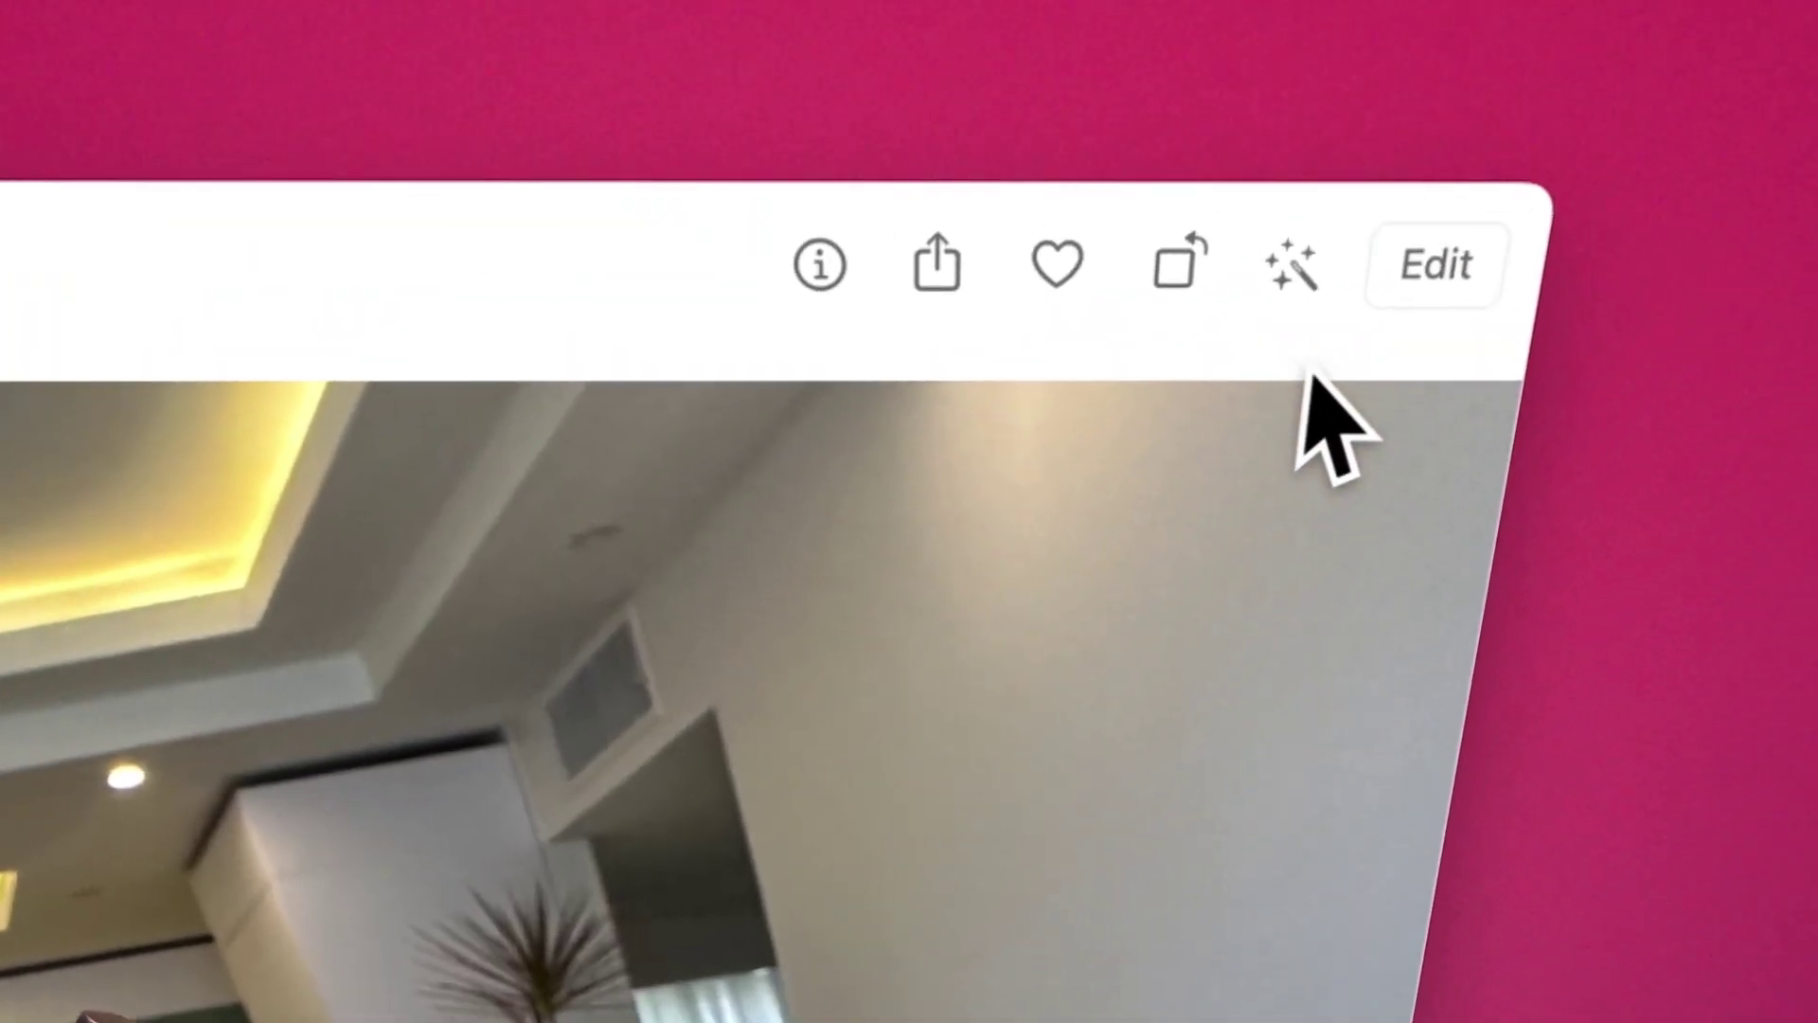
pyautogui.click(1433, 264)
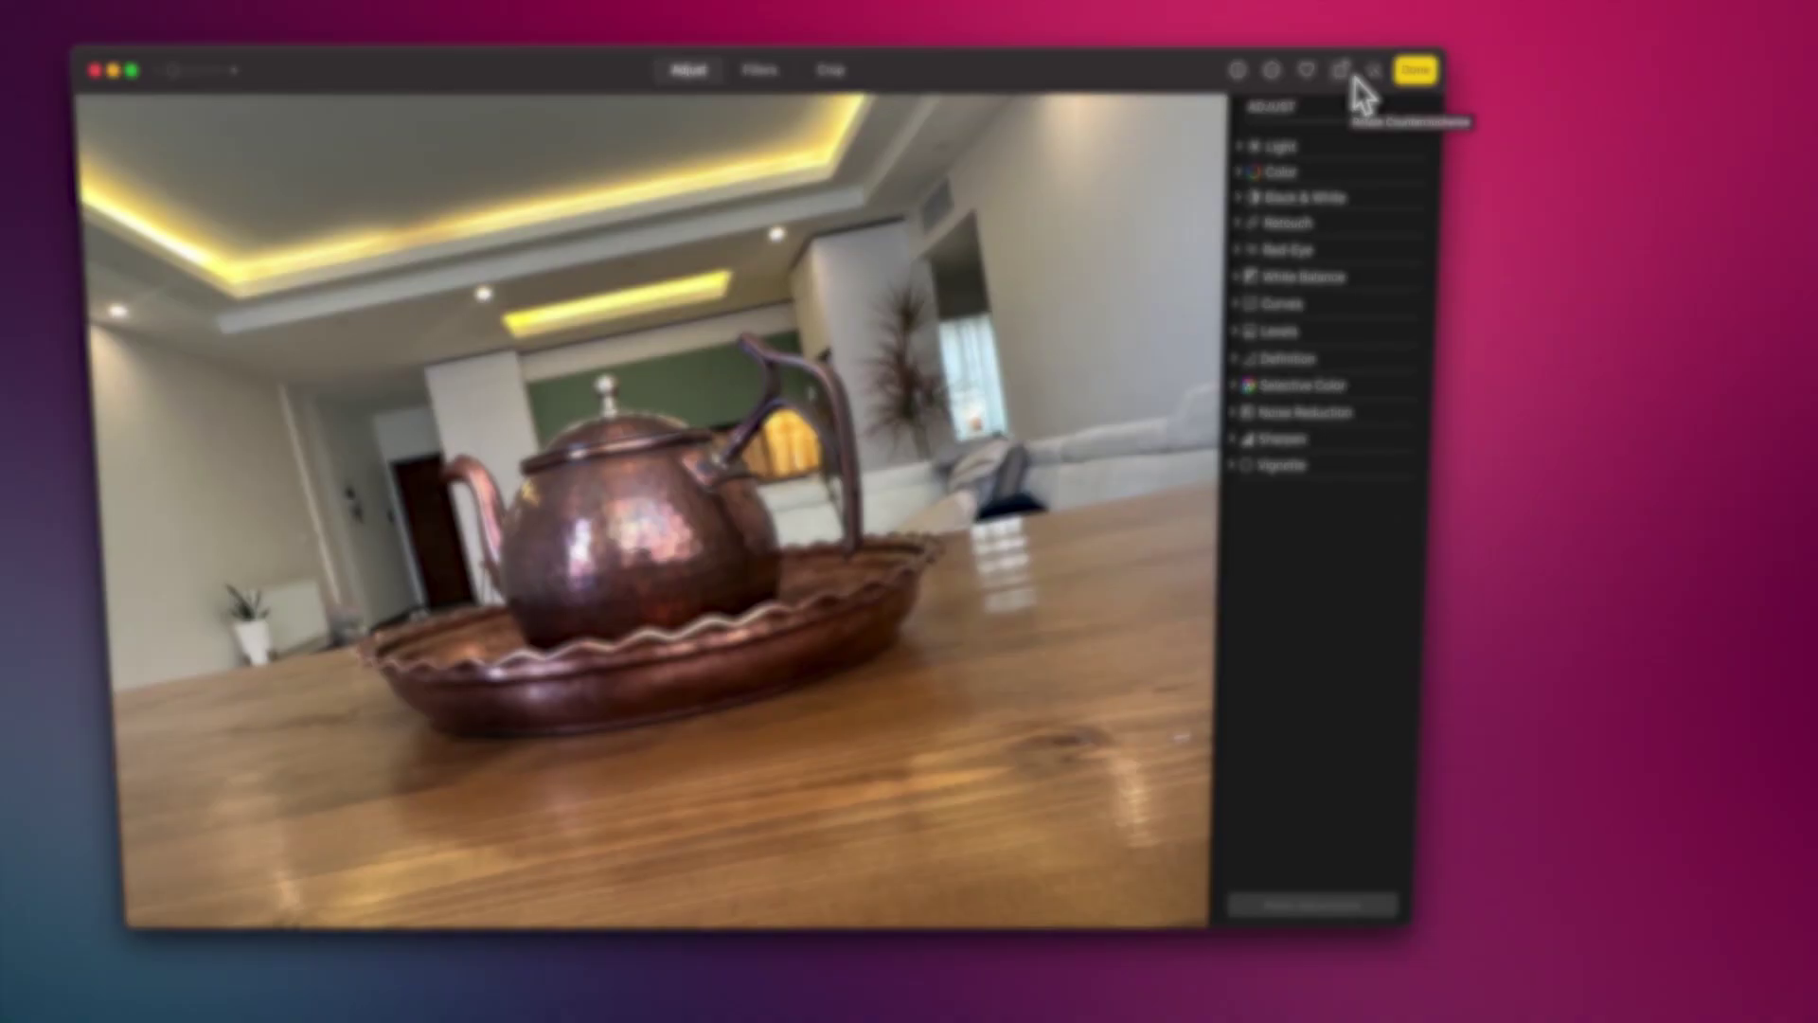
pyautogui.click(1353, 78)
pyautogui.click(1354, 78)
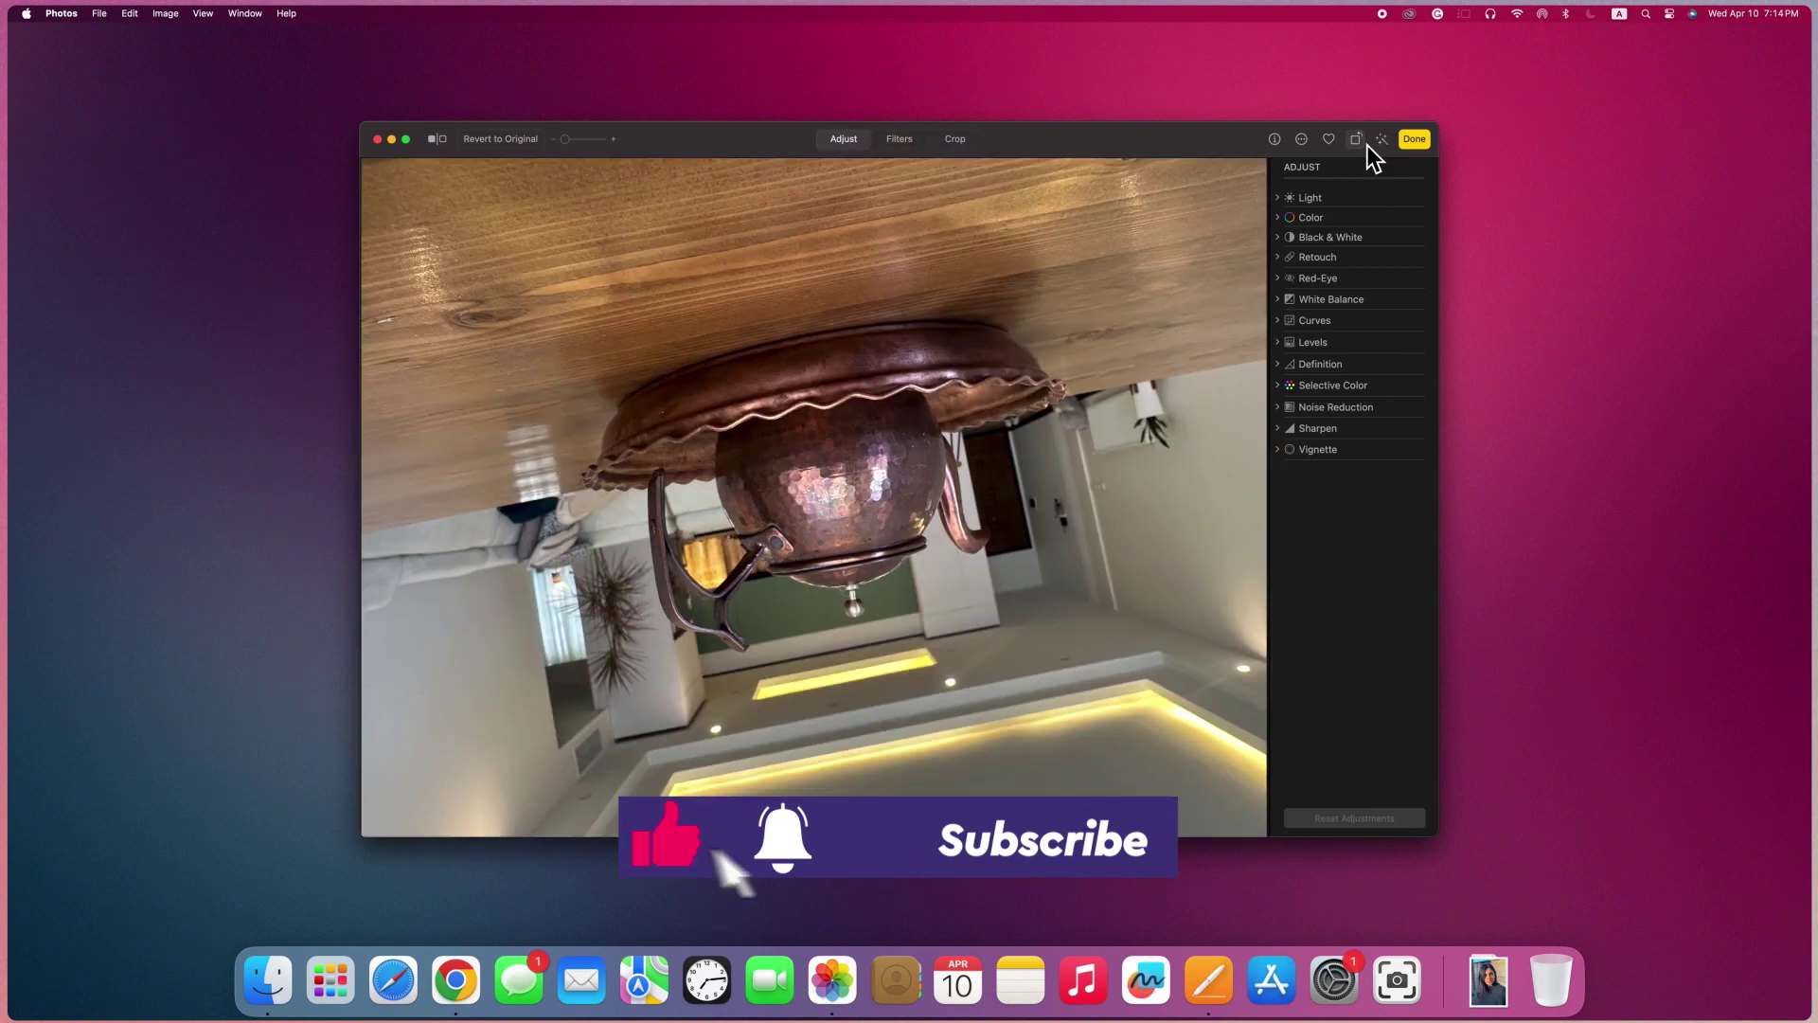
pyautogui.click(1365, 144)
pyautogui.click(1365, 144)
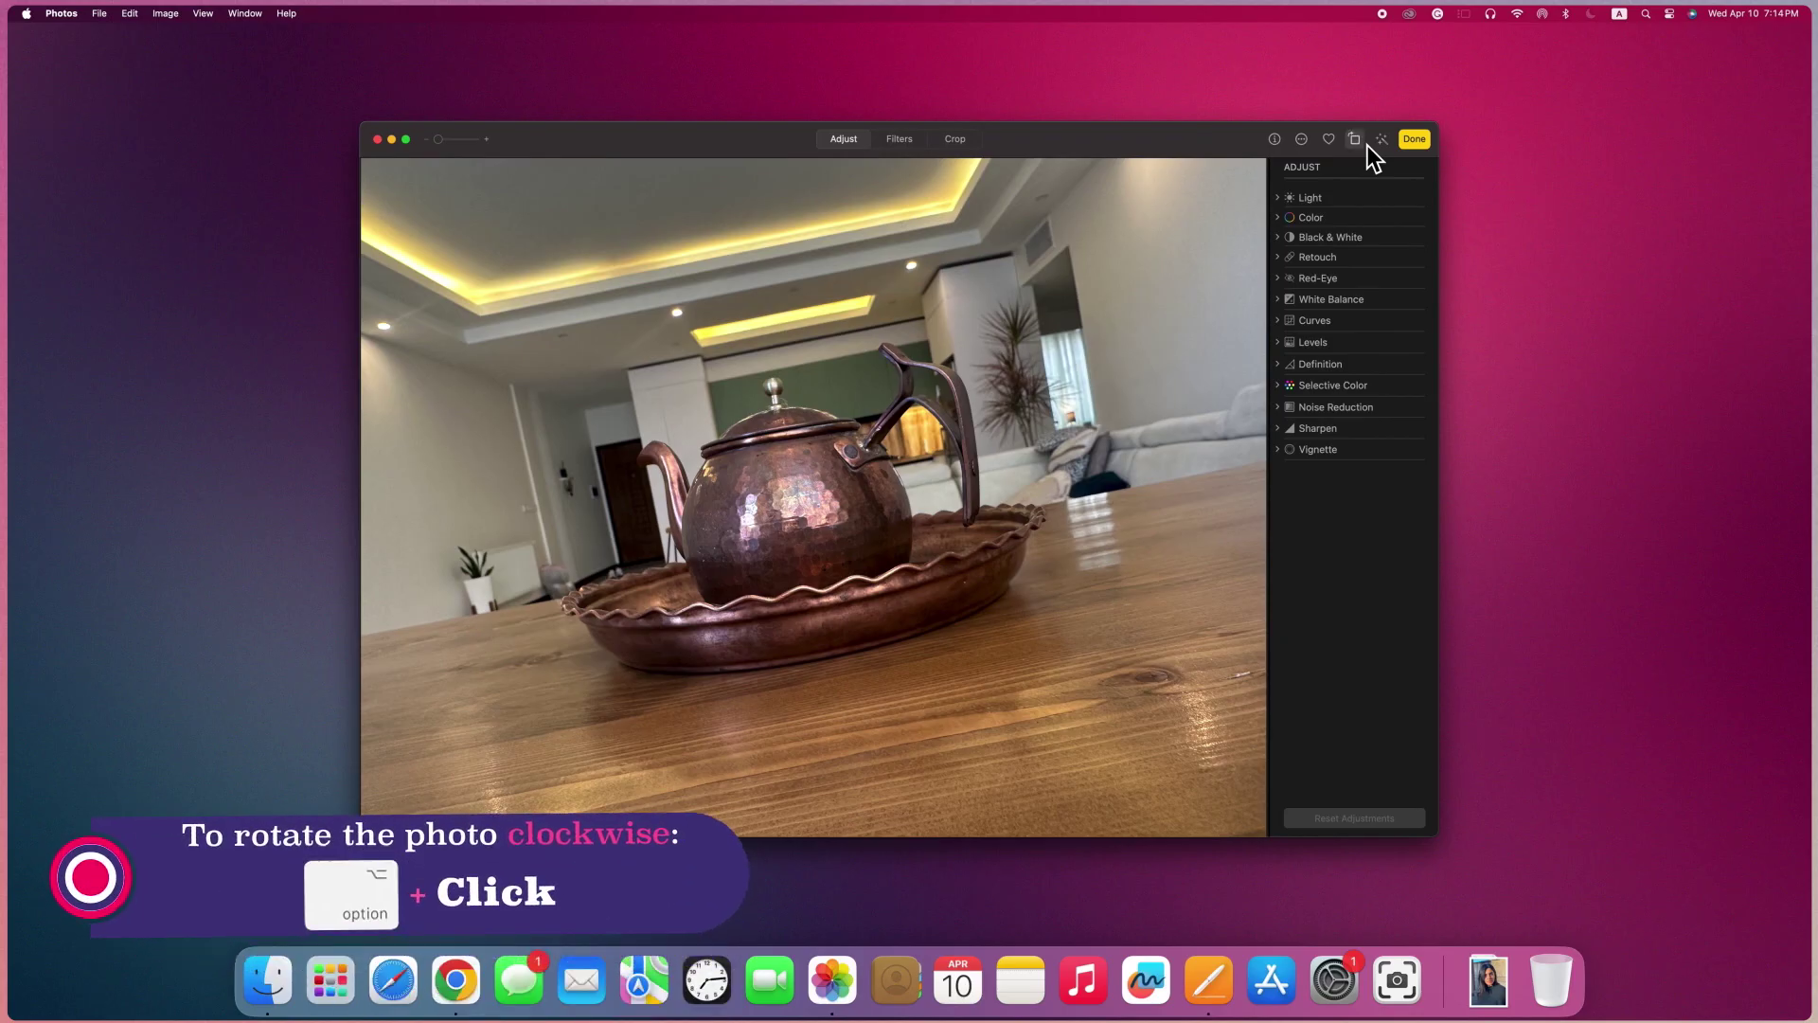
pyautogui.keyDown('alt'); pyautogui.click(1365, 144); pyautogui.keyUp('alt')
pyautogui.keyDown('alt'); pyautogui.click(1365, 144); pyautogui.keyUp('alt')
pyautogui.keyDown('alt'); pyautogui.click(1366, 144); pyautogui.keyUp('alt')
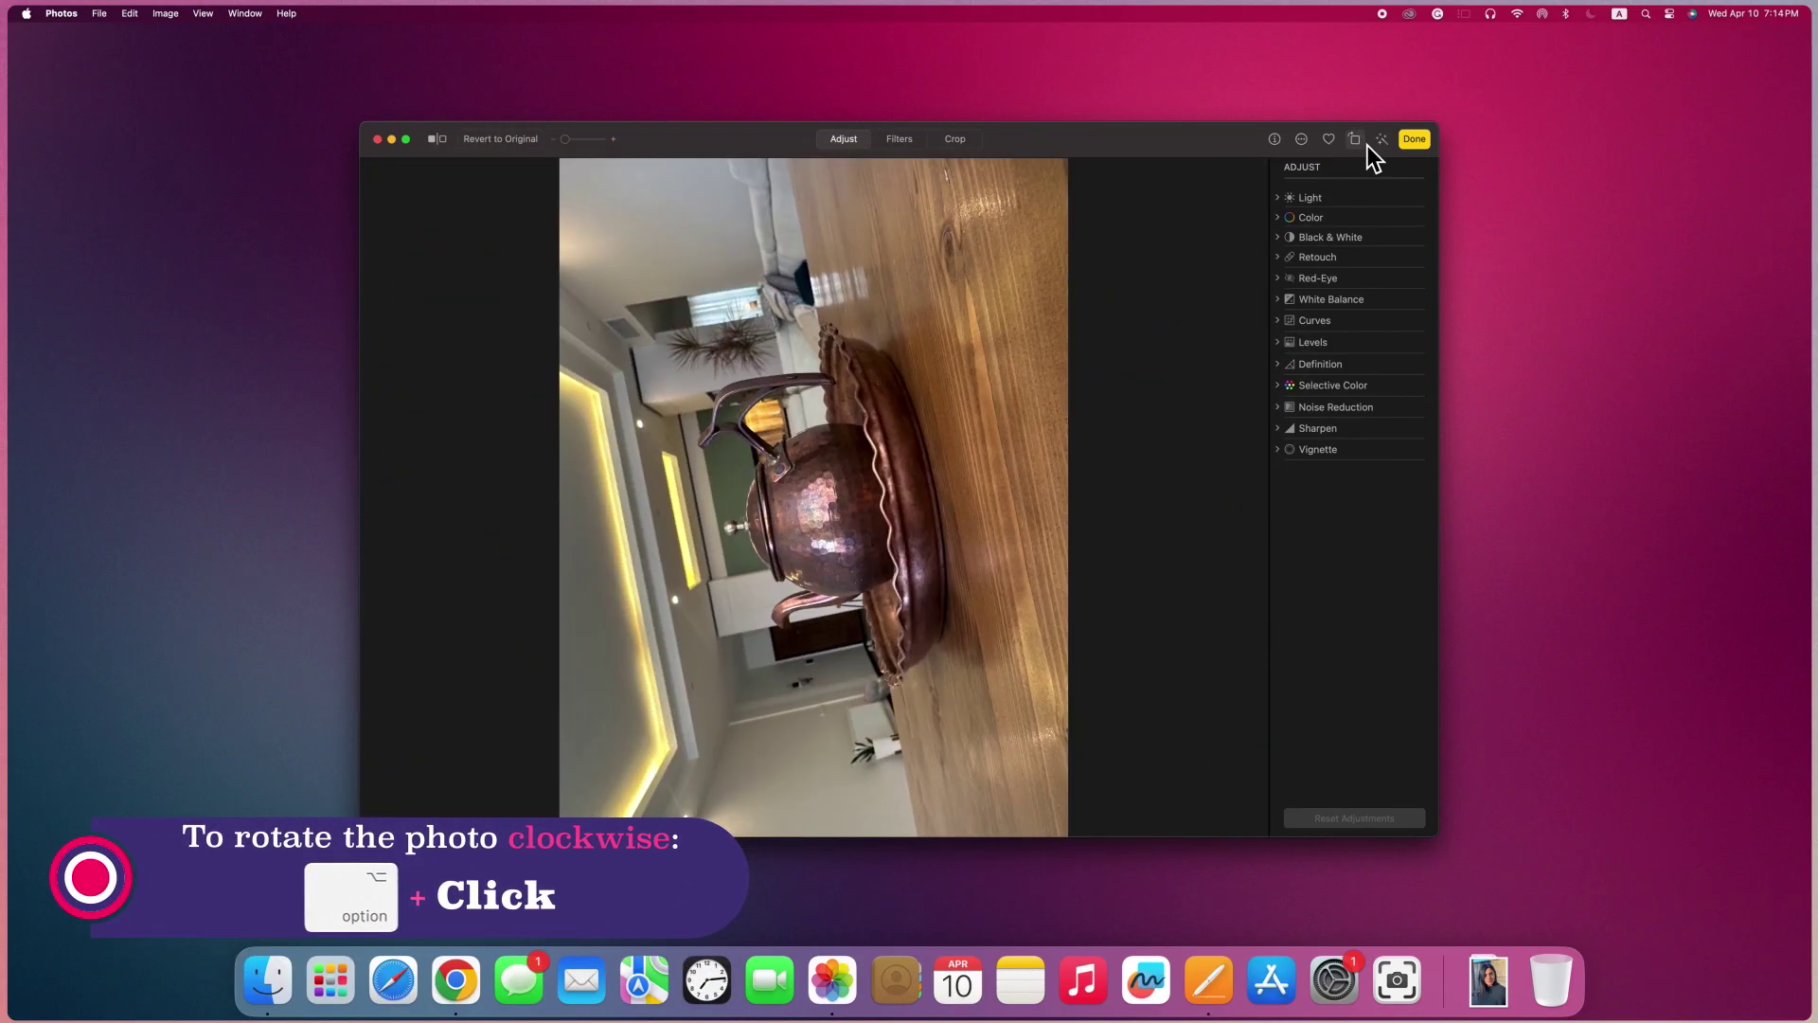
pyautogui.keyDown('alt'); pyautogui.click(1366, 145); pyautogui.keyUp('alt')
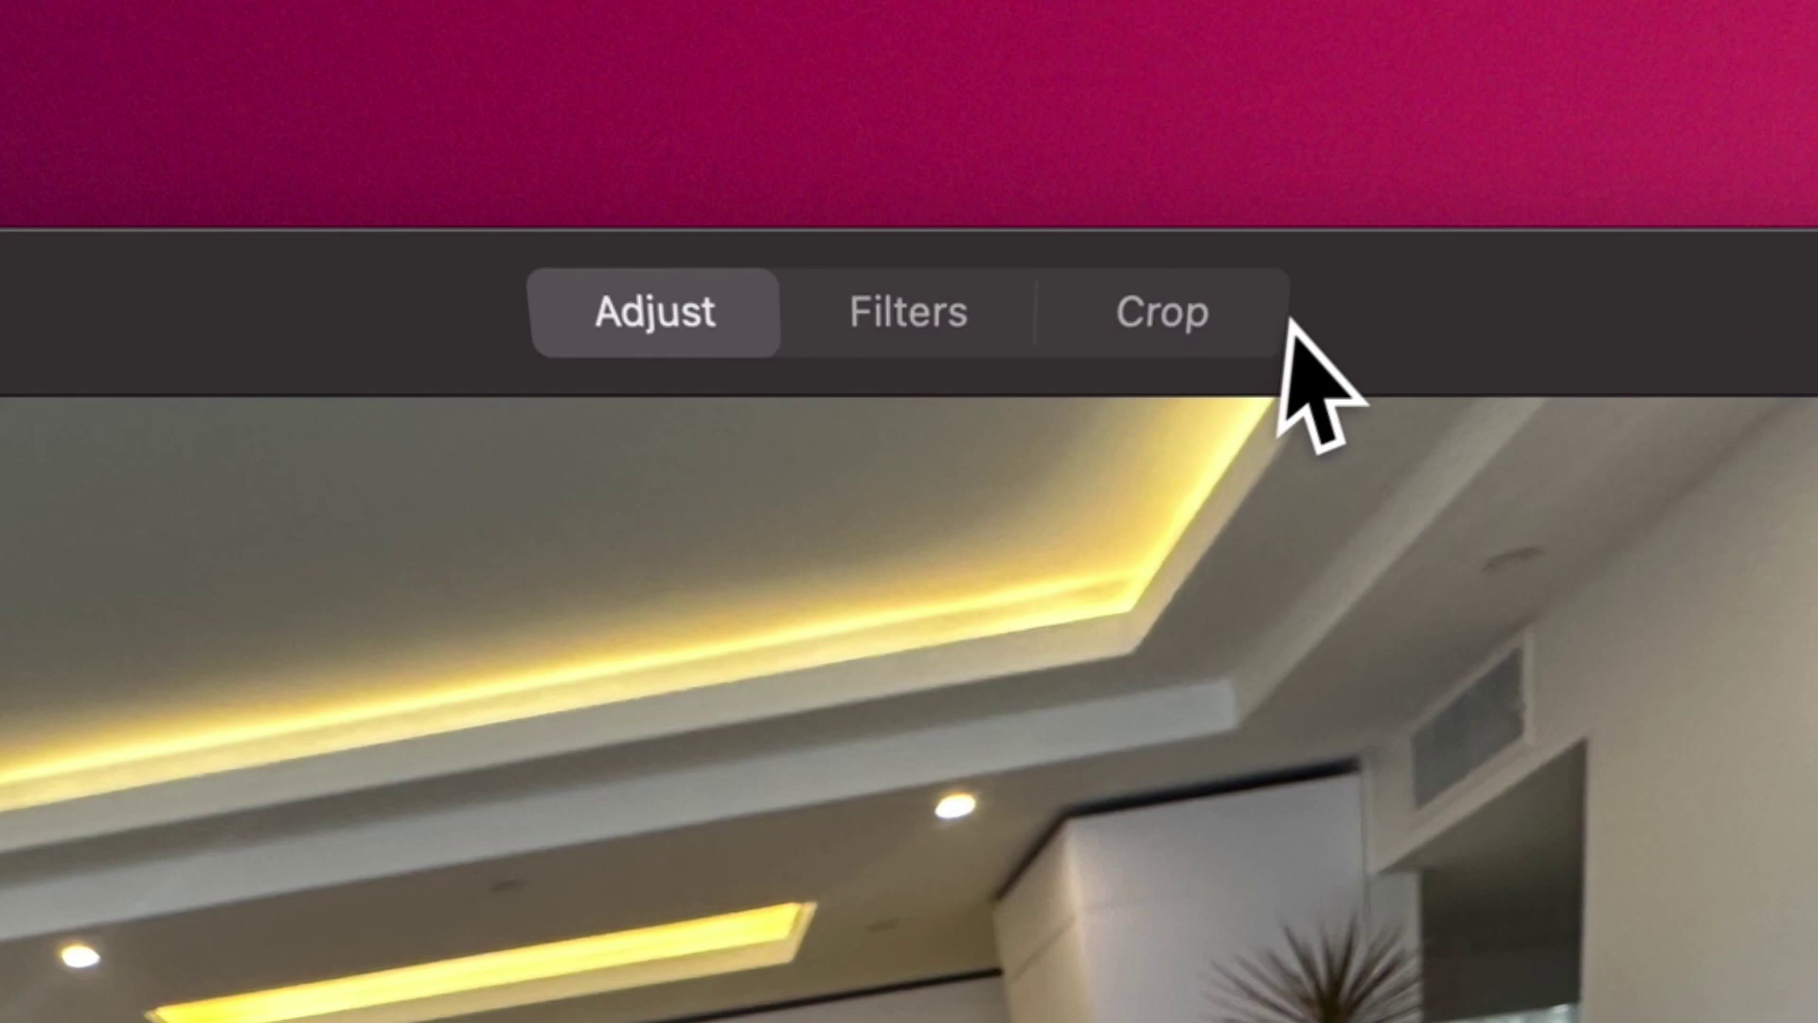
# - Set the crop aspect to 16:9 after trying the 4:5 and 4:3 presets
pyautogui.click(1201, 284)
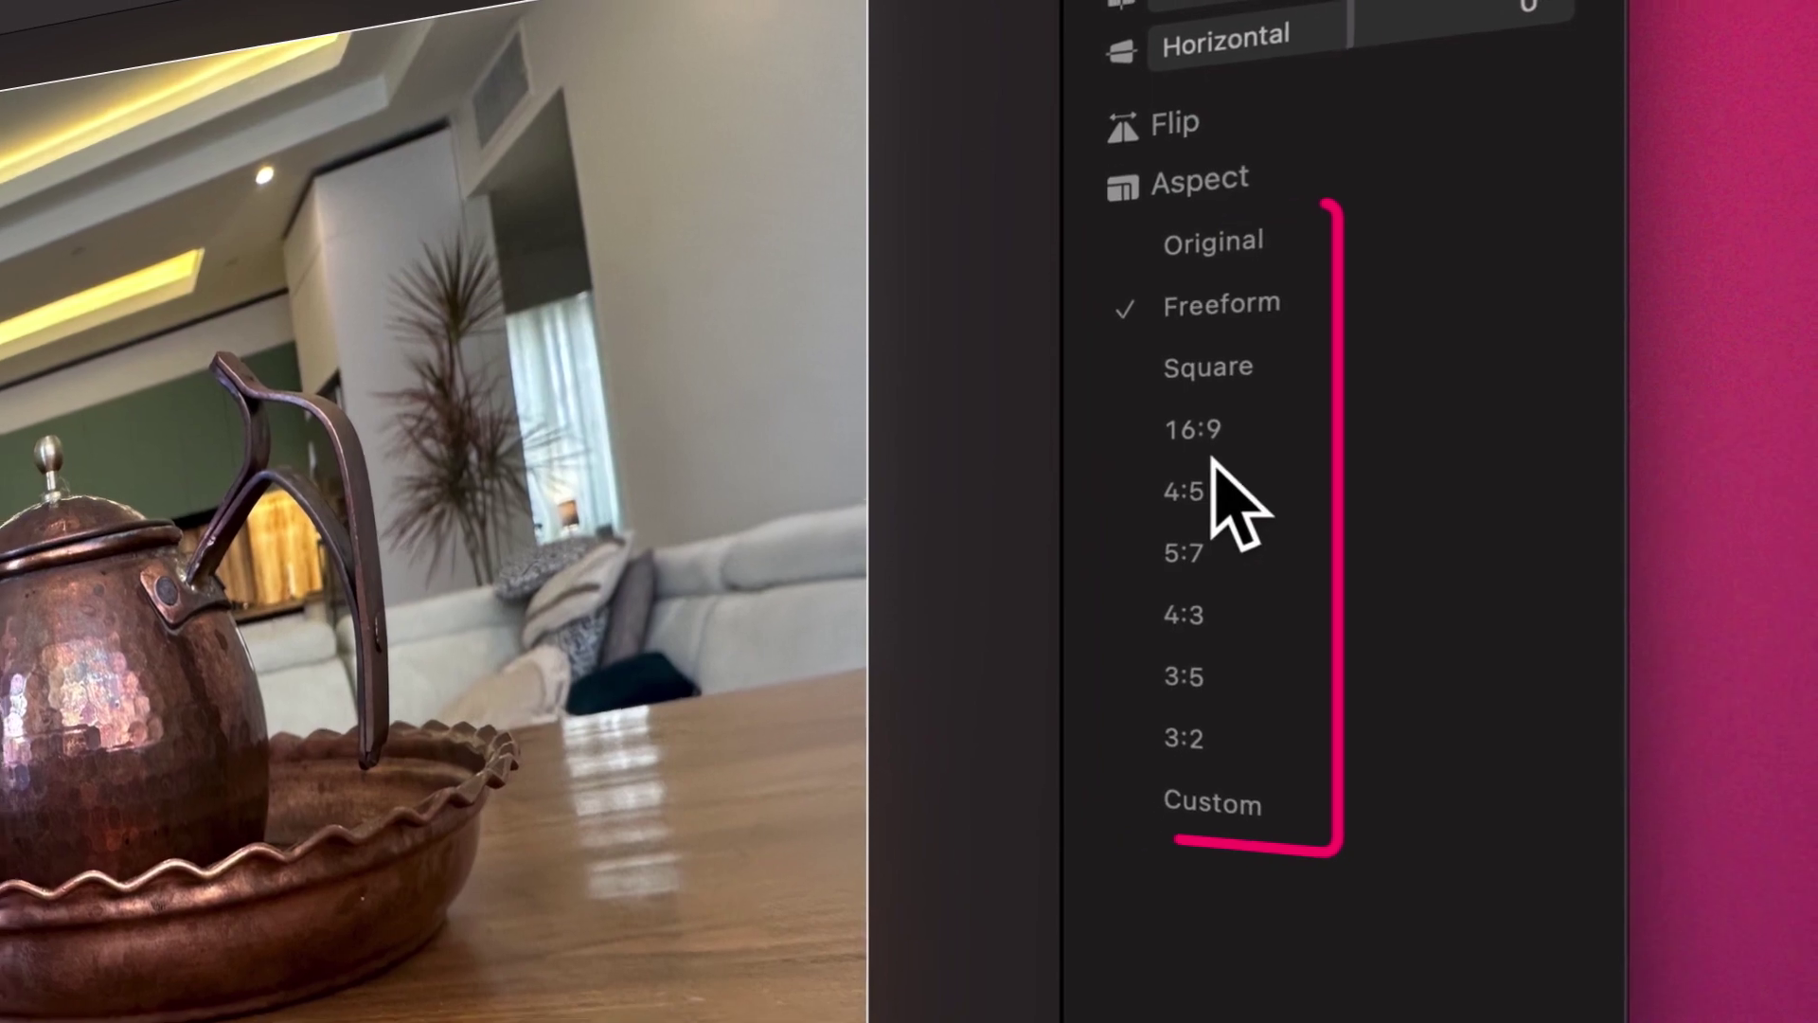
pyautogui.click(1202, 434)
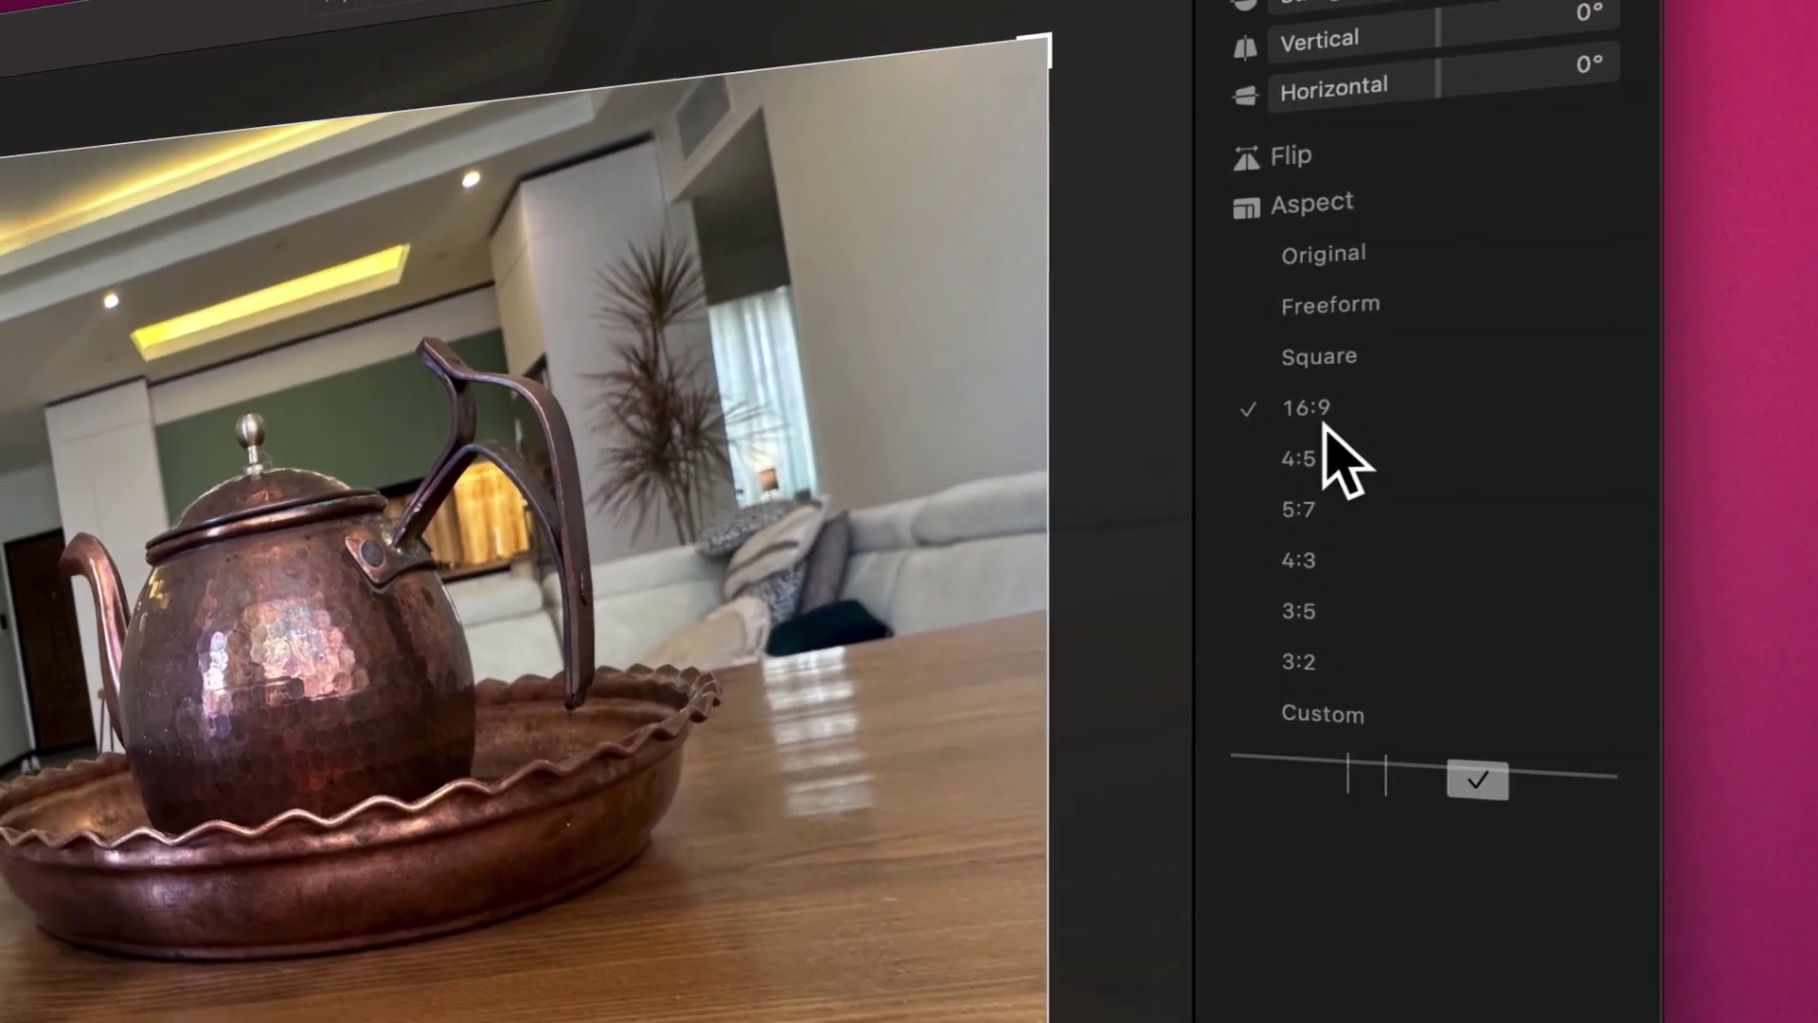
pyautogui.click(1207, 488)
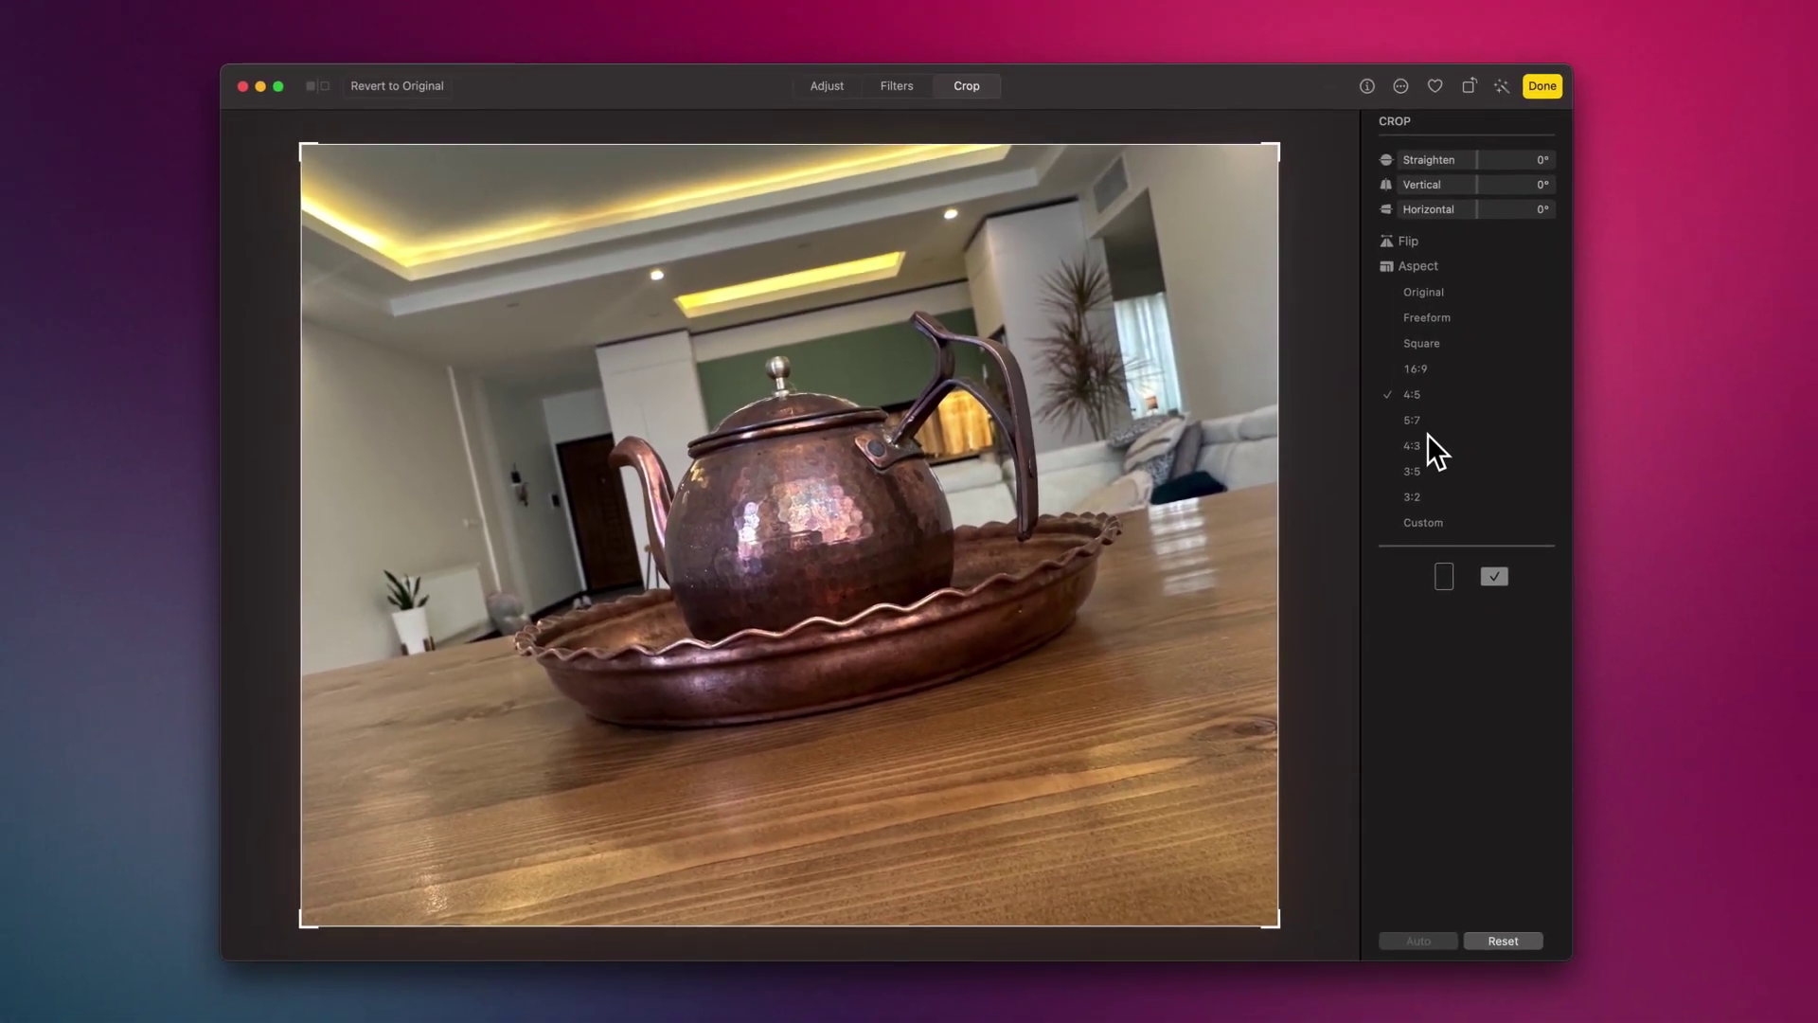
pyautogui.click(1437, 447)
pyautogui.click(1418, 373)
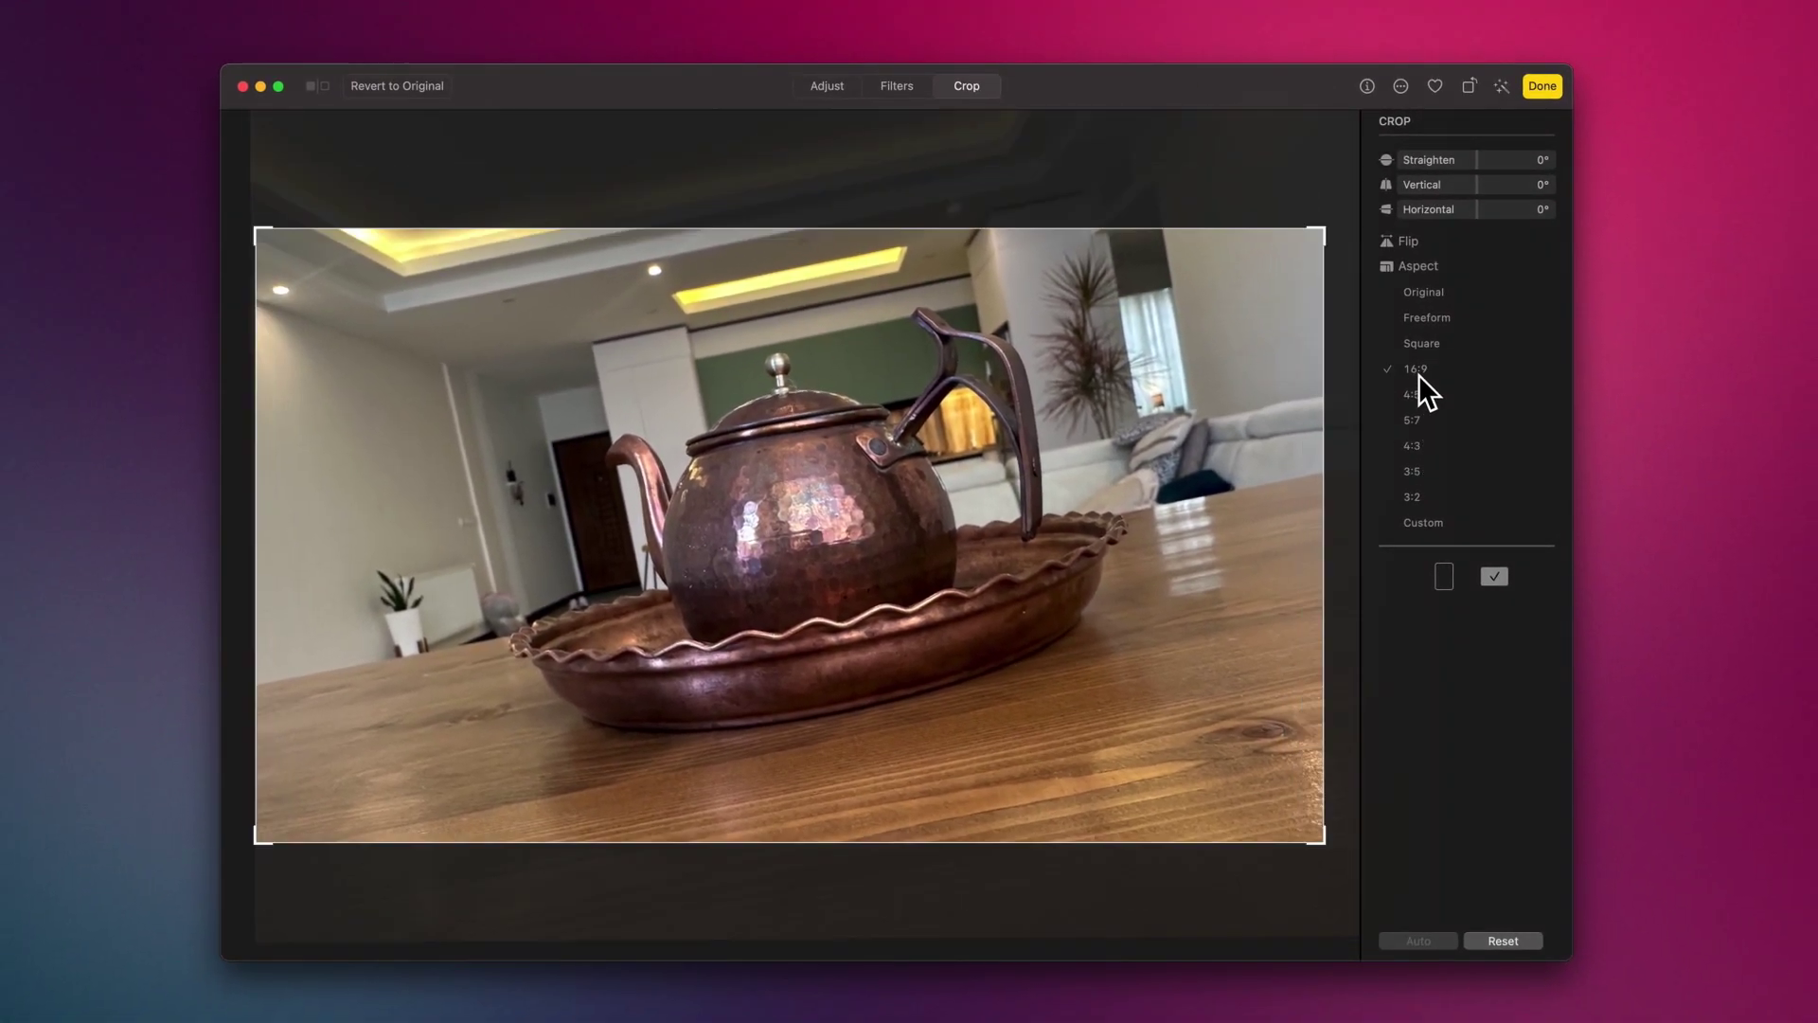
# - Straighten the teapot photo to about -8°, undoing and redoing the change
pyautogui.moveTo(1350, 255); pyautogui.dragTo(1363, 353)
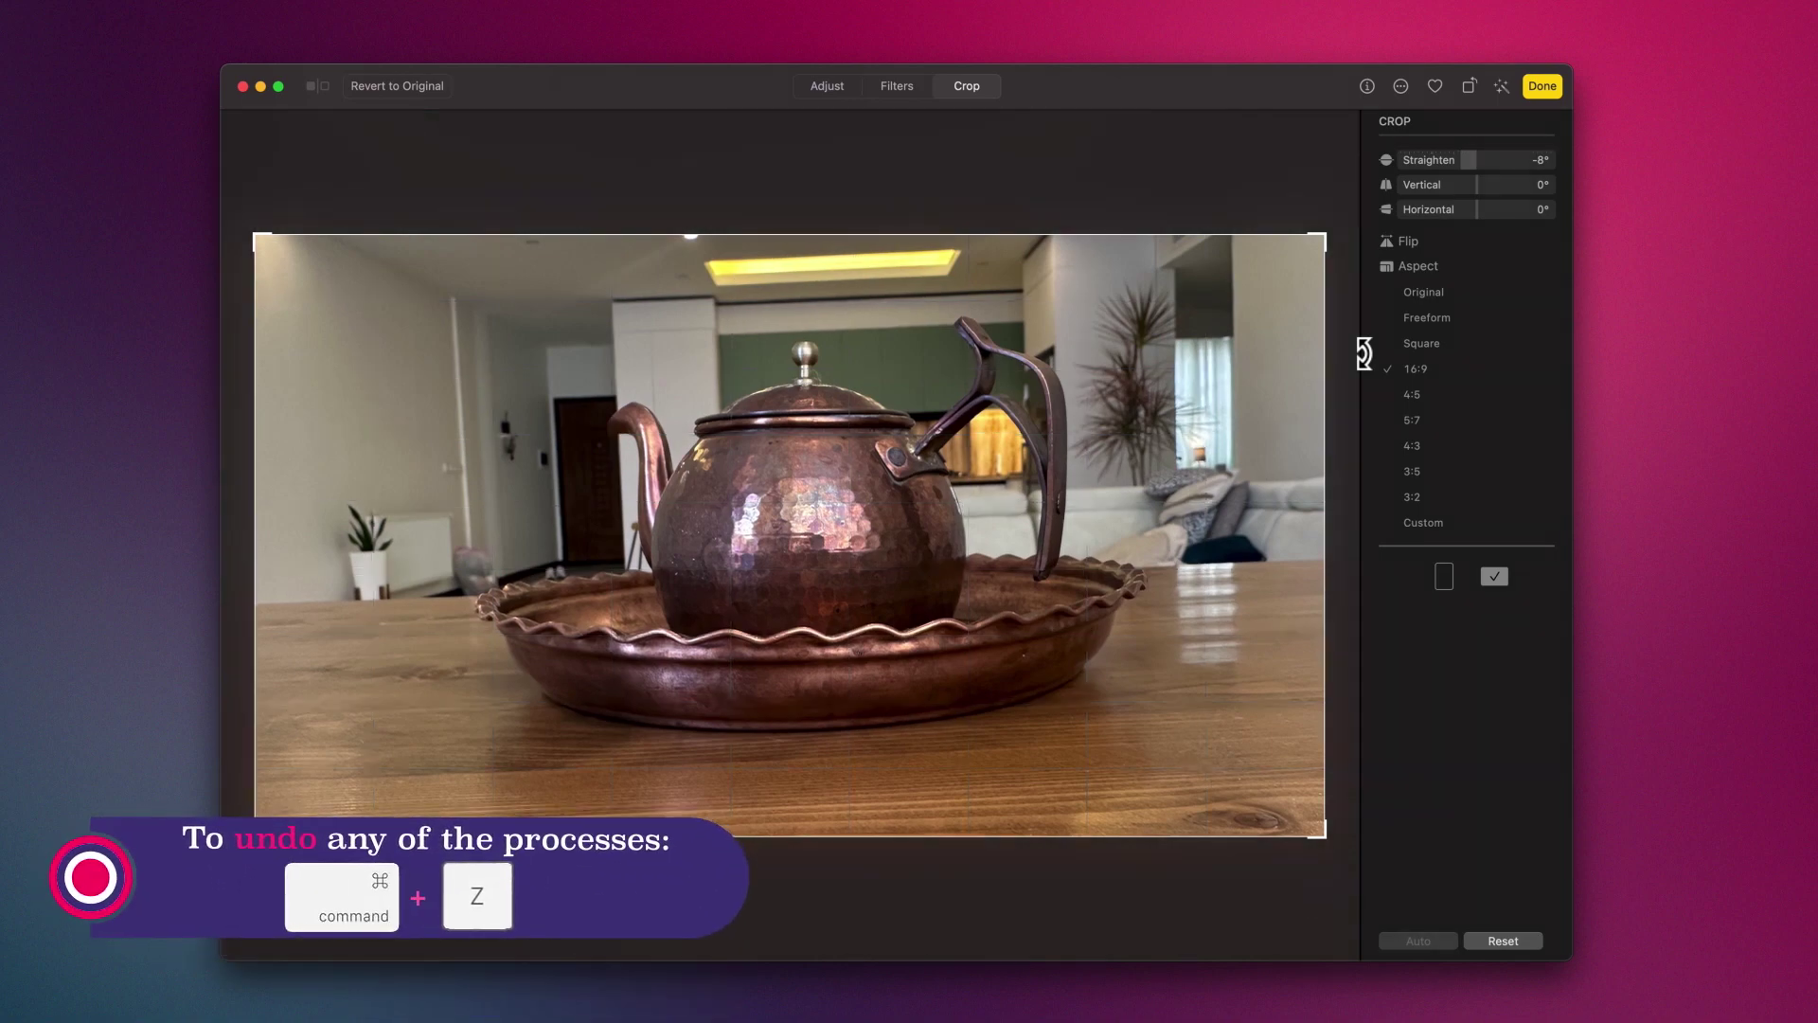
pyautogui.press('super+z')
pyautogui.press('super+z')
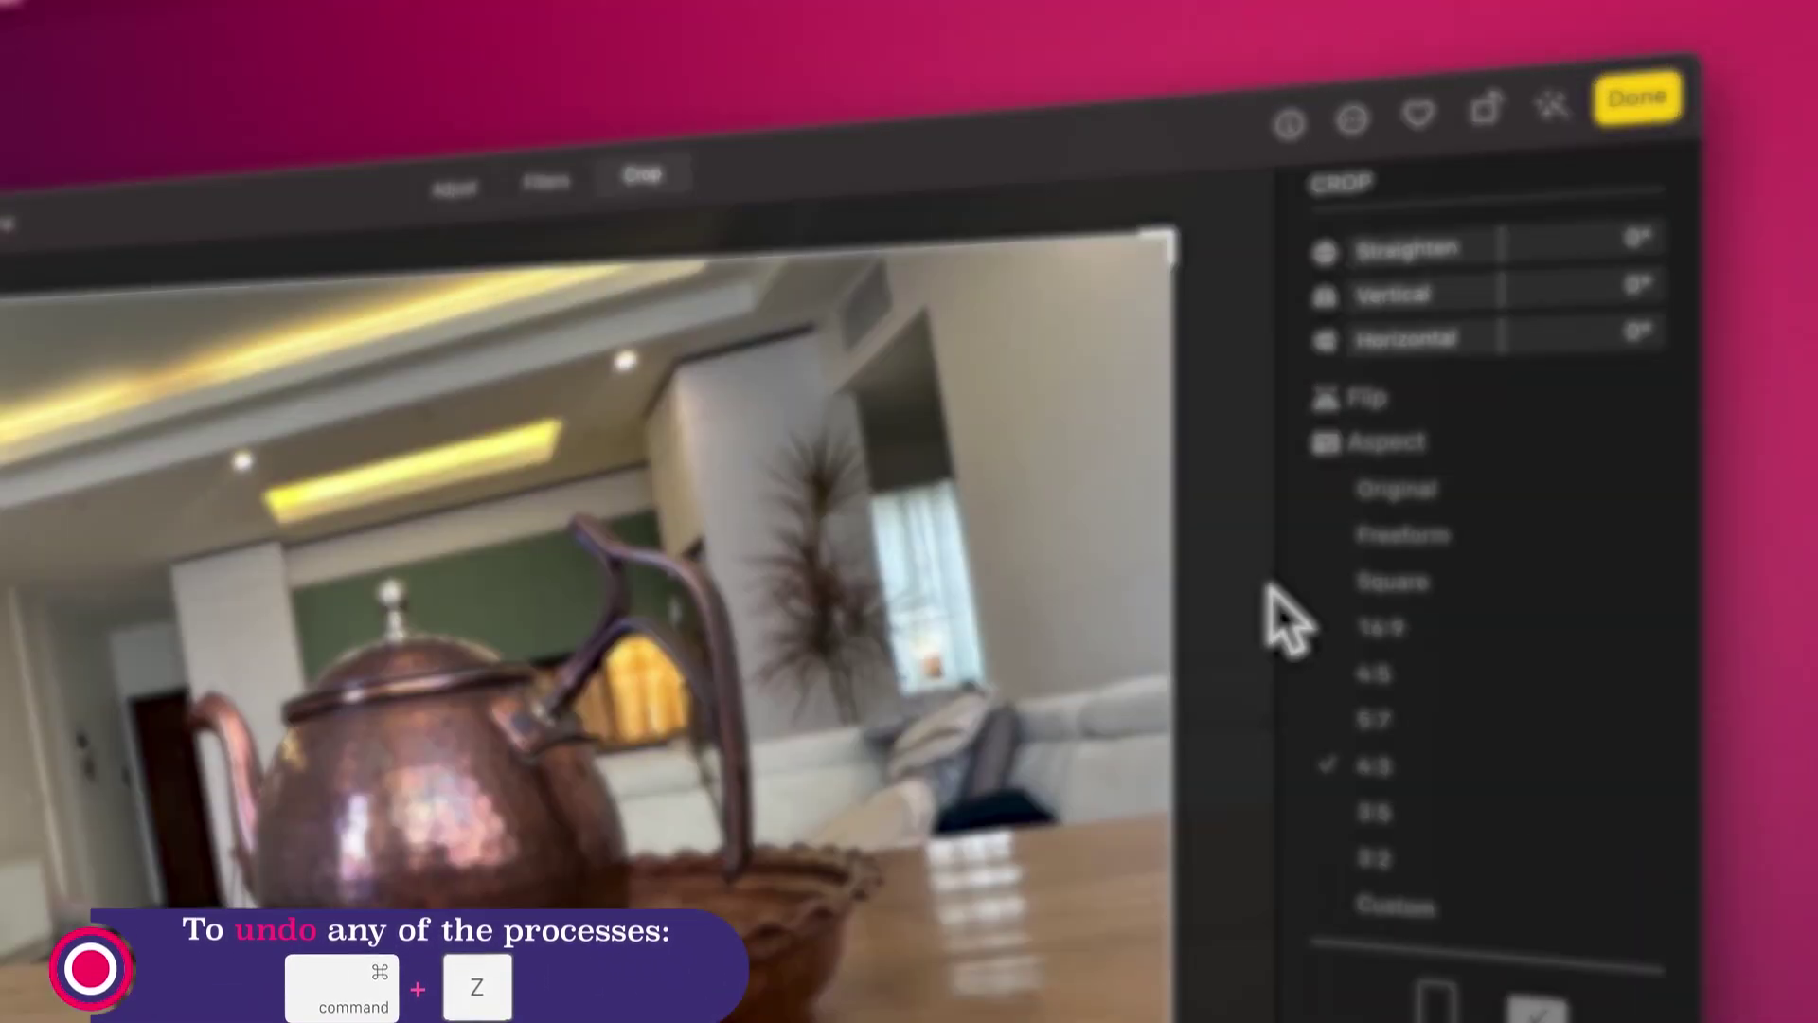
pyautogui.press('super+shift+z')
pyautogui.press('super+shift+z')
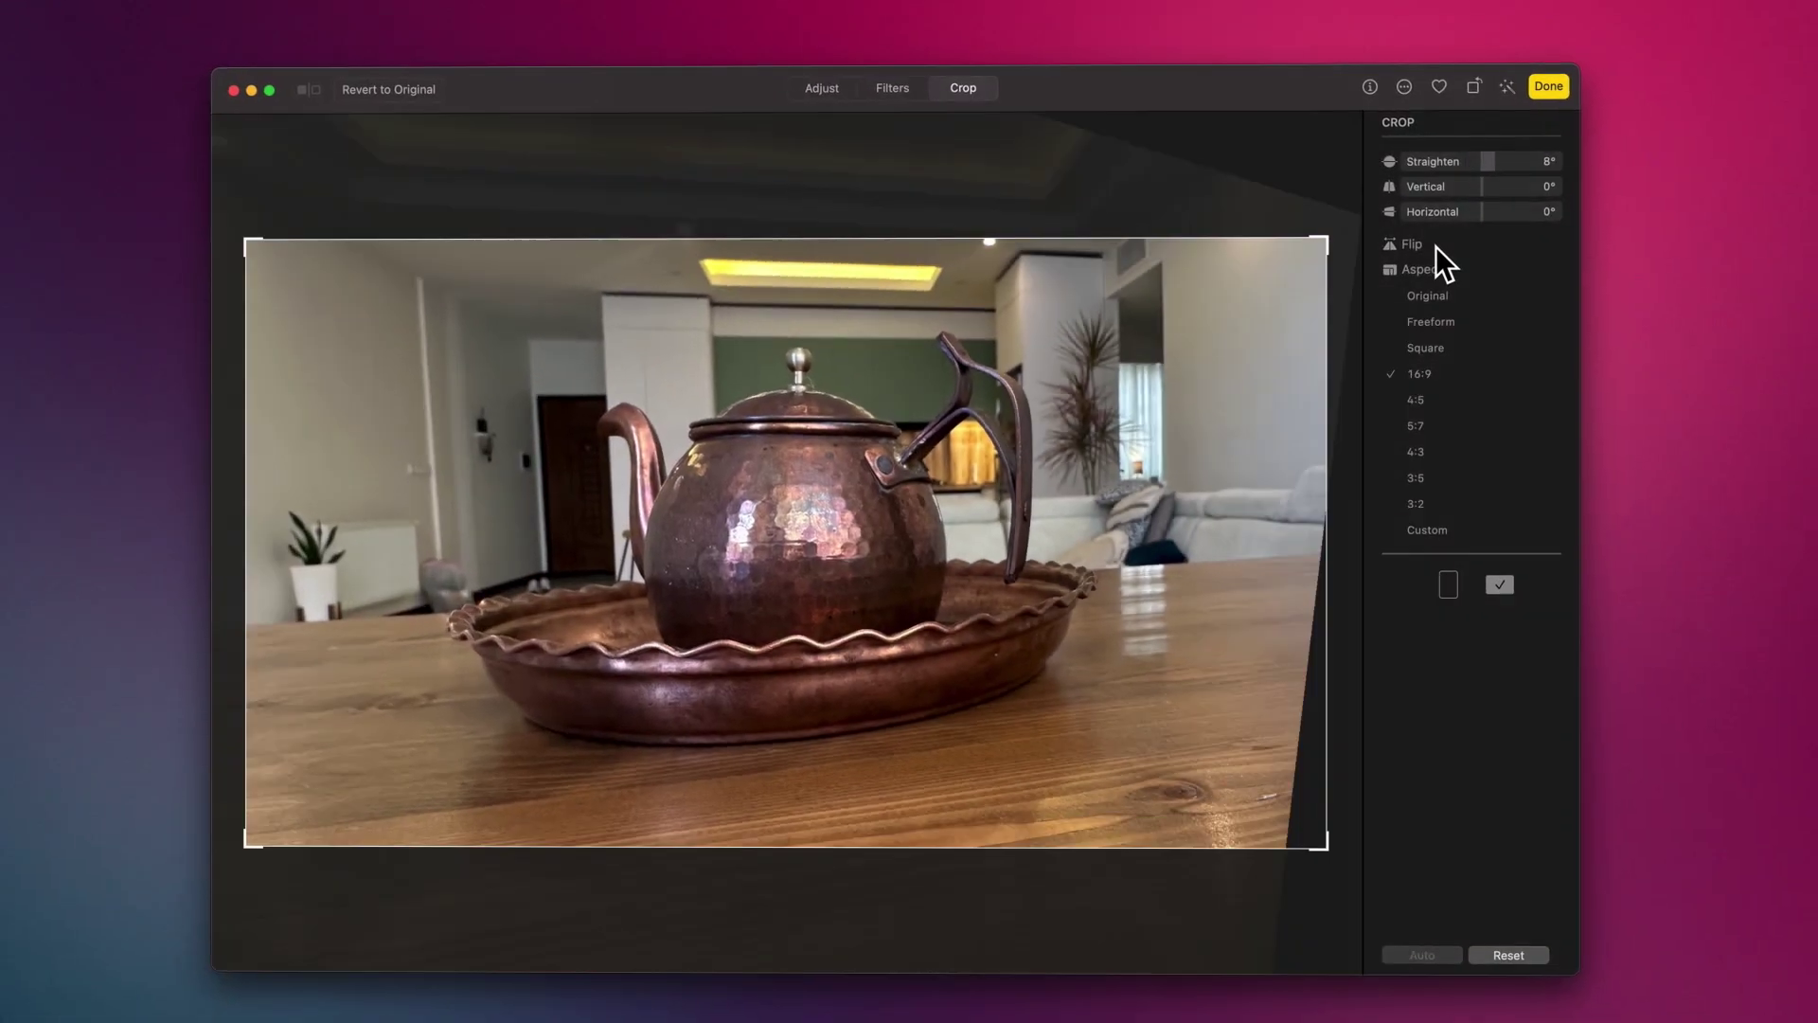
# - Mirror the teapot horizontally, then Option-flip it vertically so it's upside down
pyautogui.click(1431, 243)
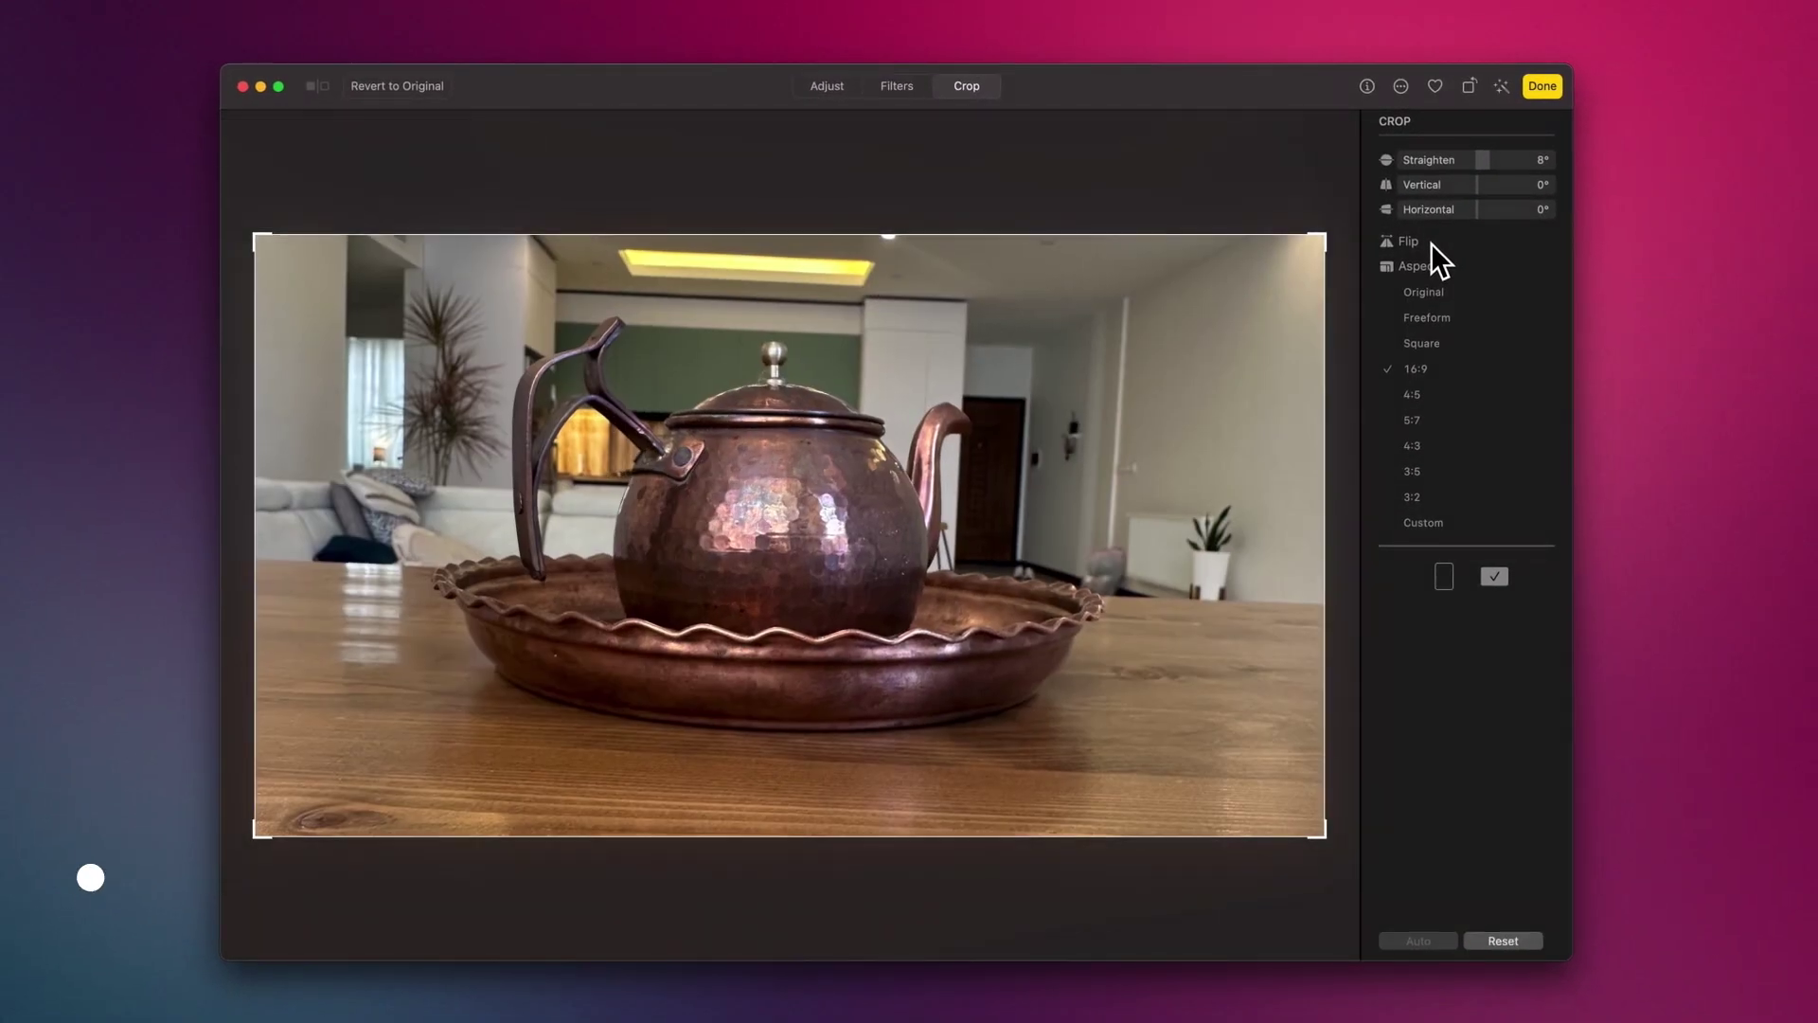
pyautogui.press('alt')
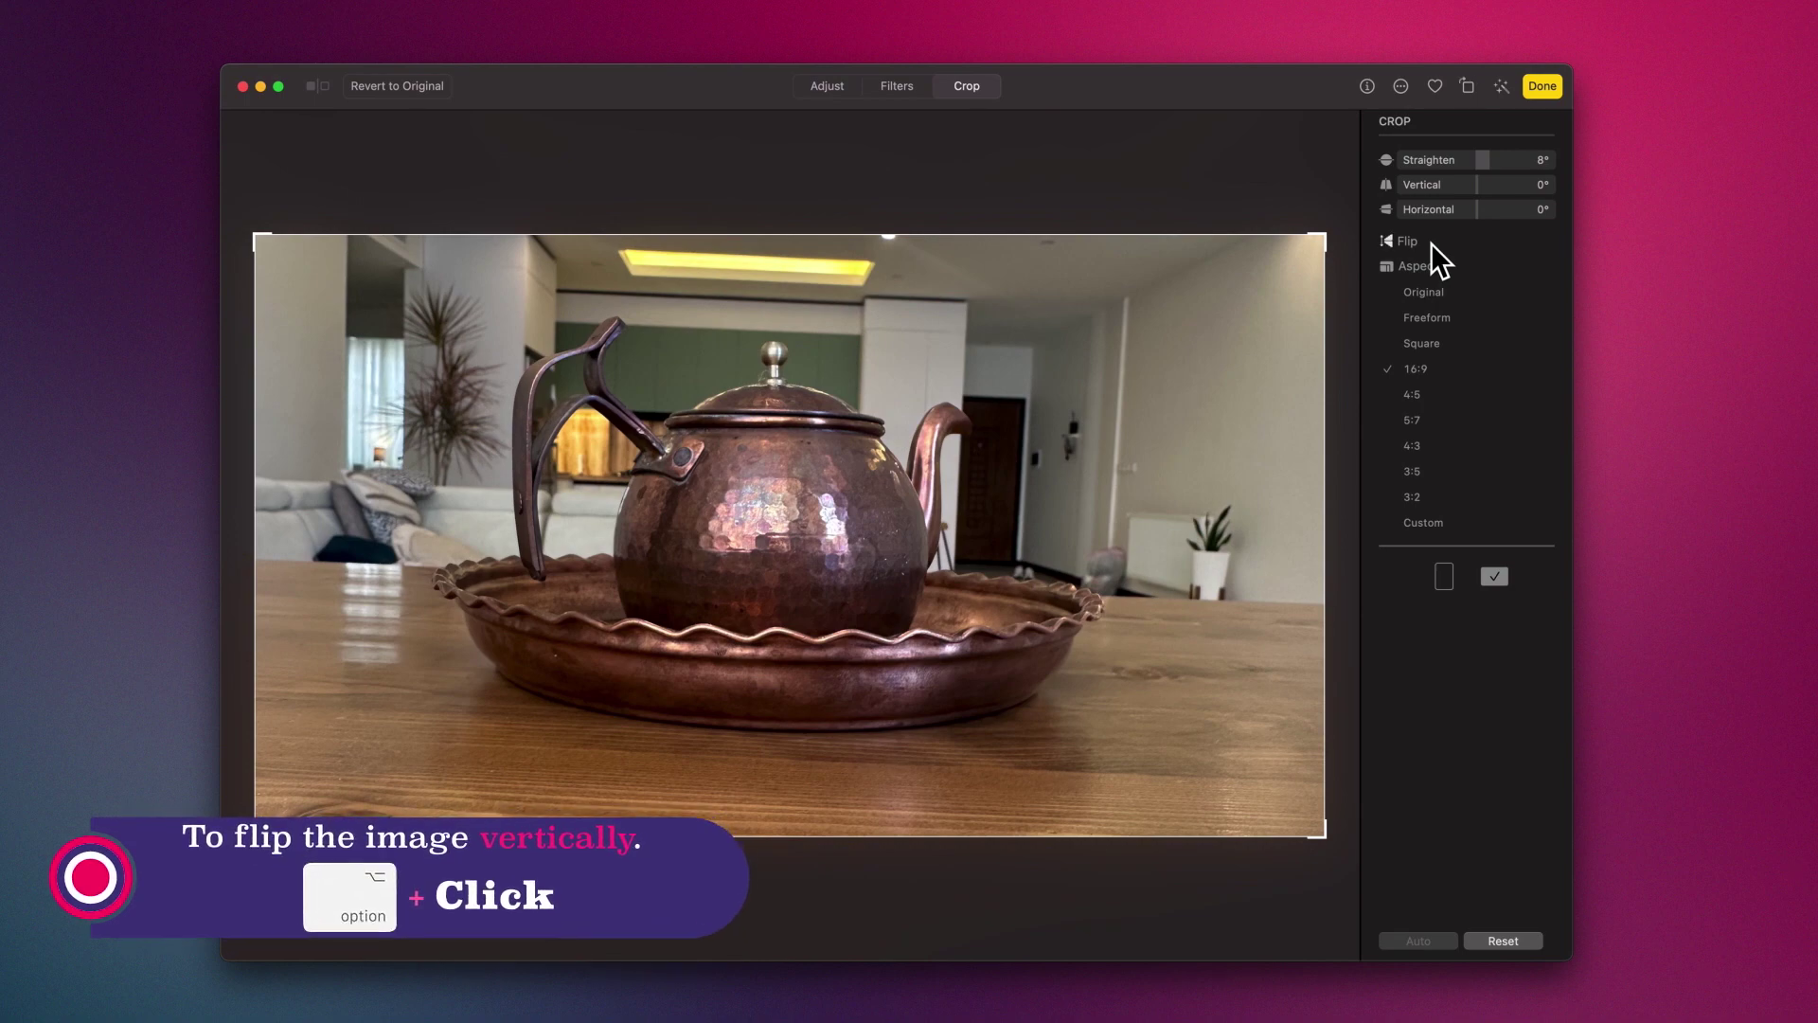
pyautogui.keyDown('alt'); pyautogui.click(1431, 243); pyautogui.keyUp('alt')
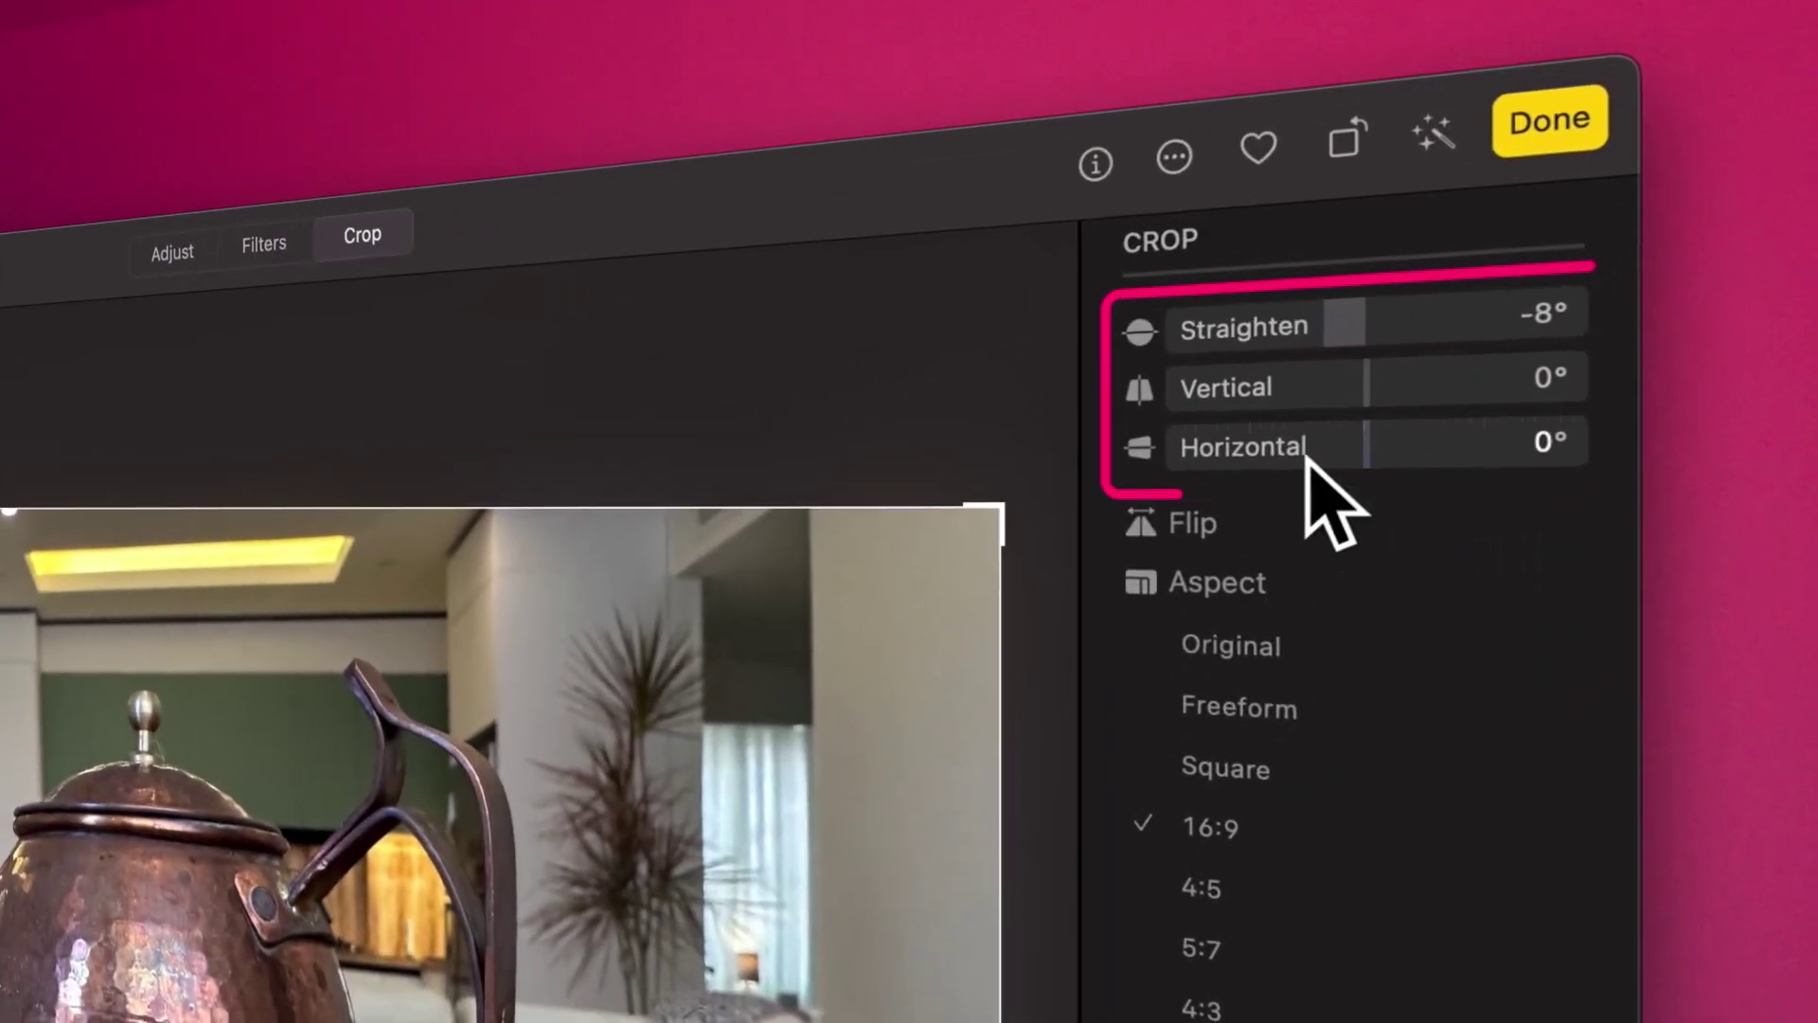
# - Try straighten -4°, vertical -8° and horizontal perspective tweaks, then revert to original
pyautogui.moveTo(1344, 332); pyautogui.dragTo(1312, 403)
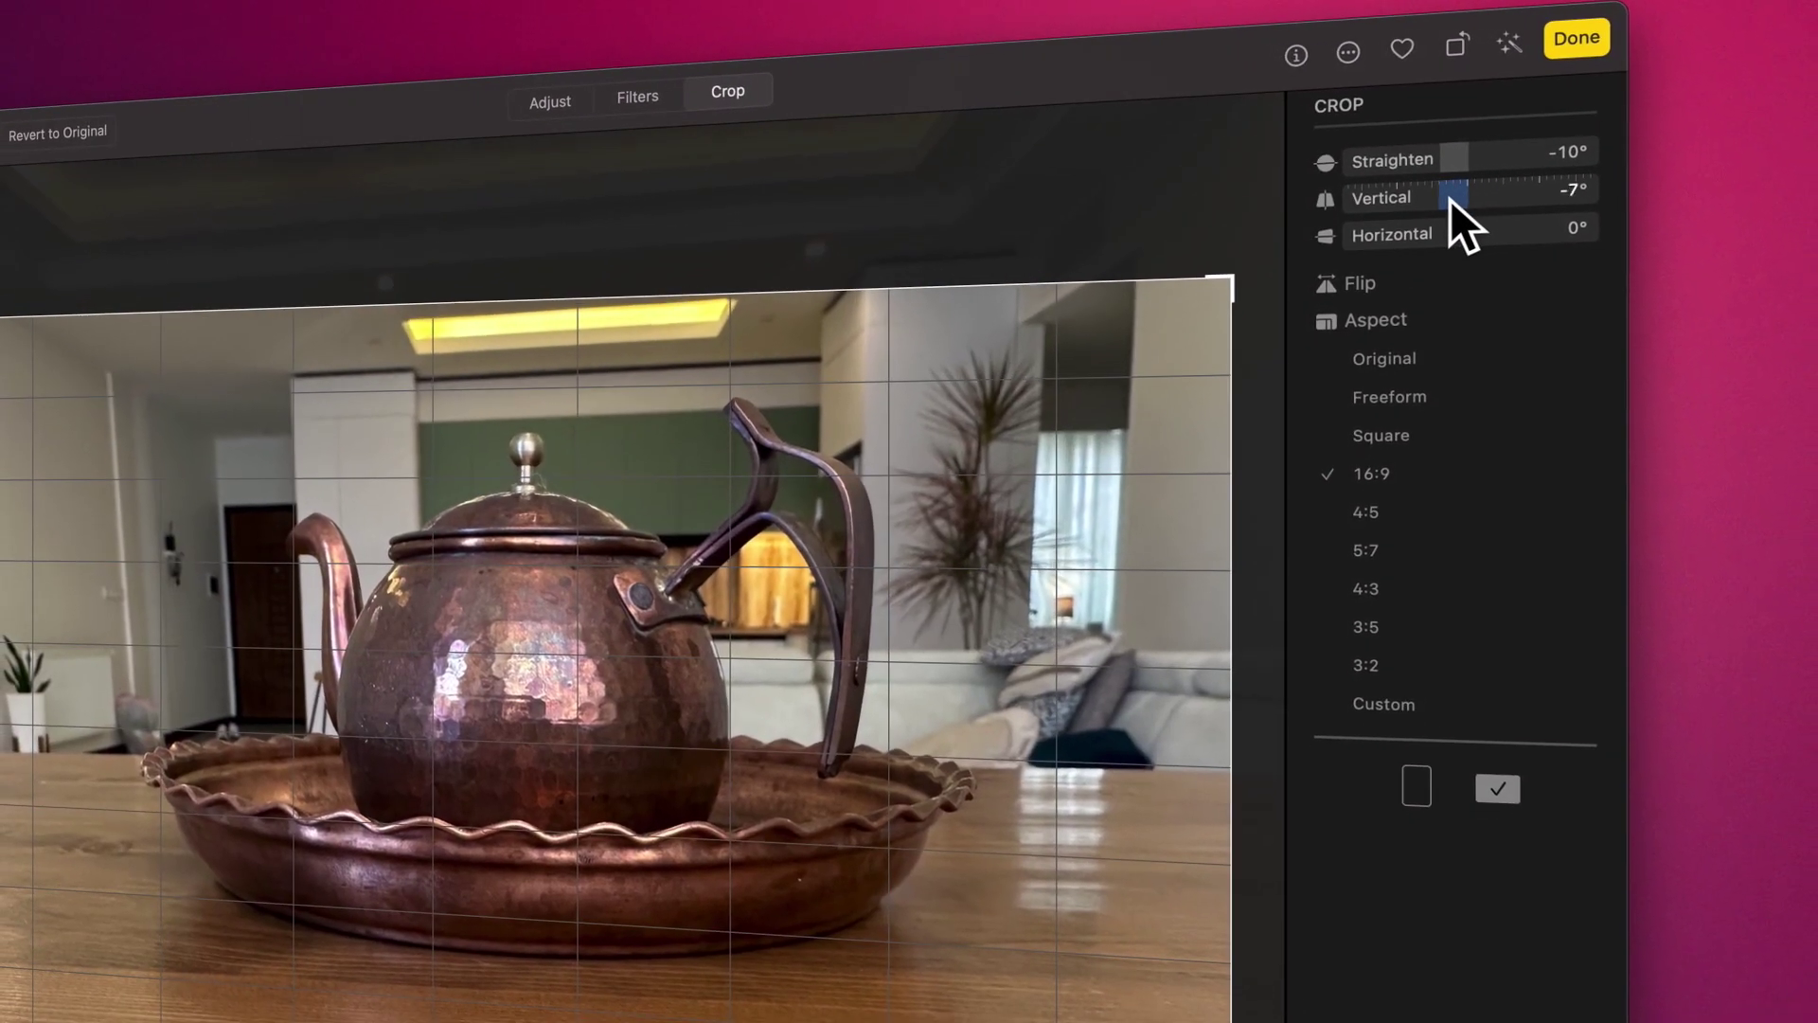
pyautogui.moveTo(1451, 196); pyautogui.dragTo(1441, 199)
pyautogui.moveTo(1458, 231); pyautogui.dragTo(1484, 227)
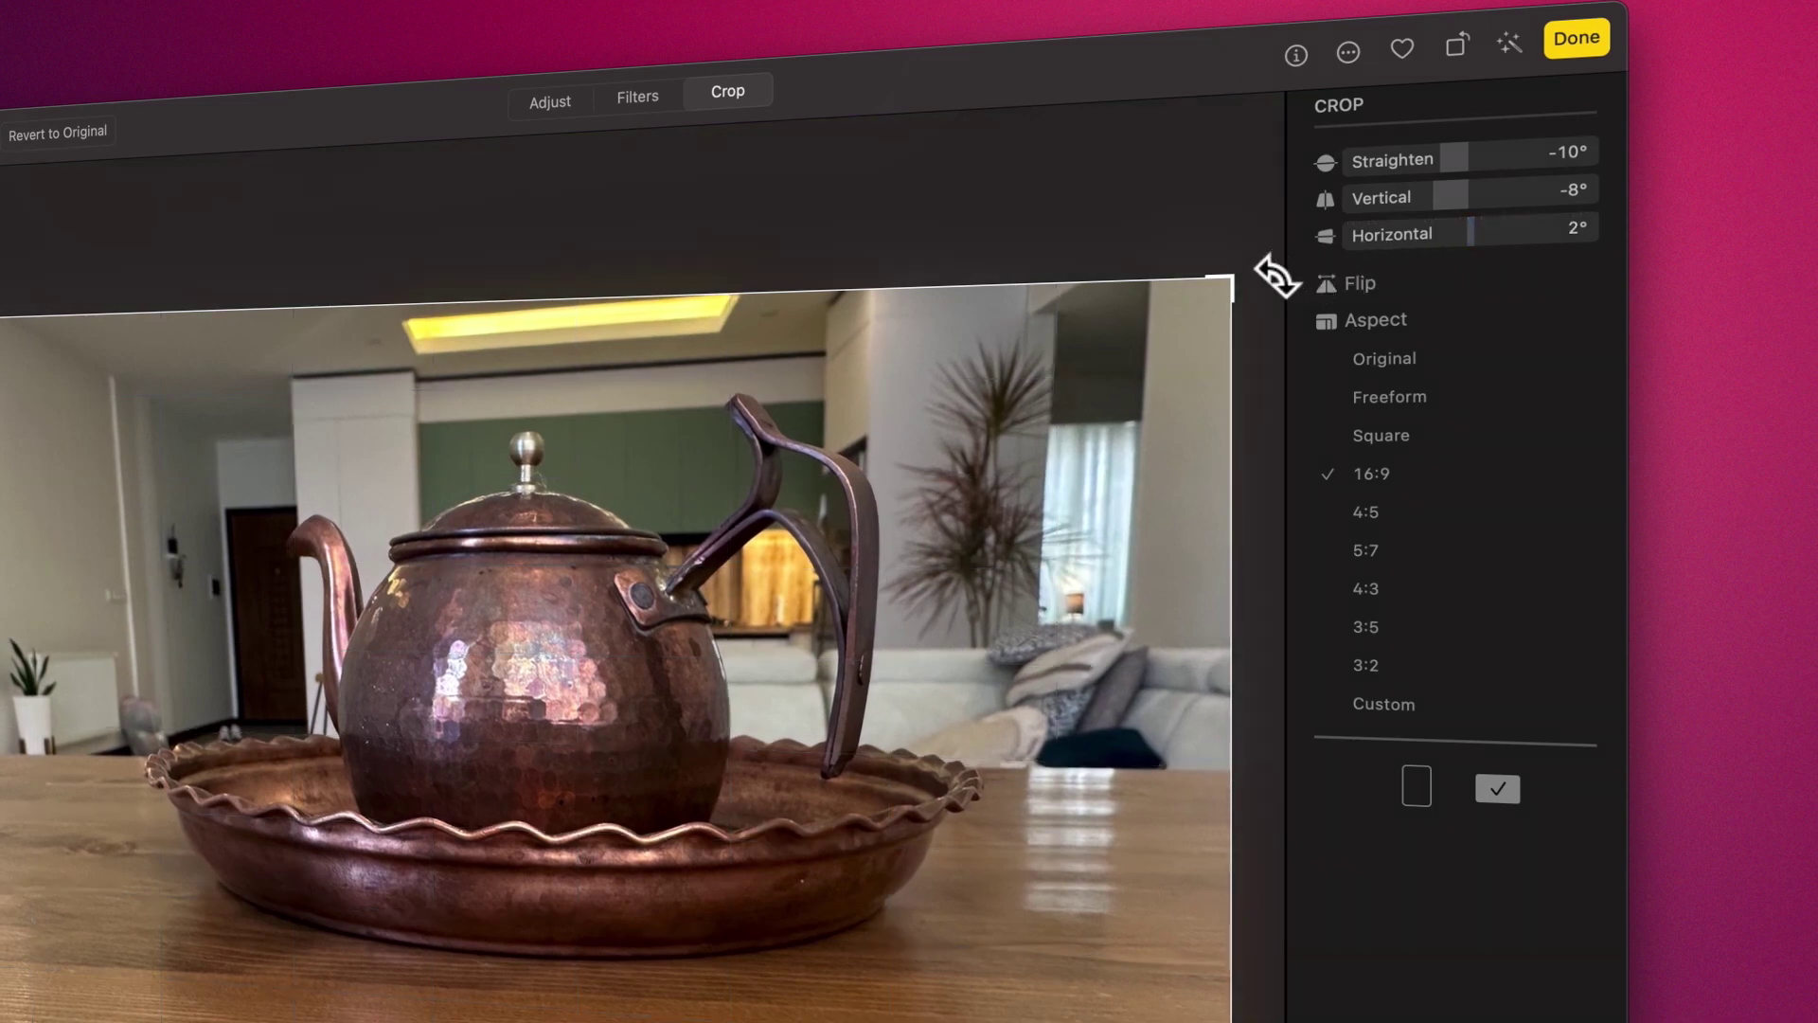
pyautogui.moveTo(1276, 276); pyautogui.dragTo(1265, 214)
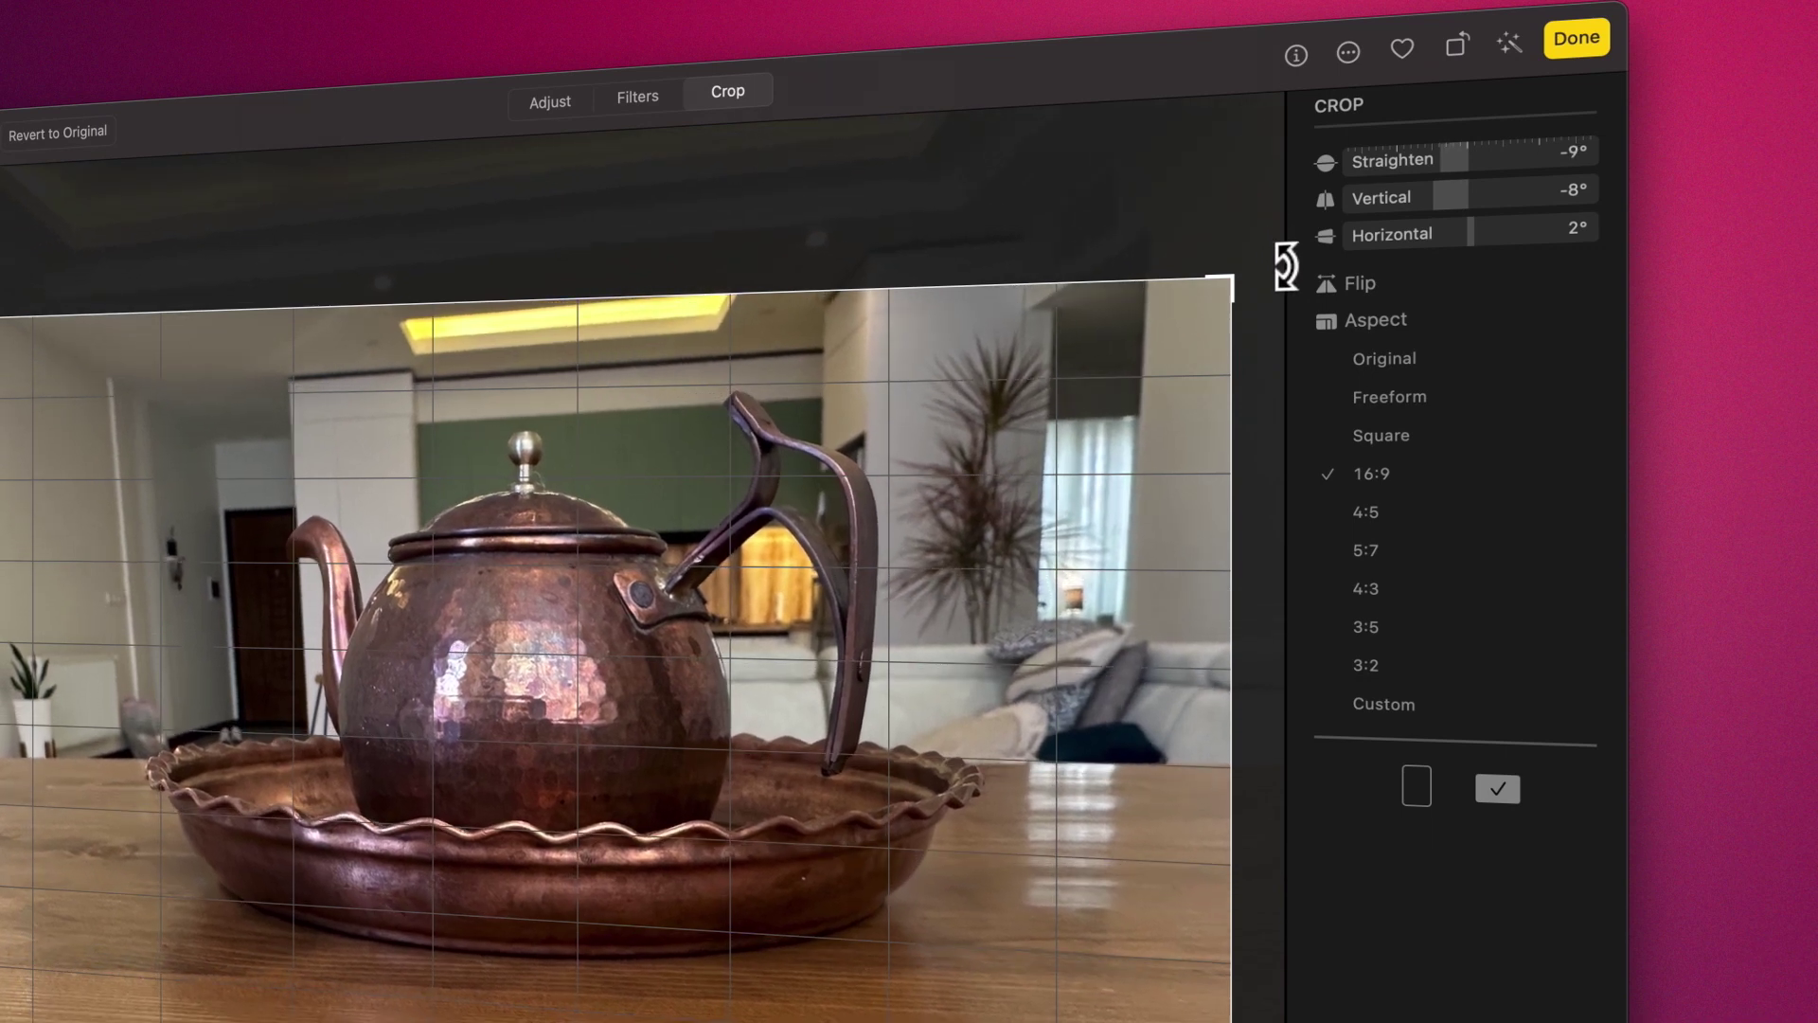
pyautogui.moveTo(1290, 278)
pyautogui.mouseDown()
pyautogui.moveTo(1258, 203)
pyautogui.moveTo(1288, 276)
pyautogui.mouseUp()
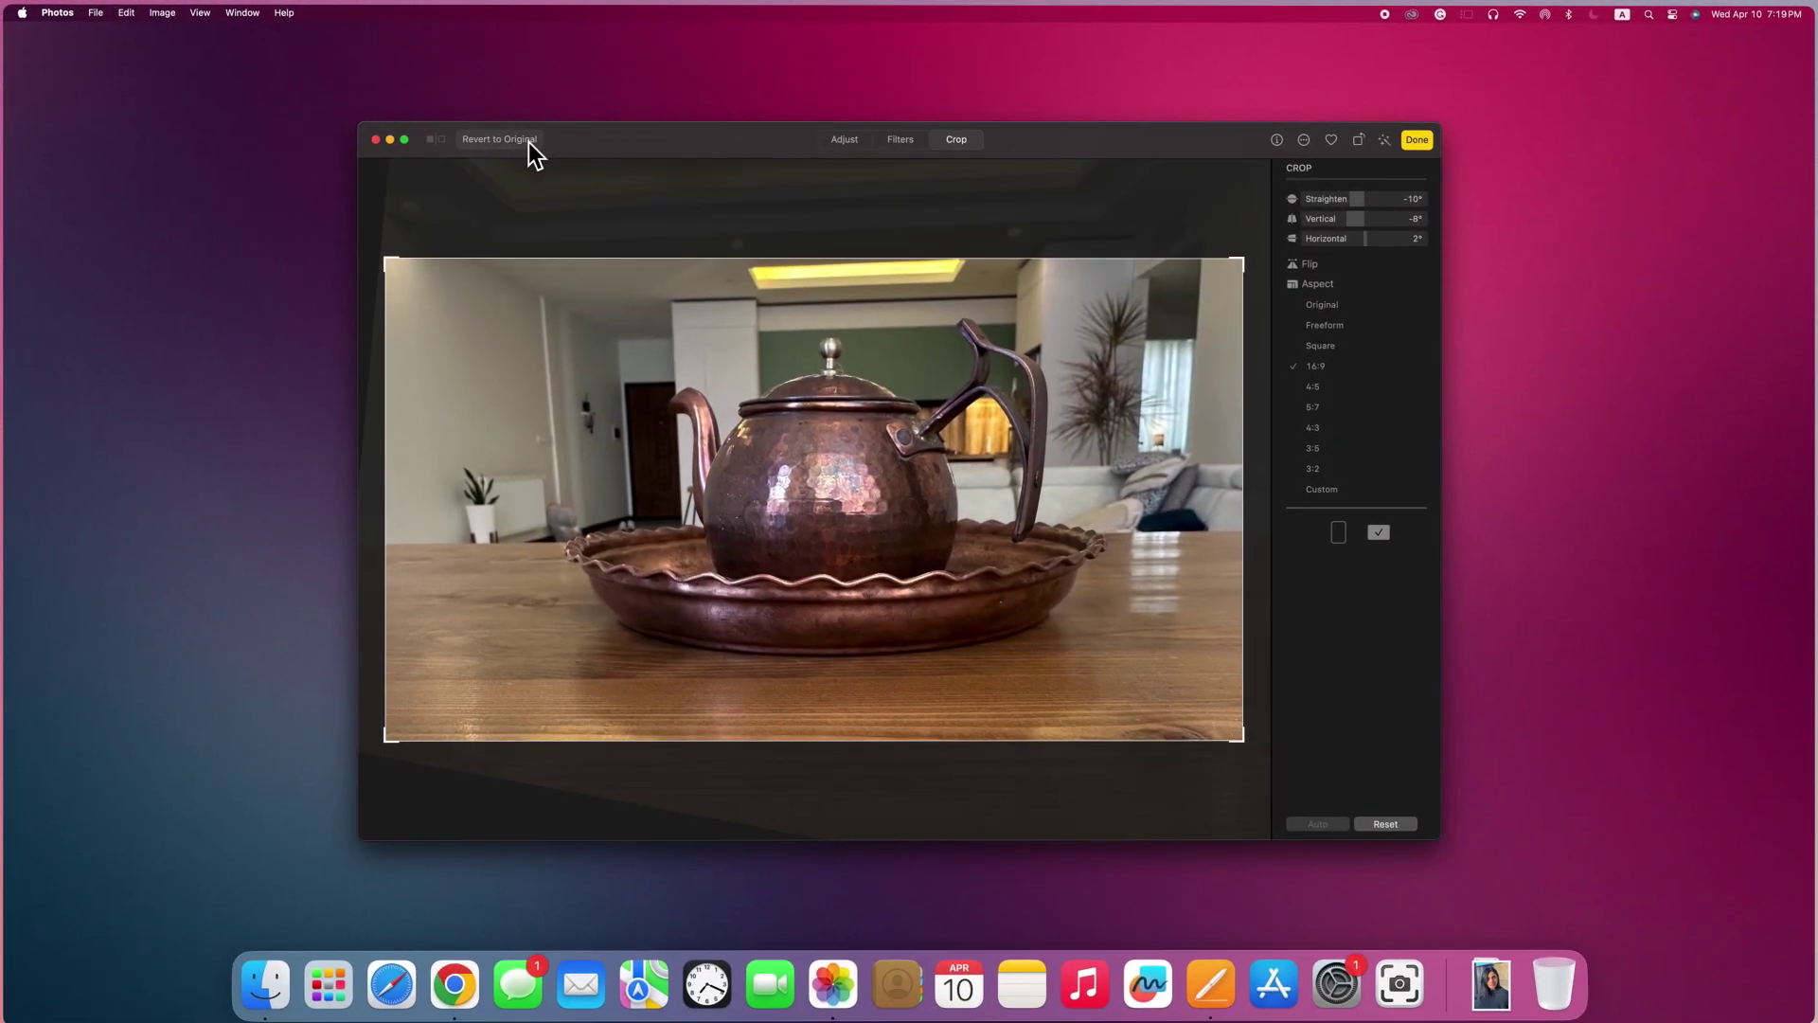
pyautogui.click(516, 139)
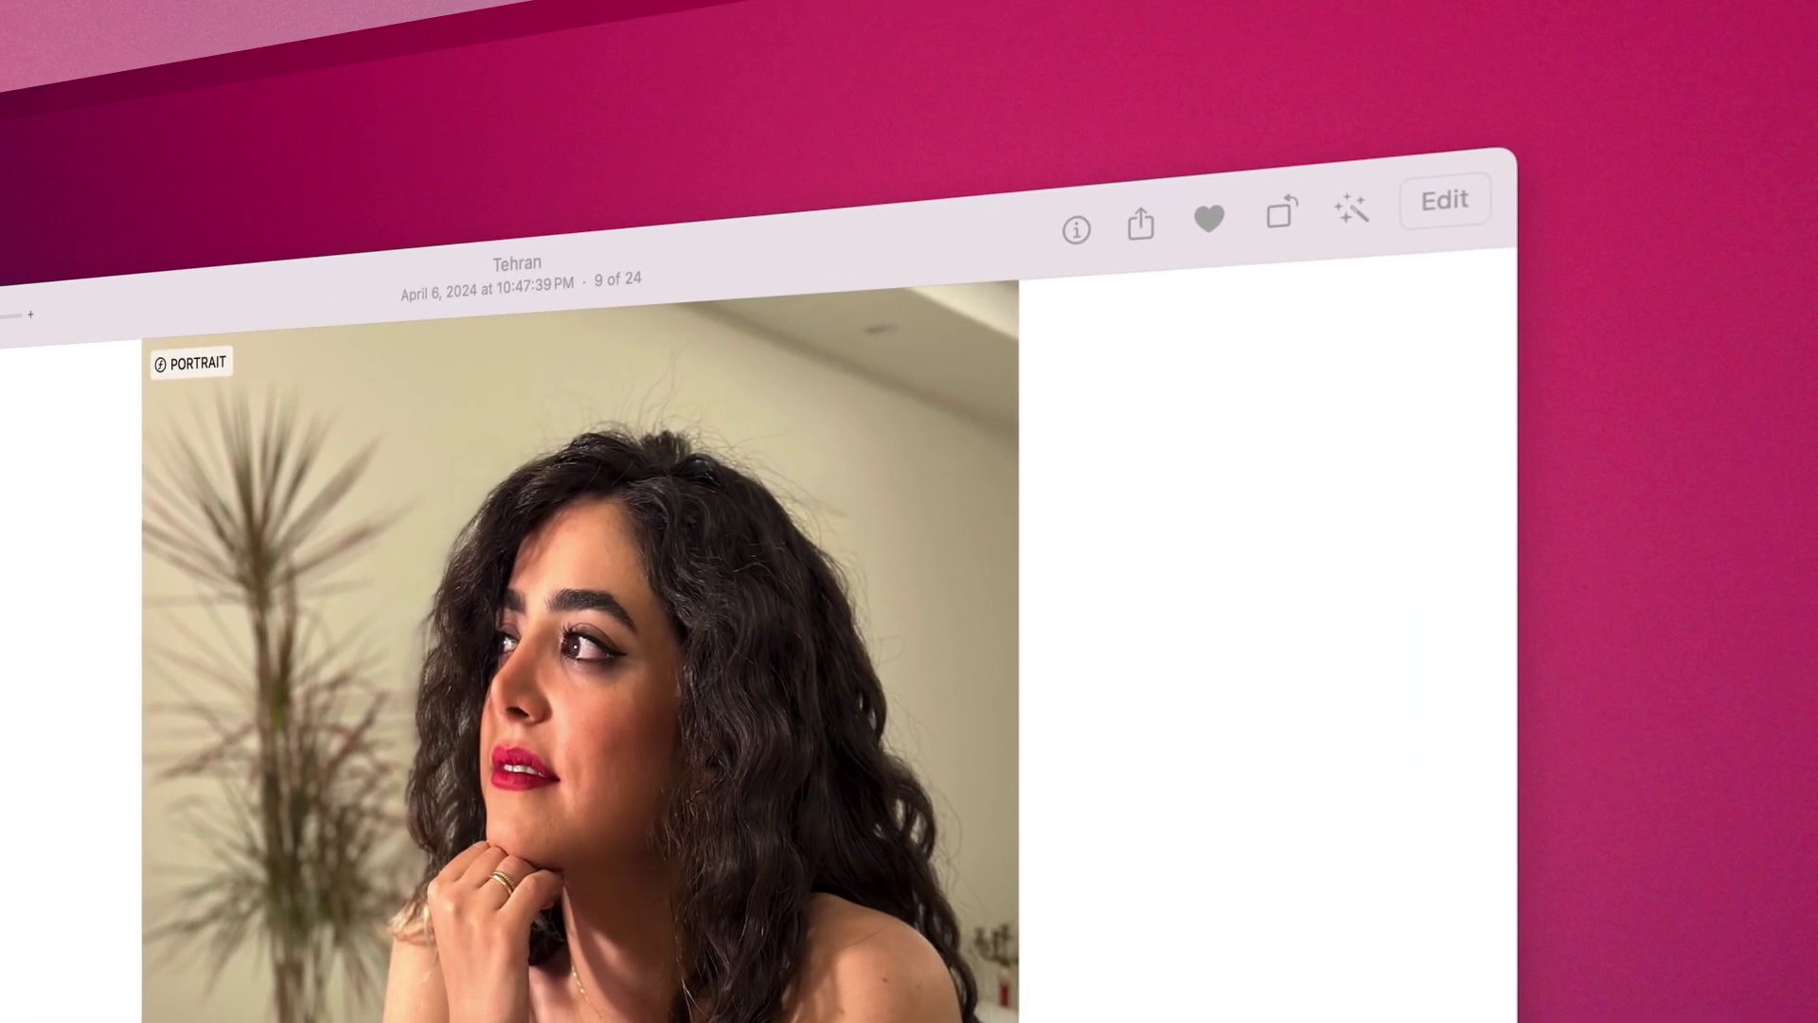
# - Apply the Vivid Cool filter at strength 50 after trying Vivid and Vivid Warm, comparing with M
pyautogui.click(1445, 201)
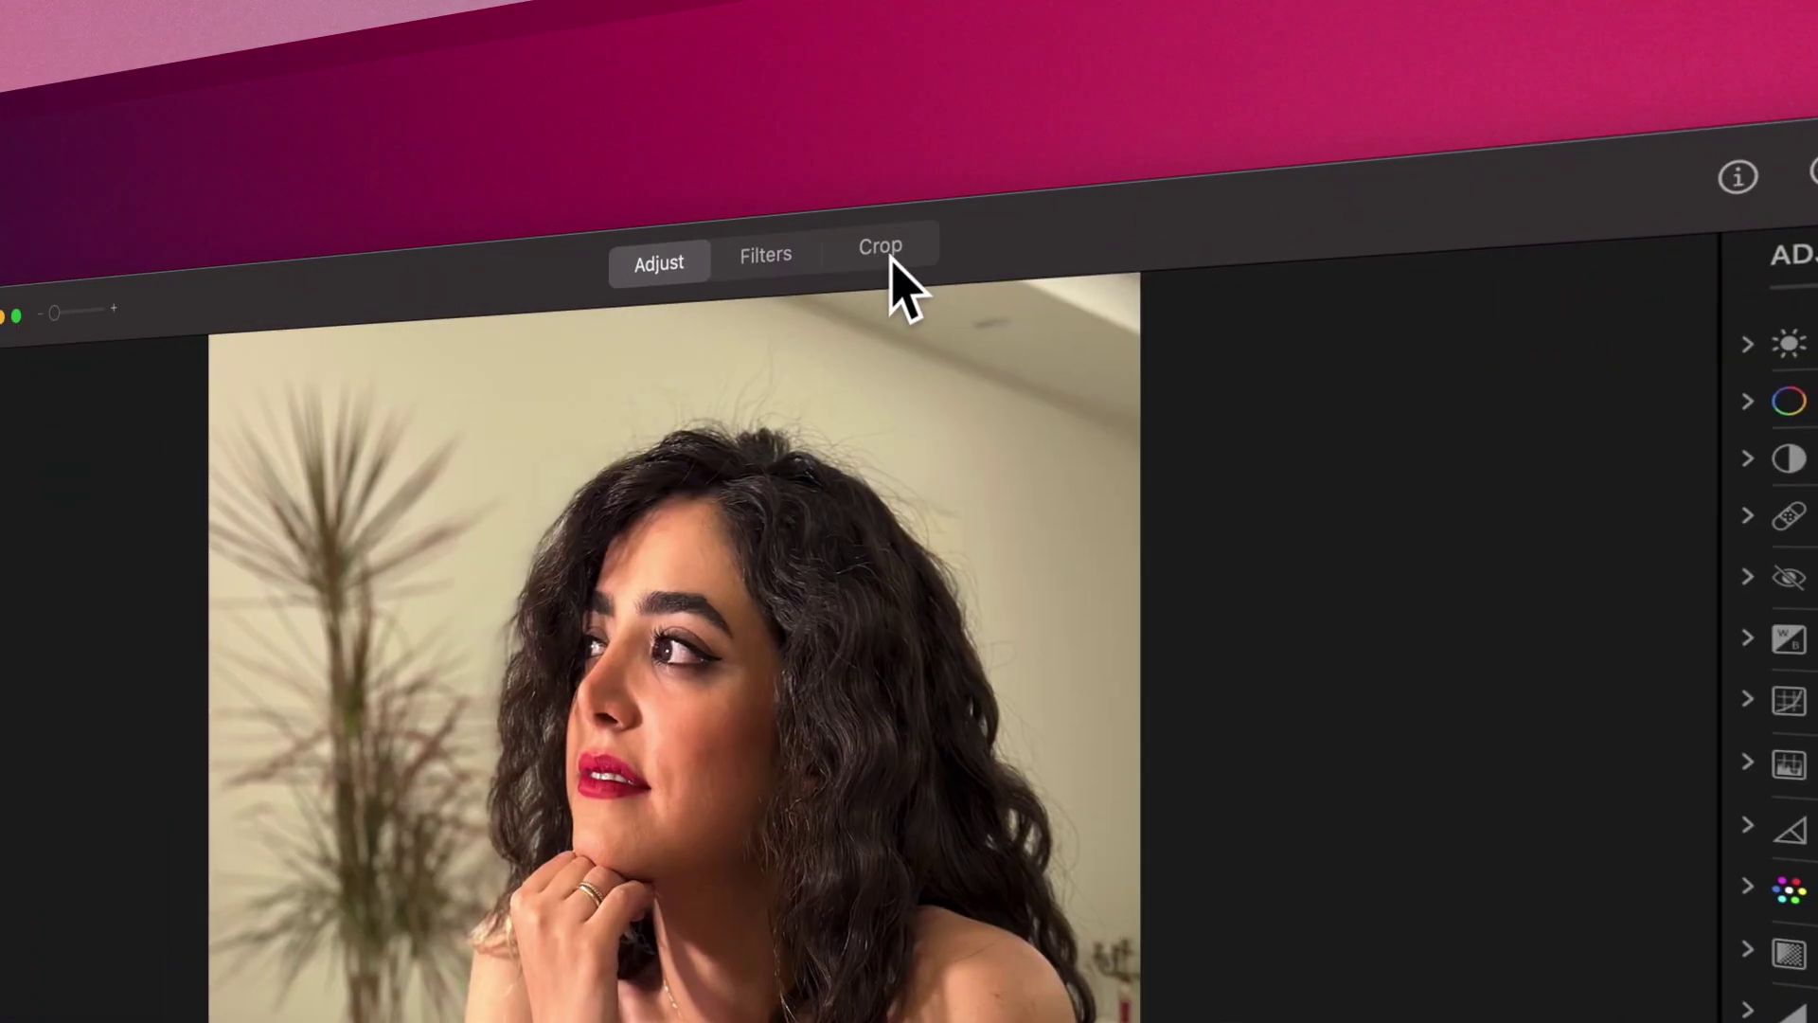
pyautogui.click(362, 284)
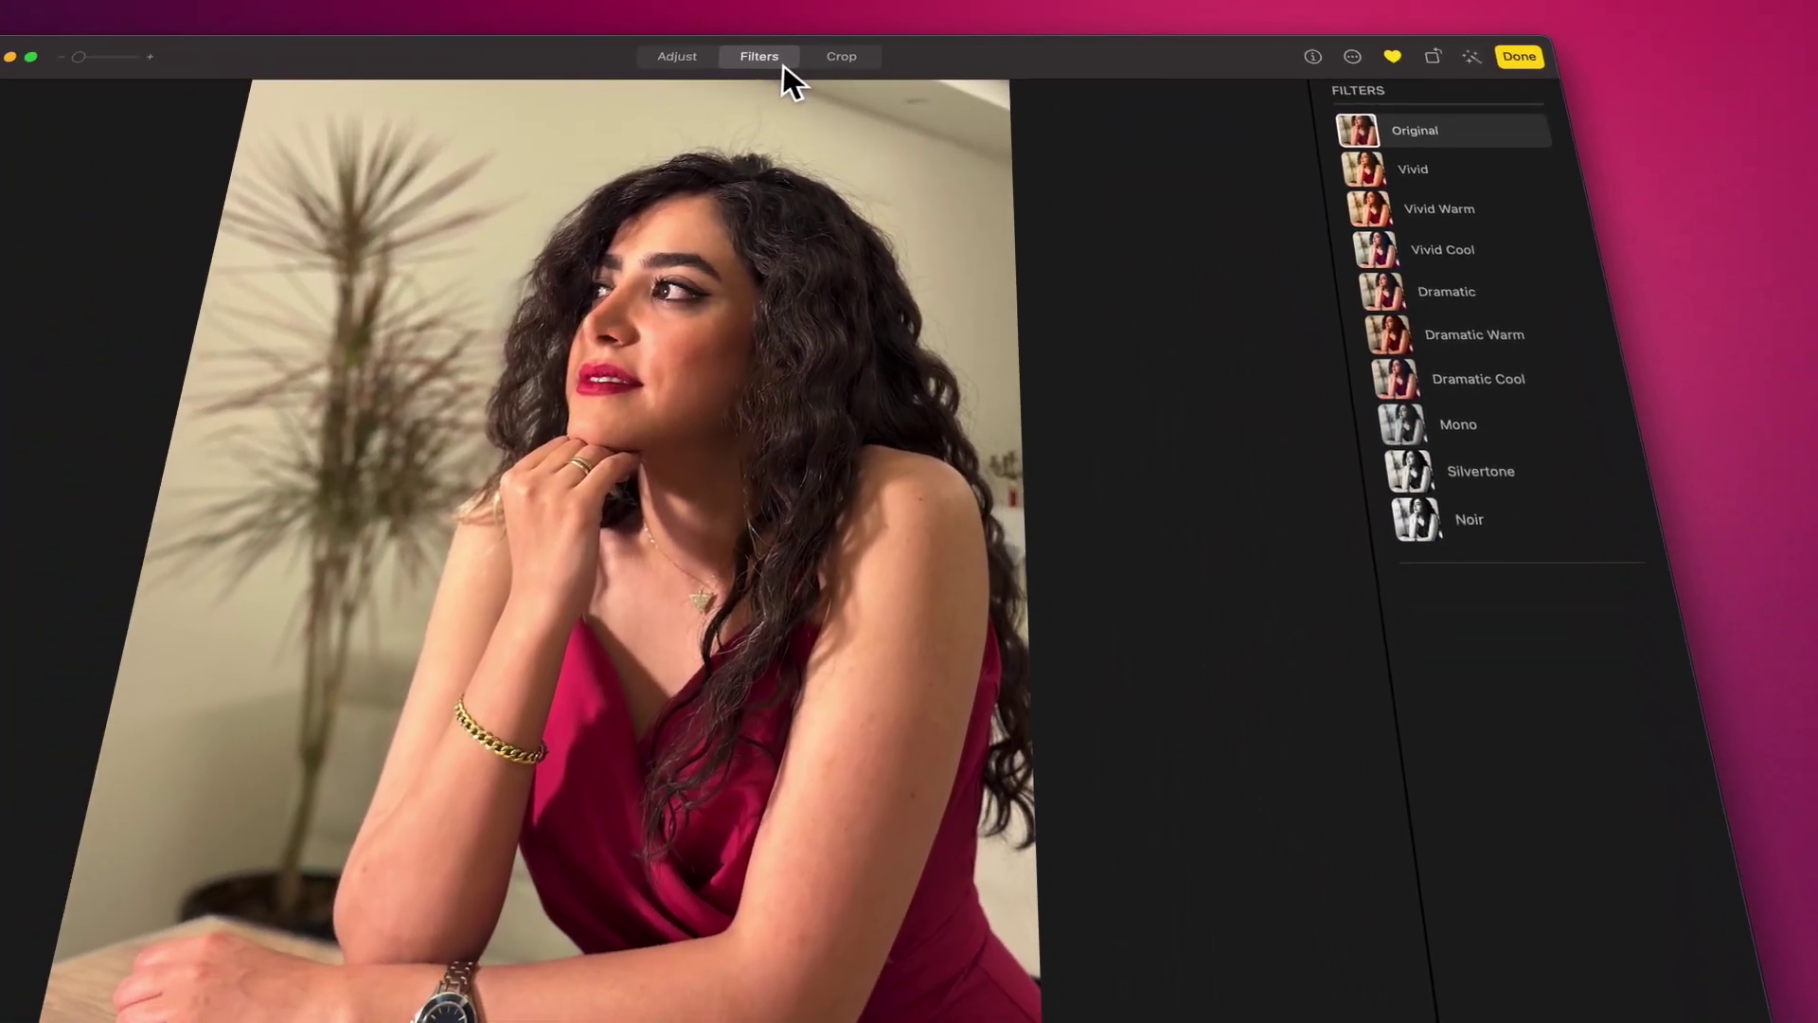
pyautogui.click(1390, 180)
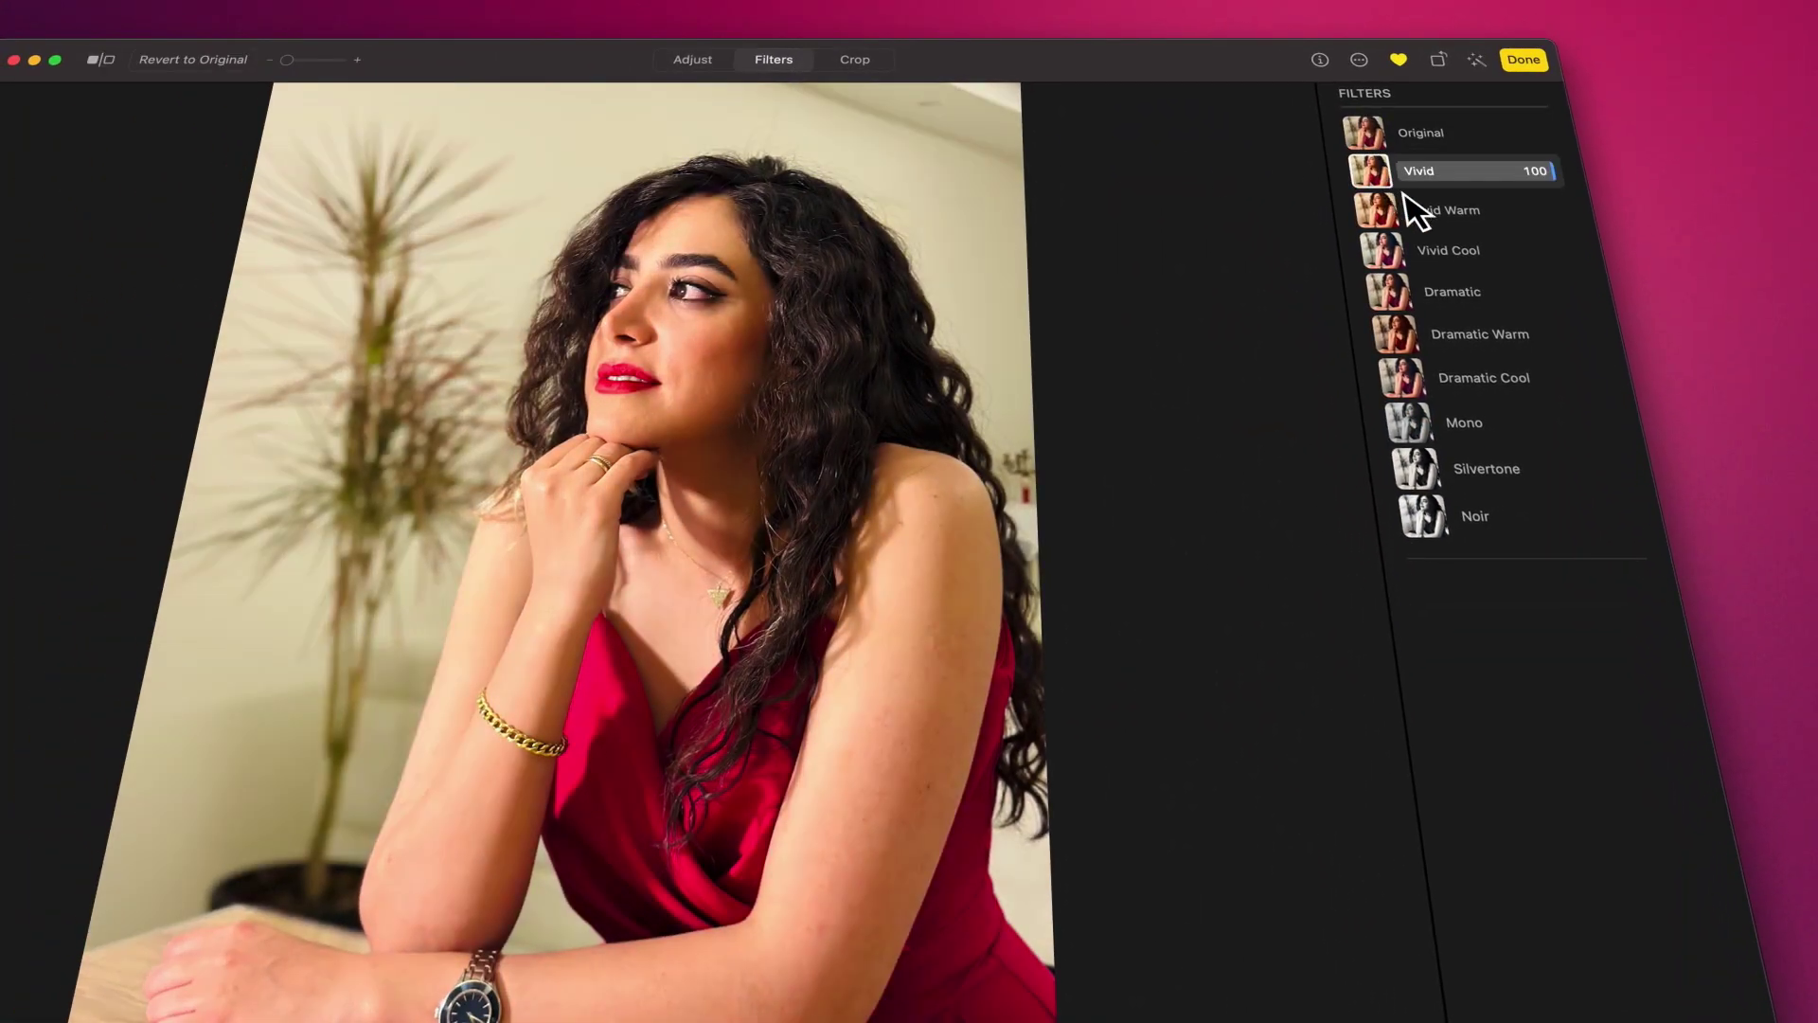
pyautogui.click(1413, 210)
pyautogui.click(1433, 257)
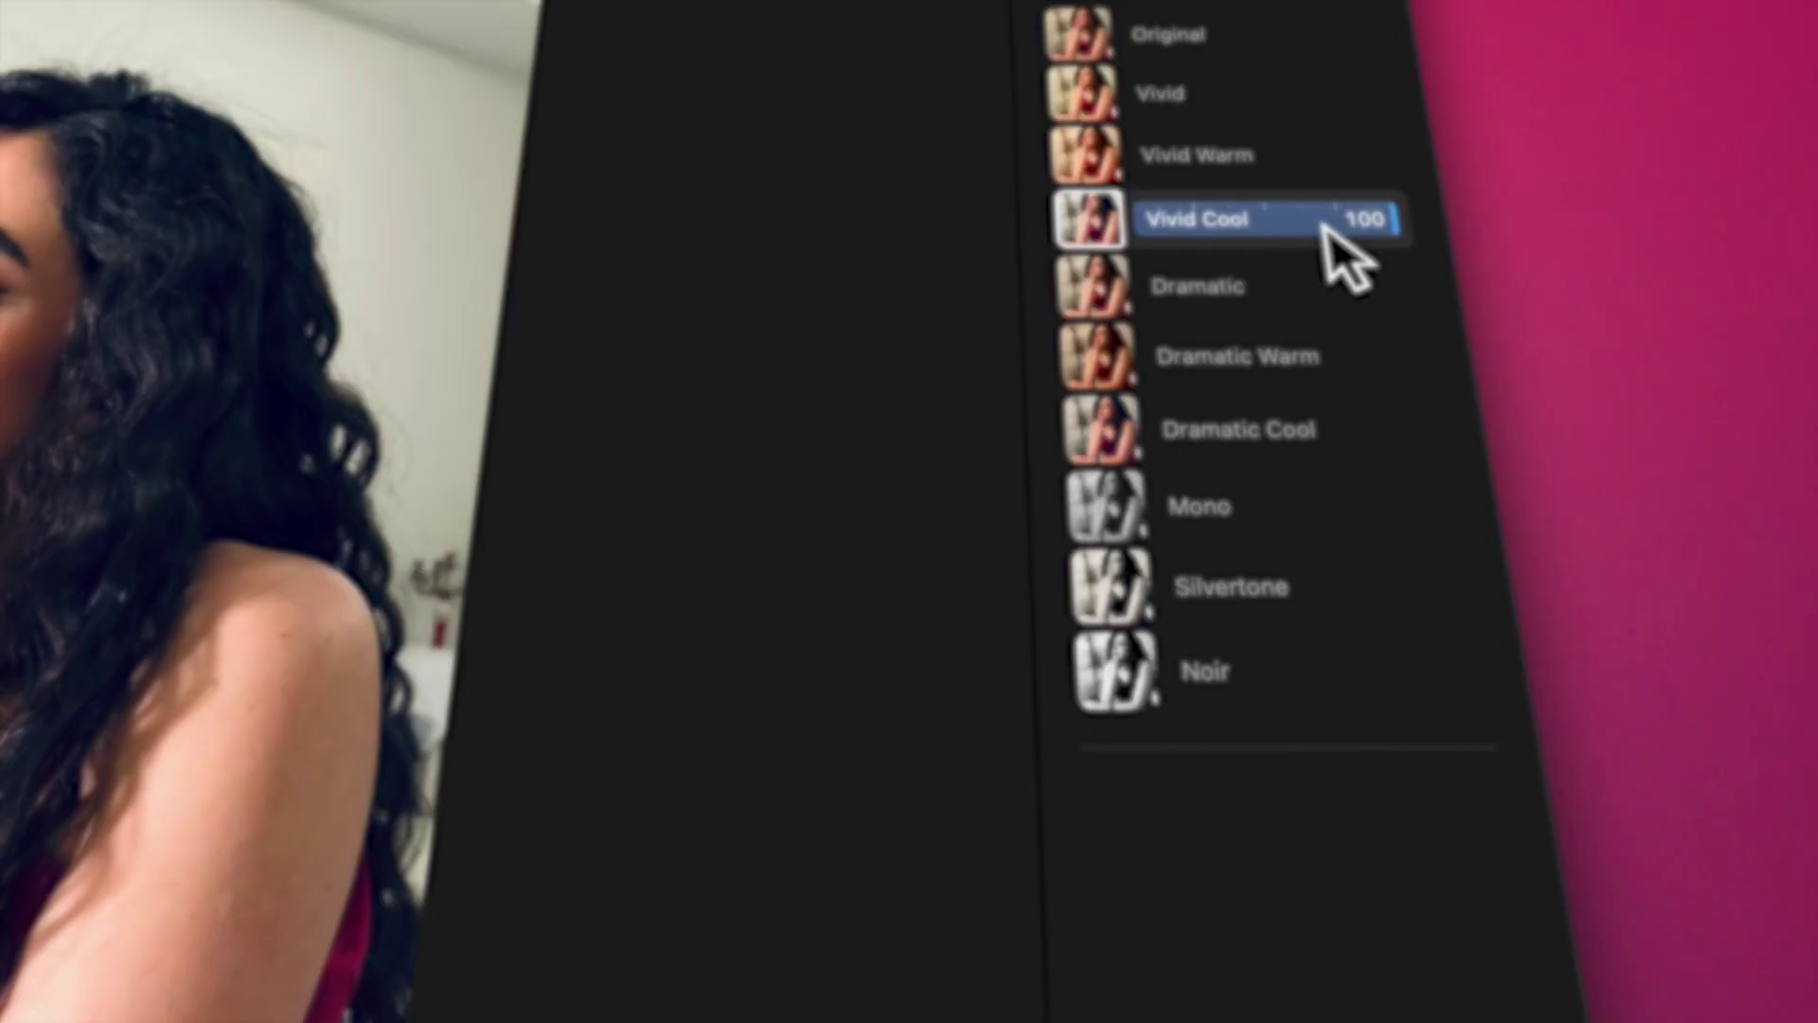
pyautogui.moveTo(1536, 255); pyautogui.dragTo(1523, 254)
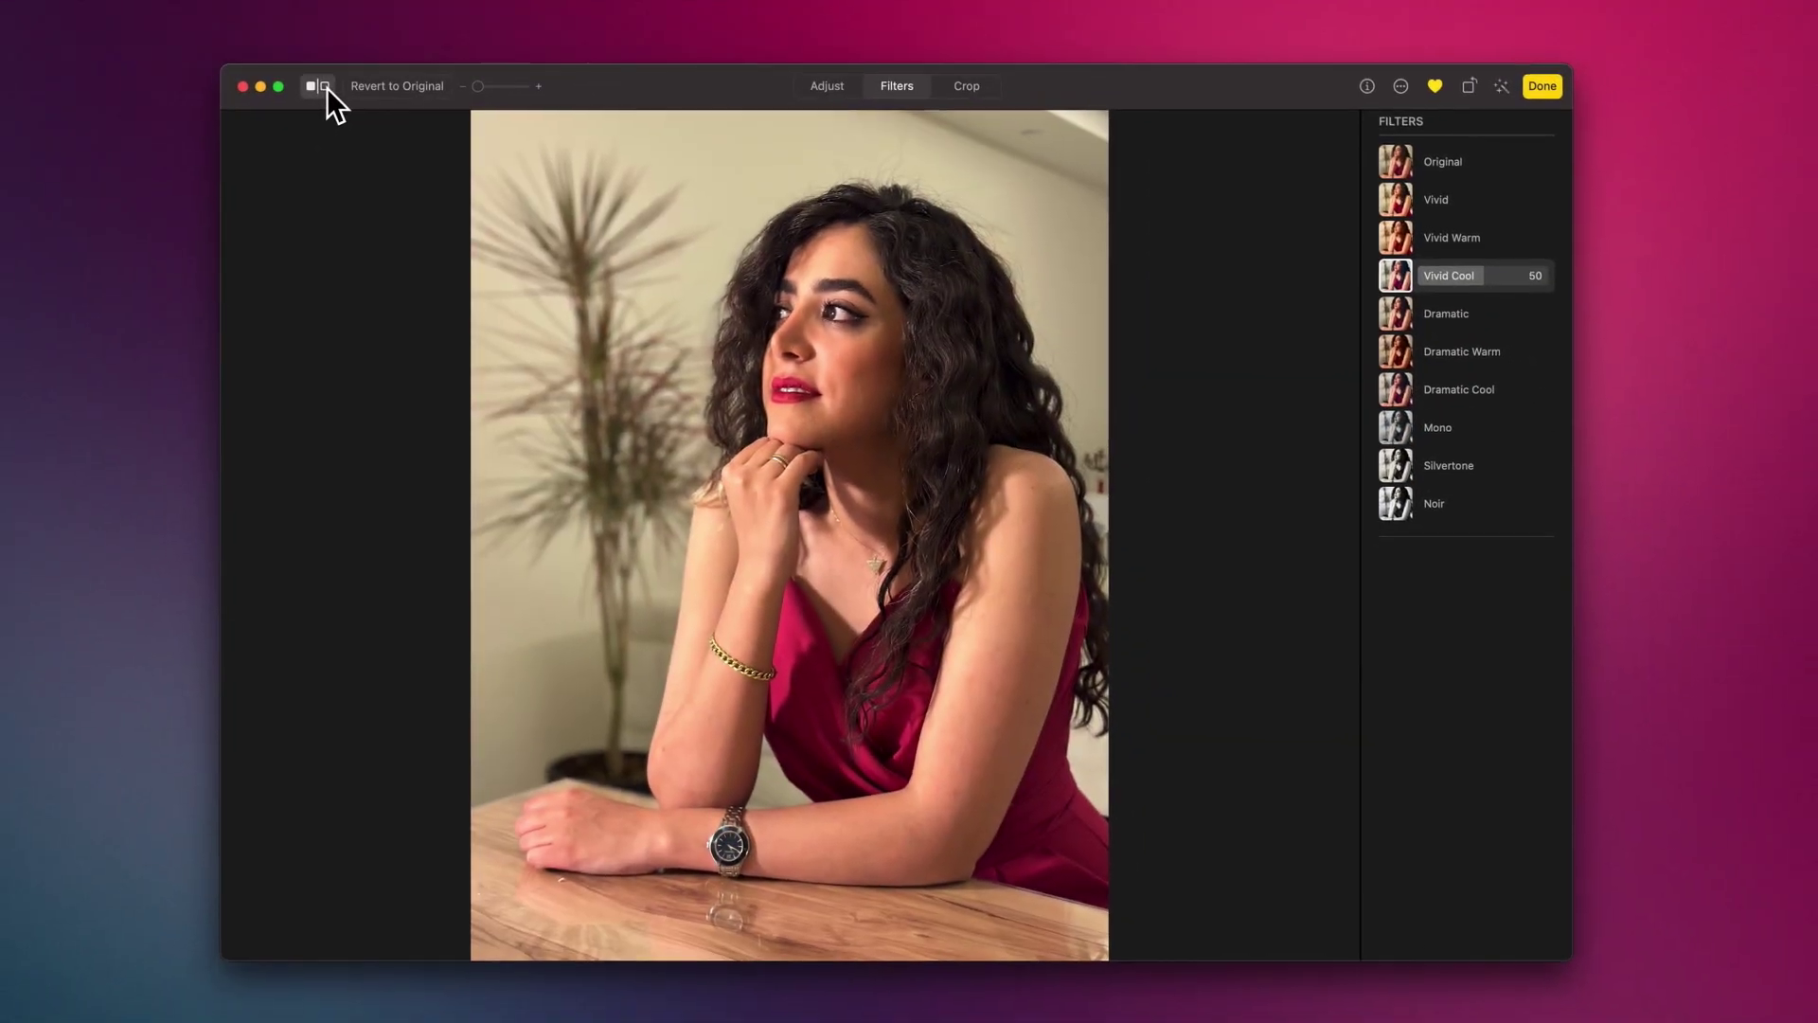
pyautogui.click(324, 86)
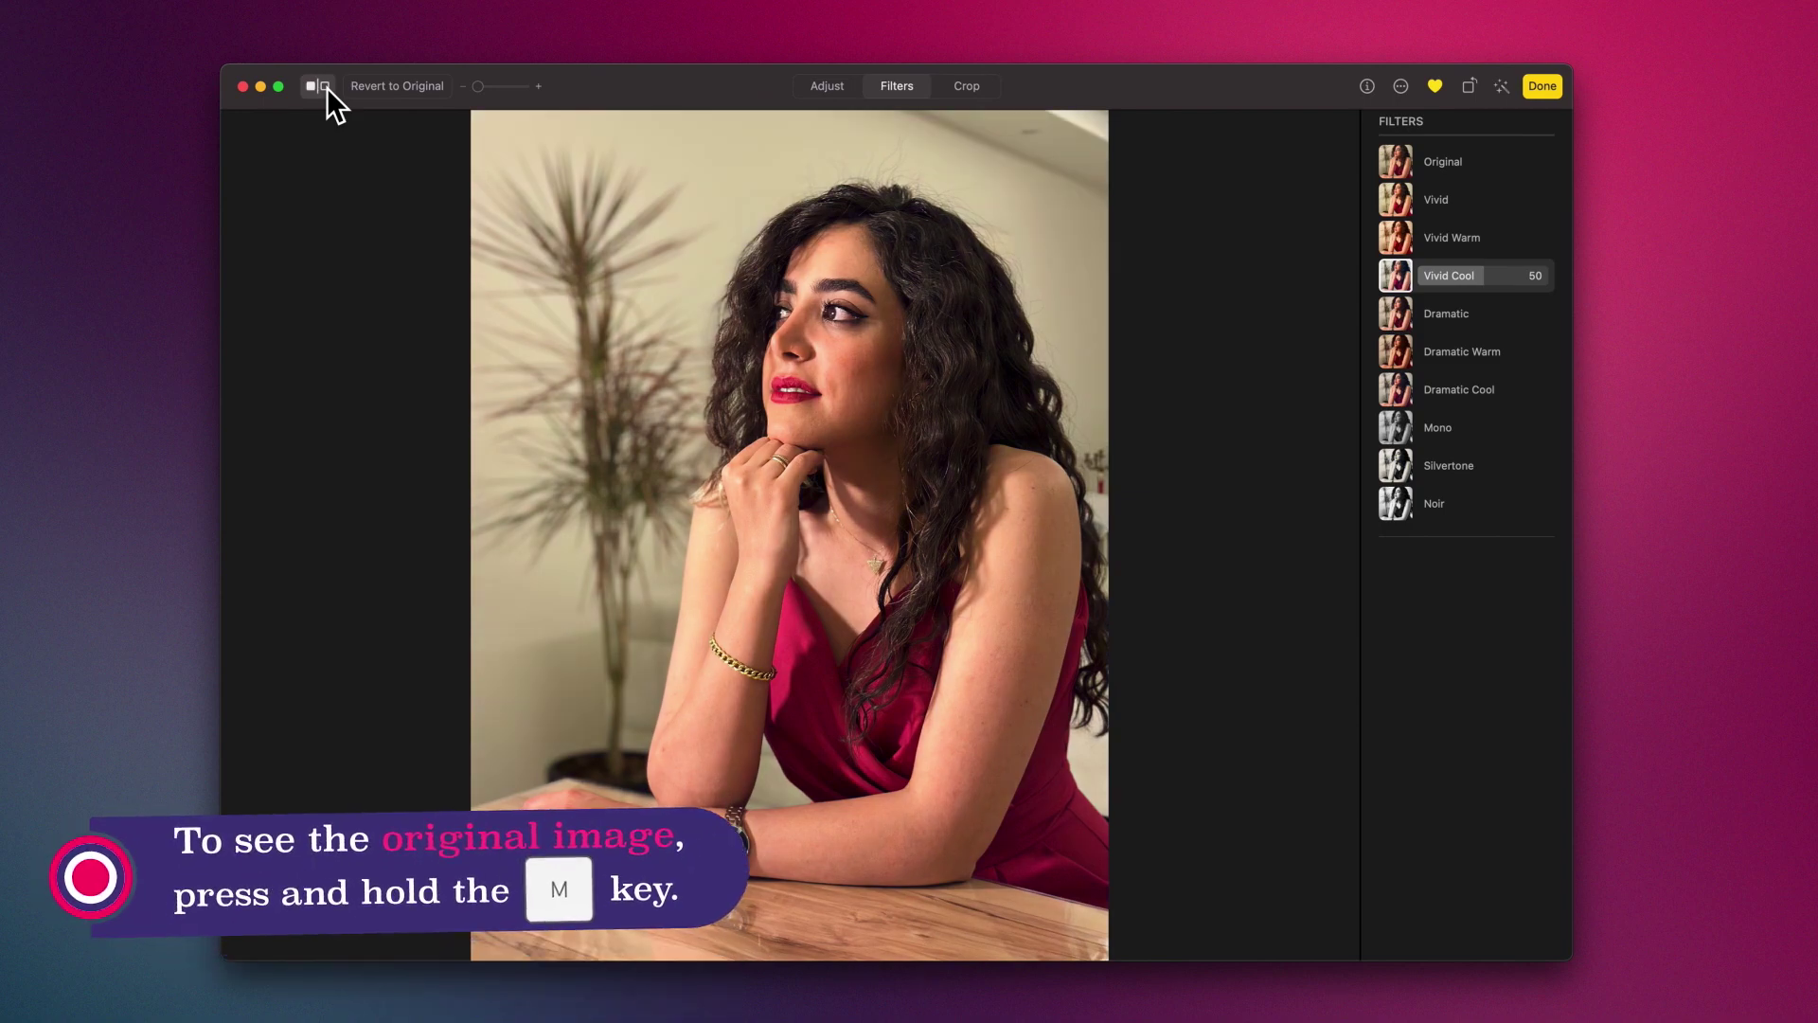
pyautogui.press('m')
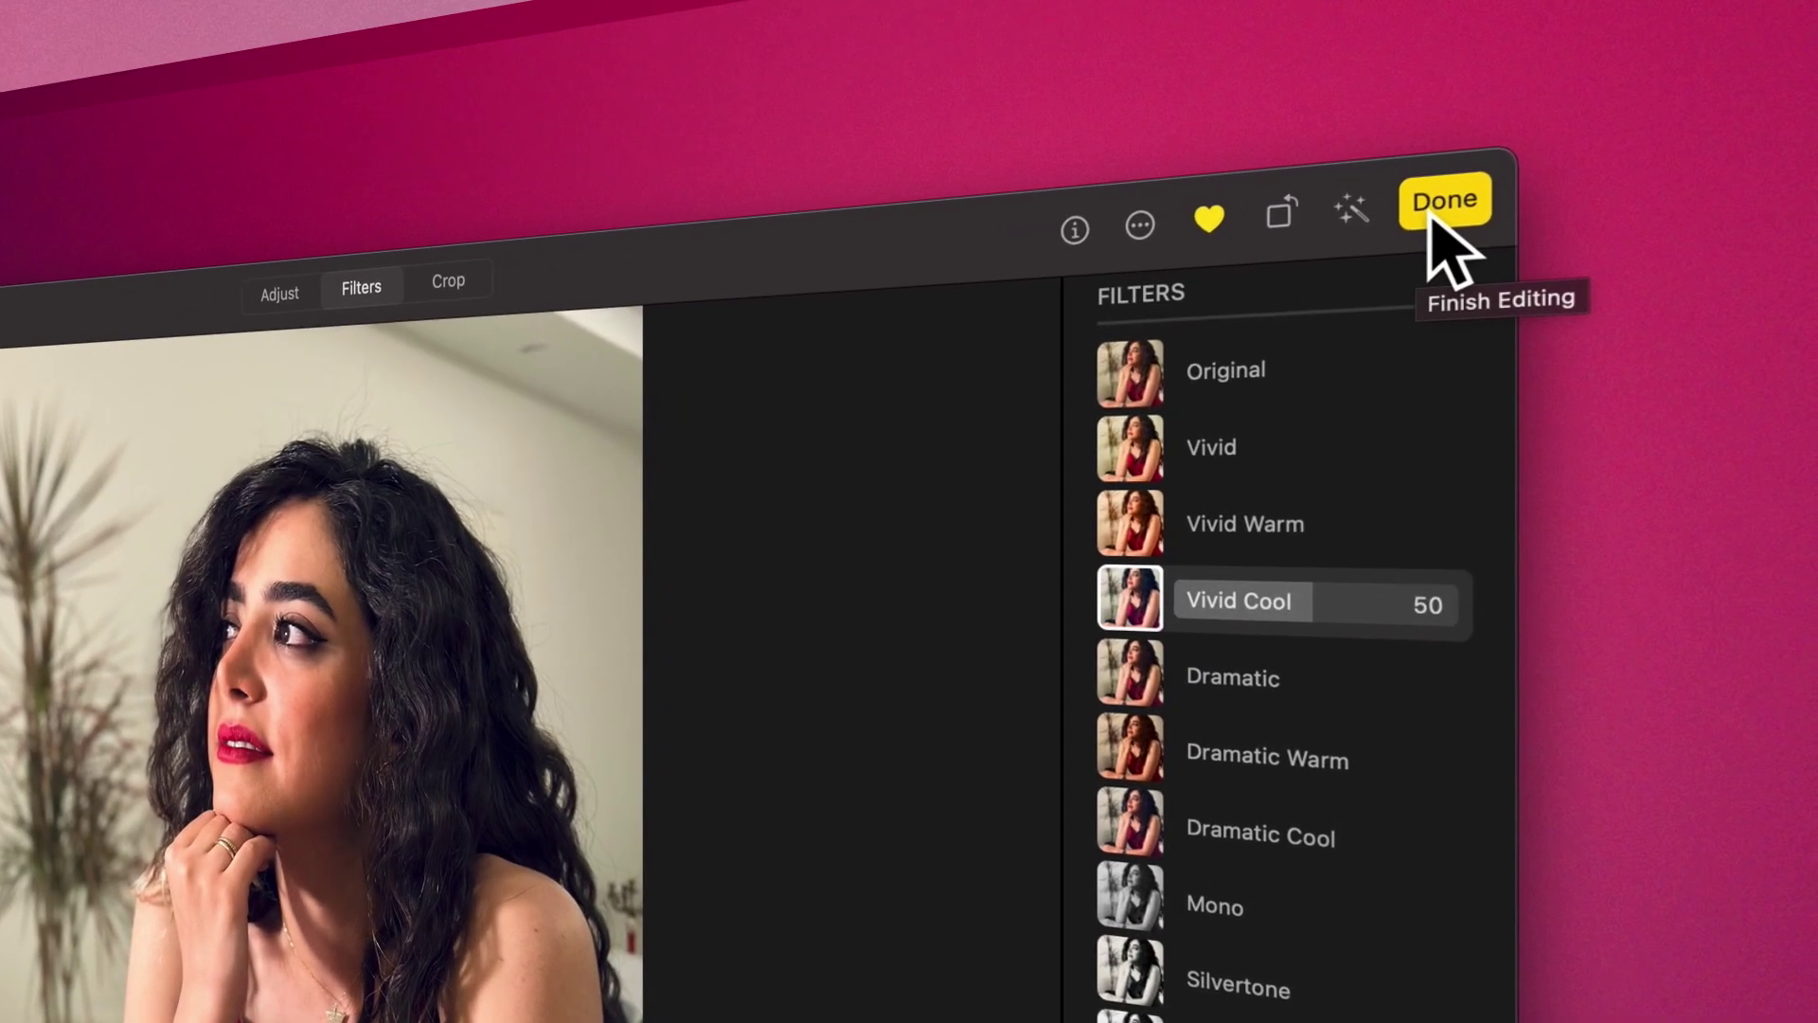
# - Click Done on the Tehran portrait and apply Auto Enhance
pyautogui.click(1444, 201)
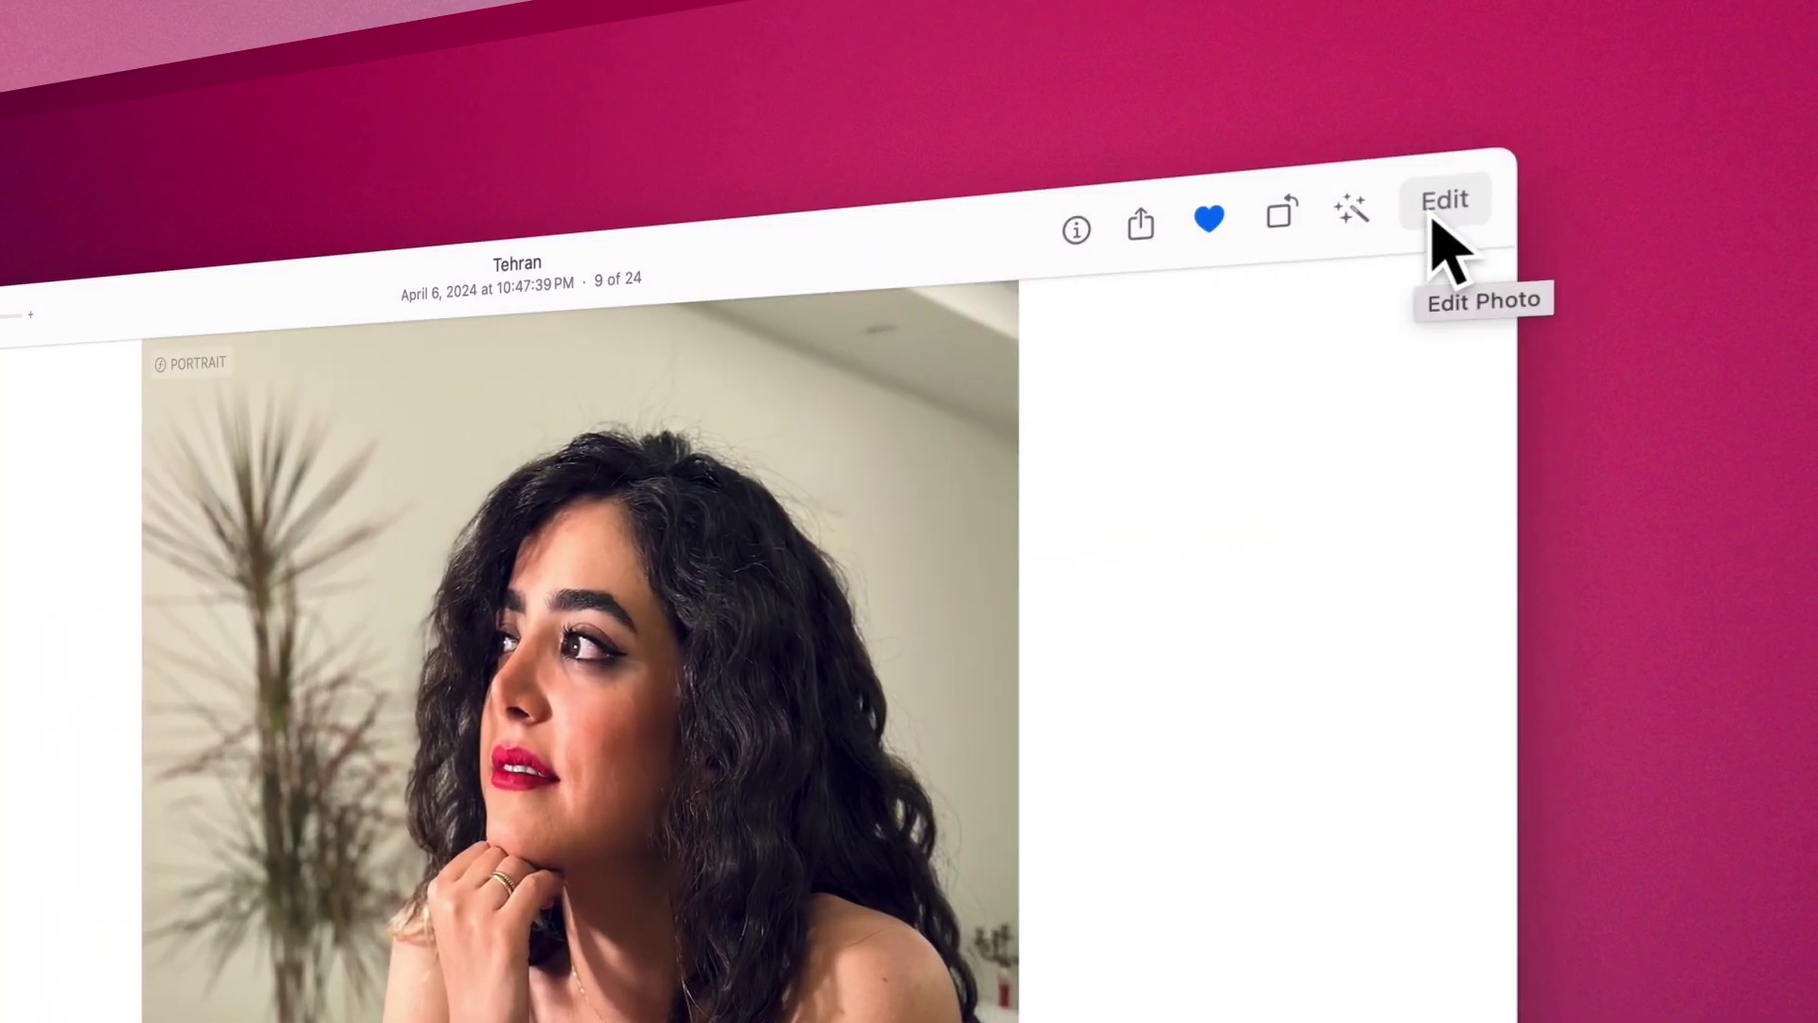
pyautogui.click(1363, 216)
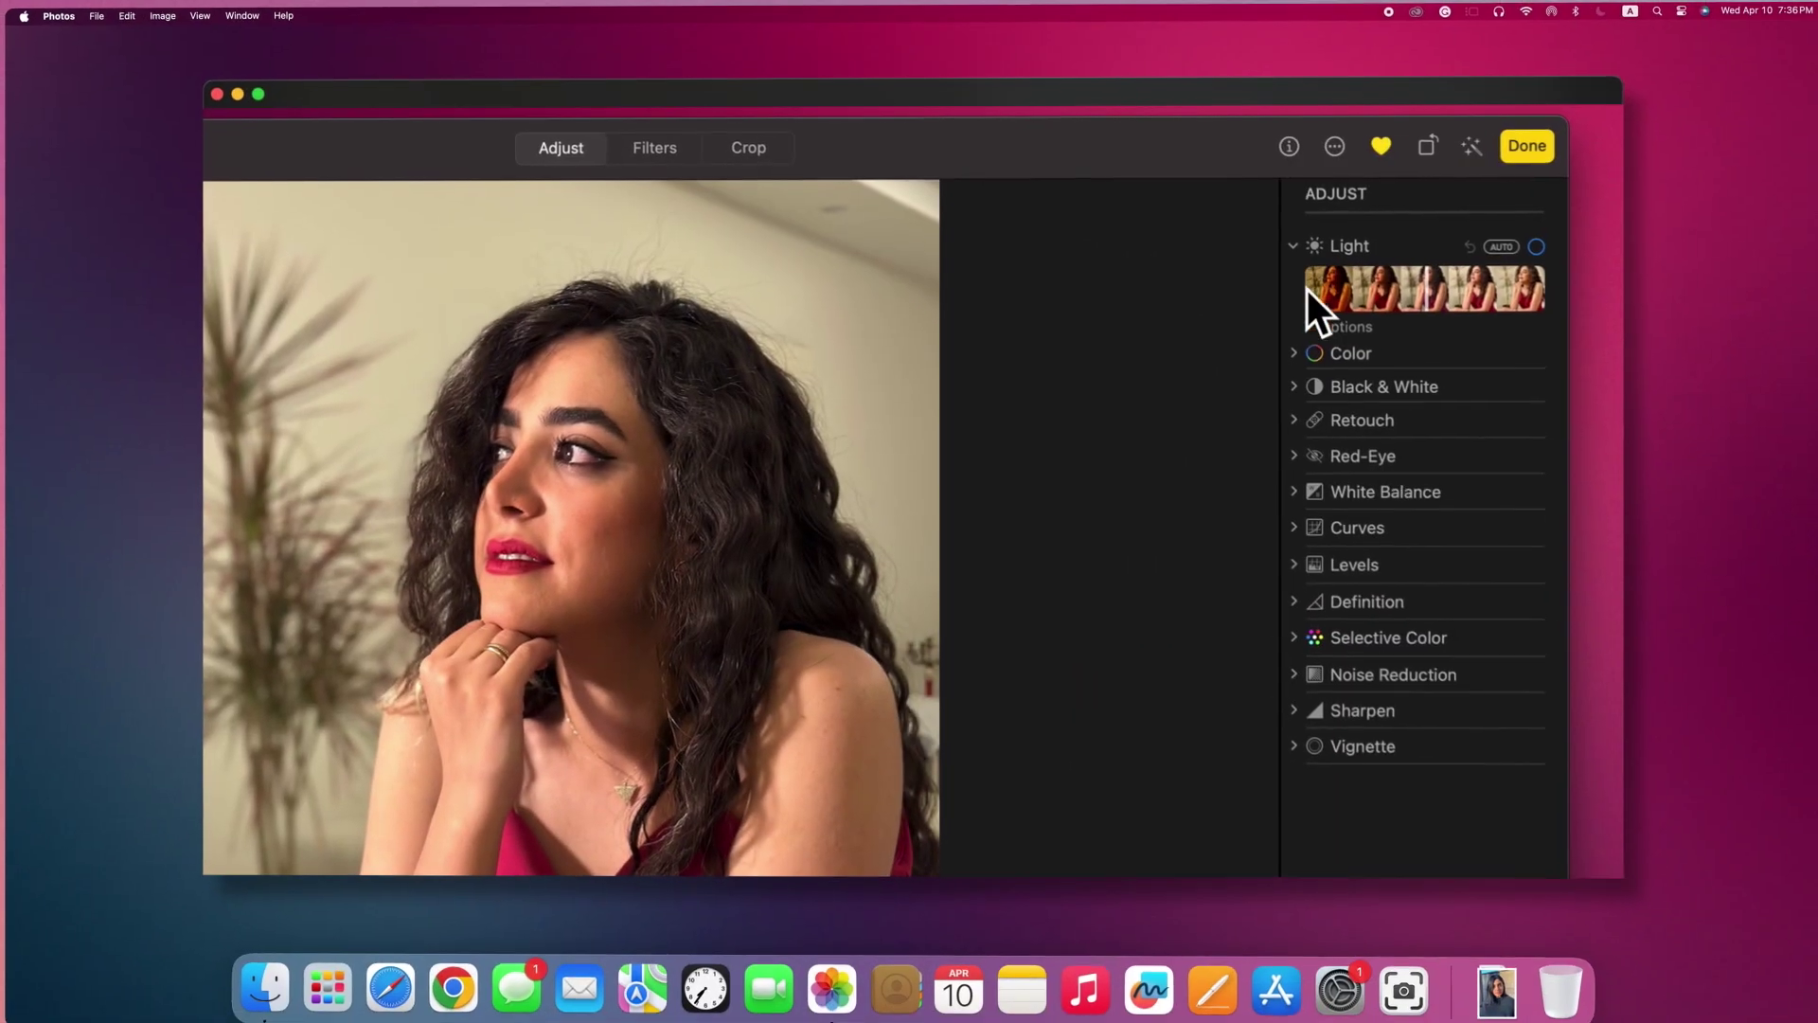
# - Expand the Color adjustment and drag several of its sliders
pyautogui.click(1295, 352)
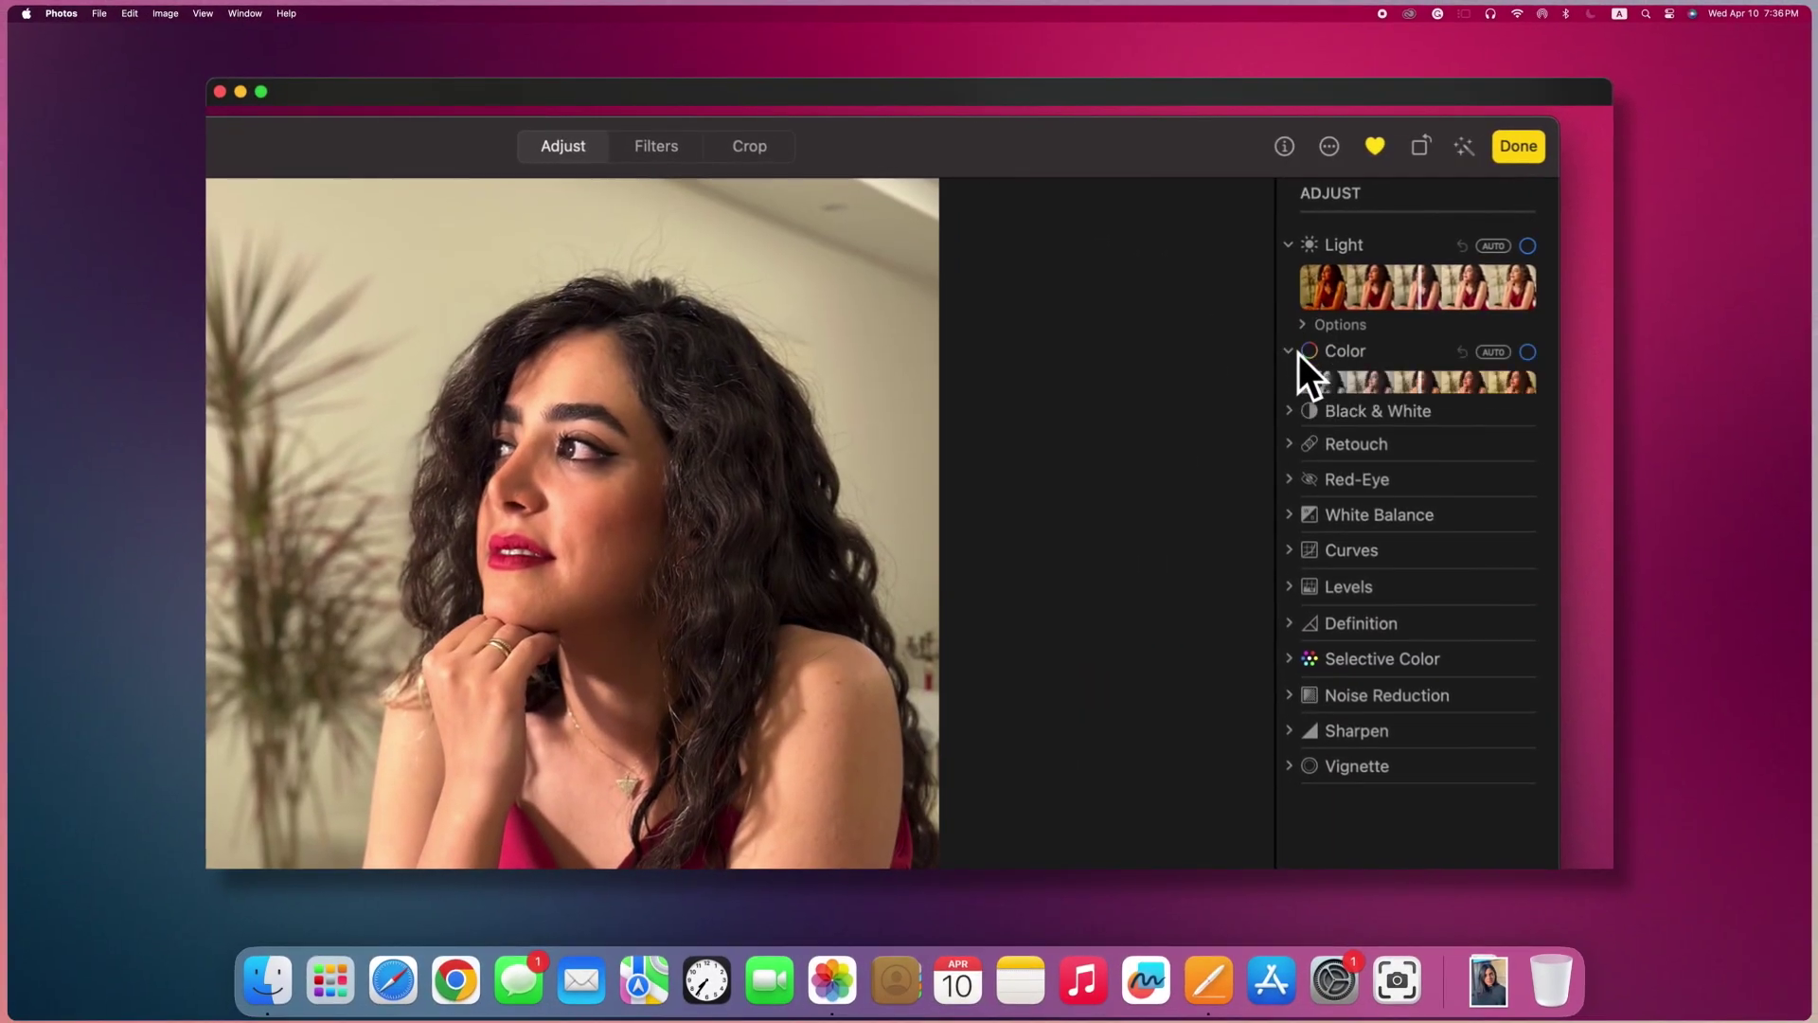
pyautogui.click(1337, 324)
pyautogui.moveTo(1429, 431); pyautogui.dragTo(1464, 430)
pyautogui.moveTo(1429, 475); pyautogui.dragTo(1415, 566)
pyautogui.moveTo(1430, 609); pyautogui.dragTo(1480, 596)
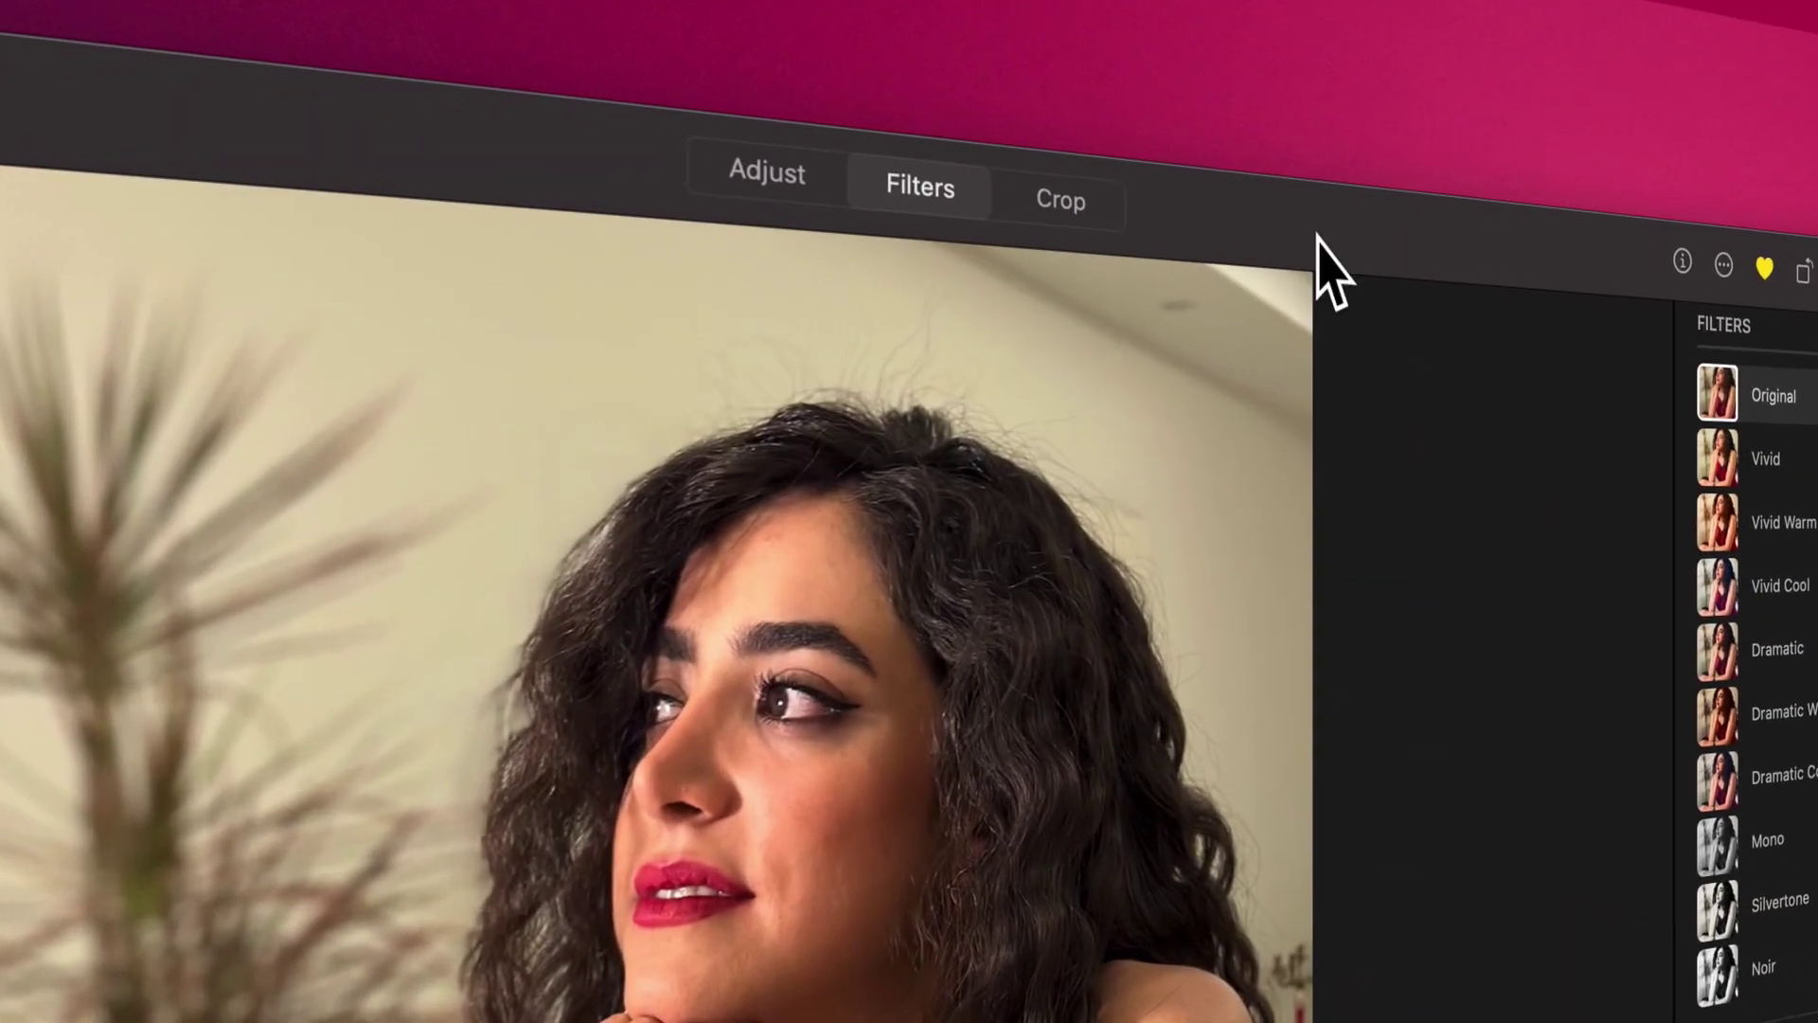
# - Expand Light and Color, brighten then darken Light, and turn off automatic colour correction
pyautogui.click(812, 178)
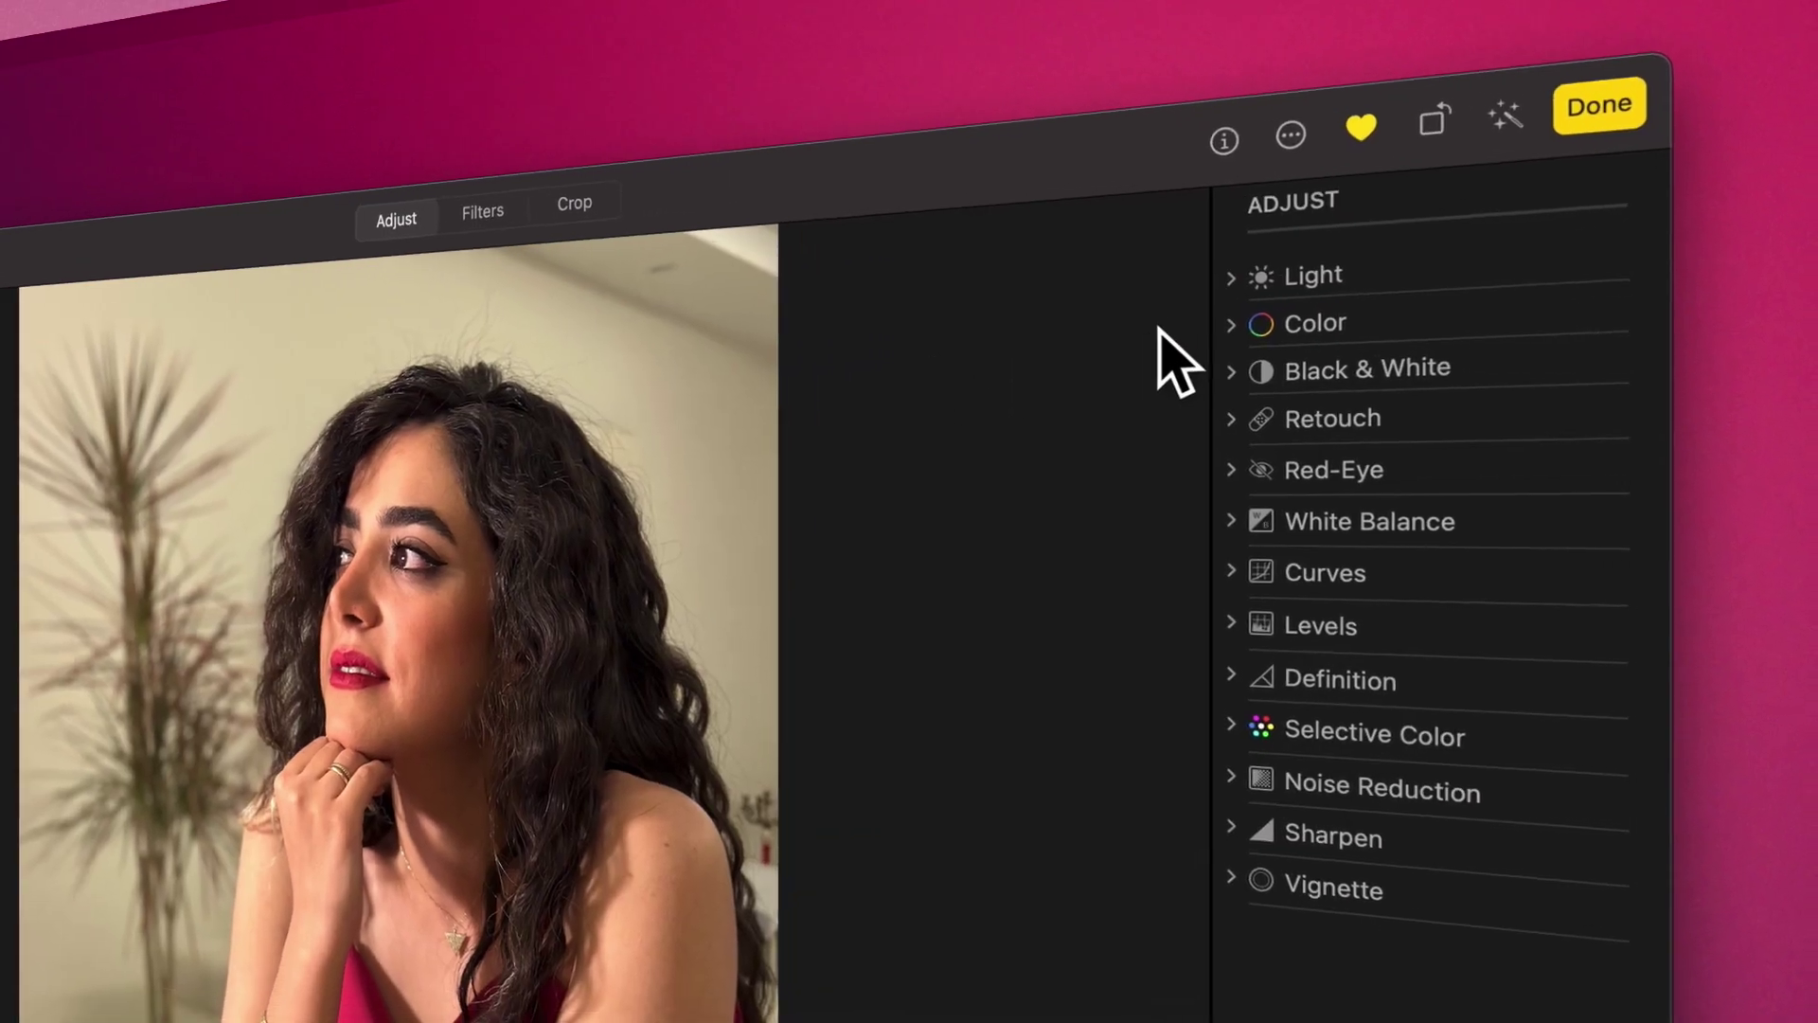
pyautogui.click(1235, 277)
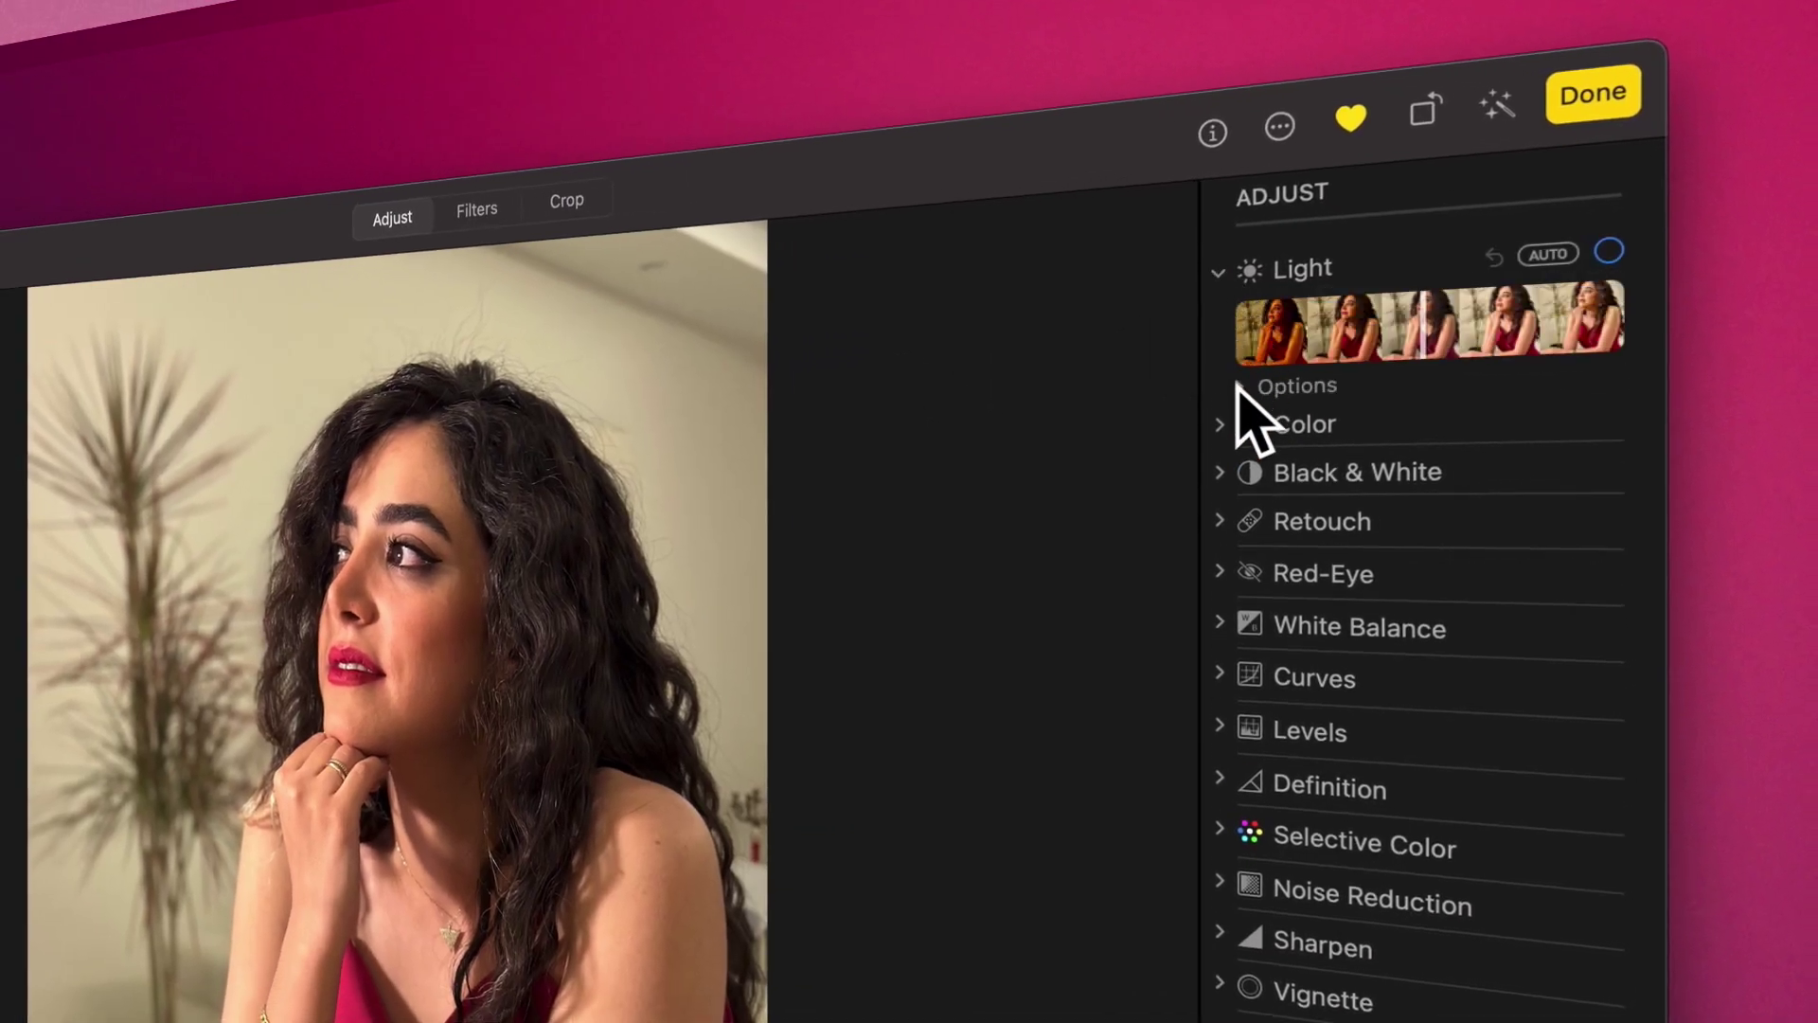
pyautogui.click(1239, 431)
pyautogui.moveTo(1430, 332); pyautogui.dragTo(1452, 326)
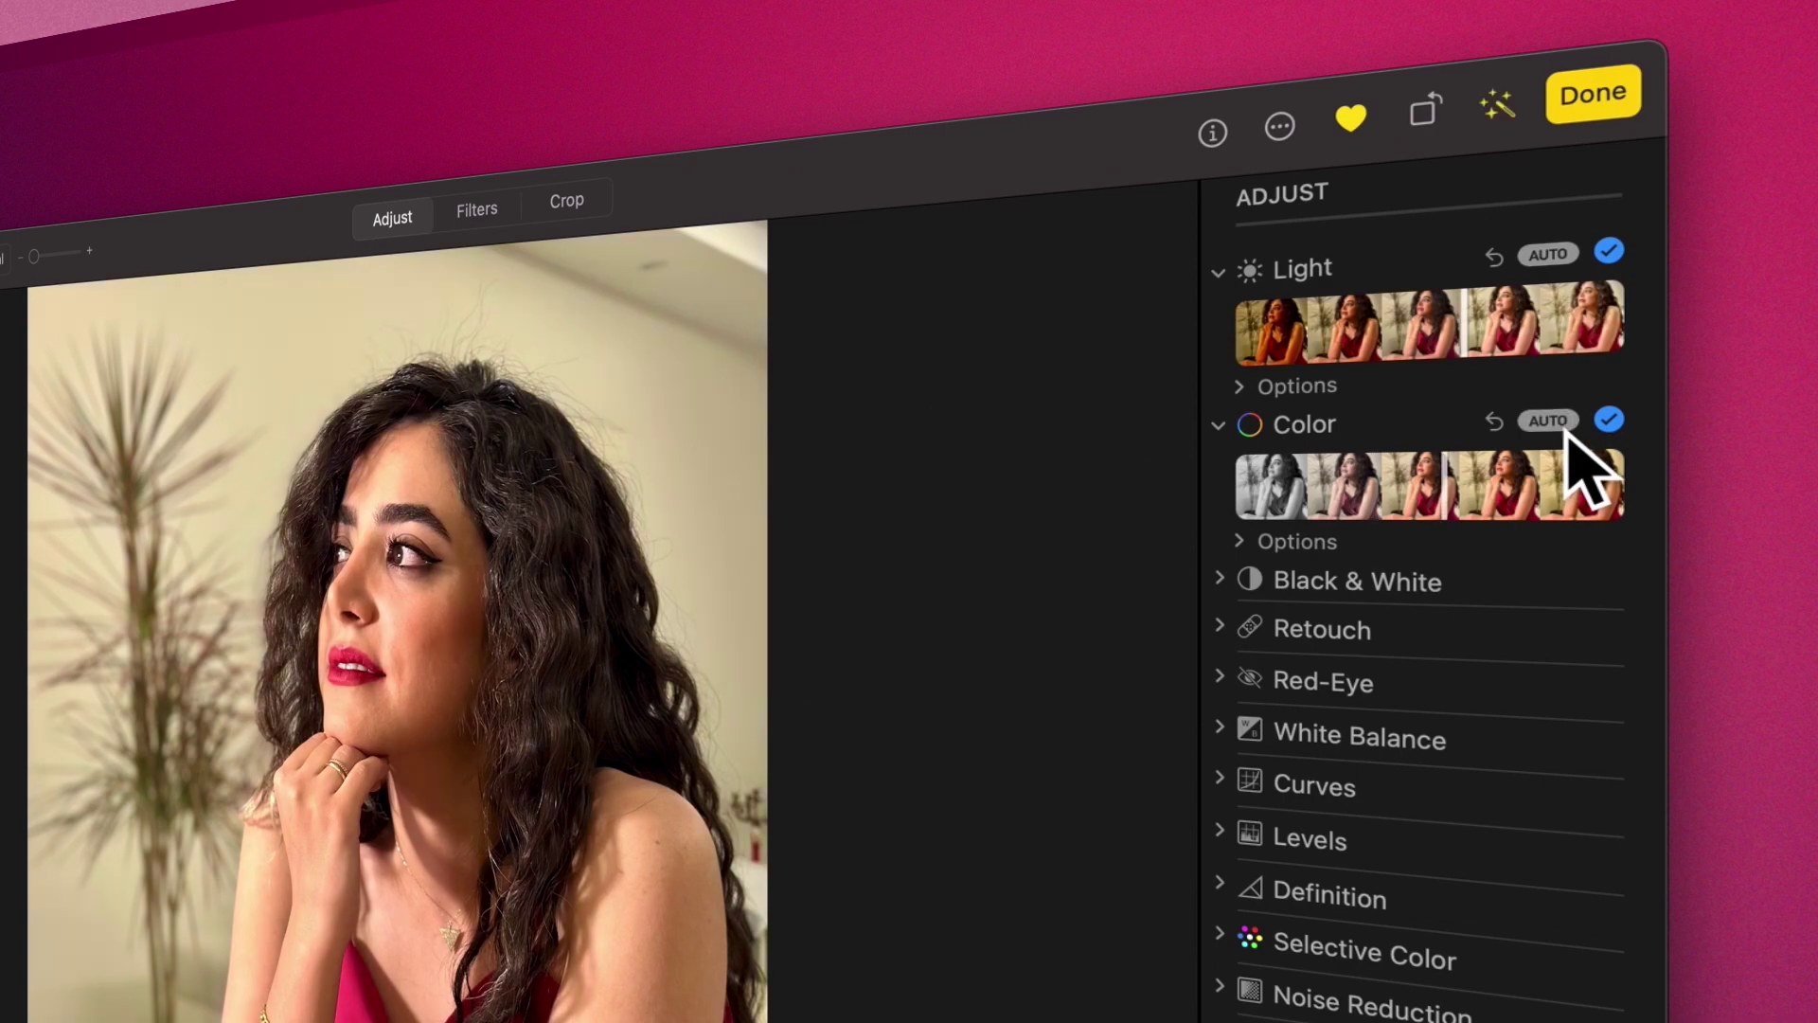
pyautogui.click(1561, 426)
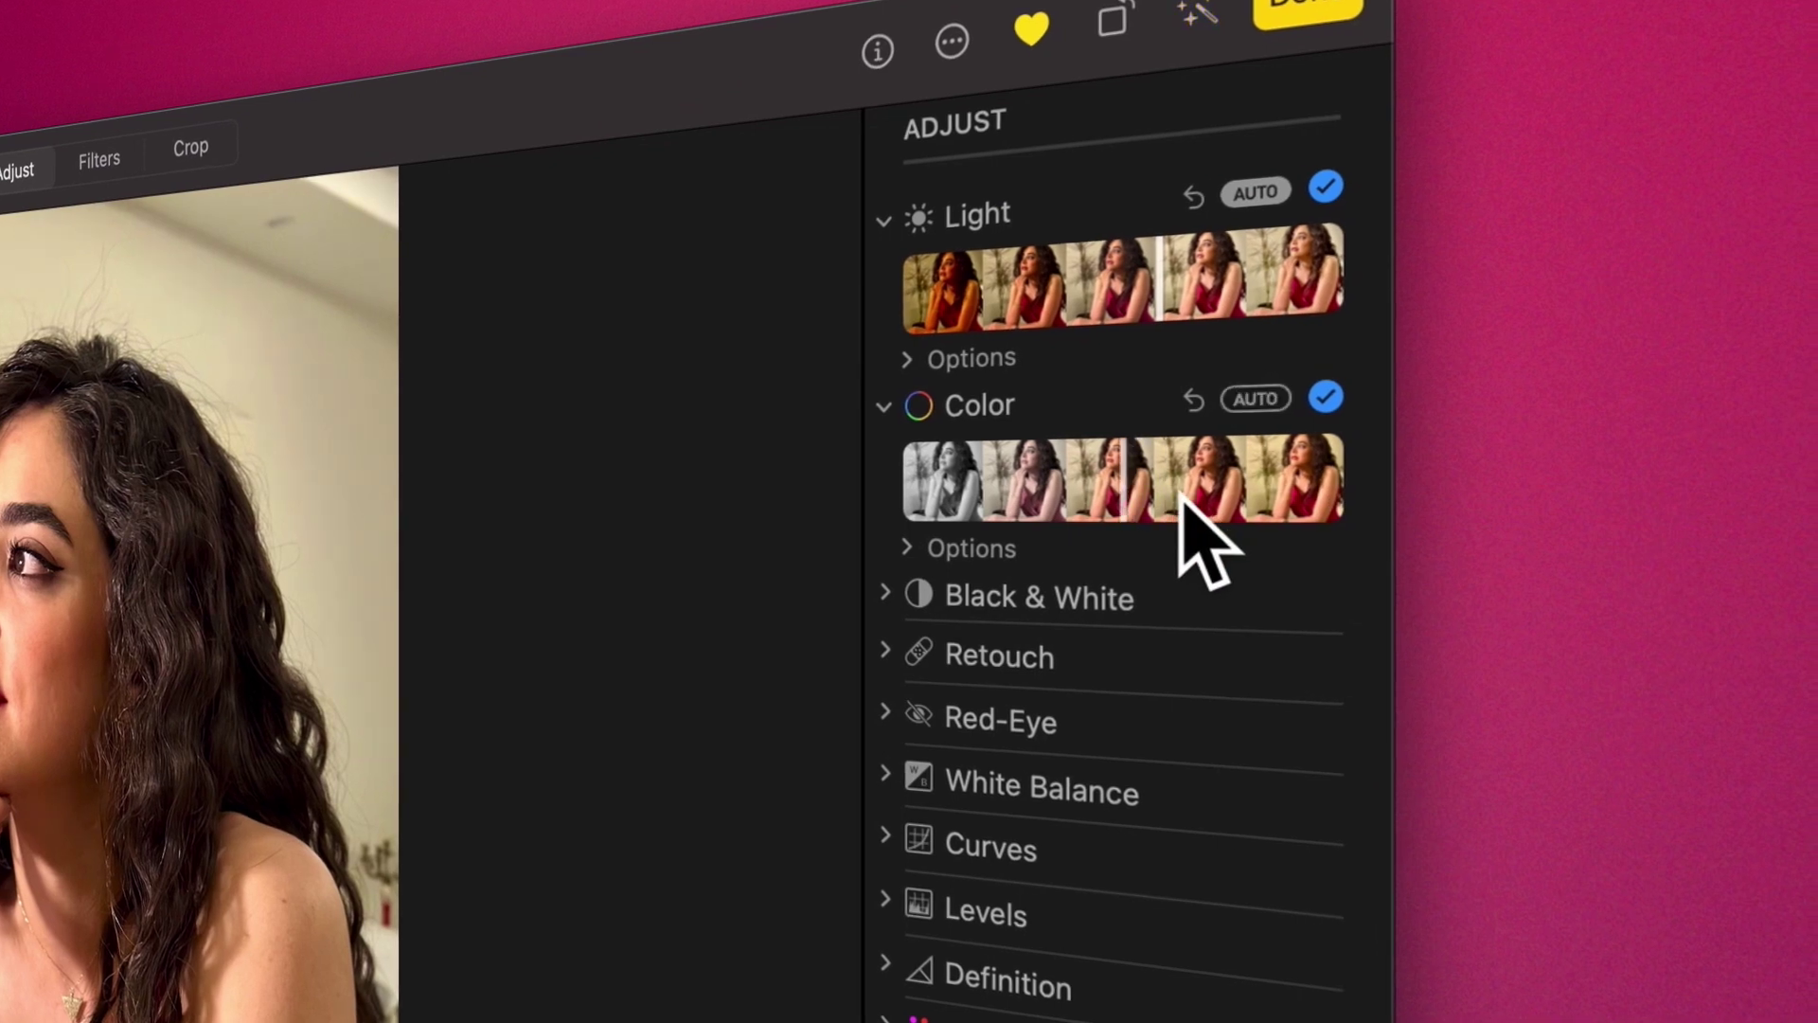
pyautogui.click(1128, 295)
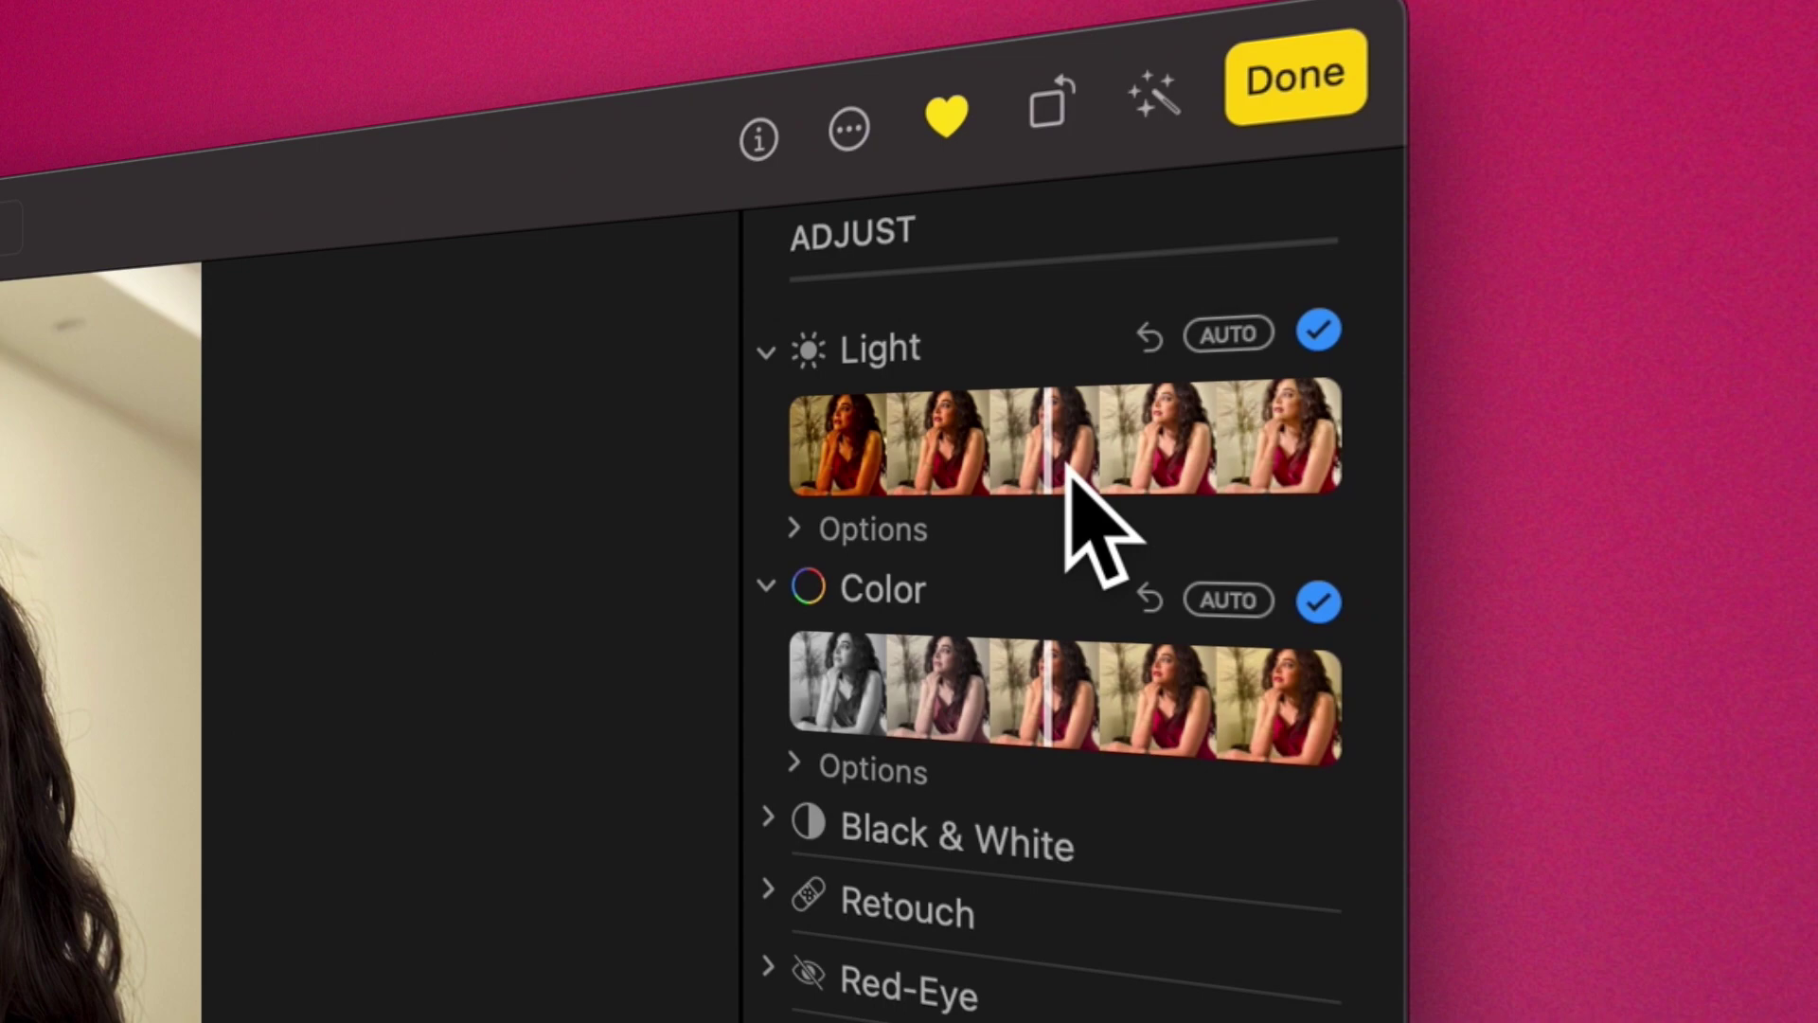
# - Toggle the Color and Light checkmarks off and back on to compare
pyautogui.click(1318, 600)
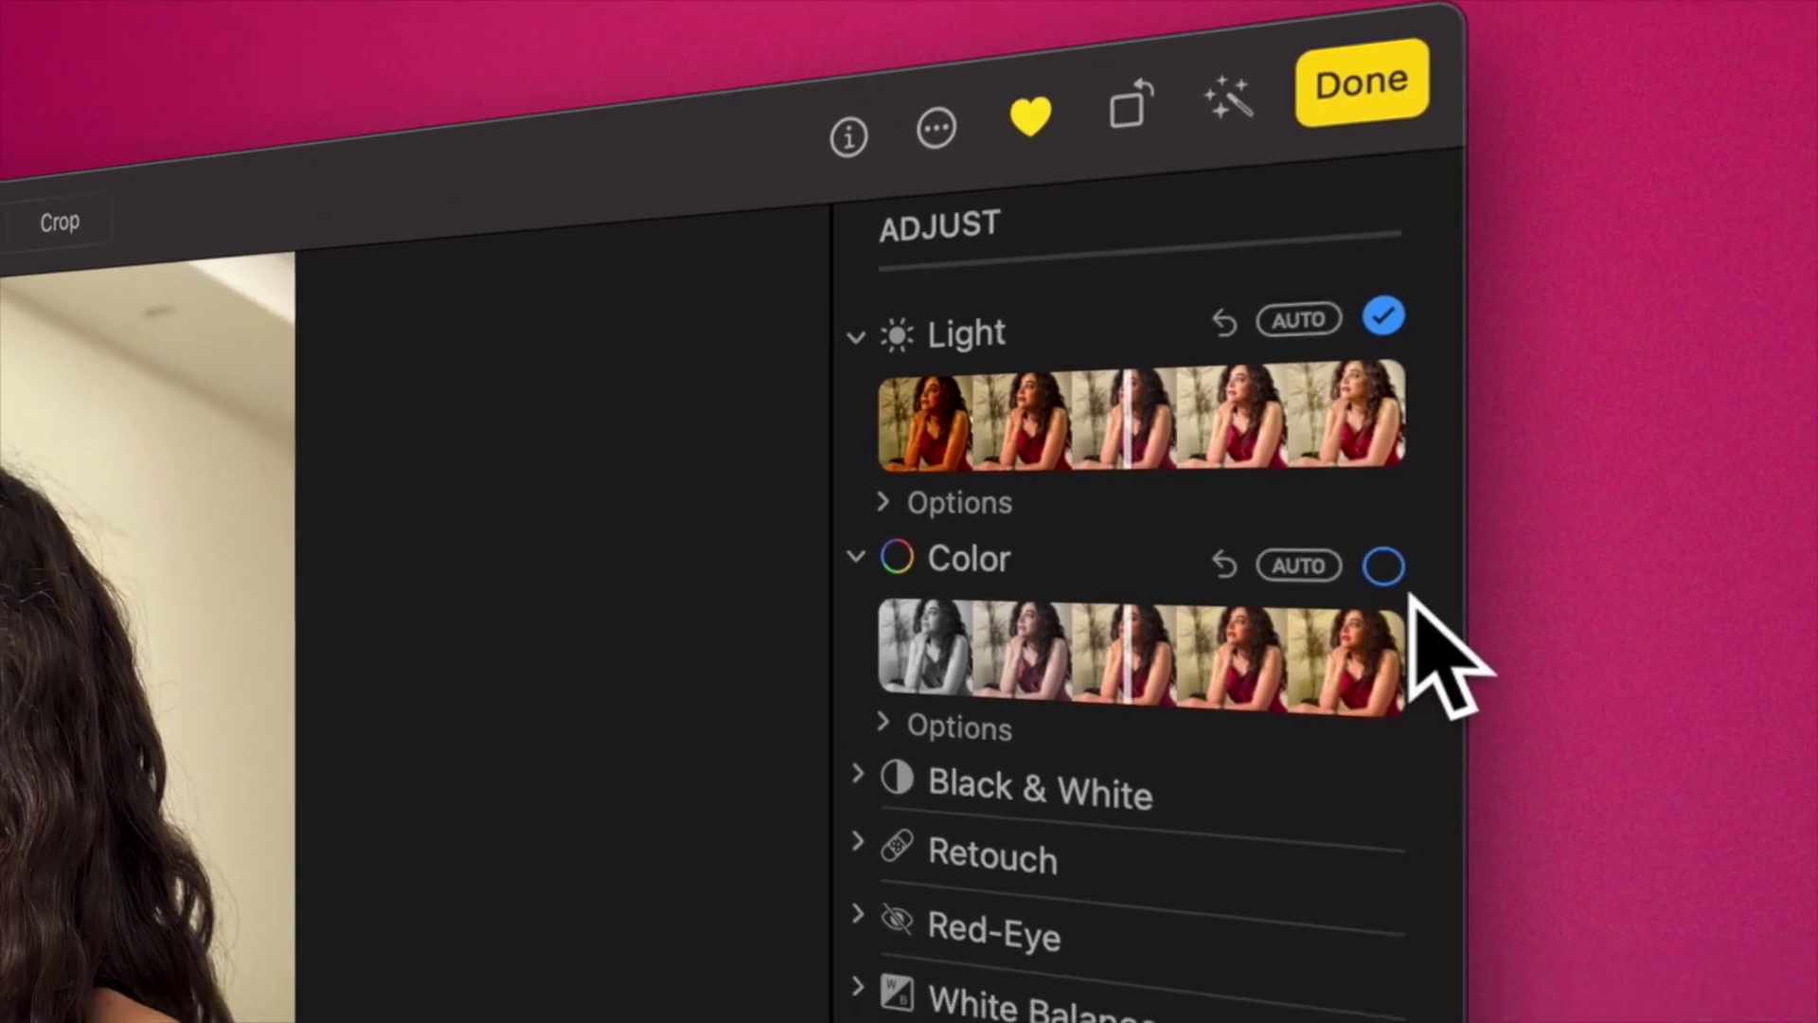
pyautogui.click(1318, 600)
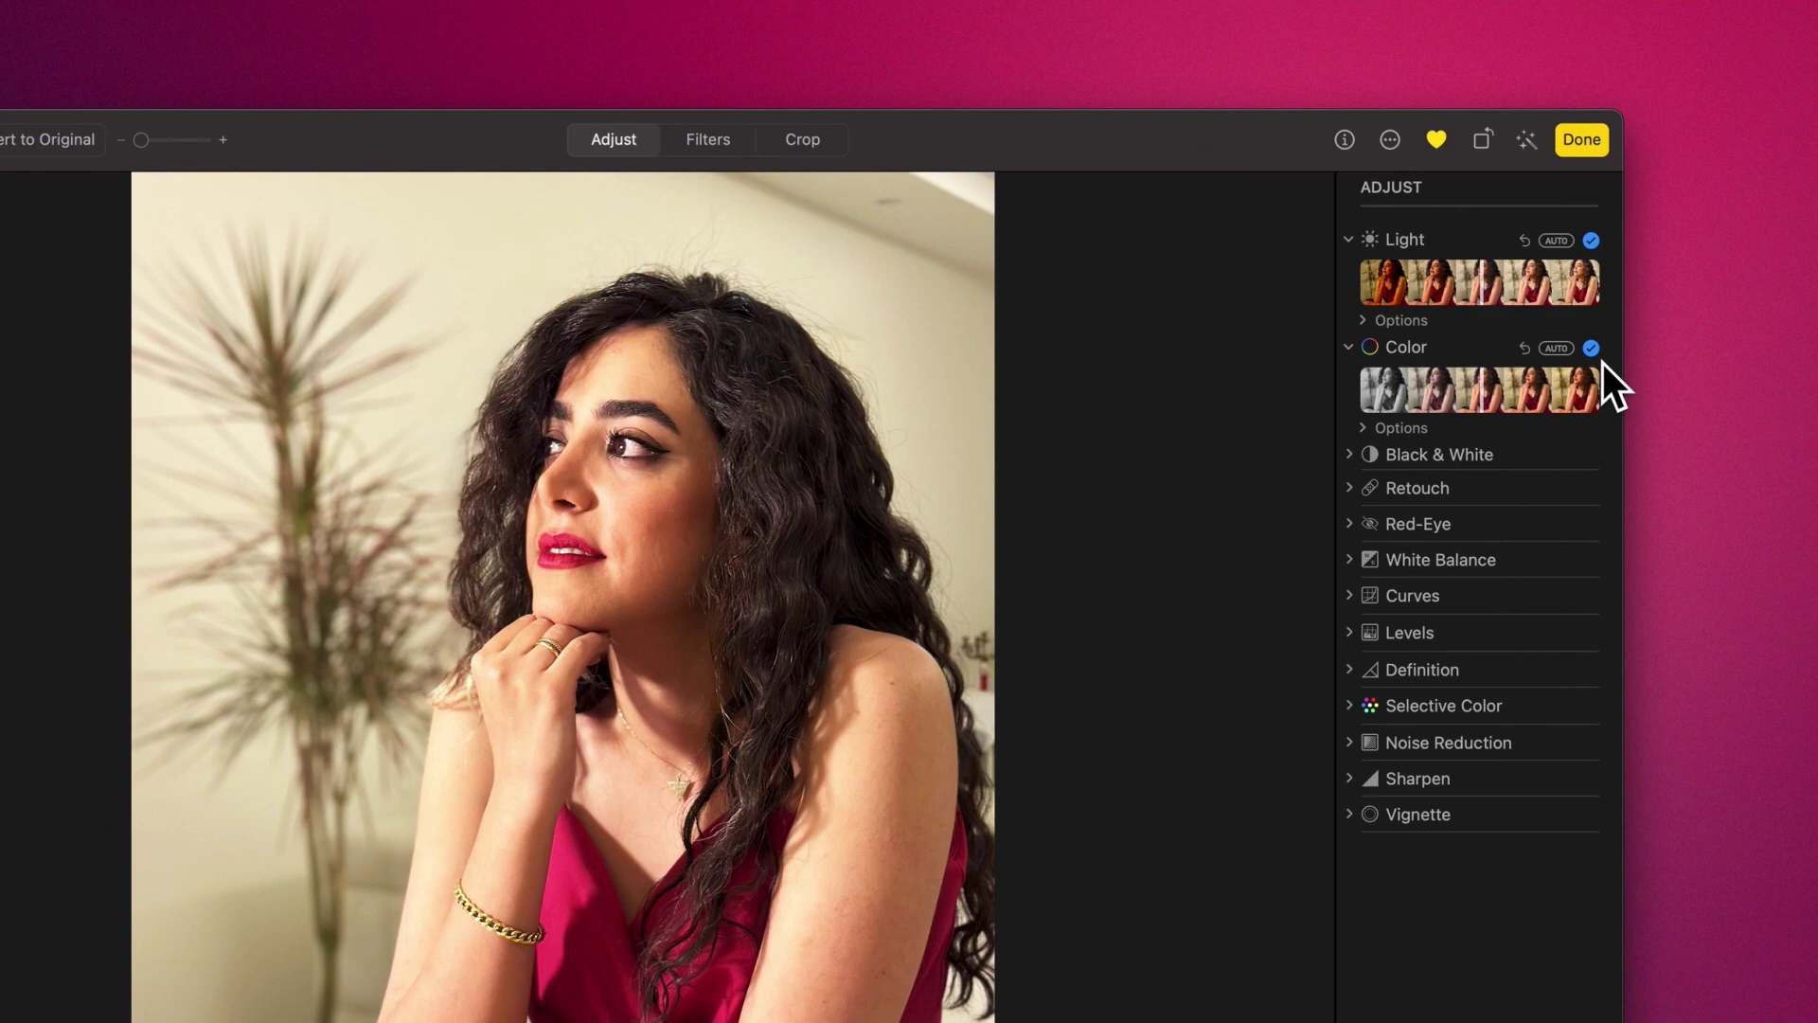
pyautogui.click(1594, 243)
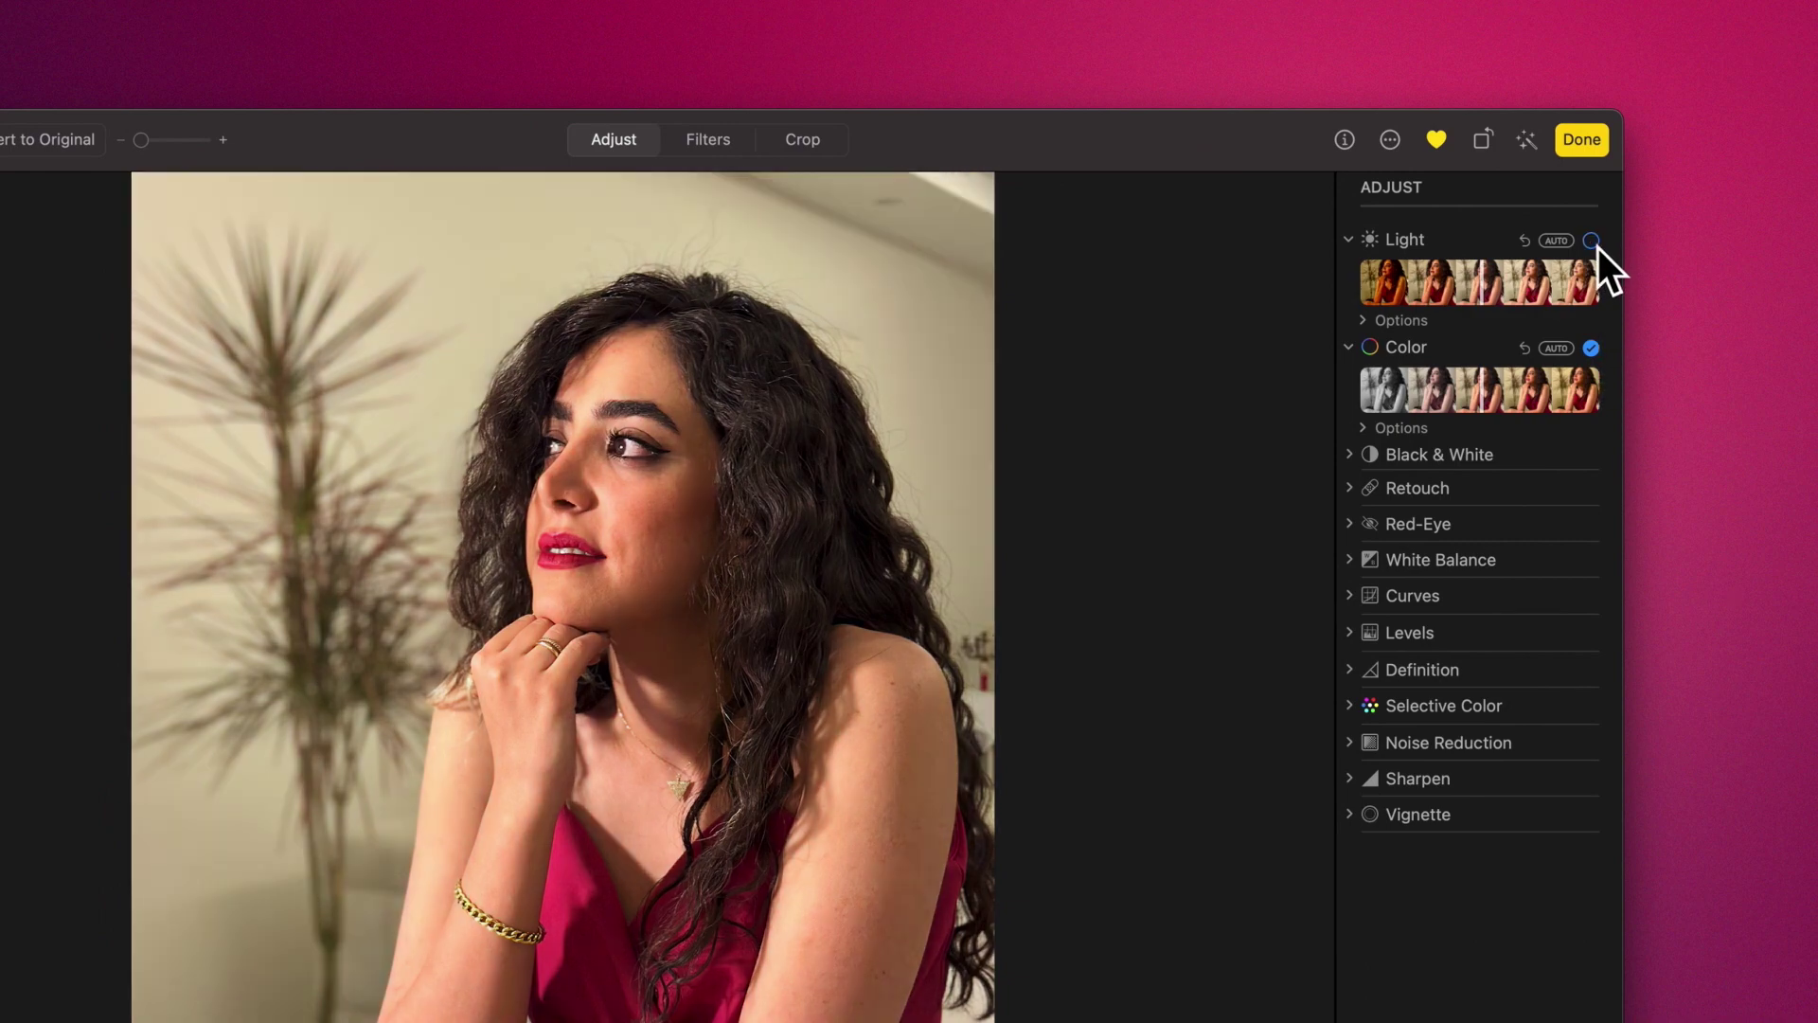
pyautogui.click(1592, 241)
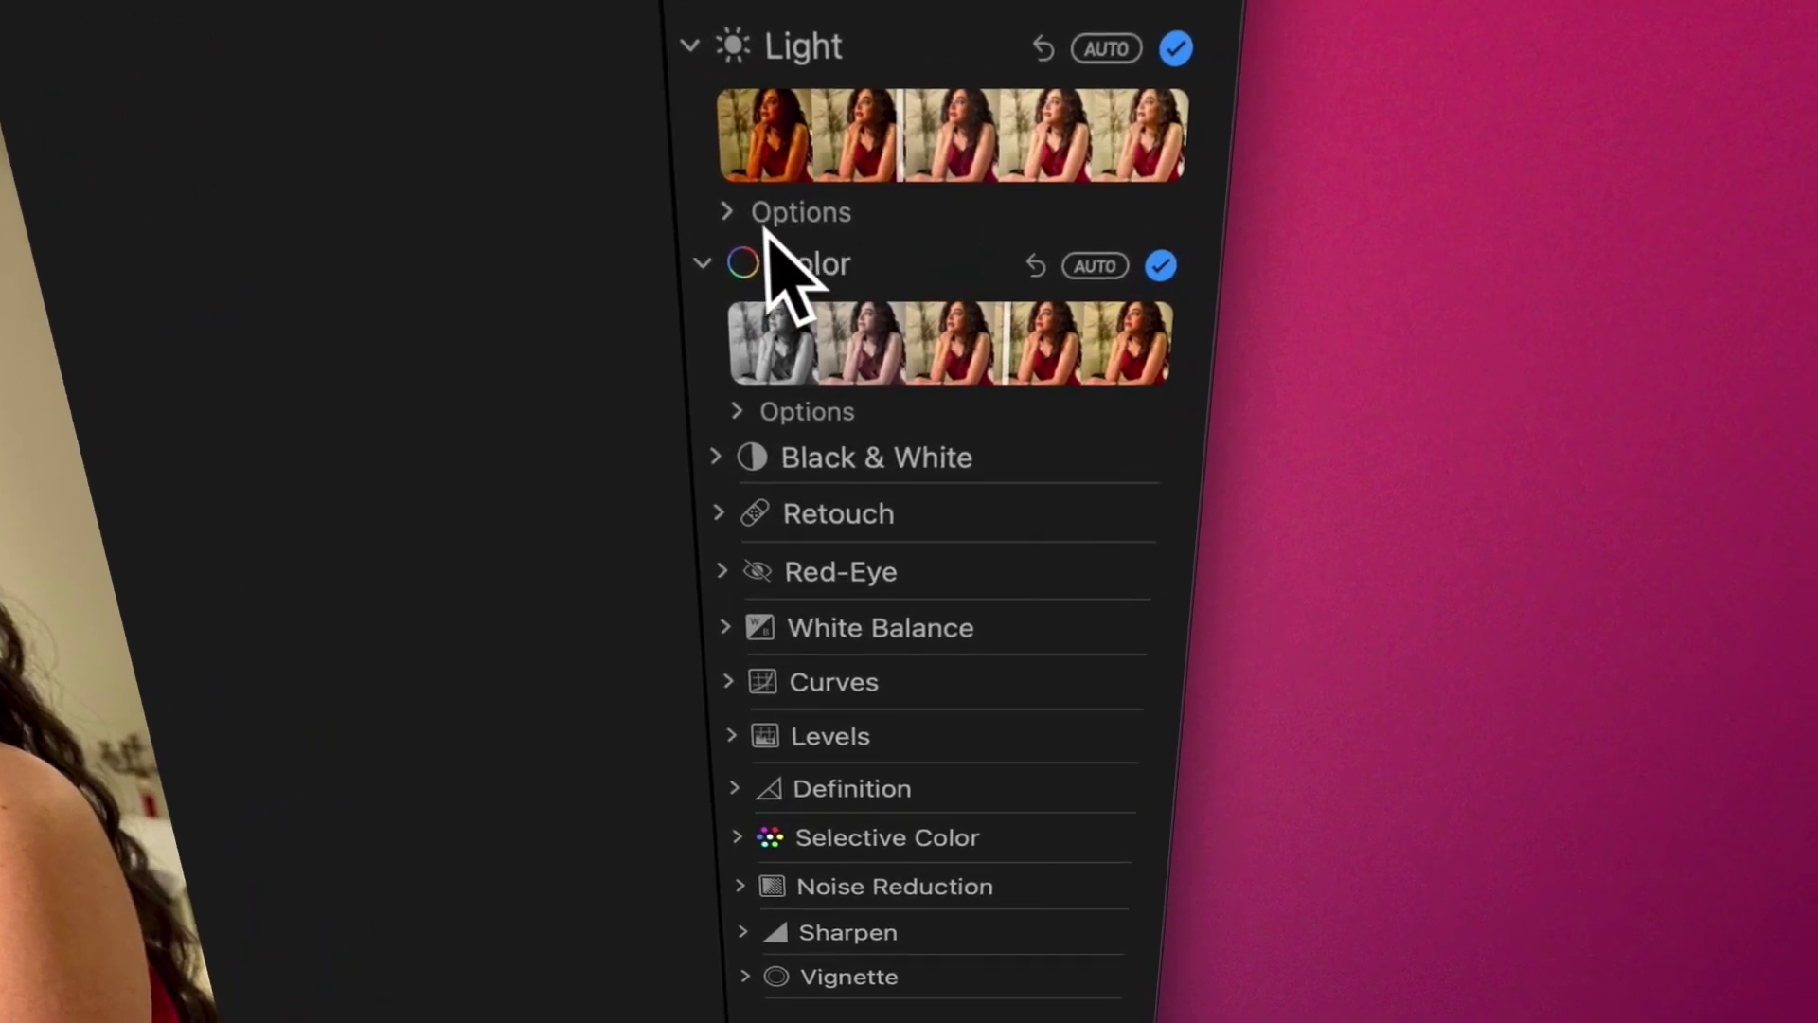
# - In Light Options, set Brilliance 0.23, Exposure -0.14 and Highlights 0.20
pyautogui.click(1079, 224)
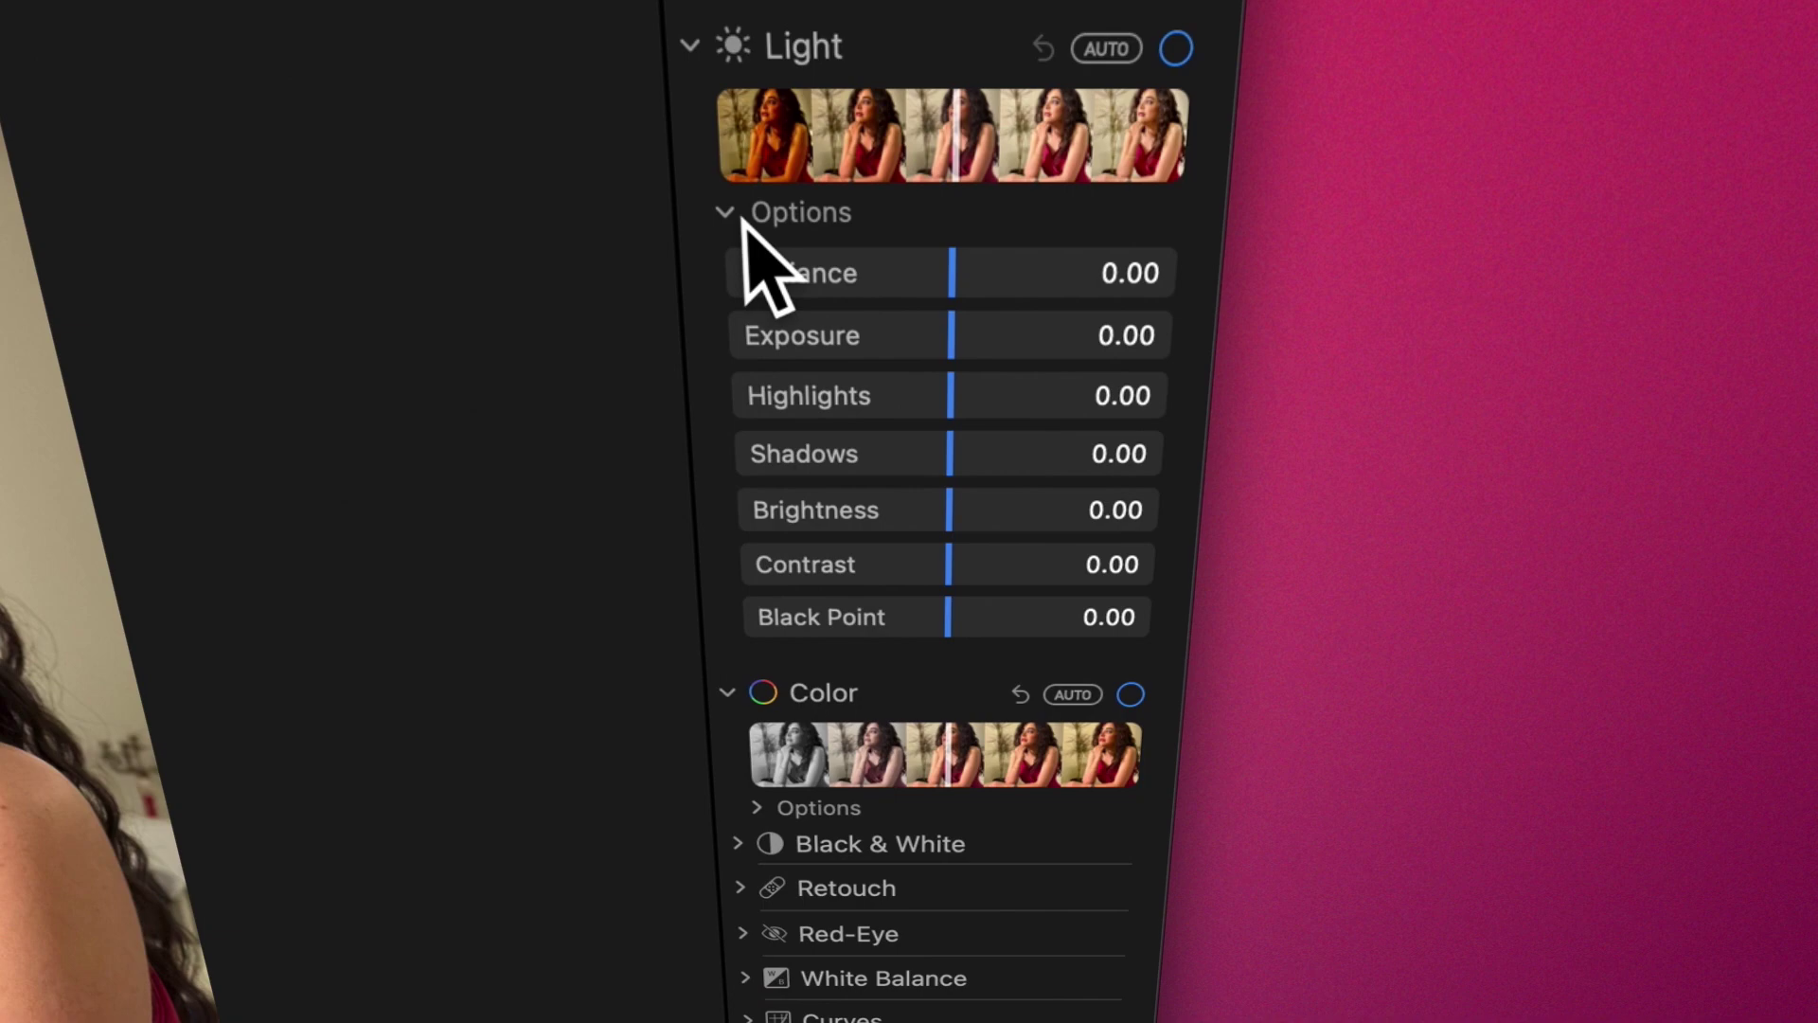
pyautogui.moveTo(901, 284); pyautogui.dragTo(994, 276)
pyautogui.moveTo(956, 335); pyautogui.dragTo(1000, 512)
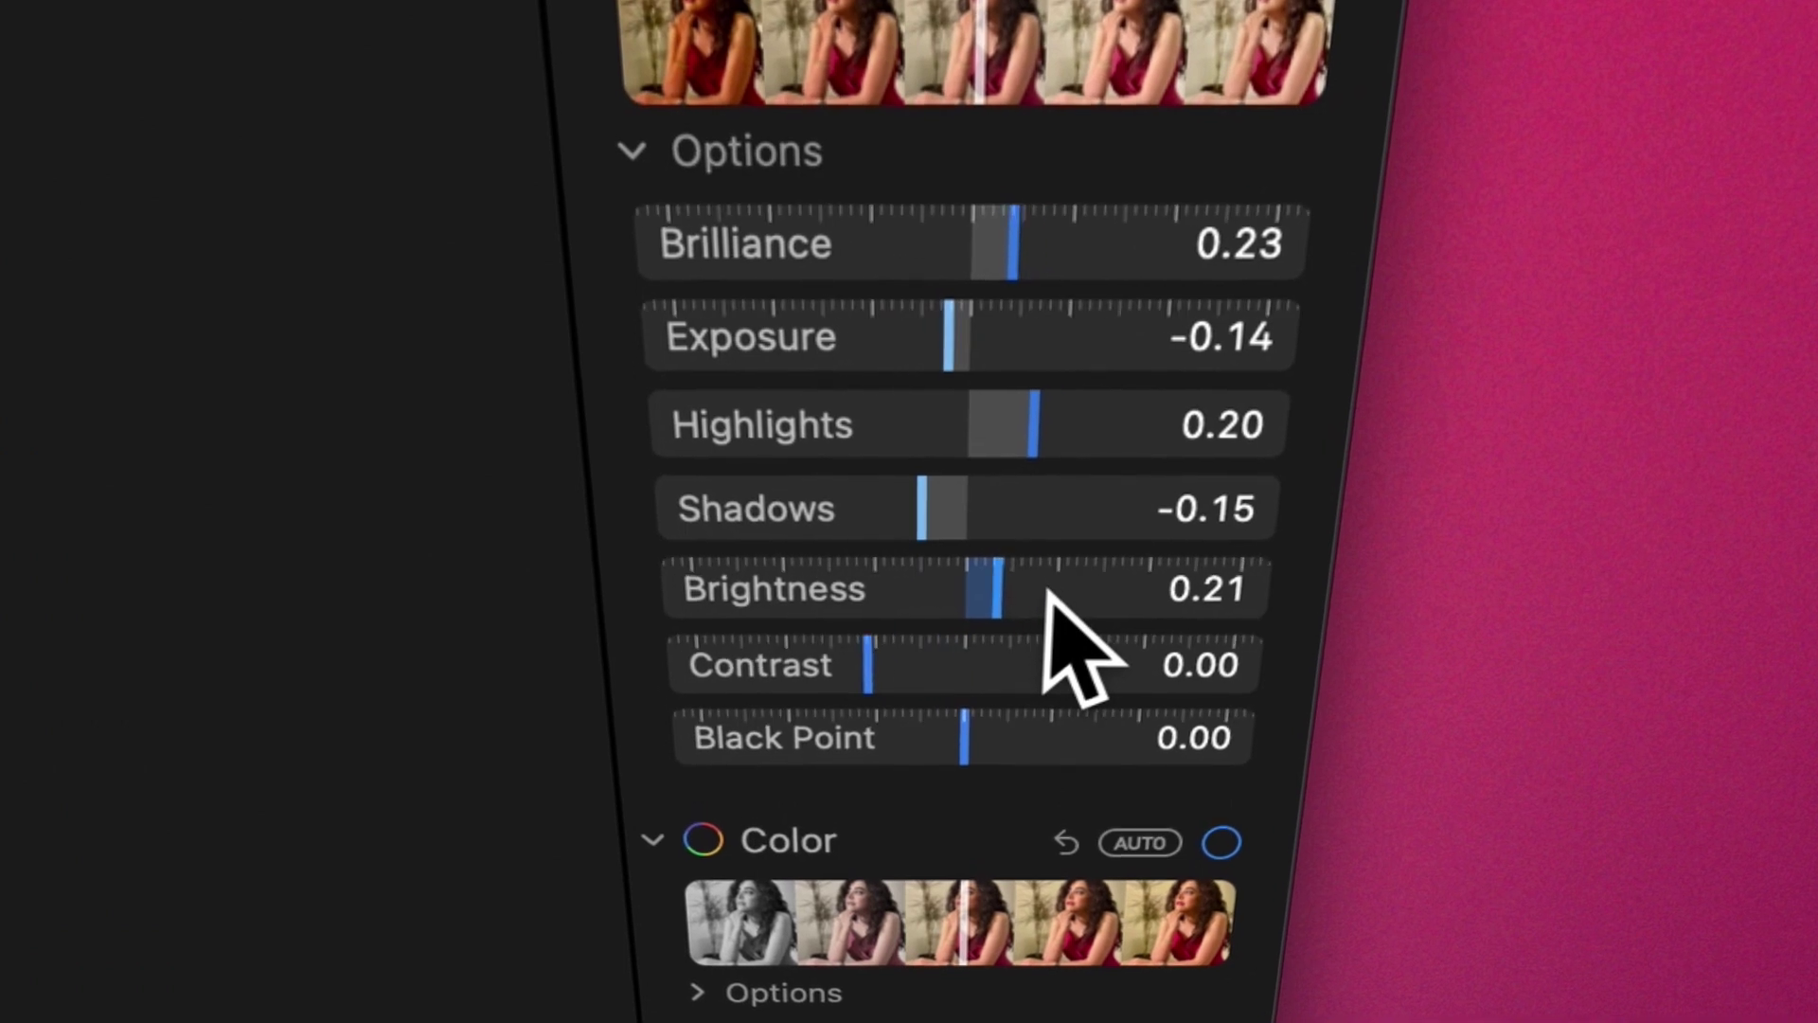
# - In Color Options, raise Saturation to 0.22, with Vibrance 0.27 and Cast -0.26
pyautogui.scroll(-10, 1048, 590)
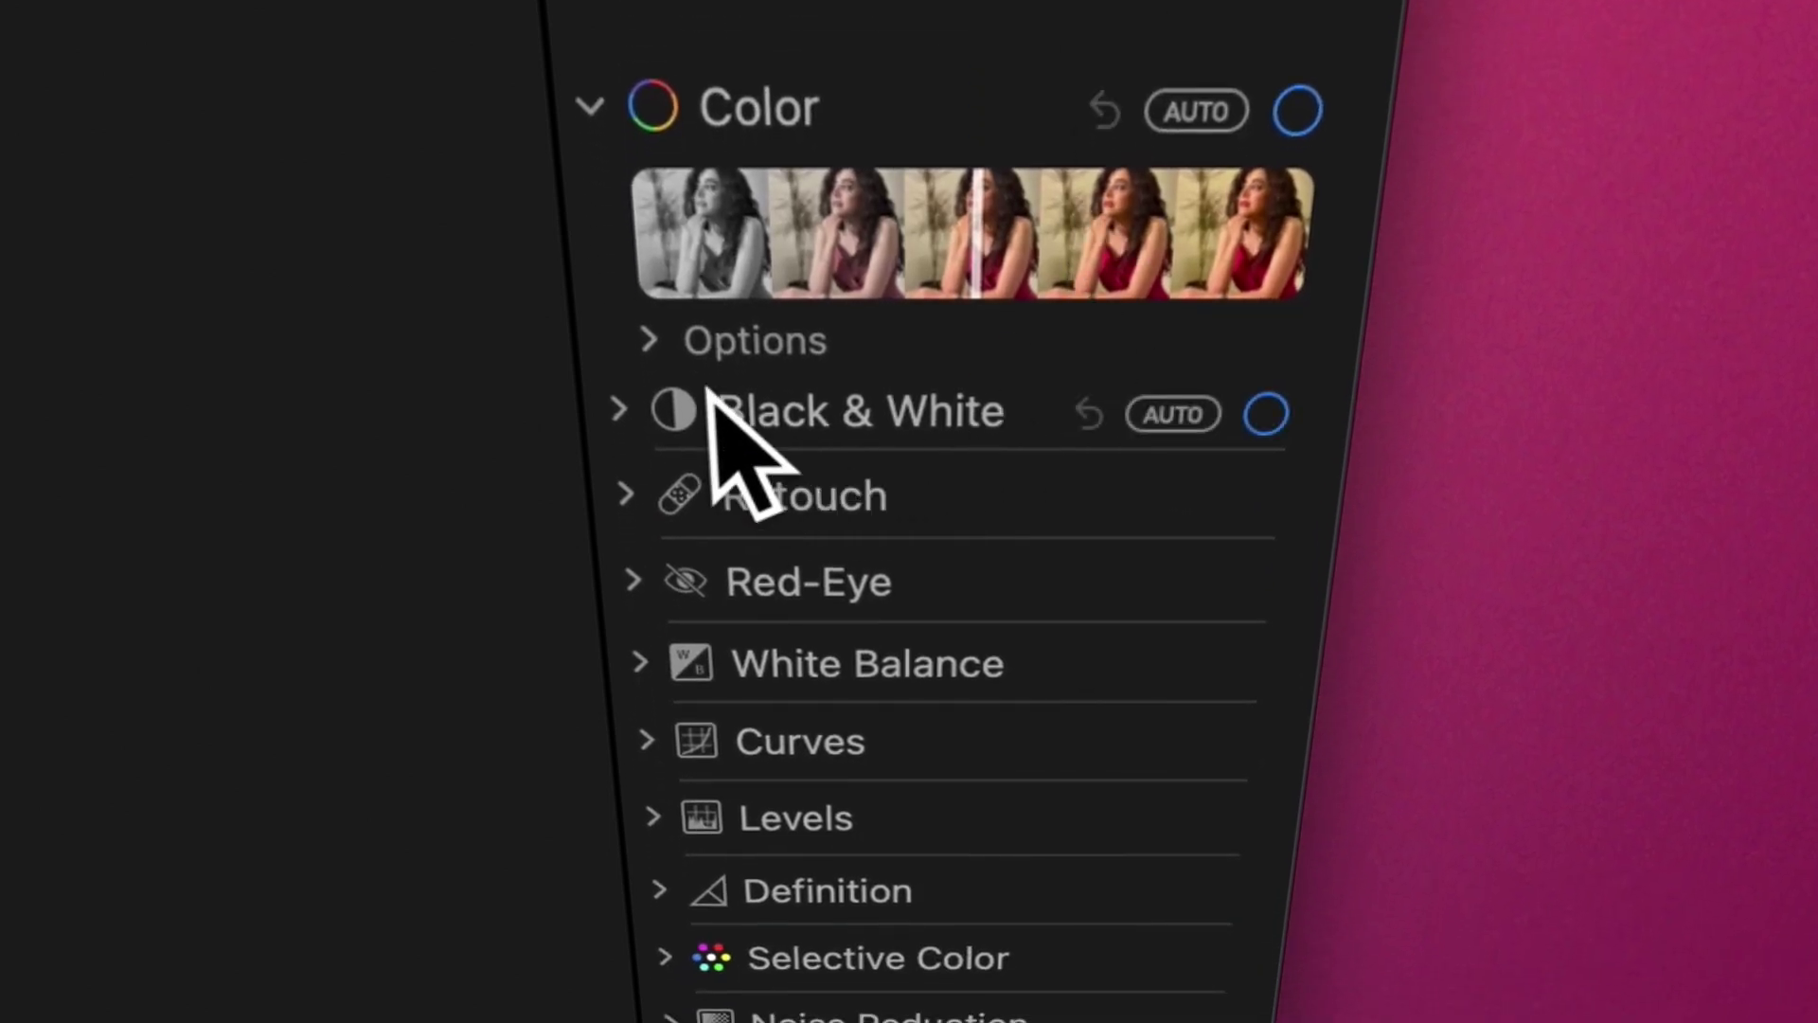
pyautogui.click(675, 348)
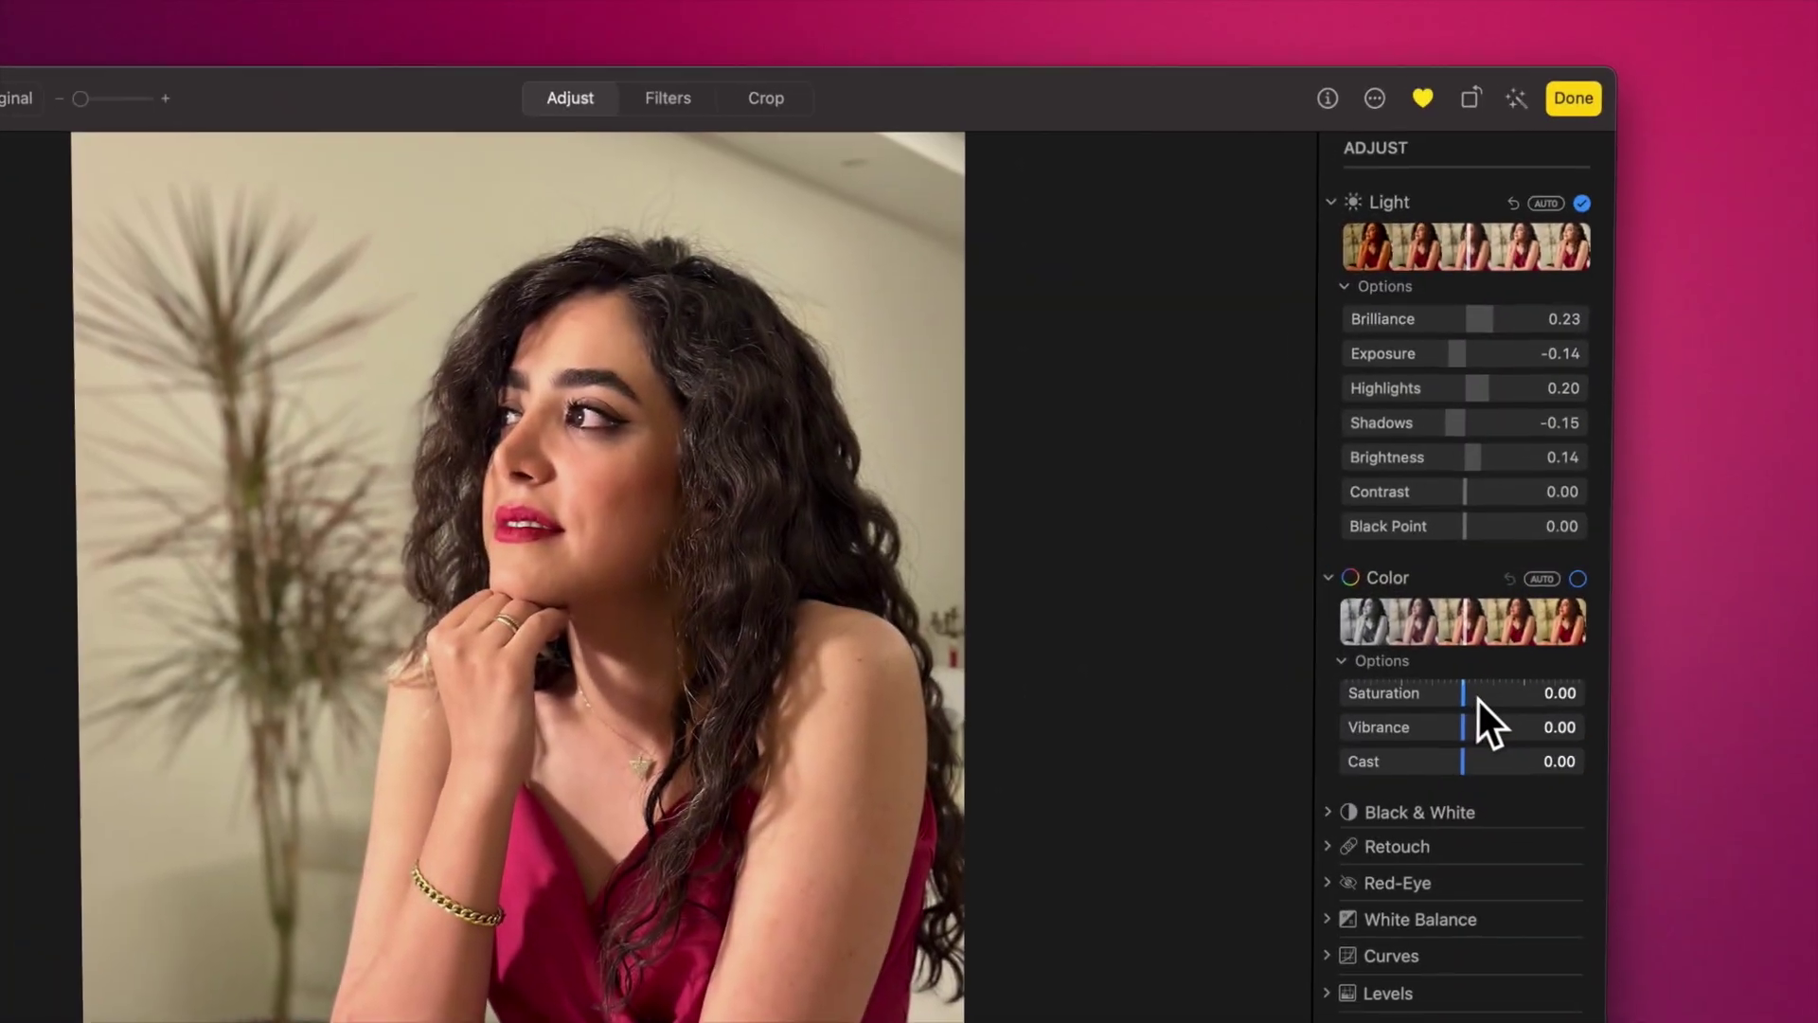
pyautogui.moveTo(976, 431); pyautogui.dragTo(1030, 437)
pyautogui.moveTo(1504, 720); pyautogui.dragTo(1447, 780)
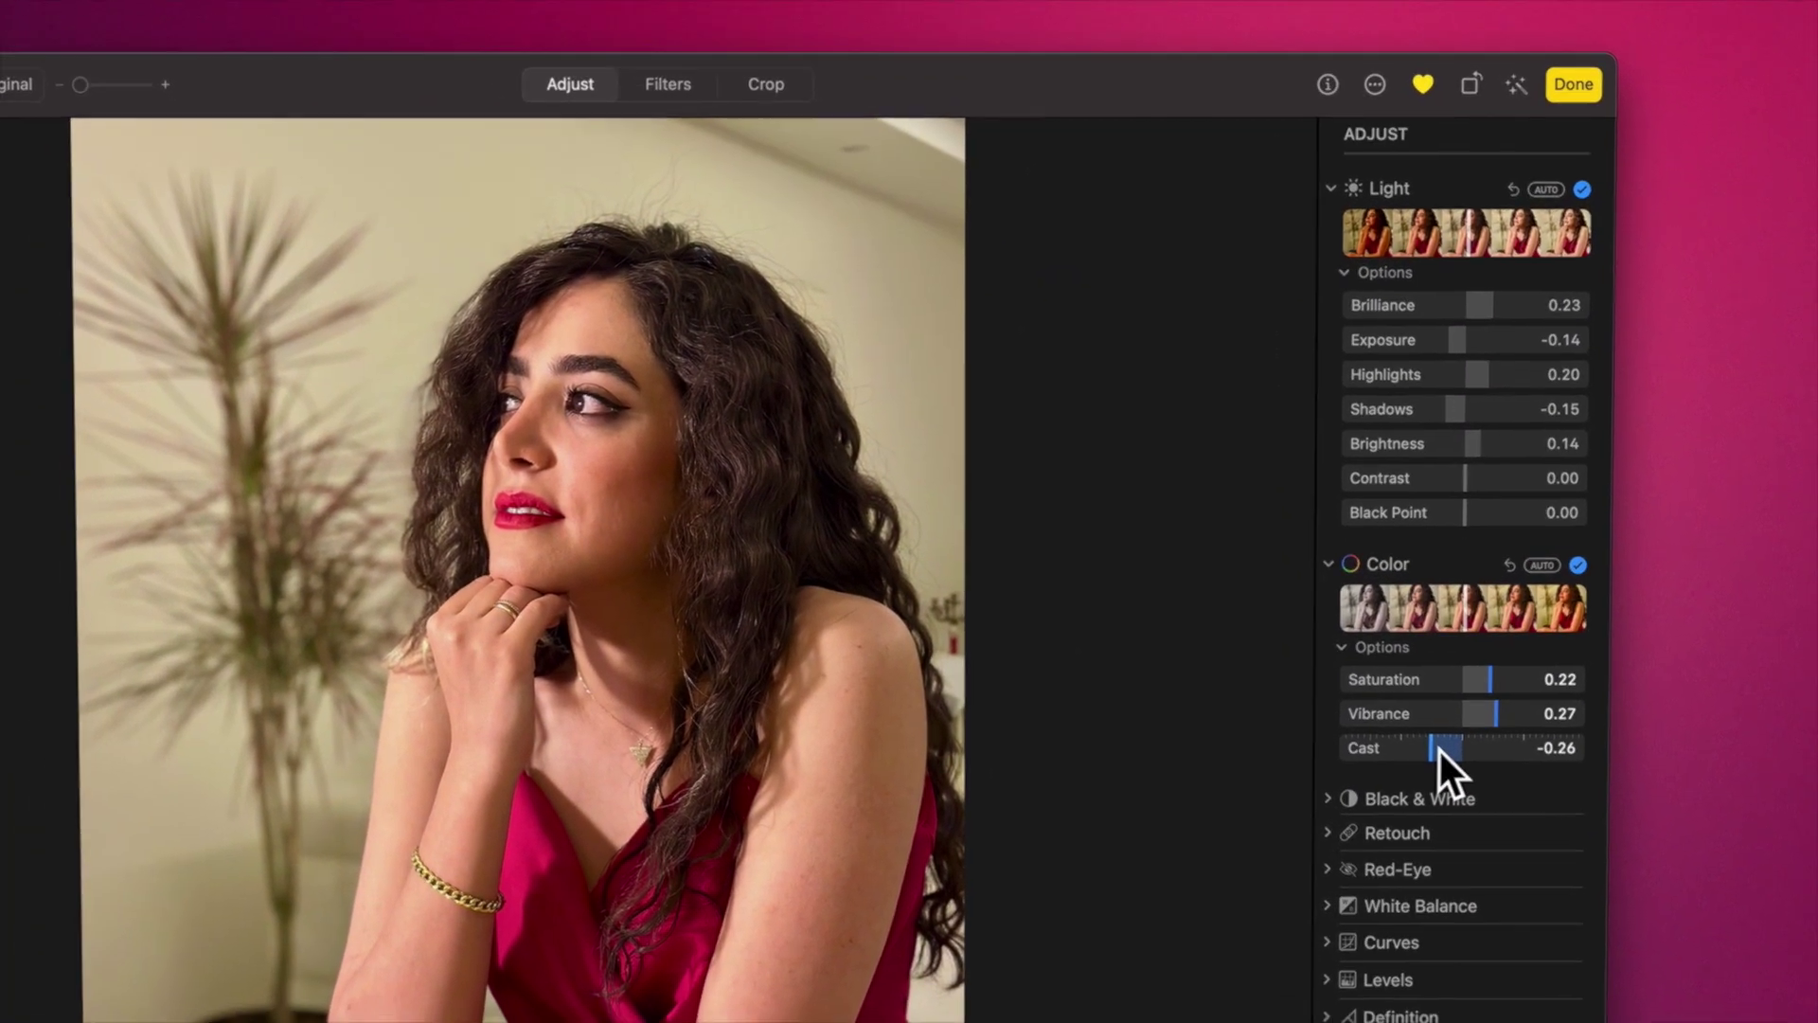
# - Set Black & White Intensity 0.53, Neutrals -0.11, Tone 0.09 and Grain 0.14
pyautogui.click(632, 121)
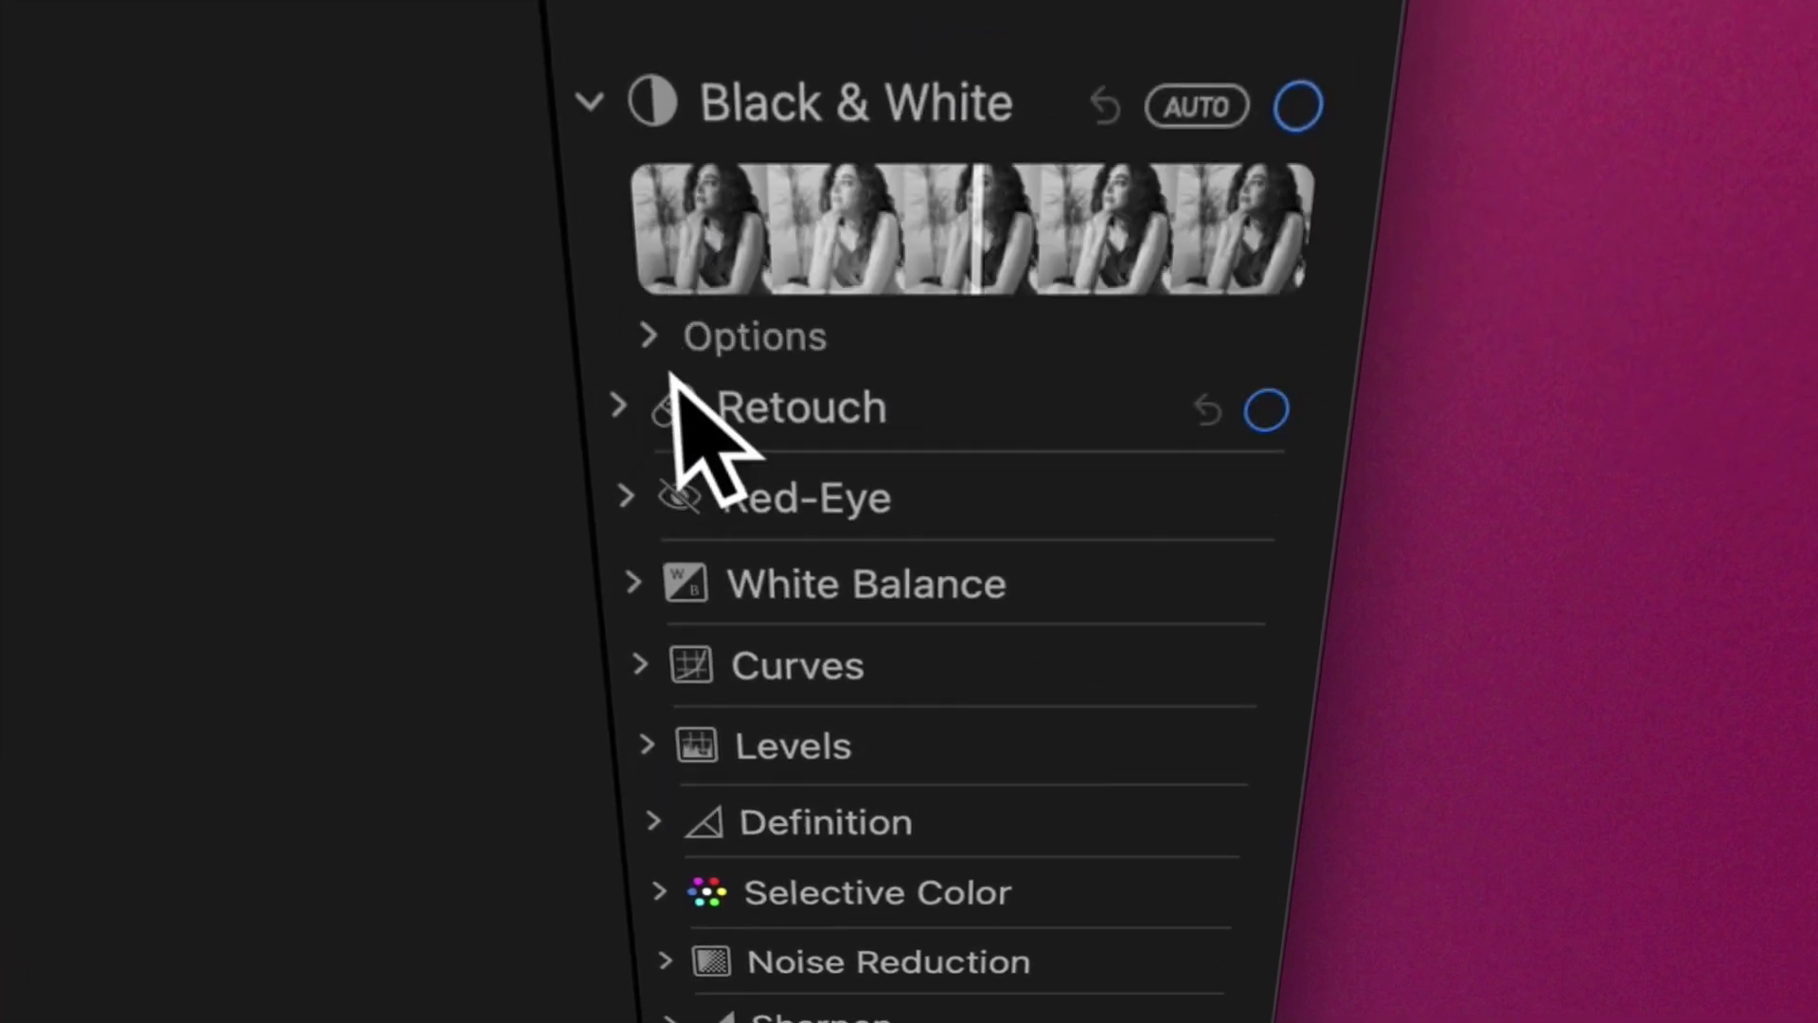
pyautogui.click(674, 348)
pyautogui.moveTo(994, 449)
pyautogui.mouseDown()
pyautogui.moveTo(1055, 449)
pyautogui.moveTo(1010, 449)
pyautogui.mouseUp()
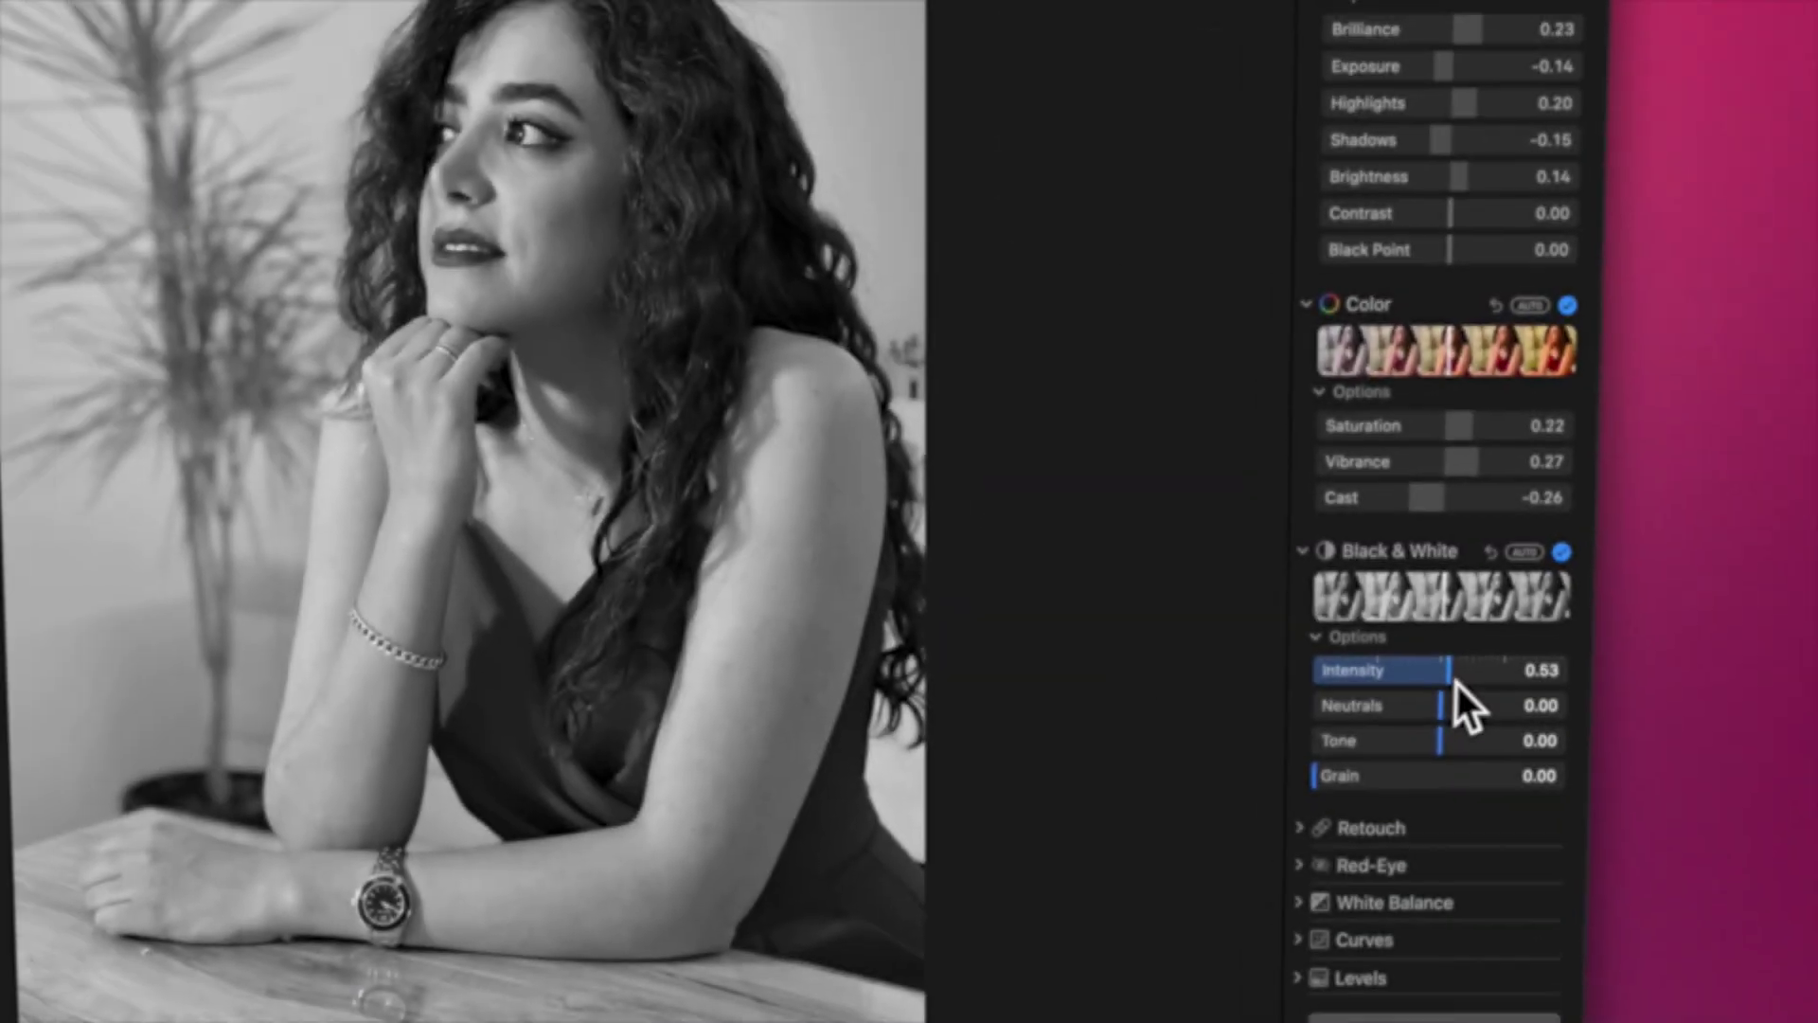
pyautogui.moveTo(1440, 706); pyautogui.dragTo(1460, 738)
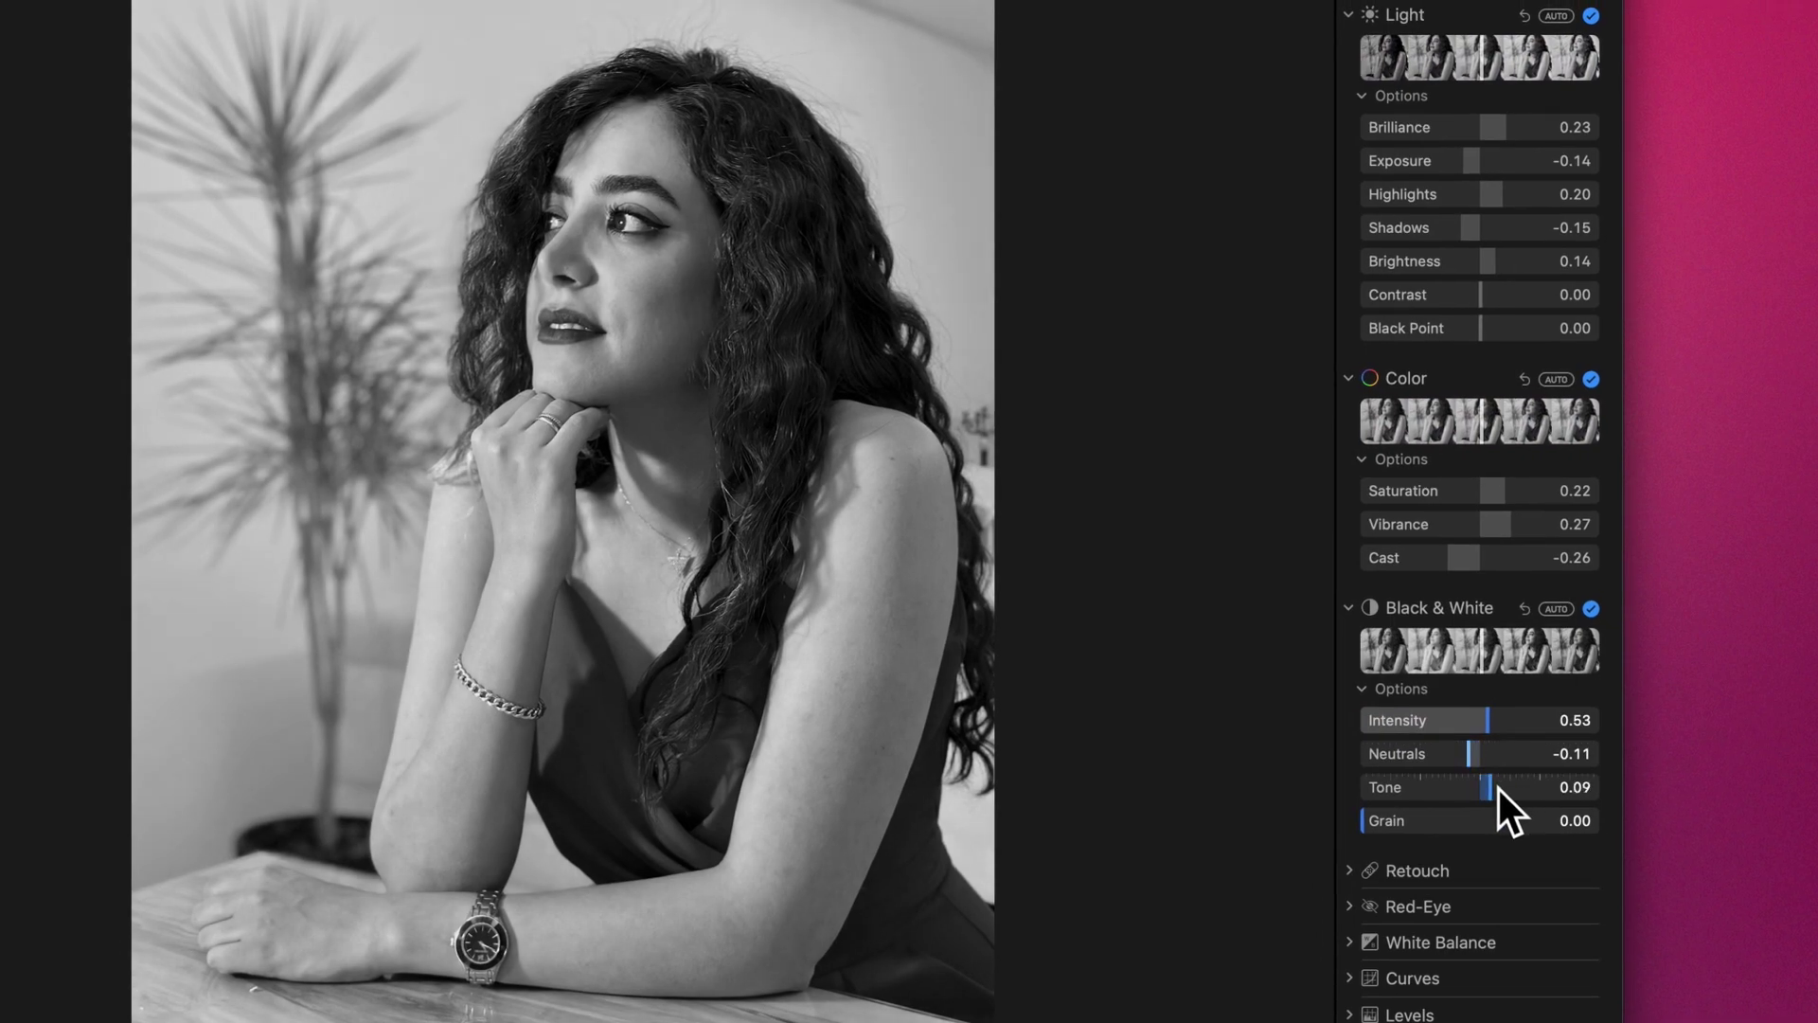
pyautogui.click(1395, 820)
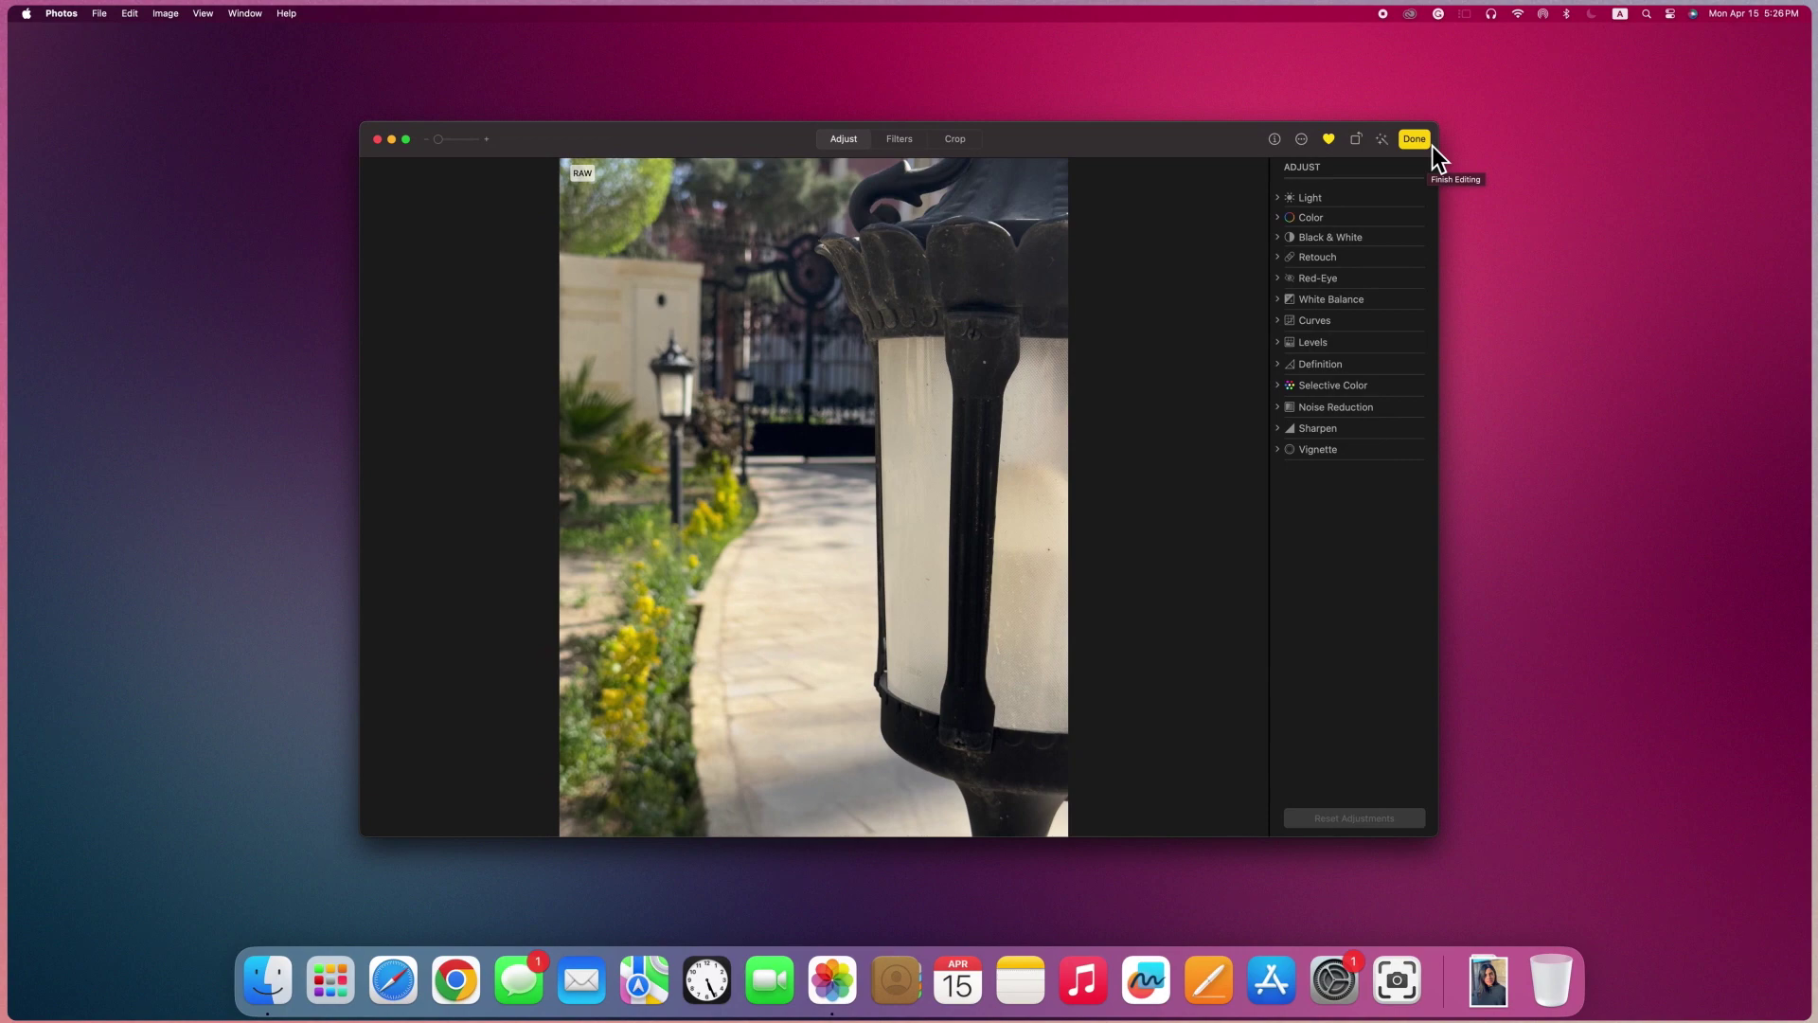
# - Enlarge the Retouch brush size to about 30.57
pyautogui.moveTo(1285, 260)
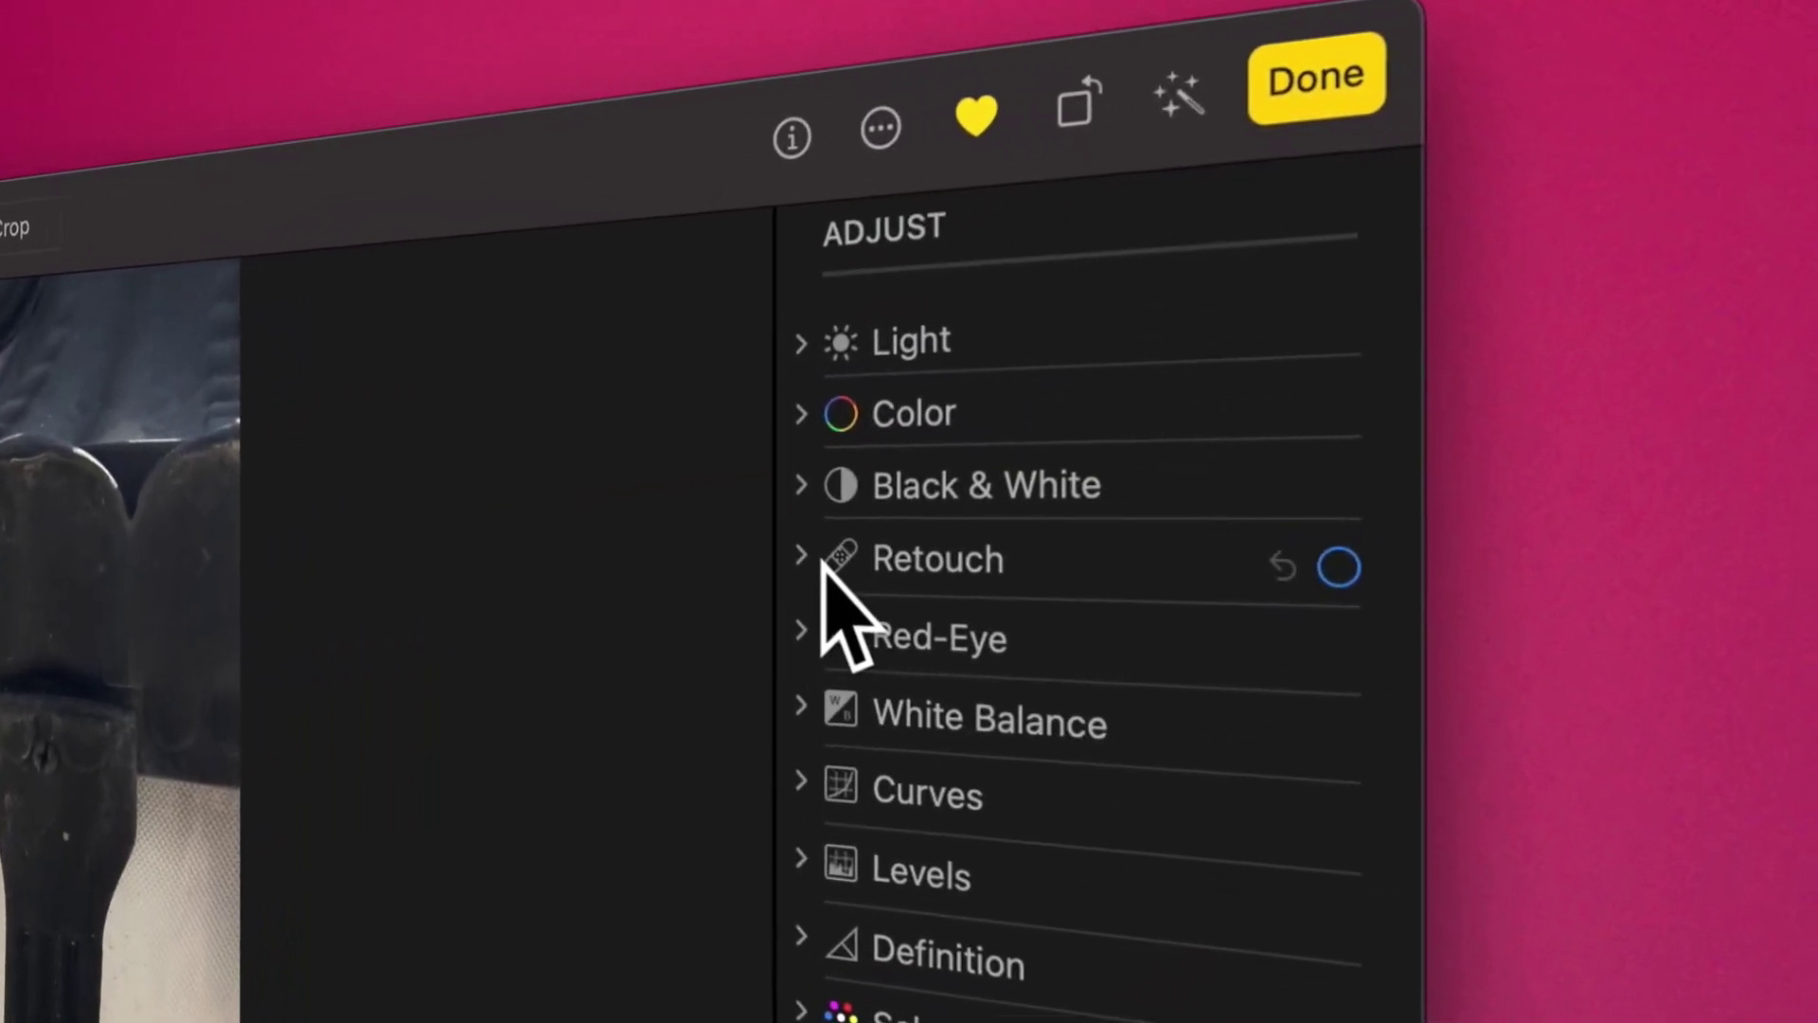
pyautogui.click(822, 564)
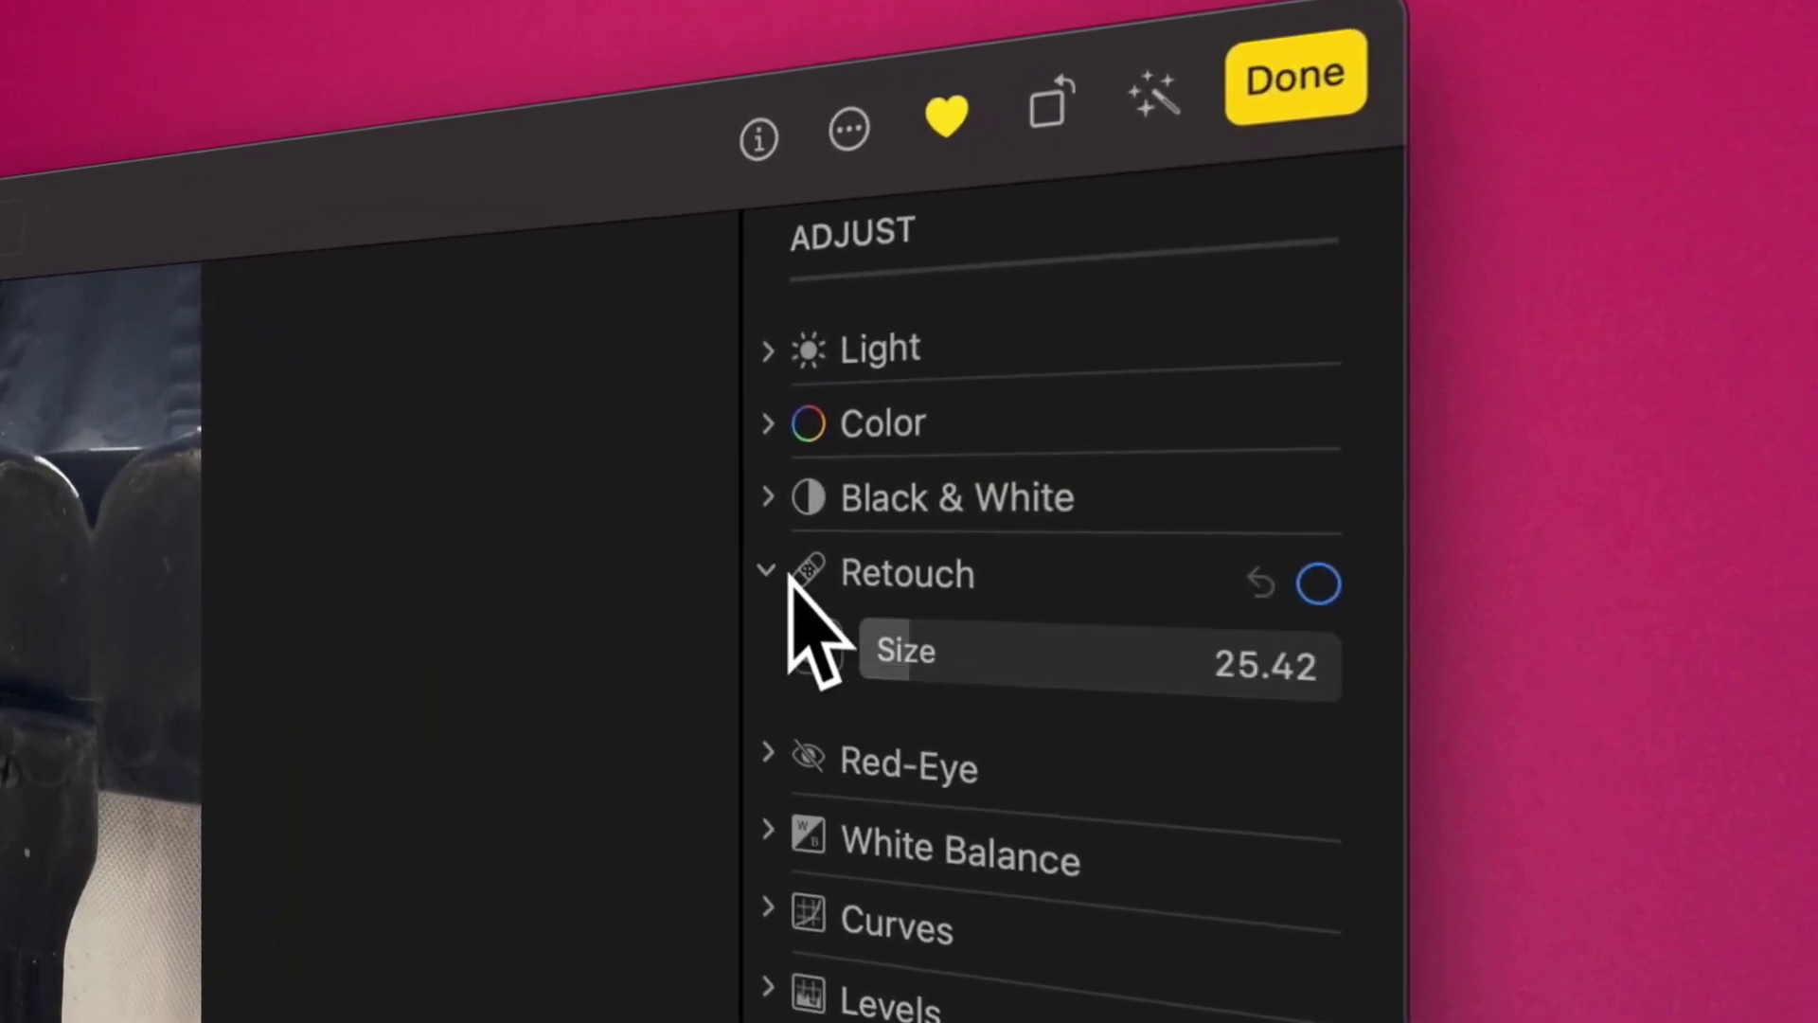
pyautogui.moveTo(933, 678); pyautogui.dragTo(961, 701)
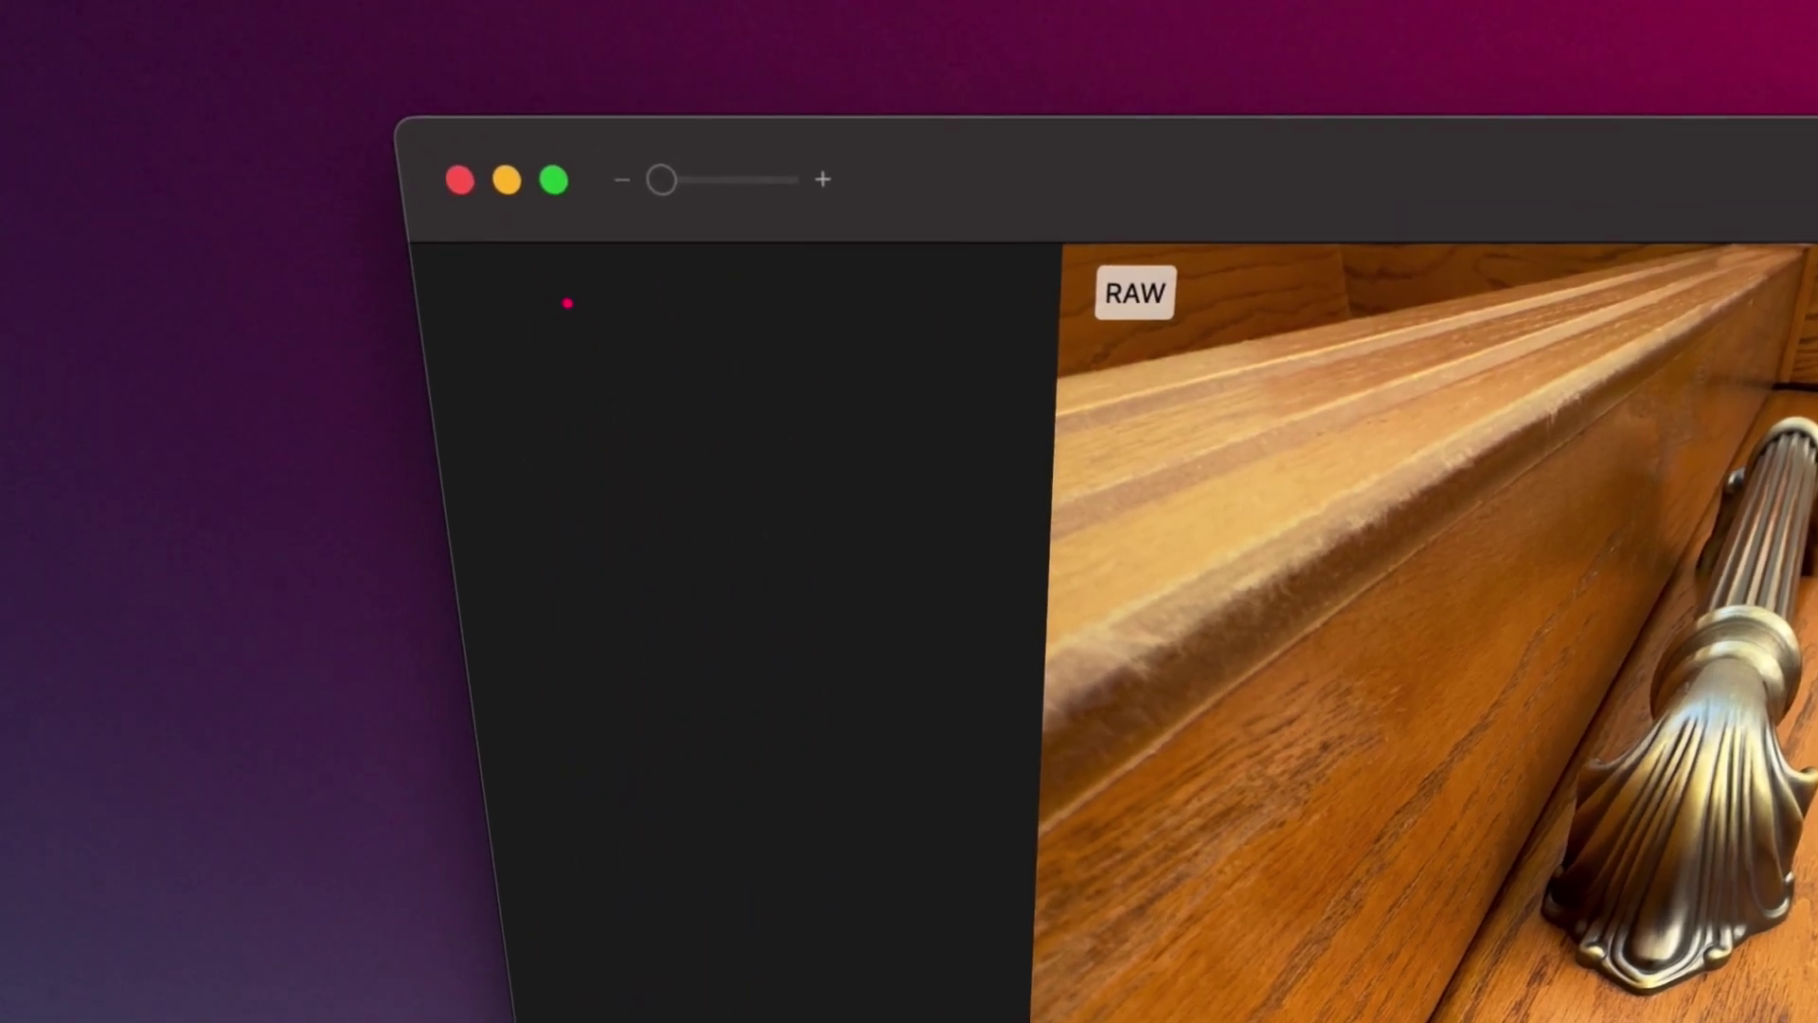
# - Zoom in by the lock plate and paint away the wood scratch and the white brick mark
pyautogui.click(745, 180)
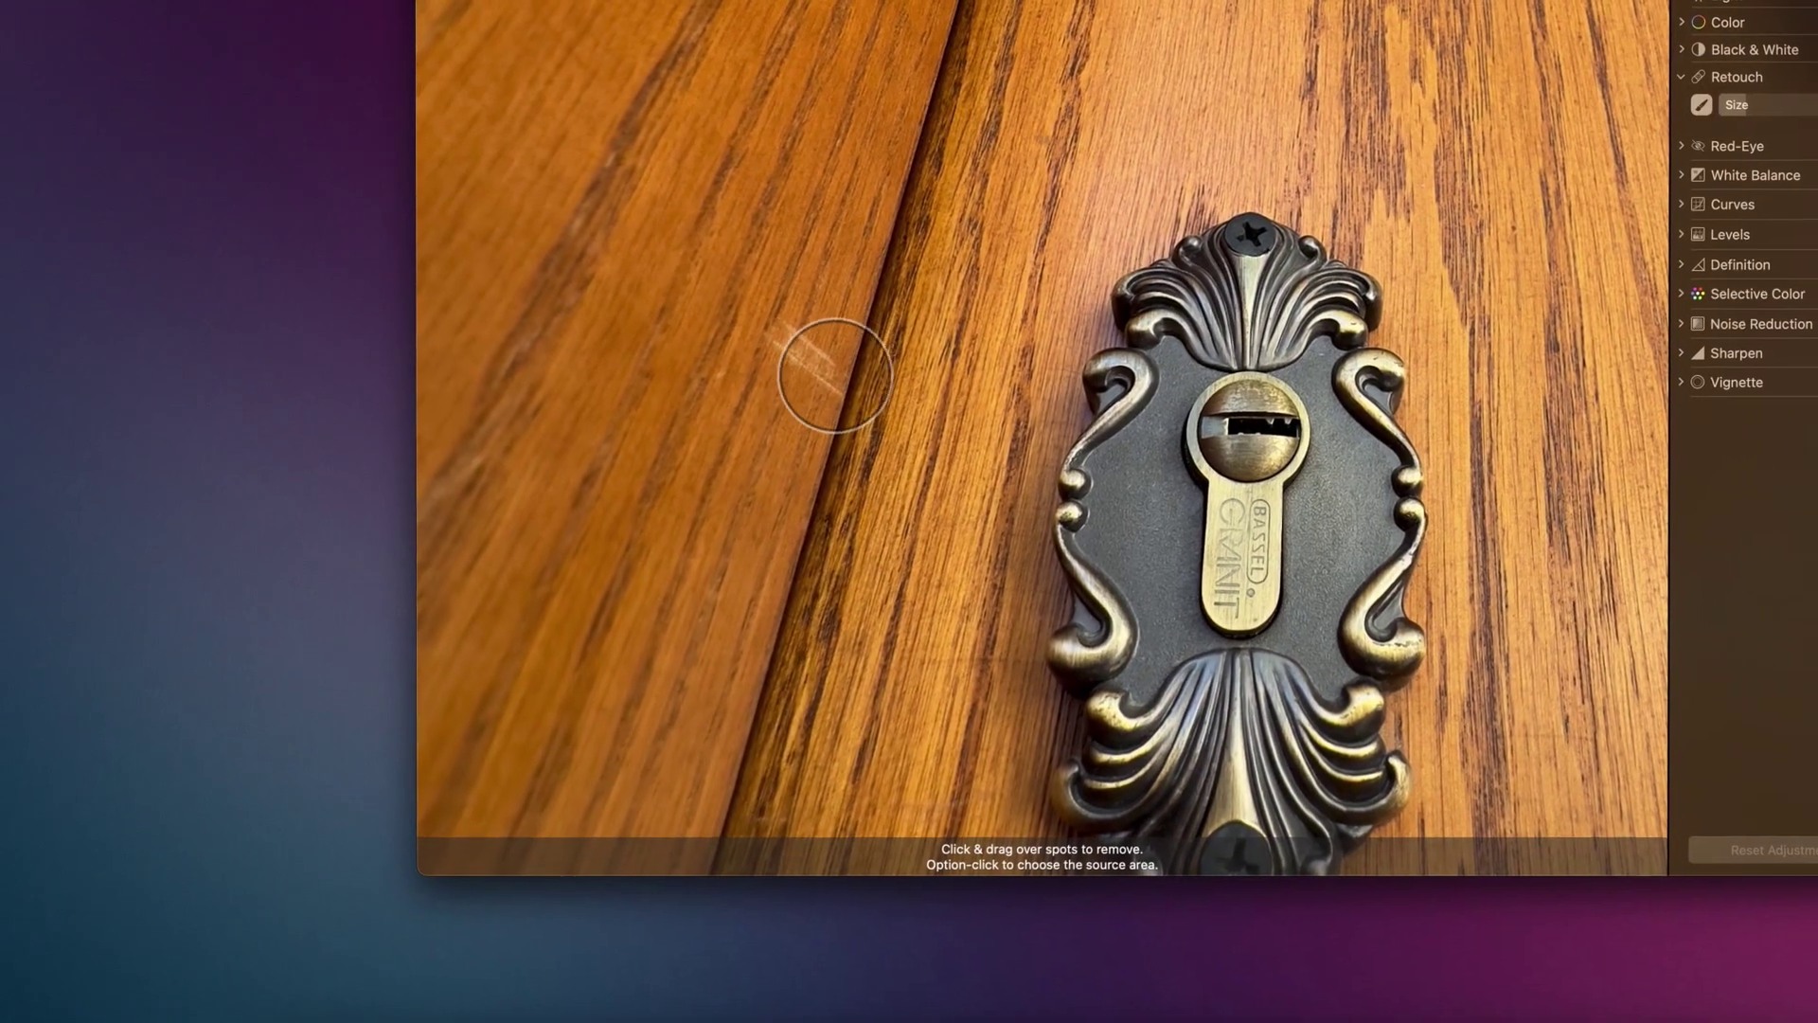
pyautogui.moveTo(834, 375); pyautogui.dragTo(852, 388)
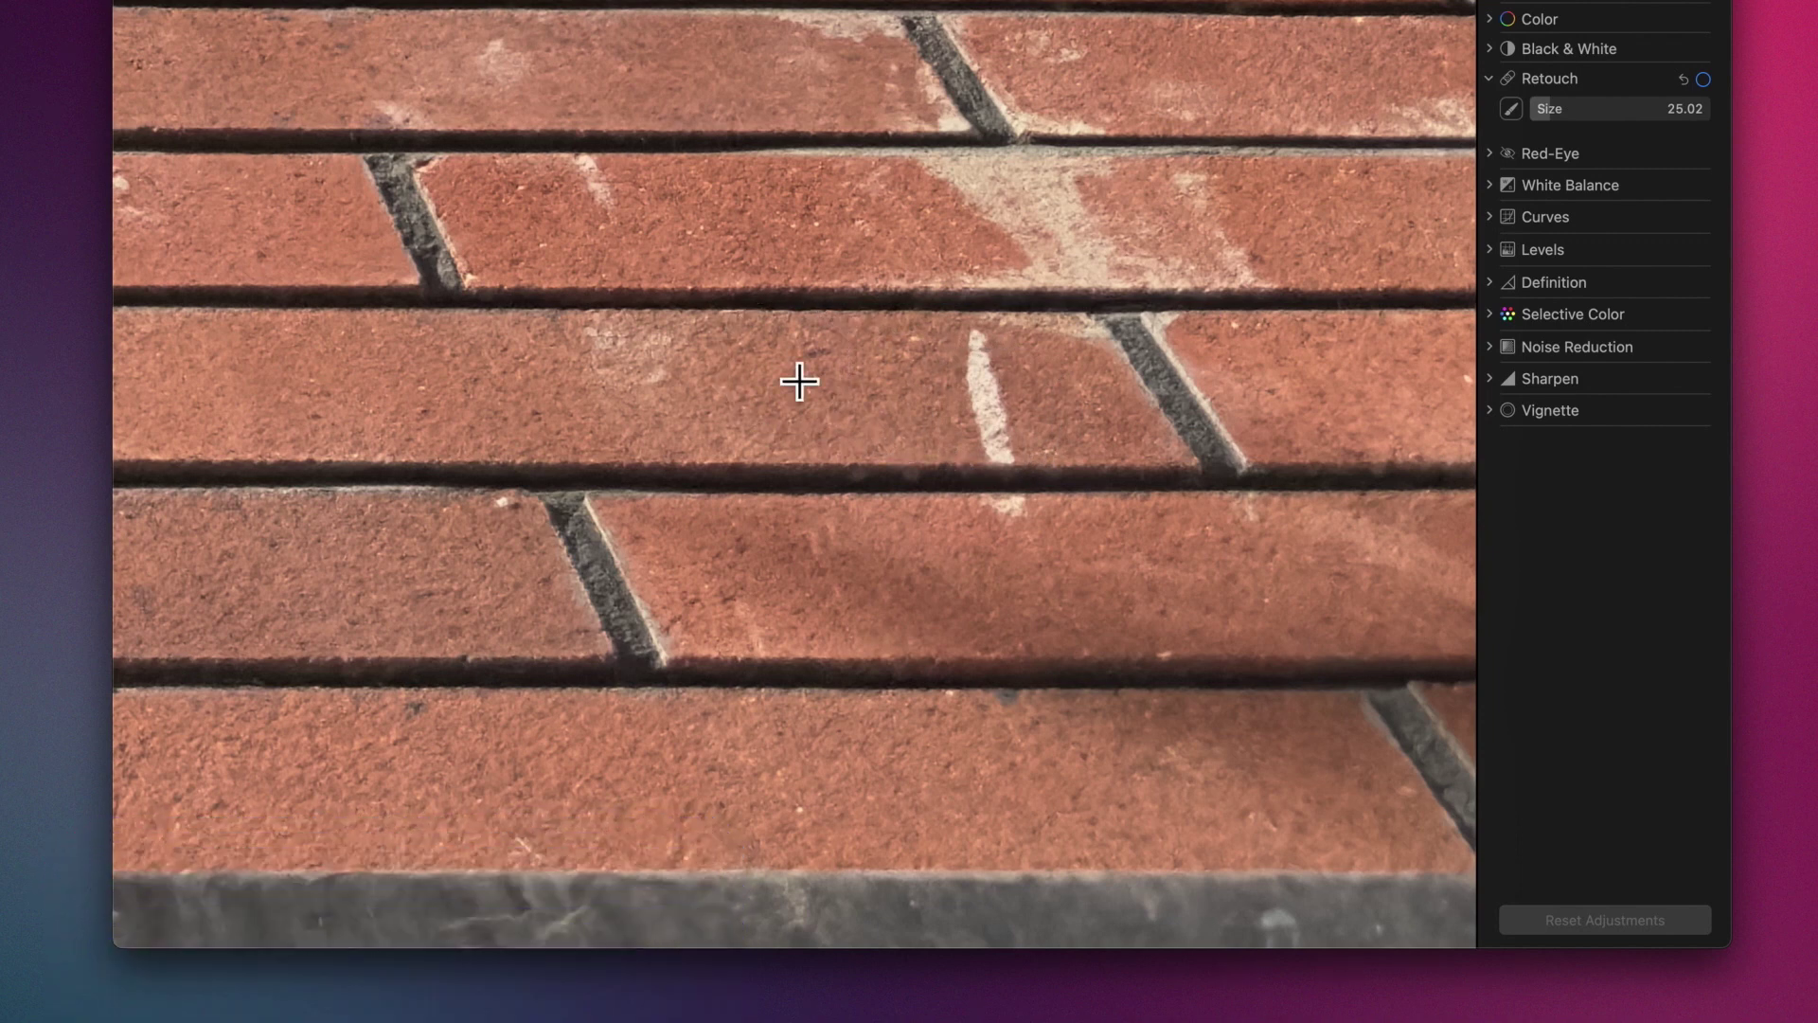
pyautogui.moveTo(974, 358); pyautogui.dragTo(999, 442)
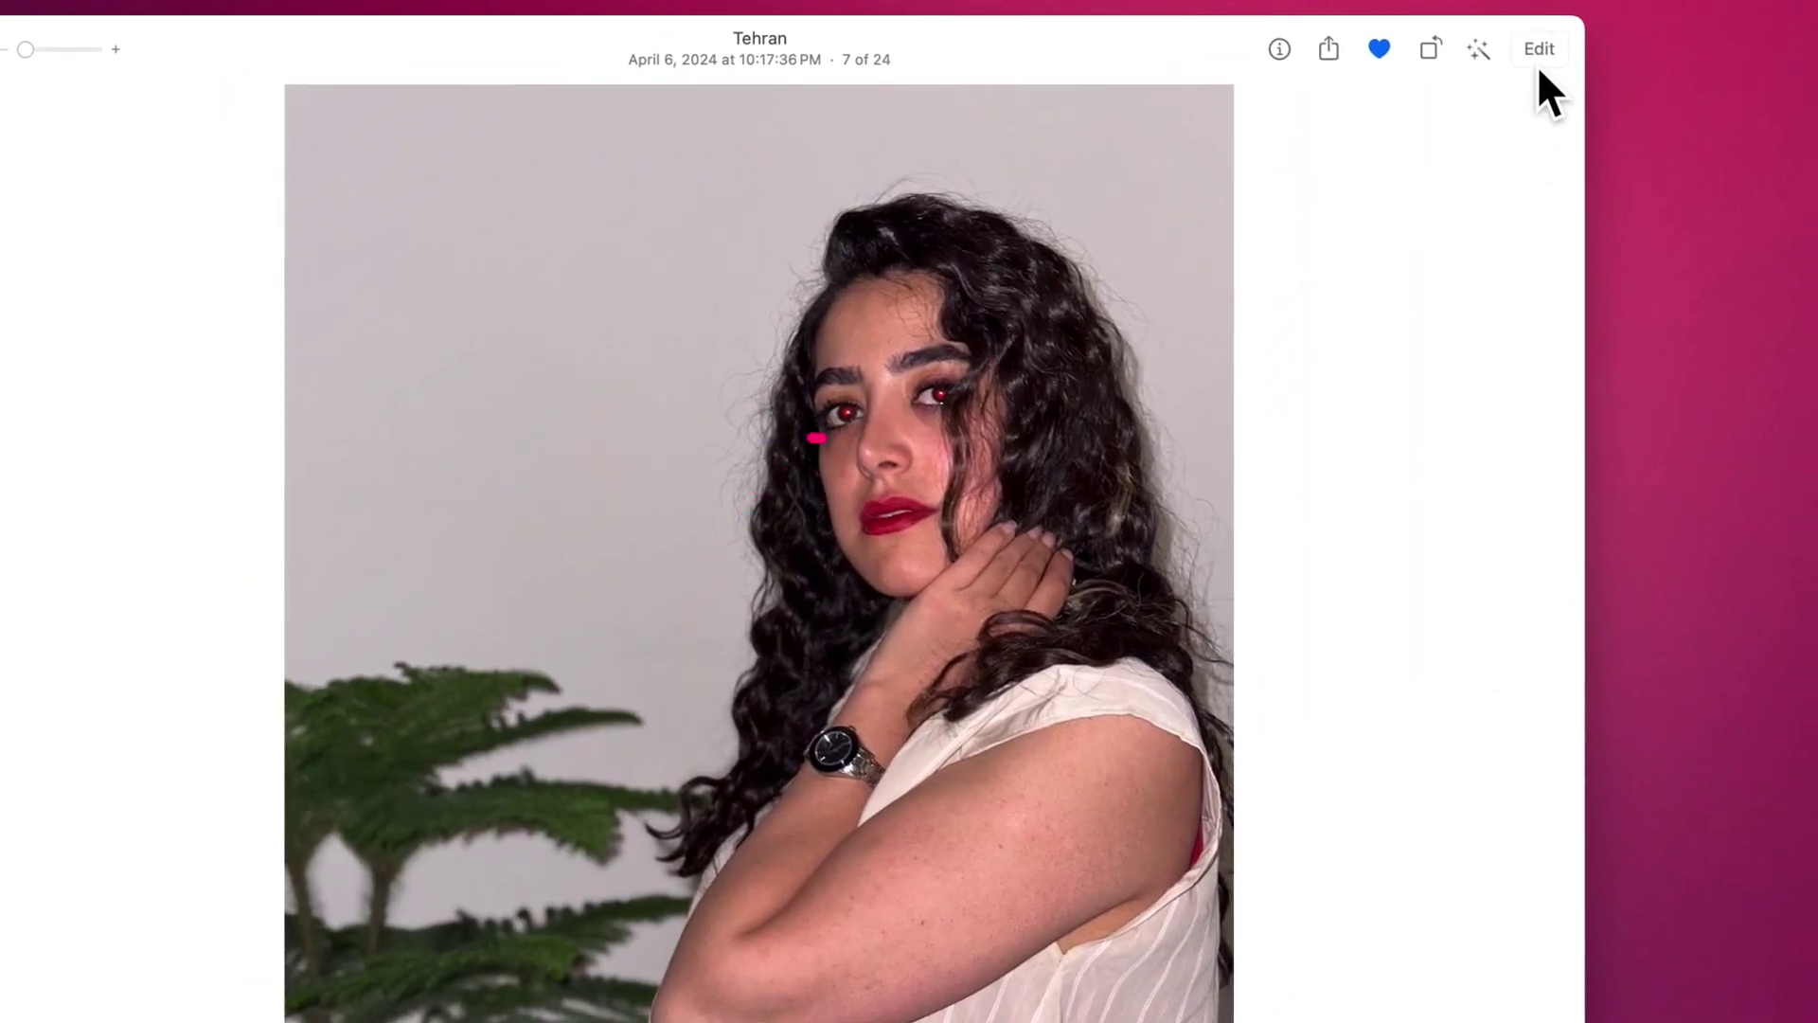
# - Open the curly-haired portrait for editing and set the Red-Eye brush size to about 17.66
pyautogui.click(1540, 49)
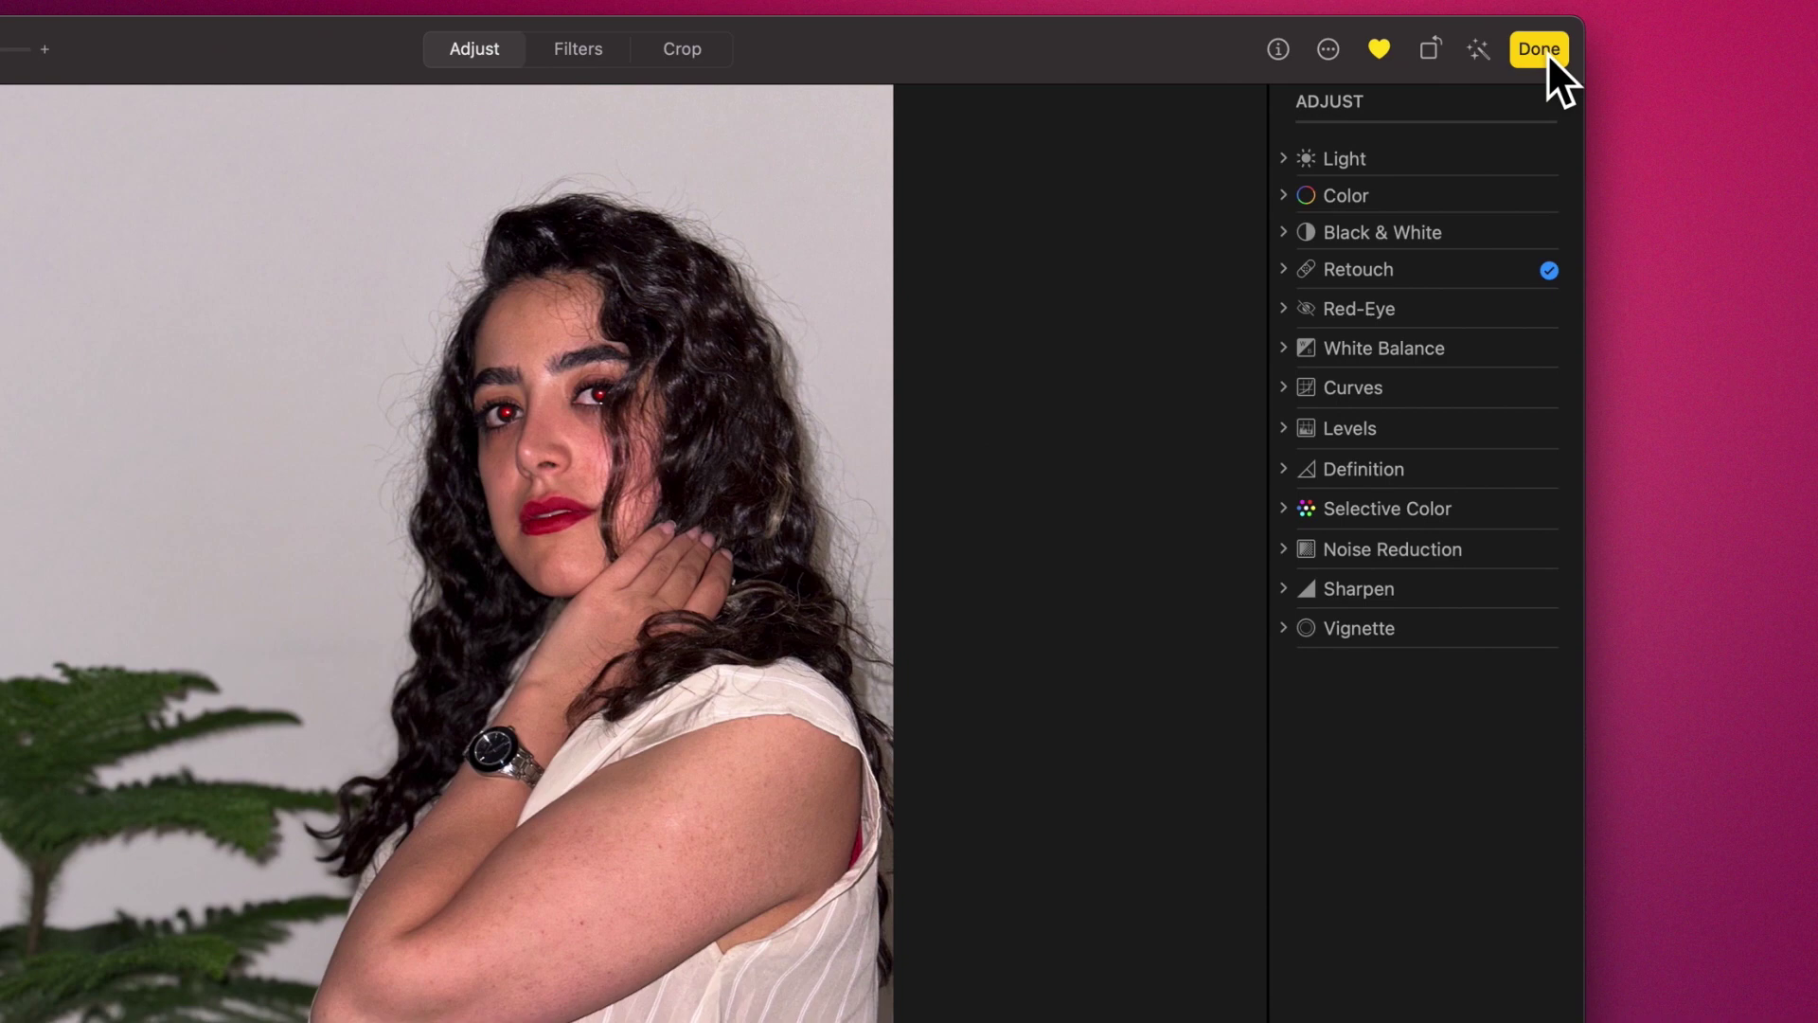
pyautogui.moveTo(1295, 316)
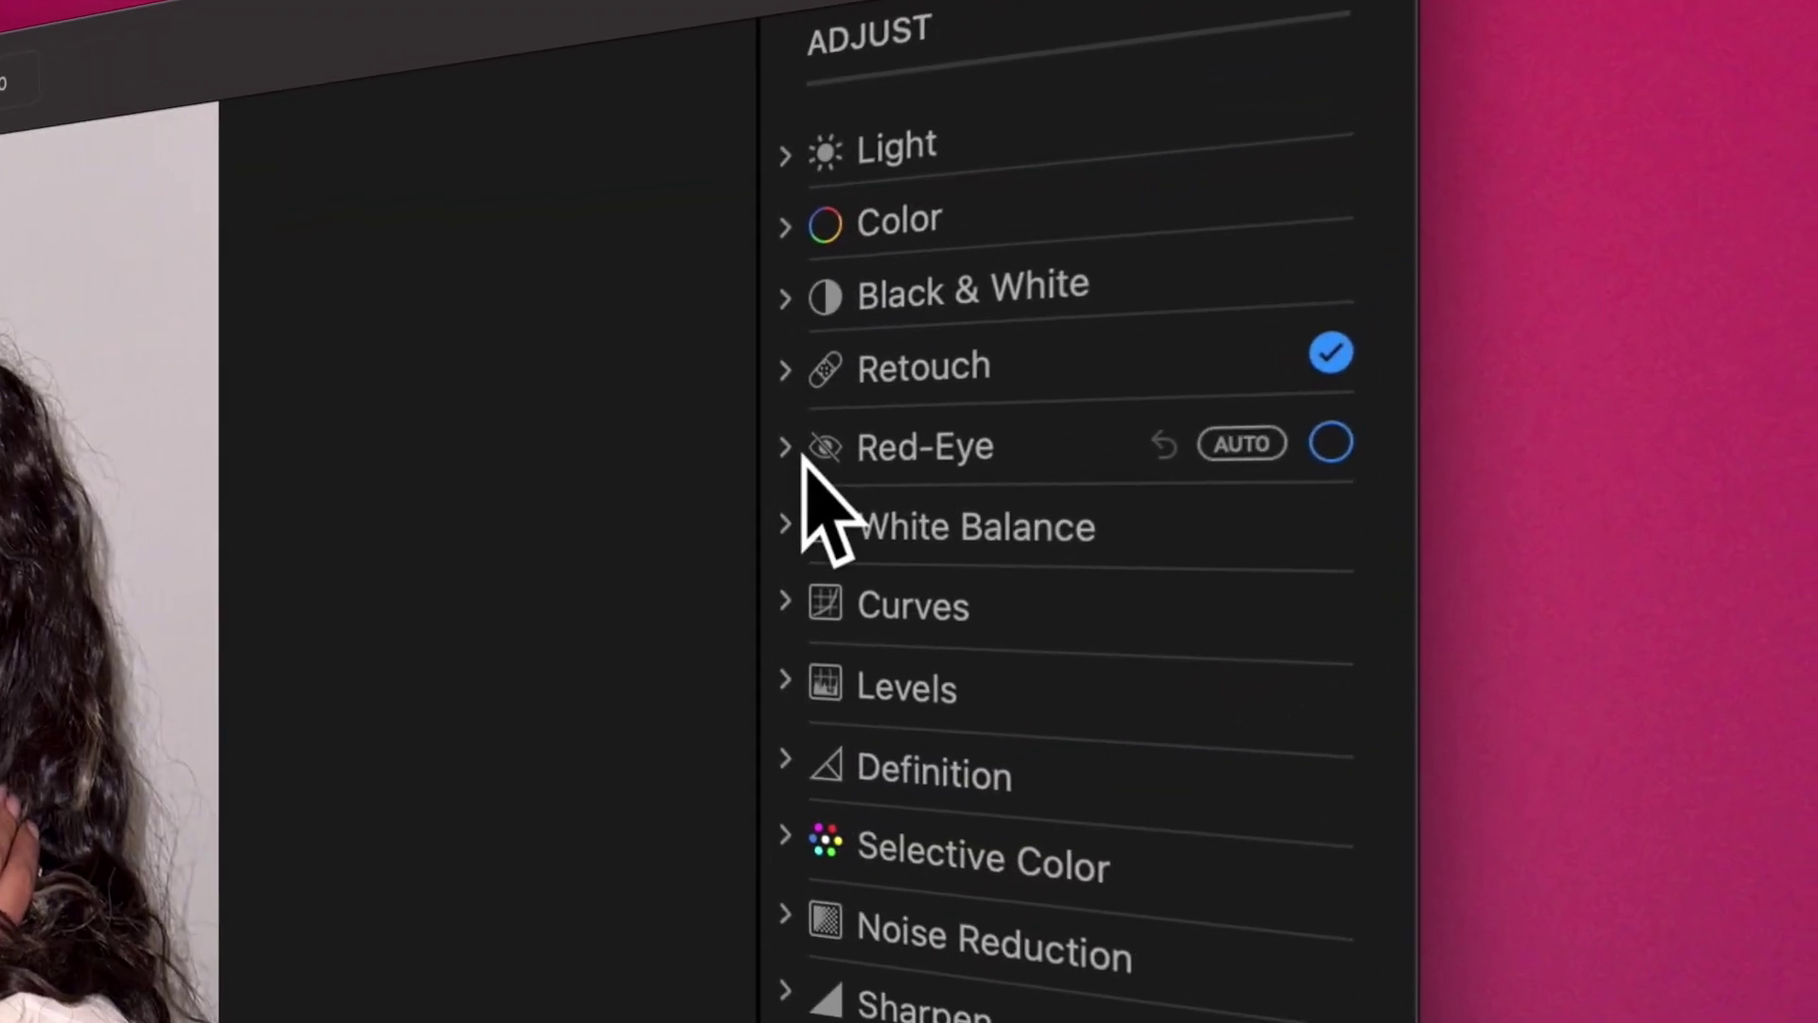
pyautogui.click(801, 452)
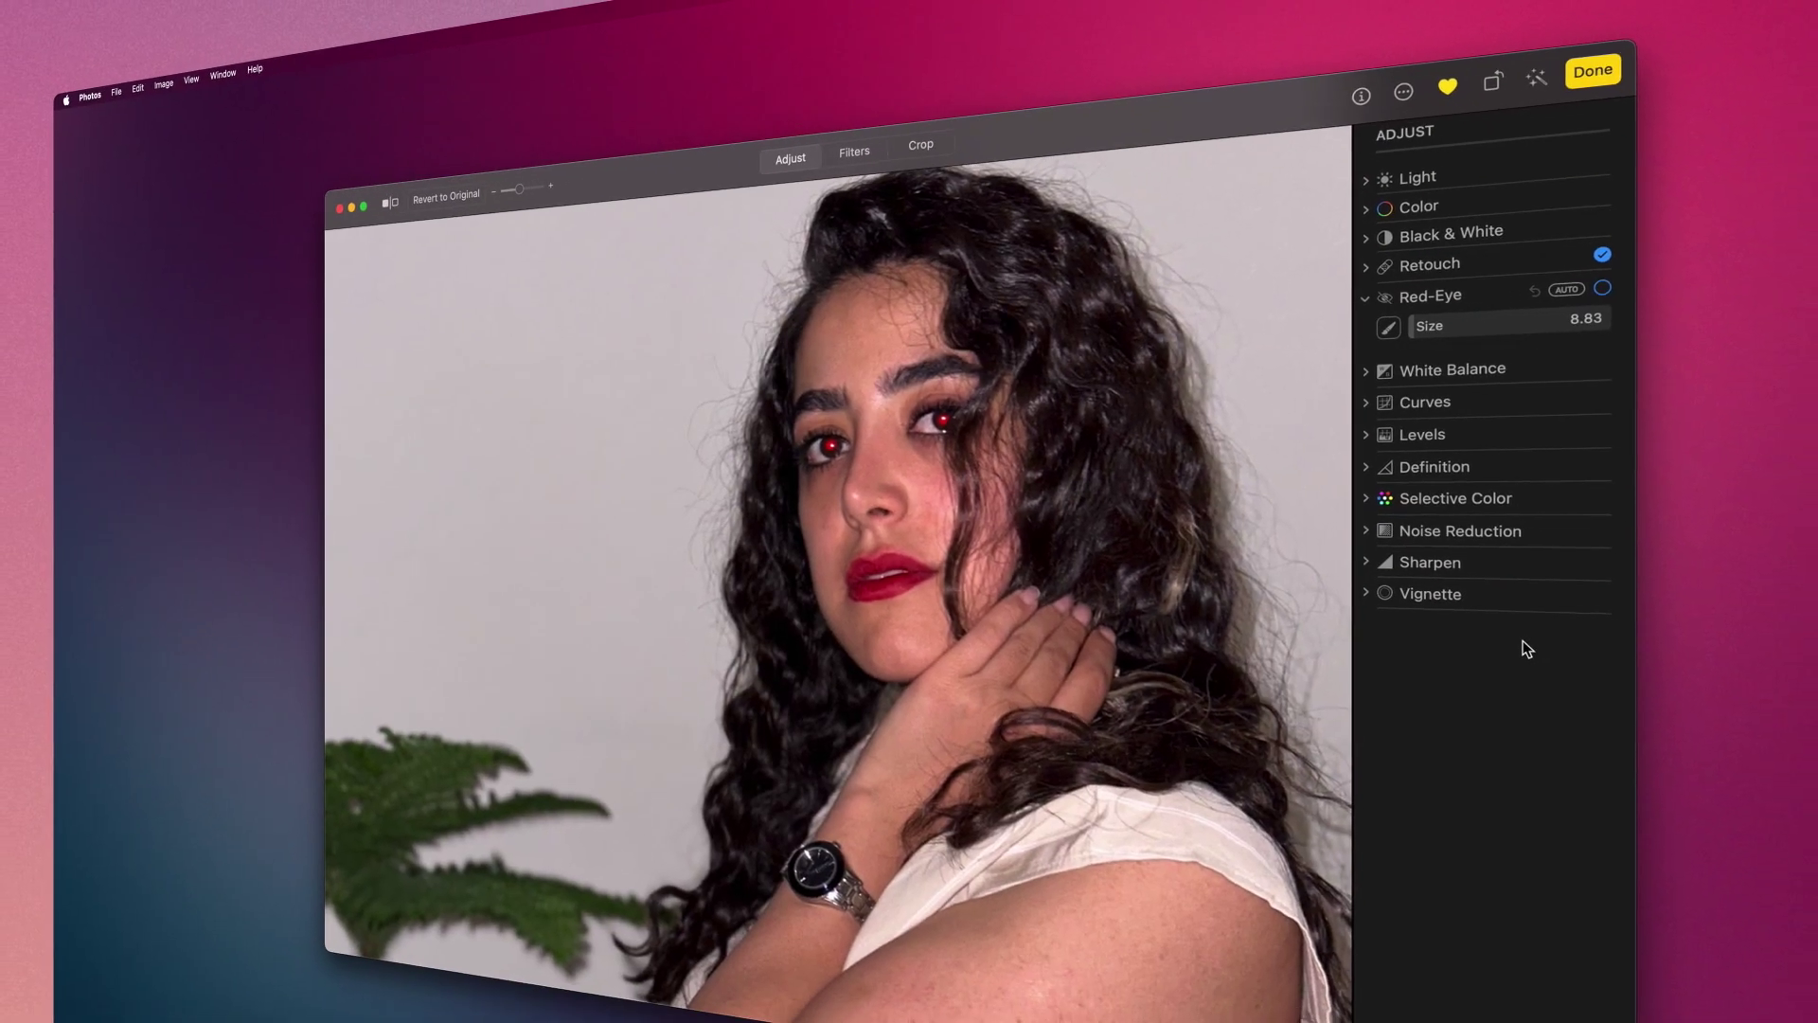
pyautogui.click(1418, 330)
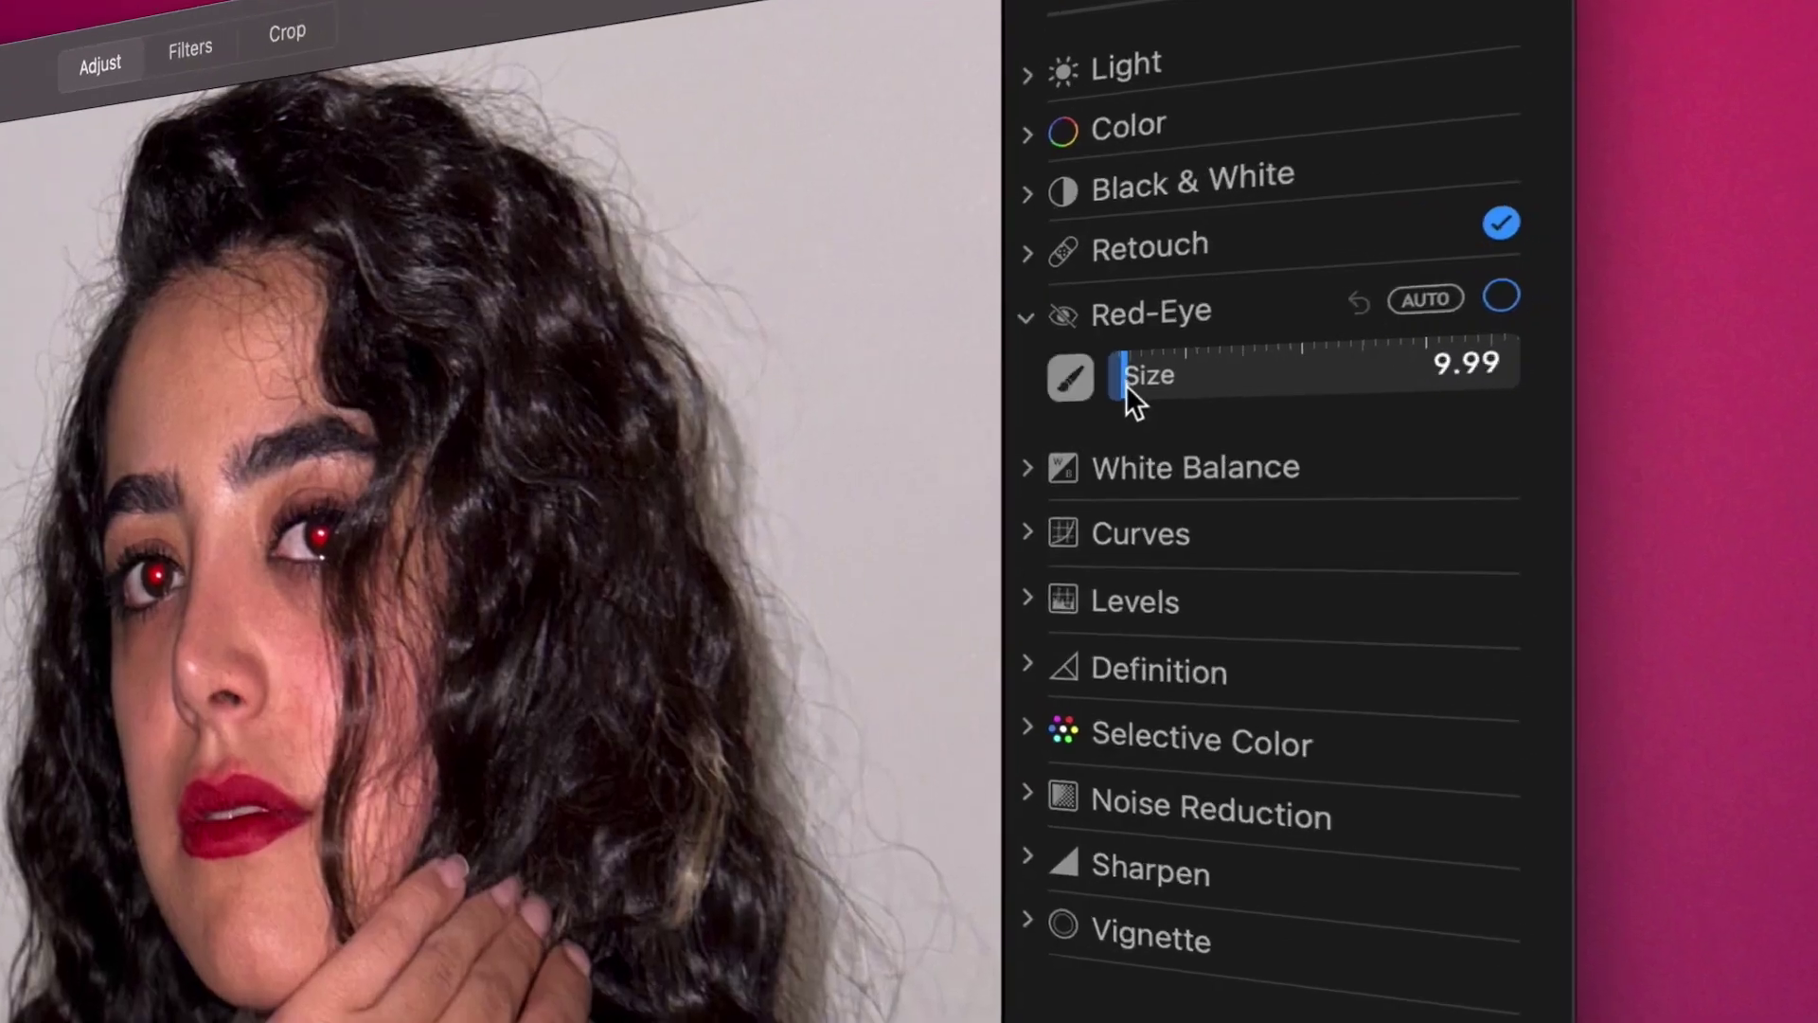
pyautogui.moveTo(1126, 384); pyautogui.dragTo(1139, 385)
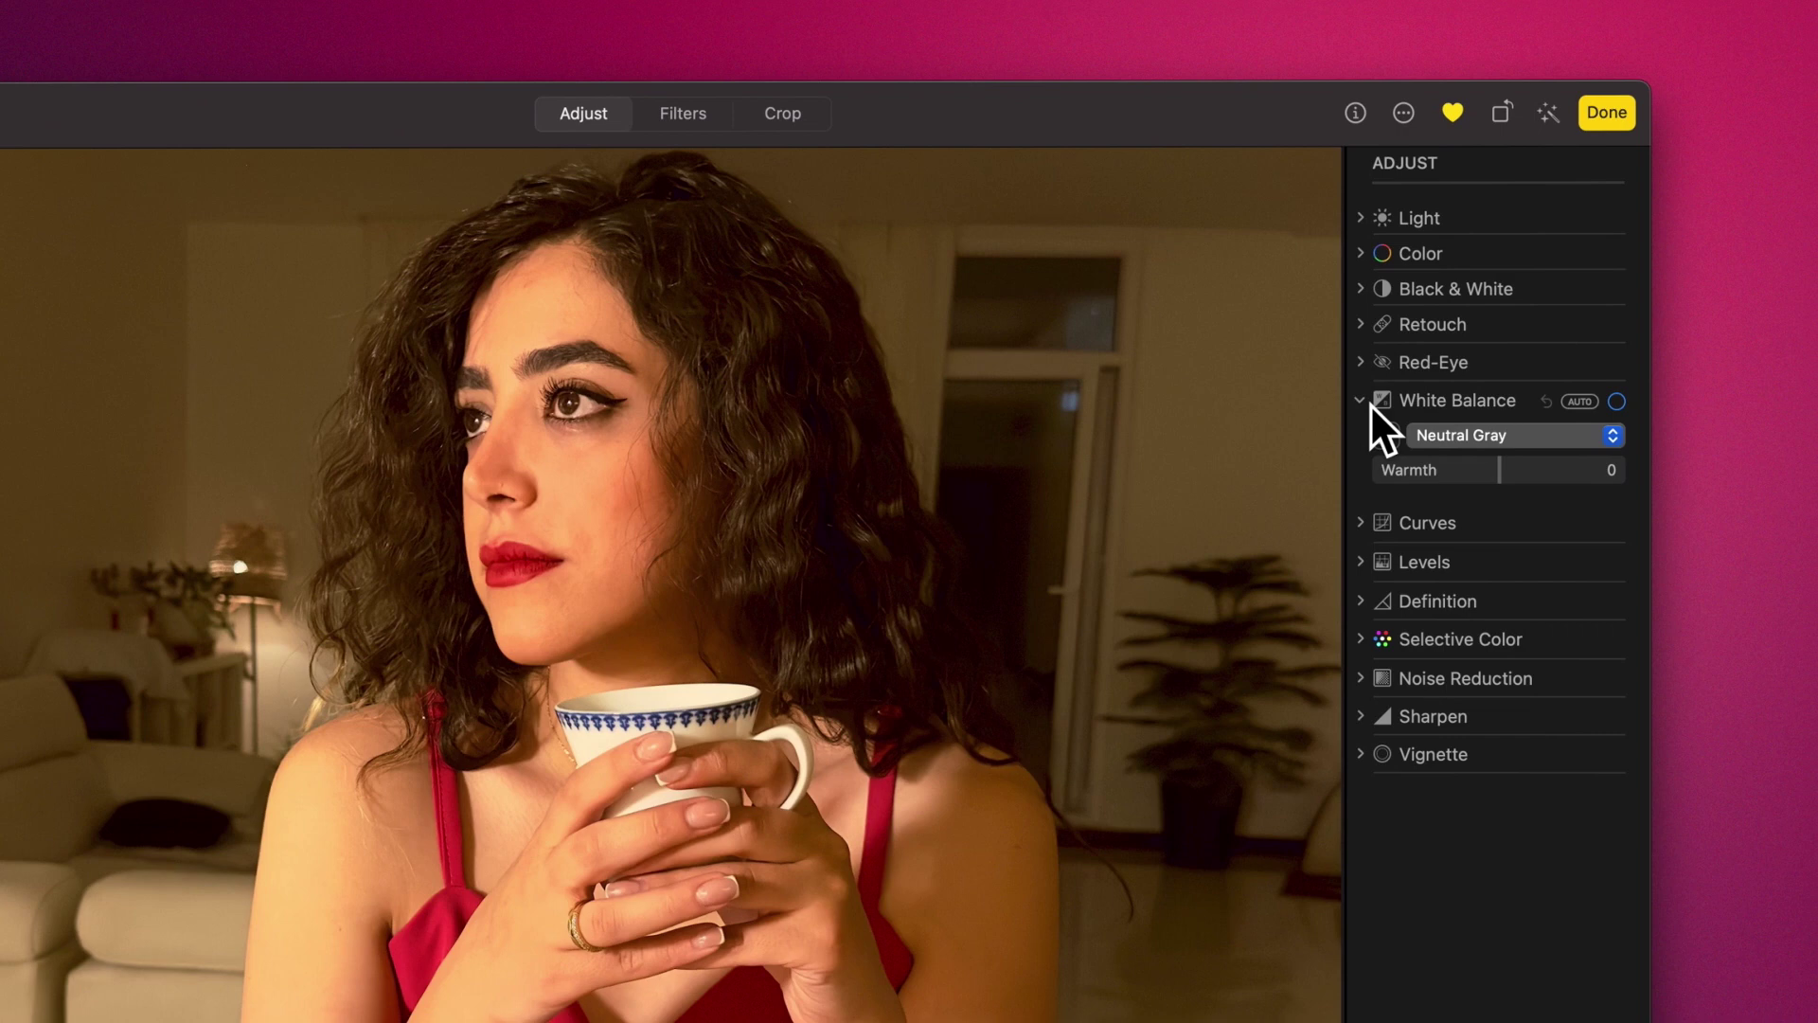
# - Lower Warmth to -33, set White Balance to Skin Tone, and sample the skin on her hand
pyautogui.moveTo(1491, 478); pyautogui.dragTo(1322, 462)
pyautogui.click(1475, 439)
pyautogui.click(1473, 462)
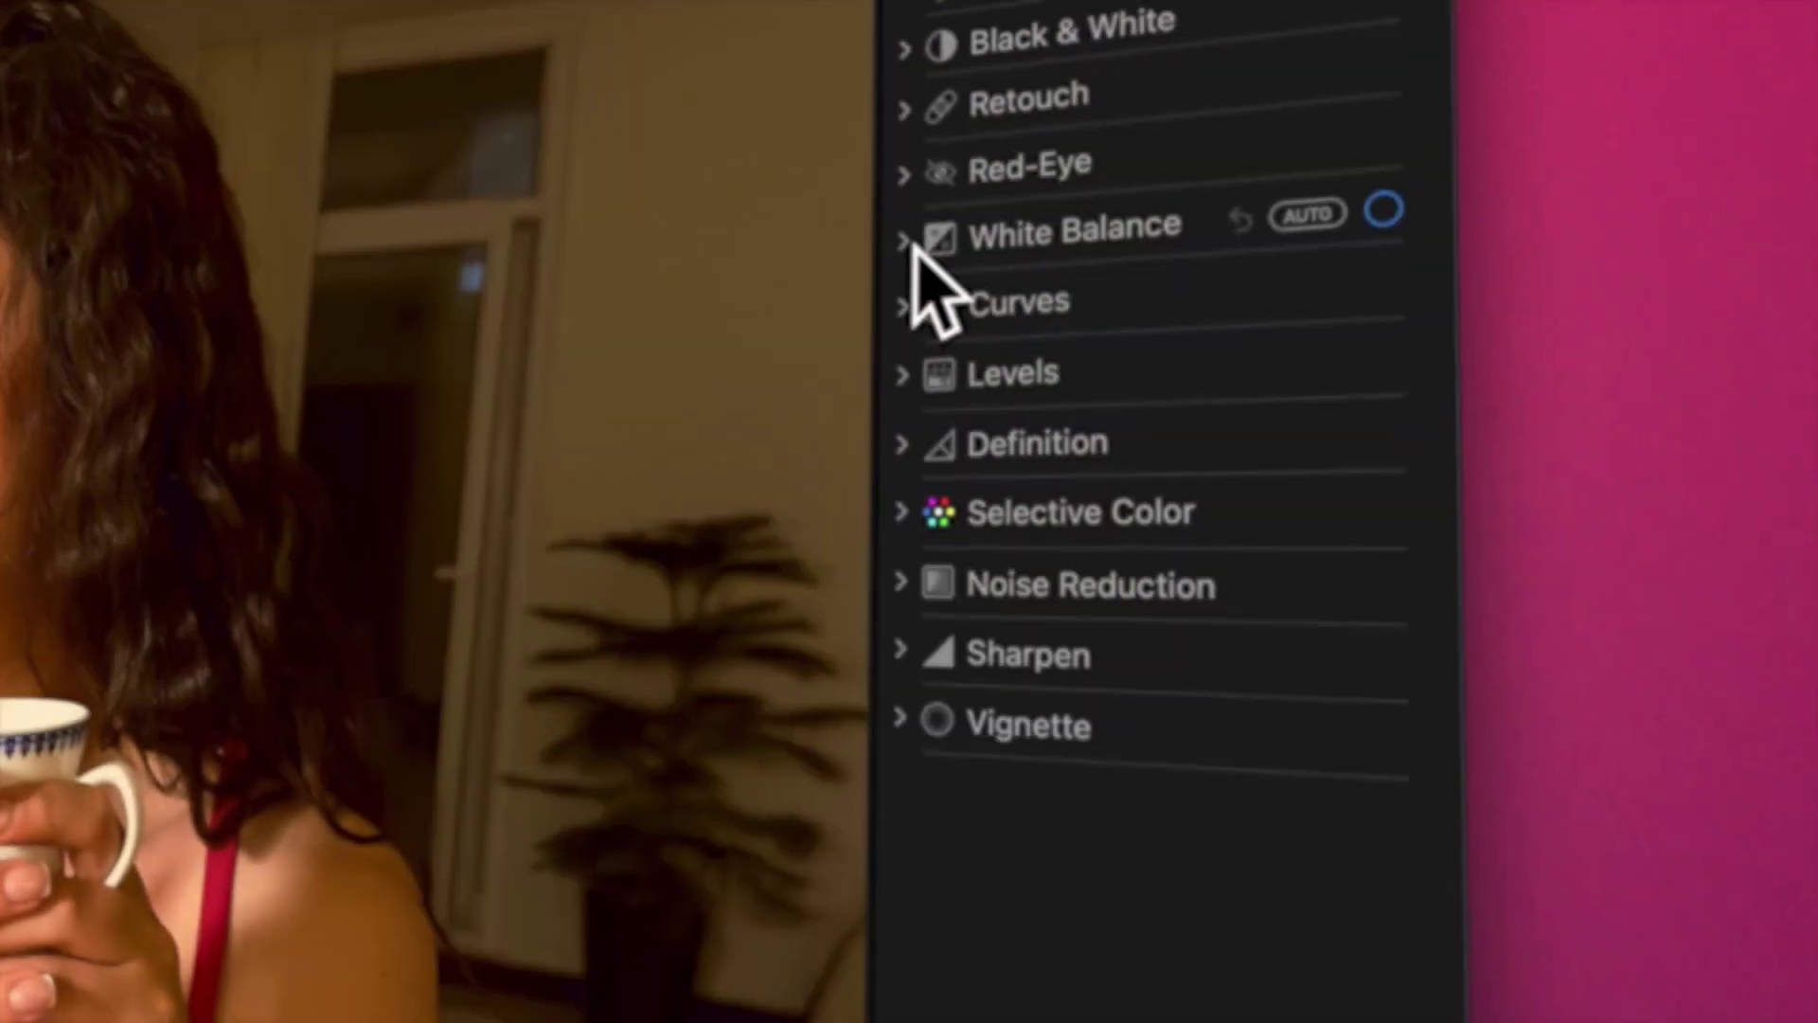
pyautogui.click(905, 236)
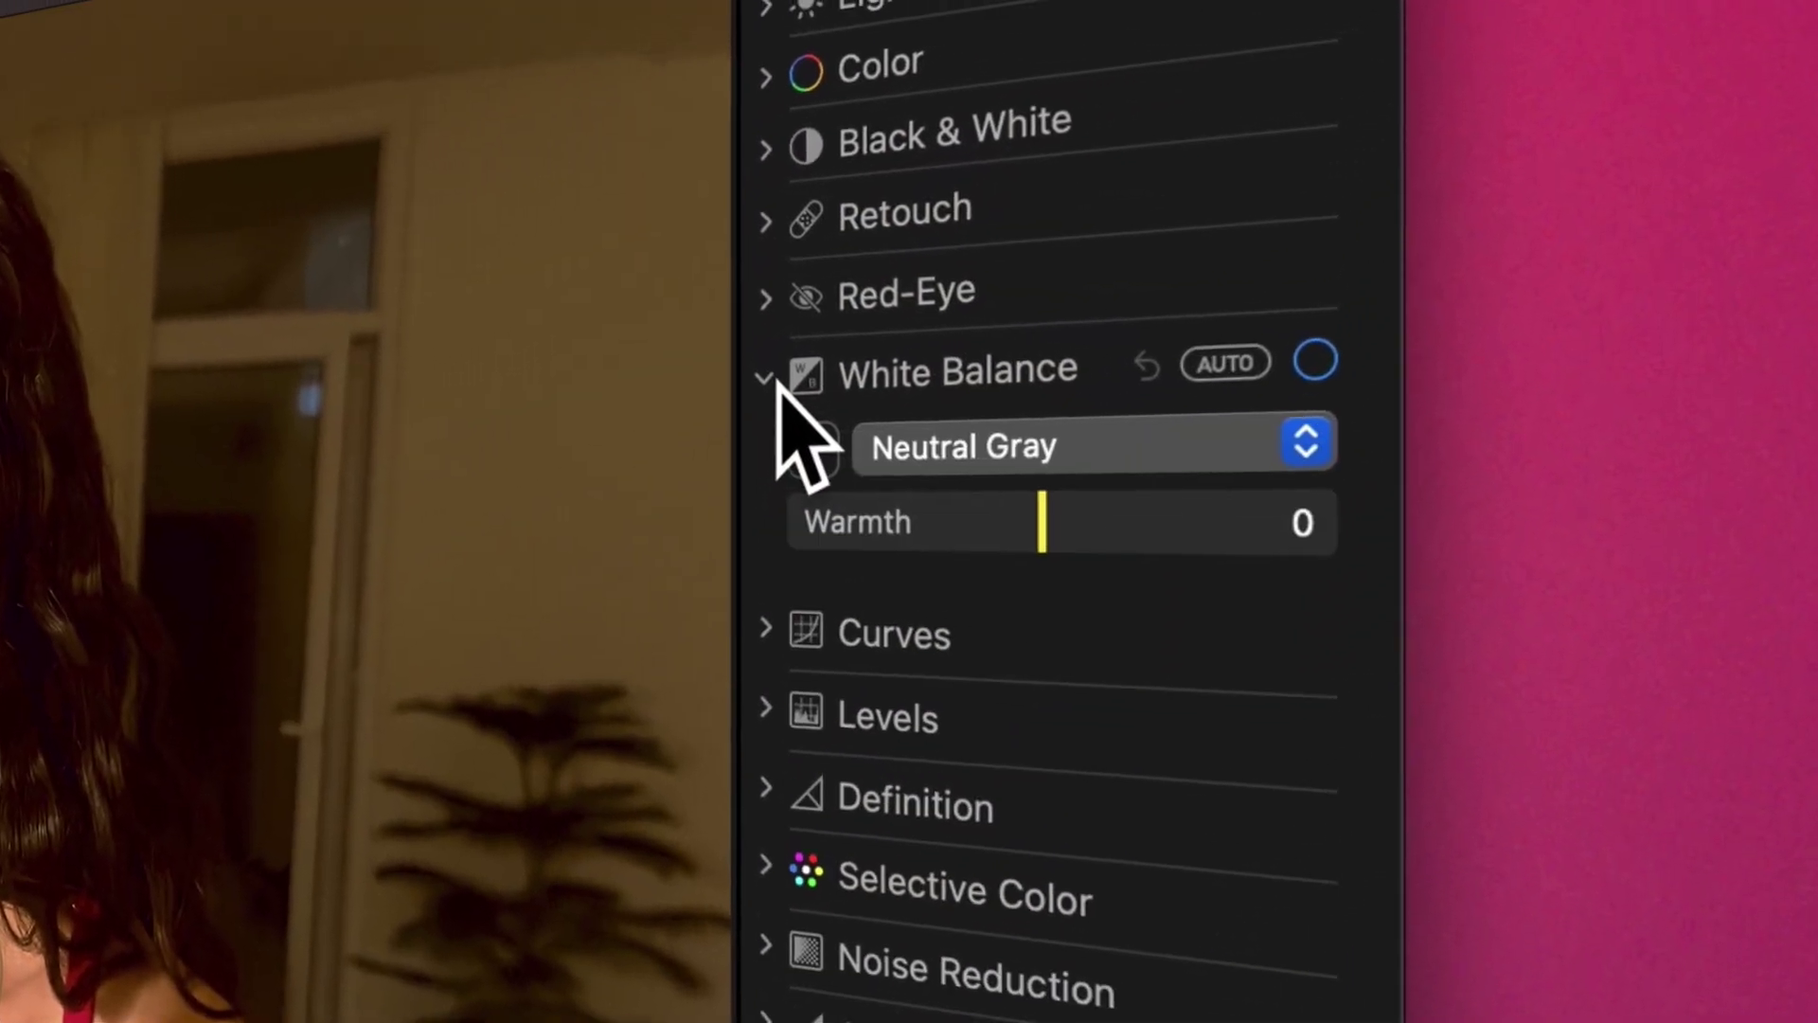
pyautogui.click(1203, 452)
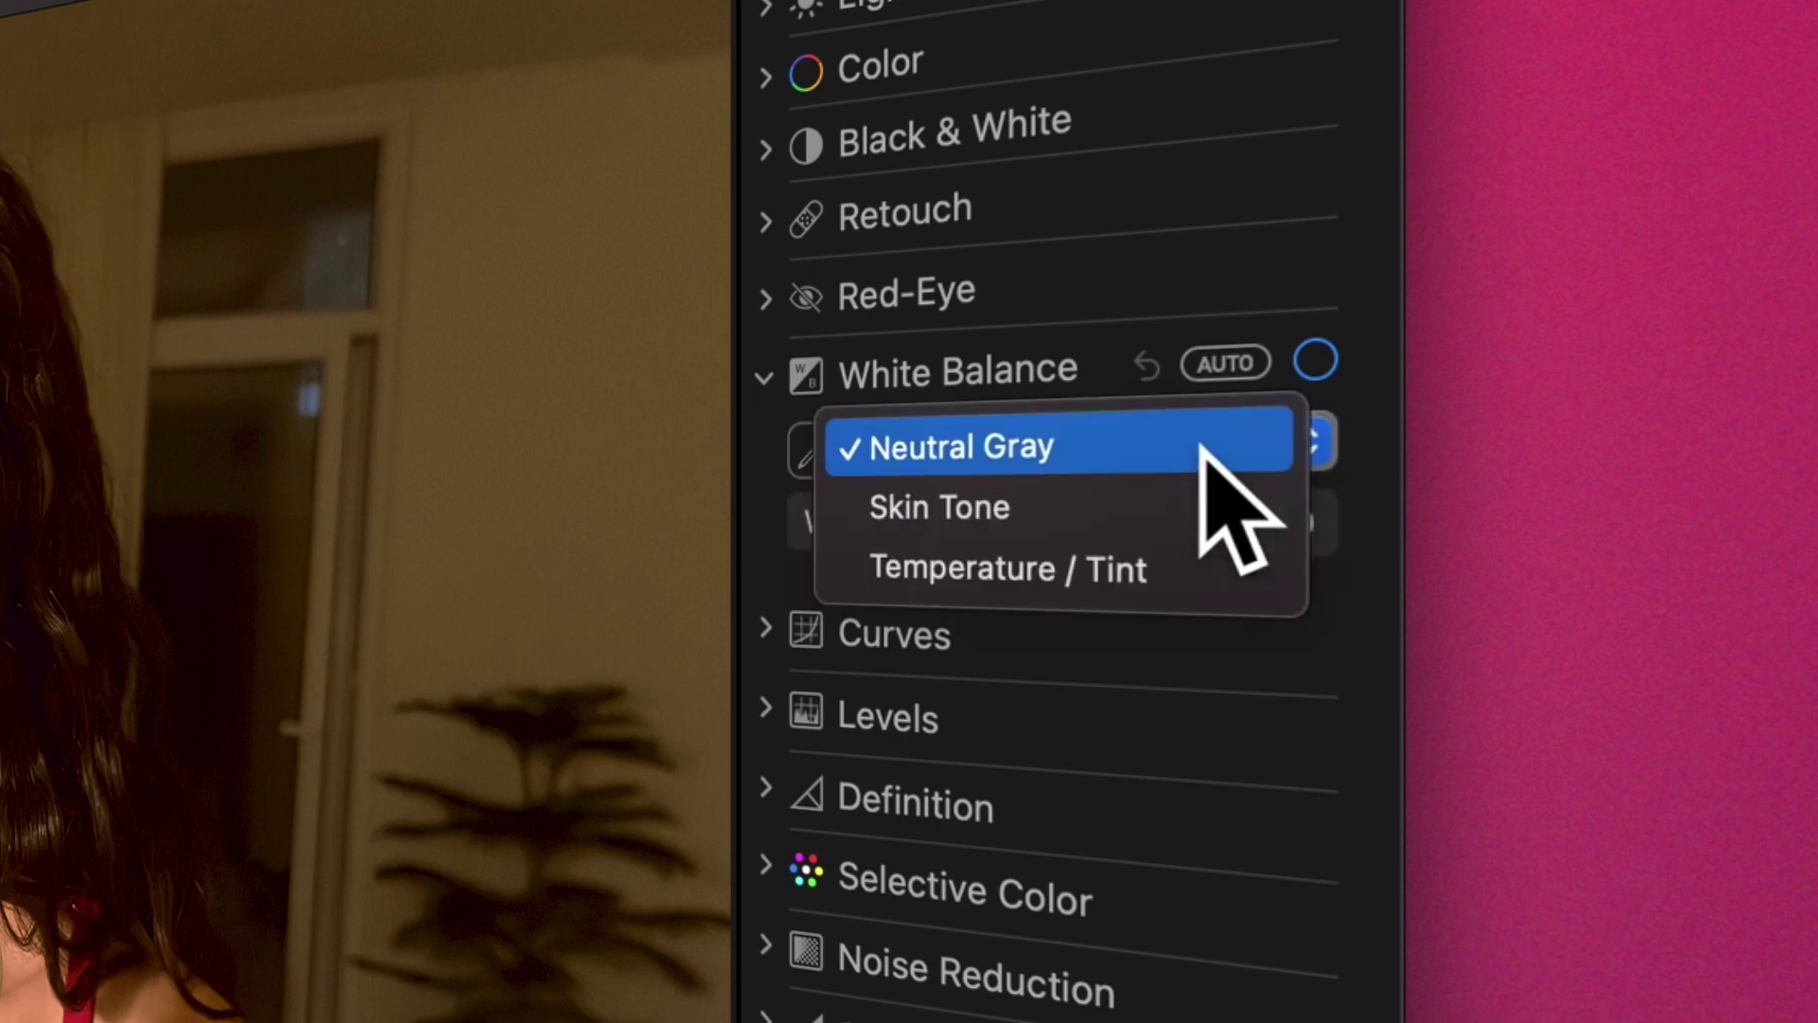
pyautogui.click(1174, 506)
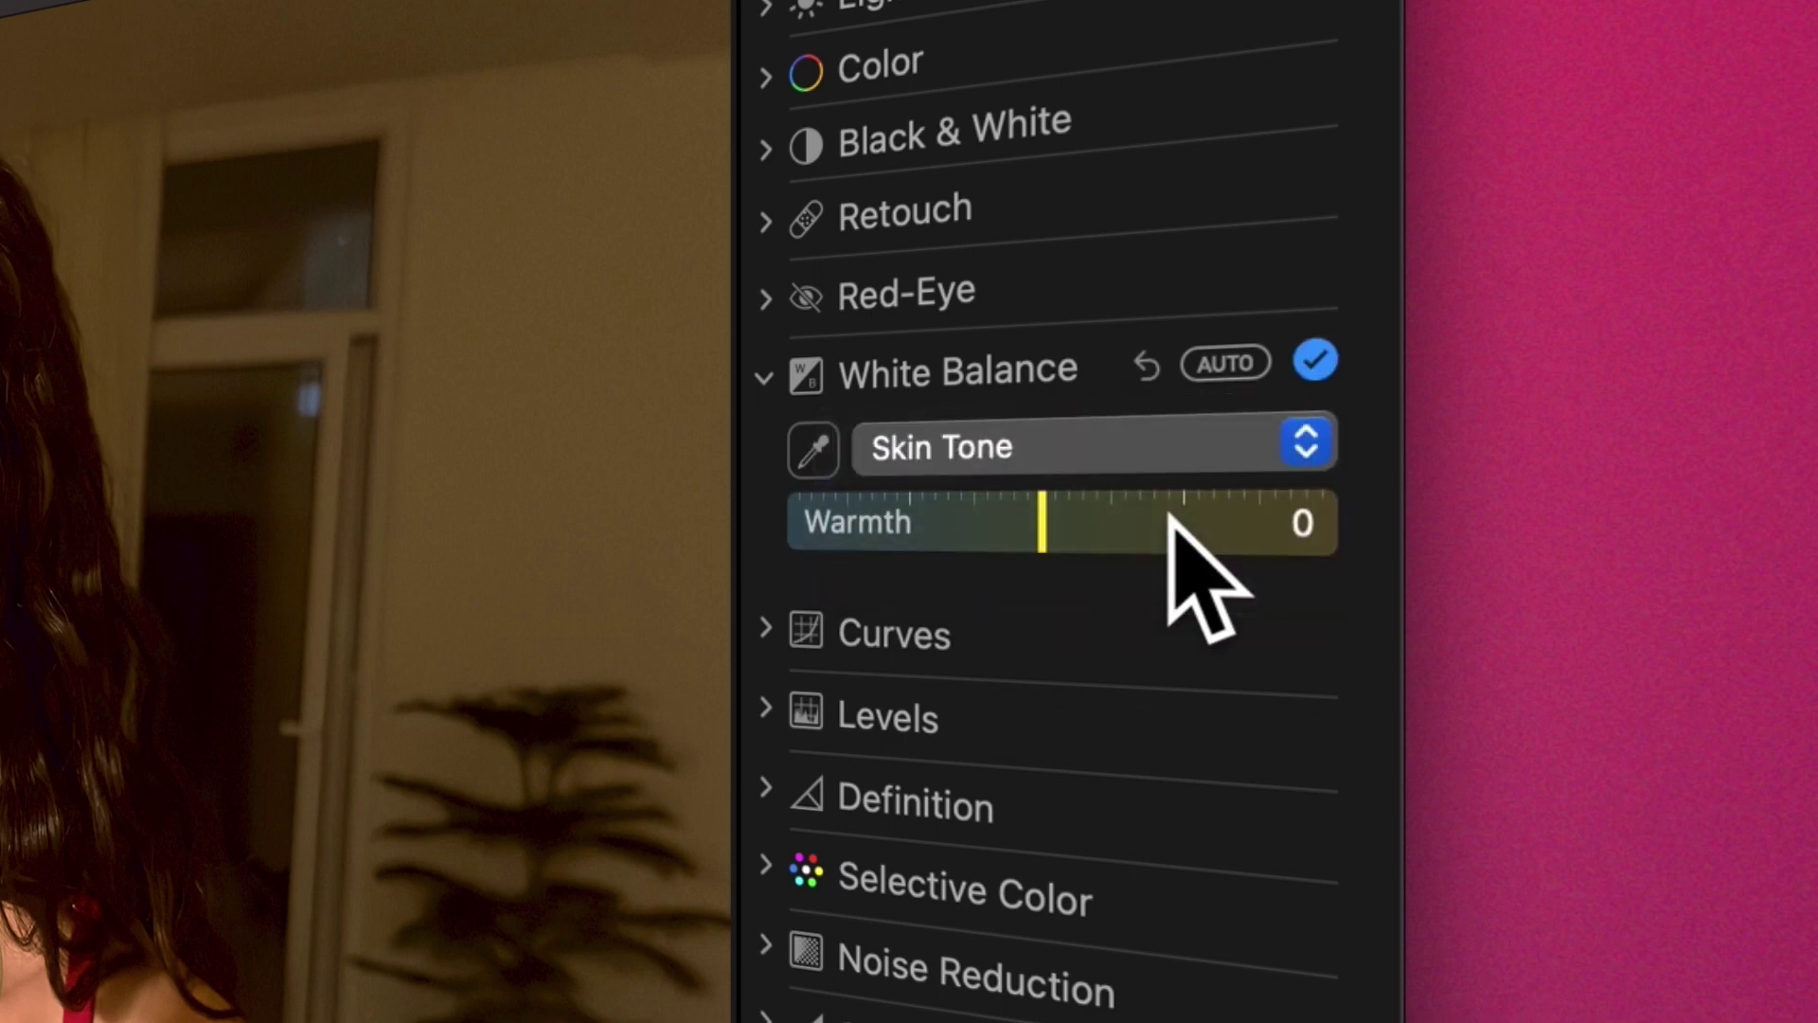
pyautogui.click(816, 453)
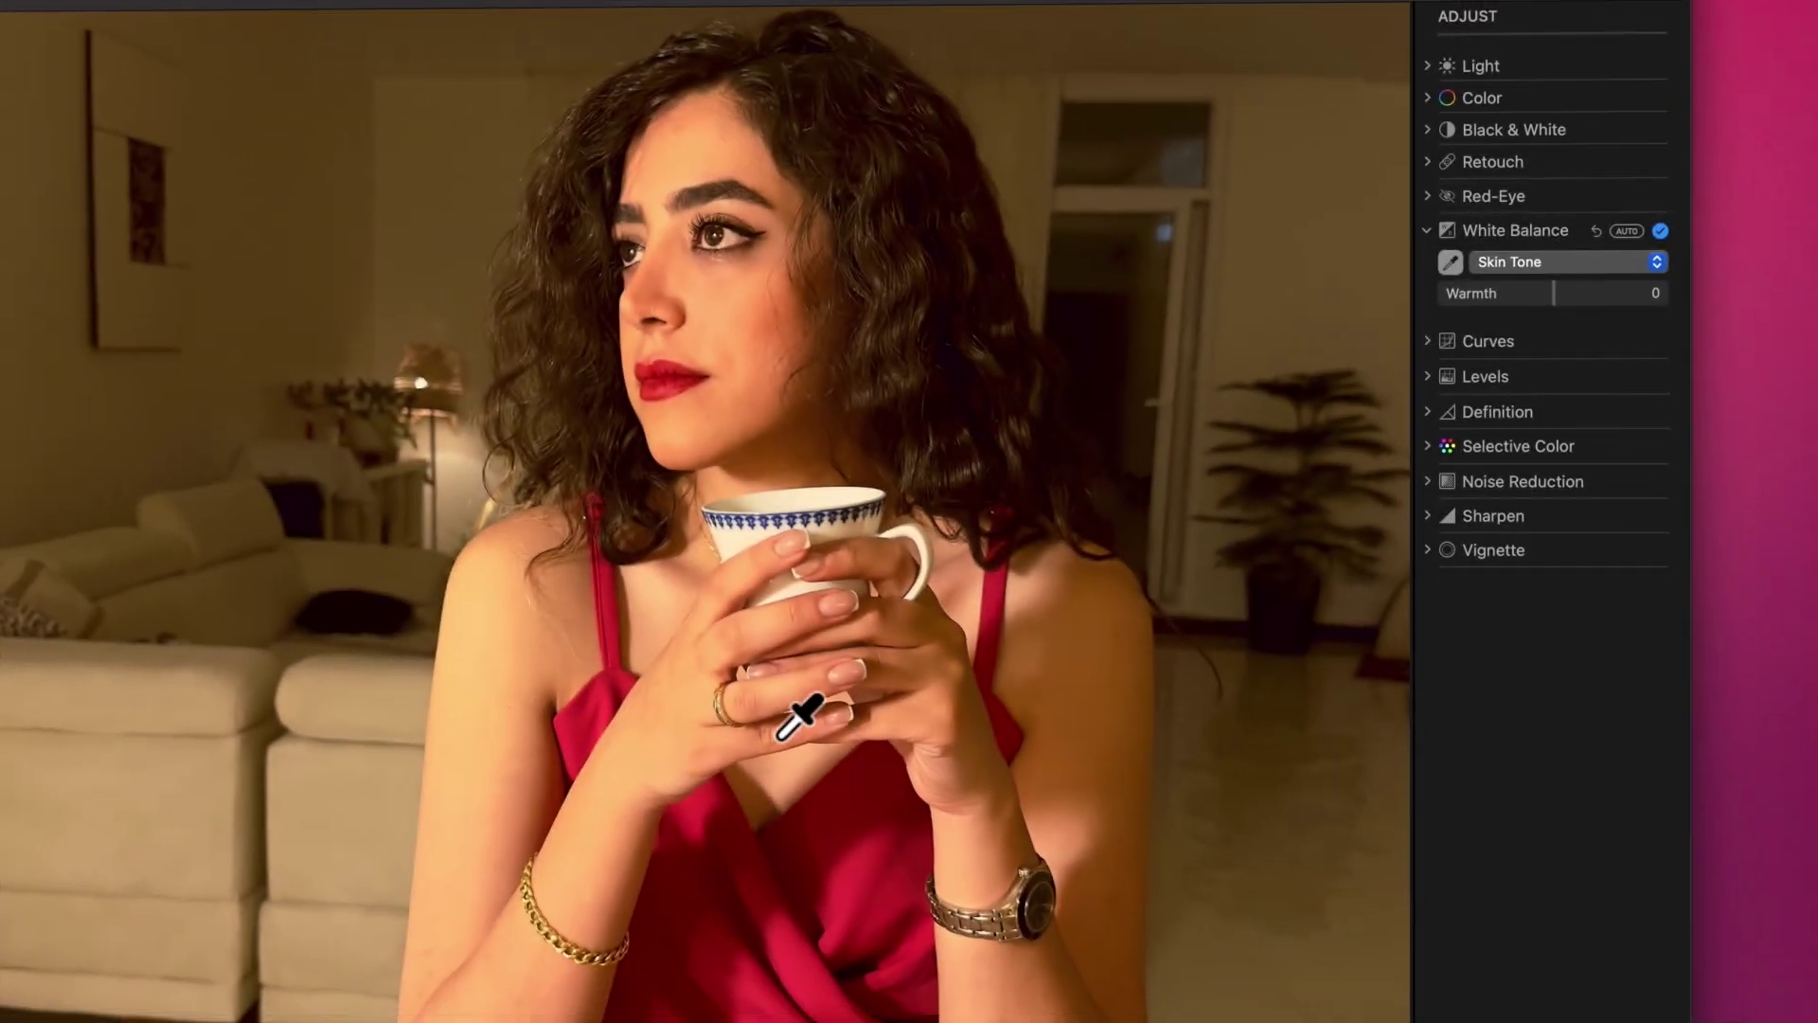
pyautogui.click(716, 719)
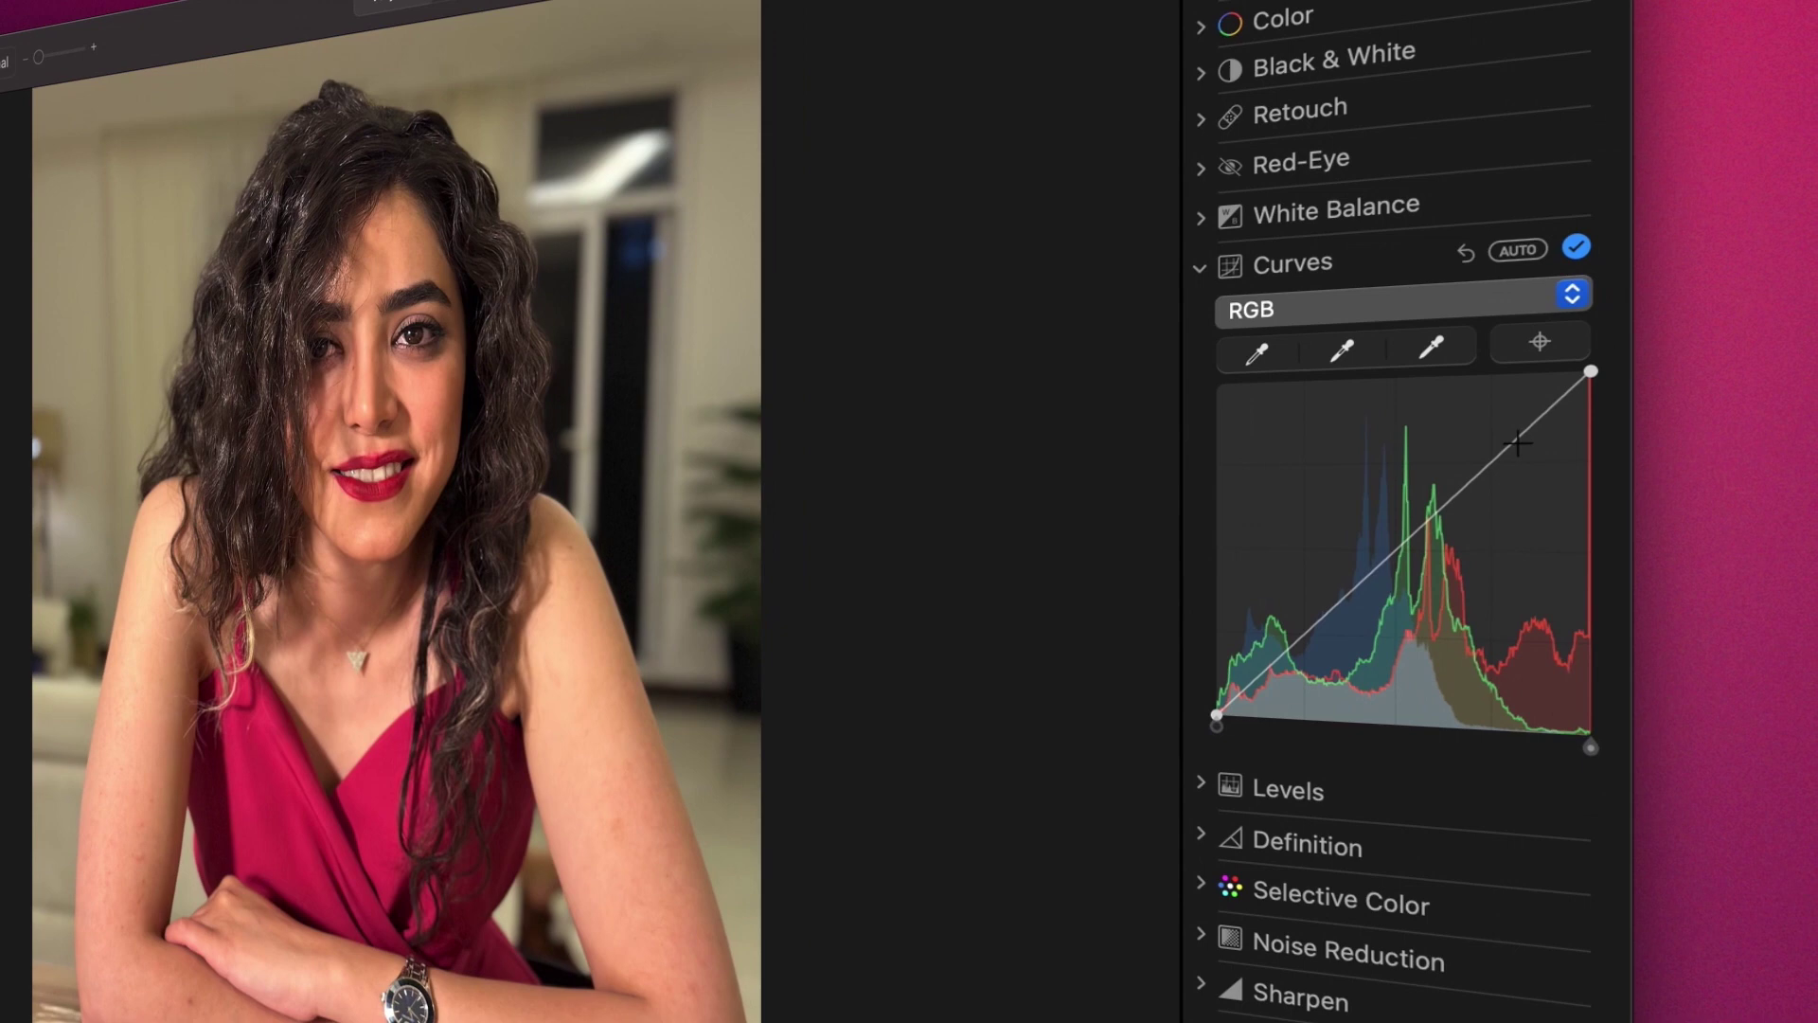
# - Bend the RGB tone curve into an S-curve, lifting highlights and deepening shadows
pyautogui.click(1517, 442)
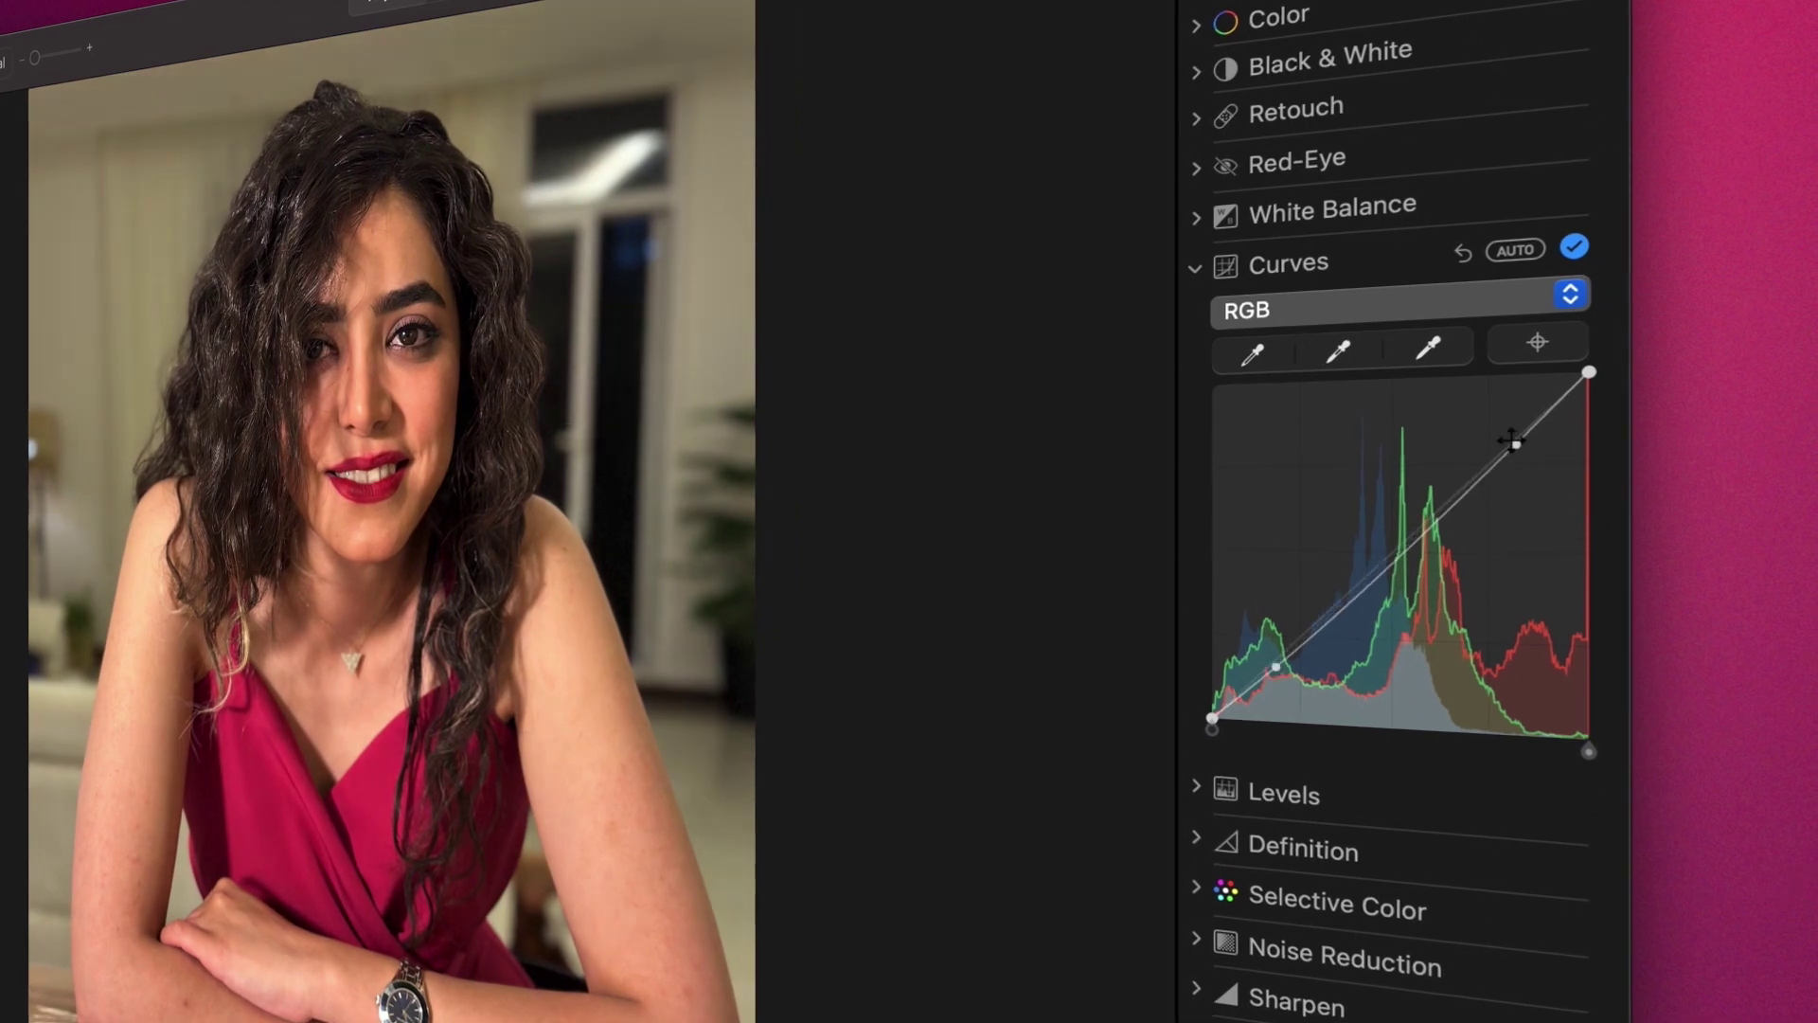
pyautogui.moveTo(1512, 442); pyautogui.dragTo(1500, 424)
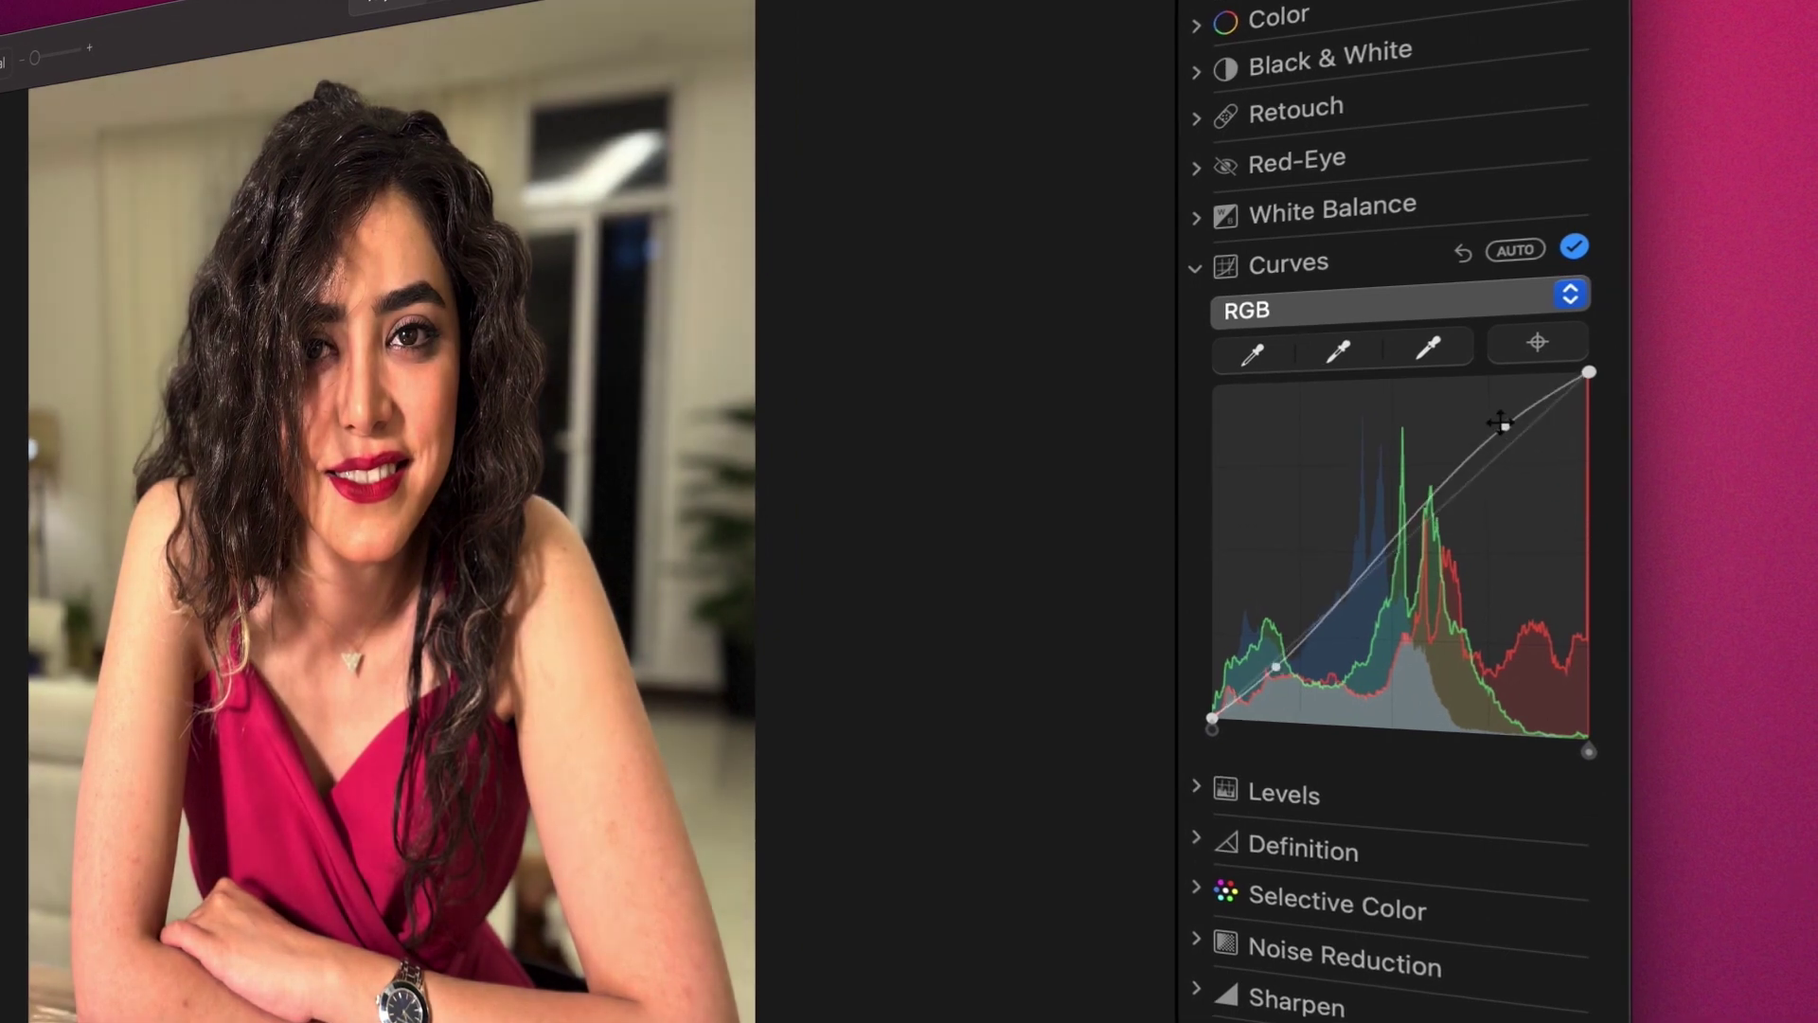
pyautogui.moveTo(1279, 665); pyautogui.dragTo(1279, 678)
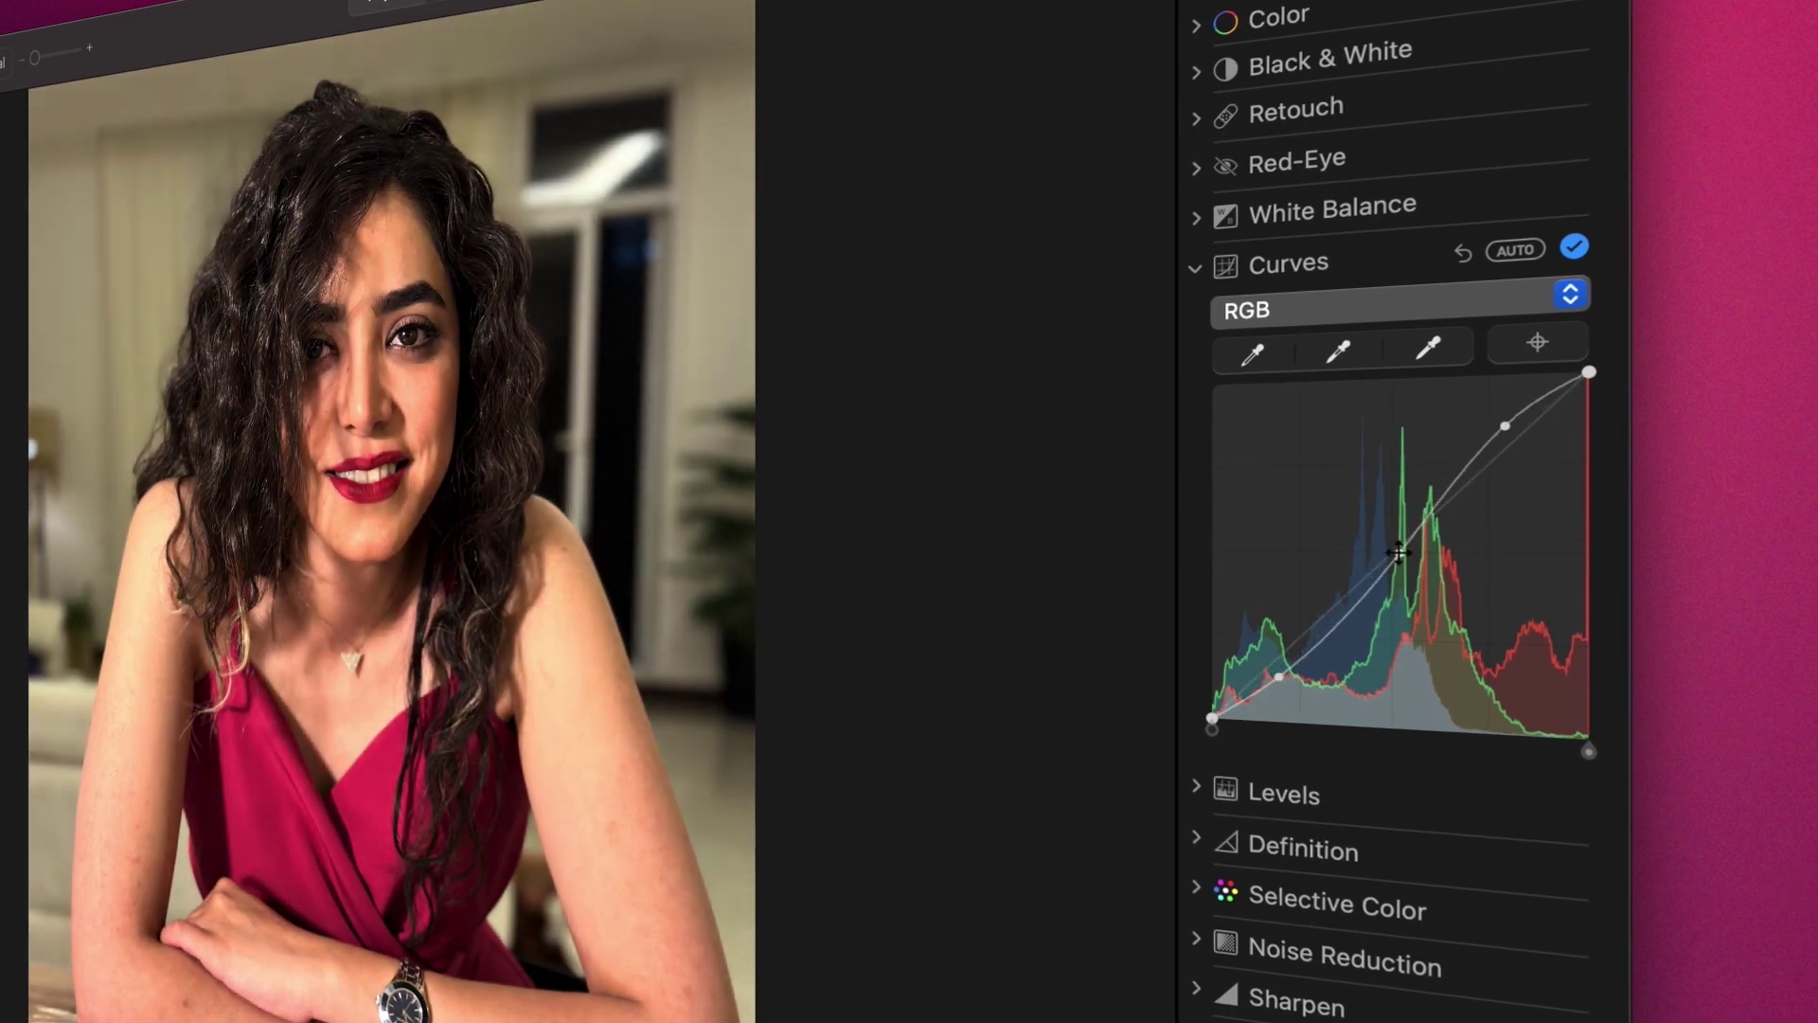
# - Cycle the curve channel through Green, Red and Blue, raising the Blue curve slightly
pyautogui.click(1373, 310)
pyautogui.click(1367, 344)
pyautogui.click(1364, 305)
pyautogui.click(1360, 275)
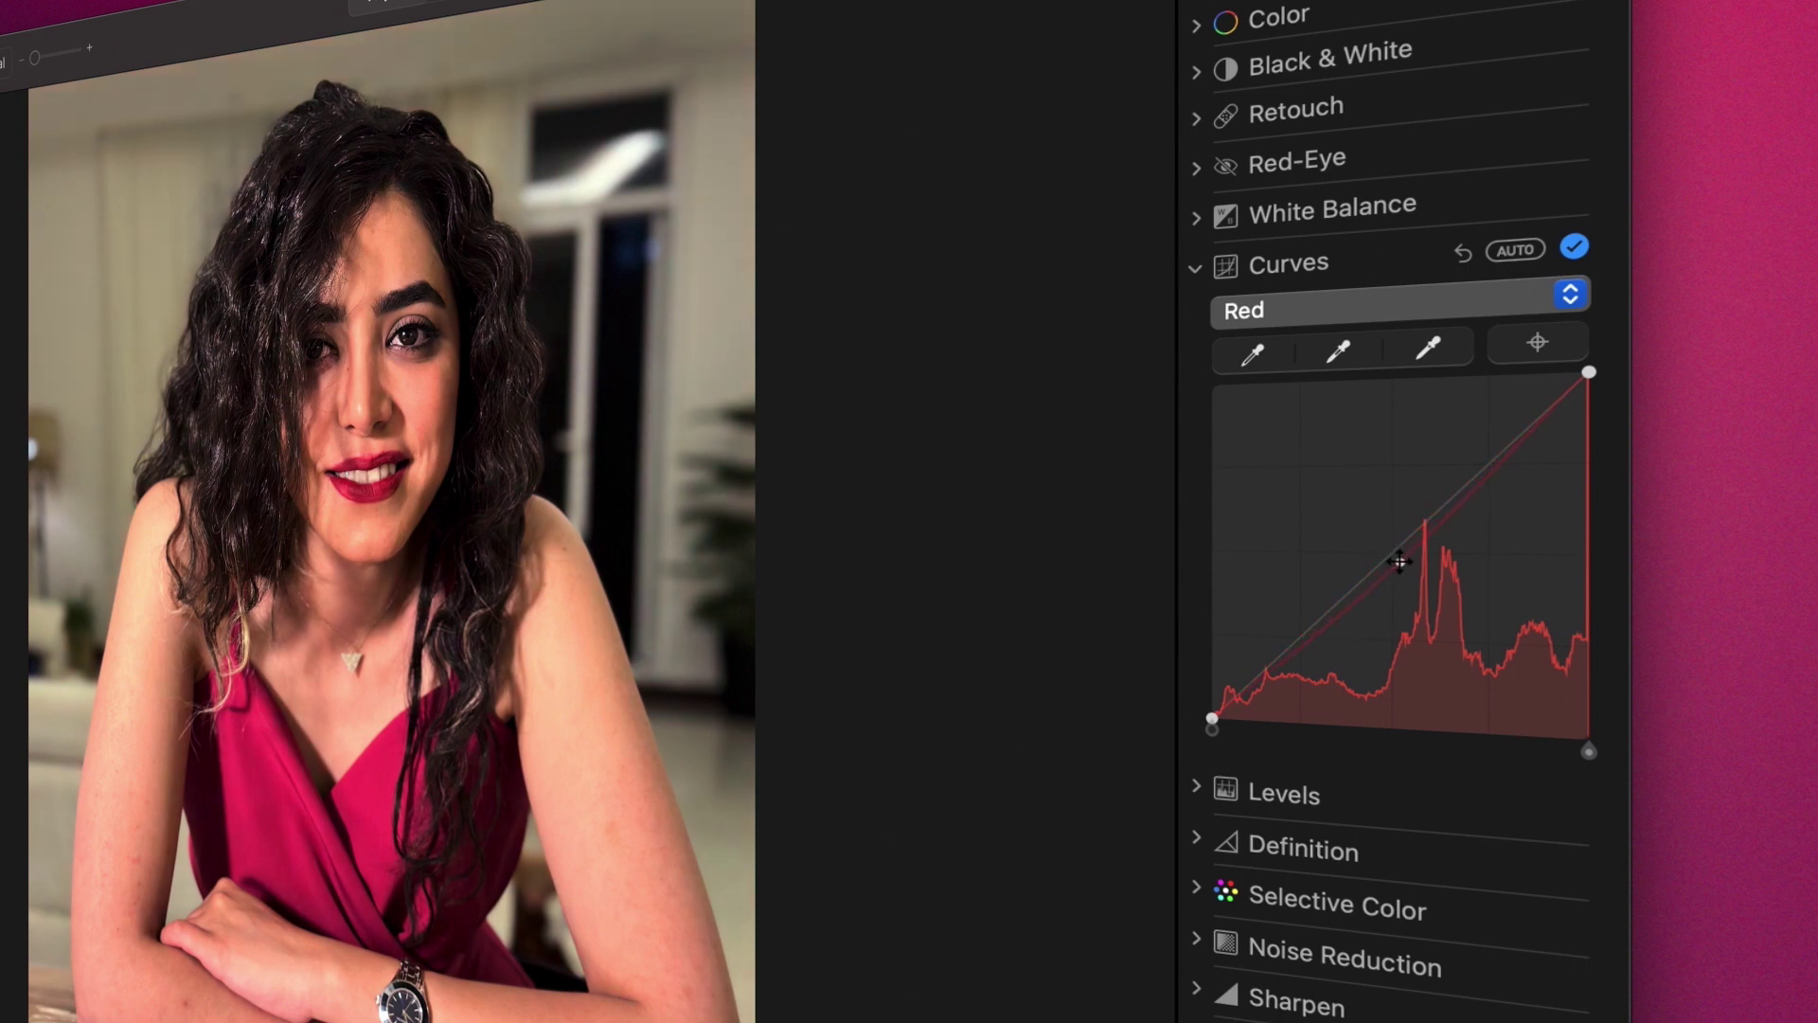
pyautogui.click(1360, 311)
pyautogui.click(1358, 384)
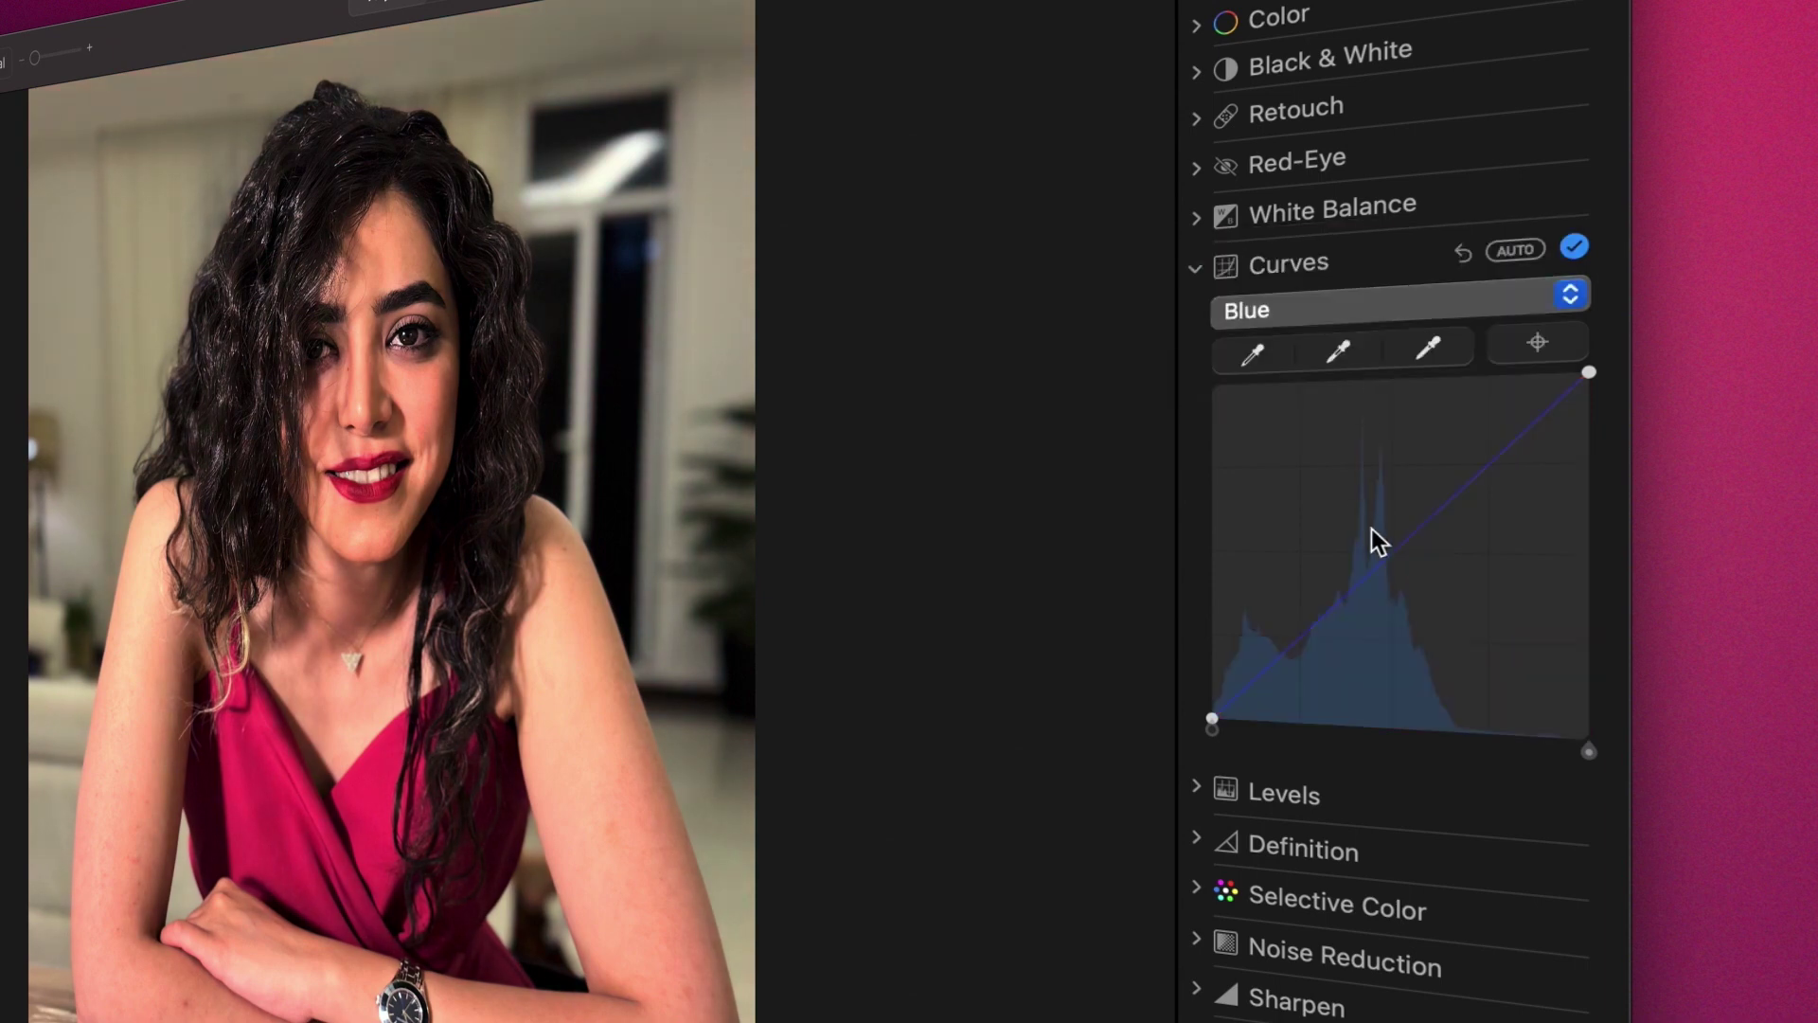
pyautogui.moveTo(1372, 536); pyautogui.dragTo(1389, 531)
pyautogui.click(1363, 310)
pyautogui.click(1342, 236)
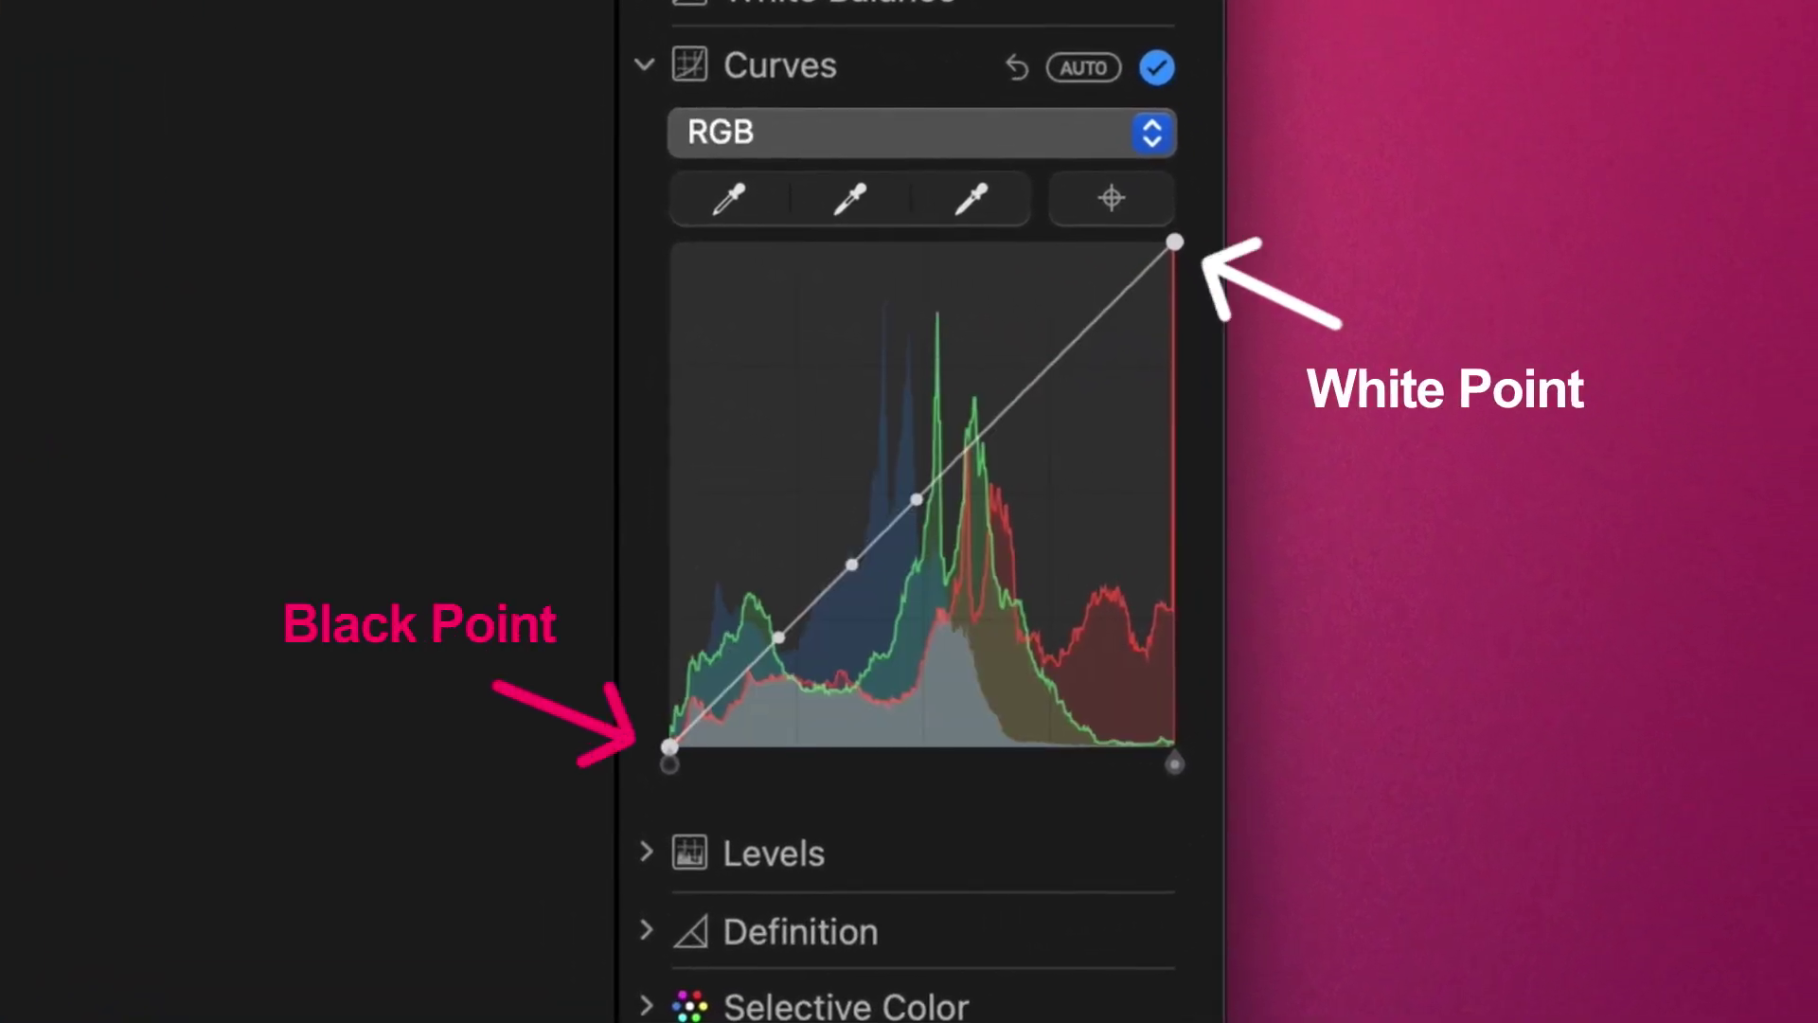
# - Reshape the RGB curve with three points and bend it up to brighten the portrait
pyautogui.moveTo(913, 495); pyautogui.dragTo(913, 484)
pyautogui.moveTo(849, 559); pyautogui.dragTo(844, 545)
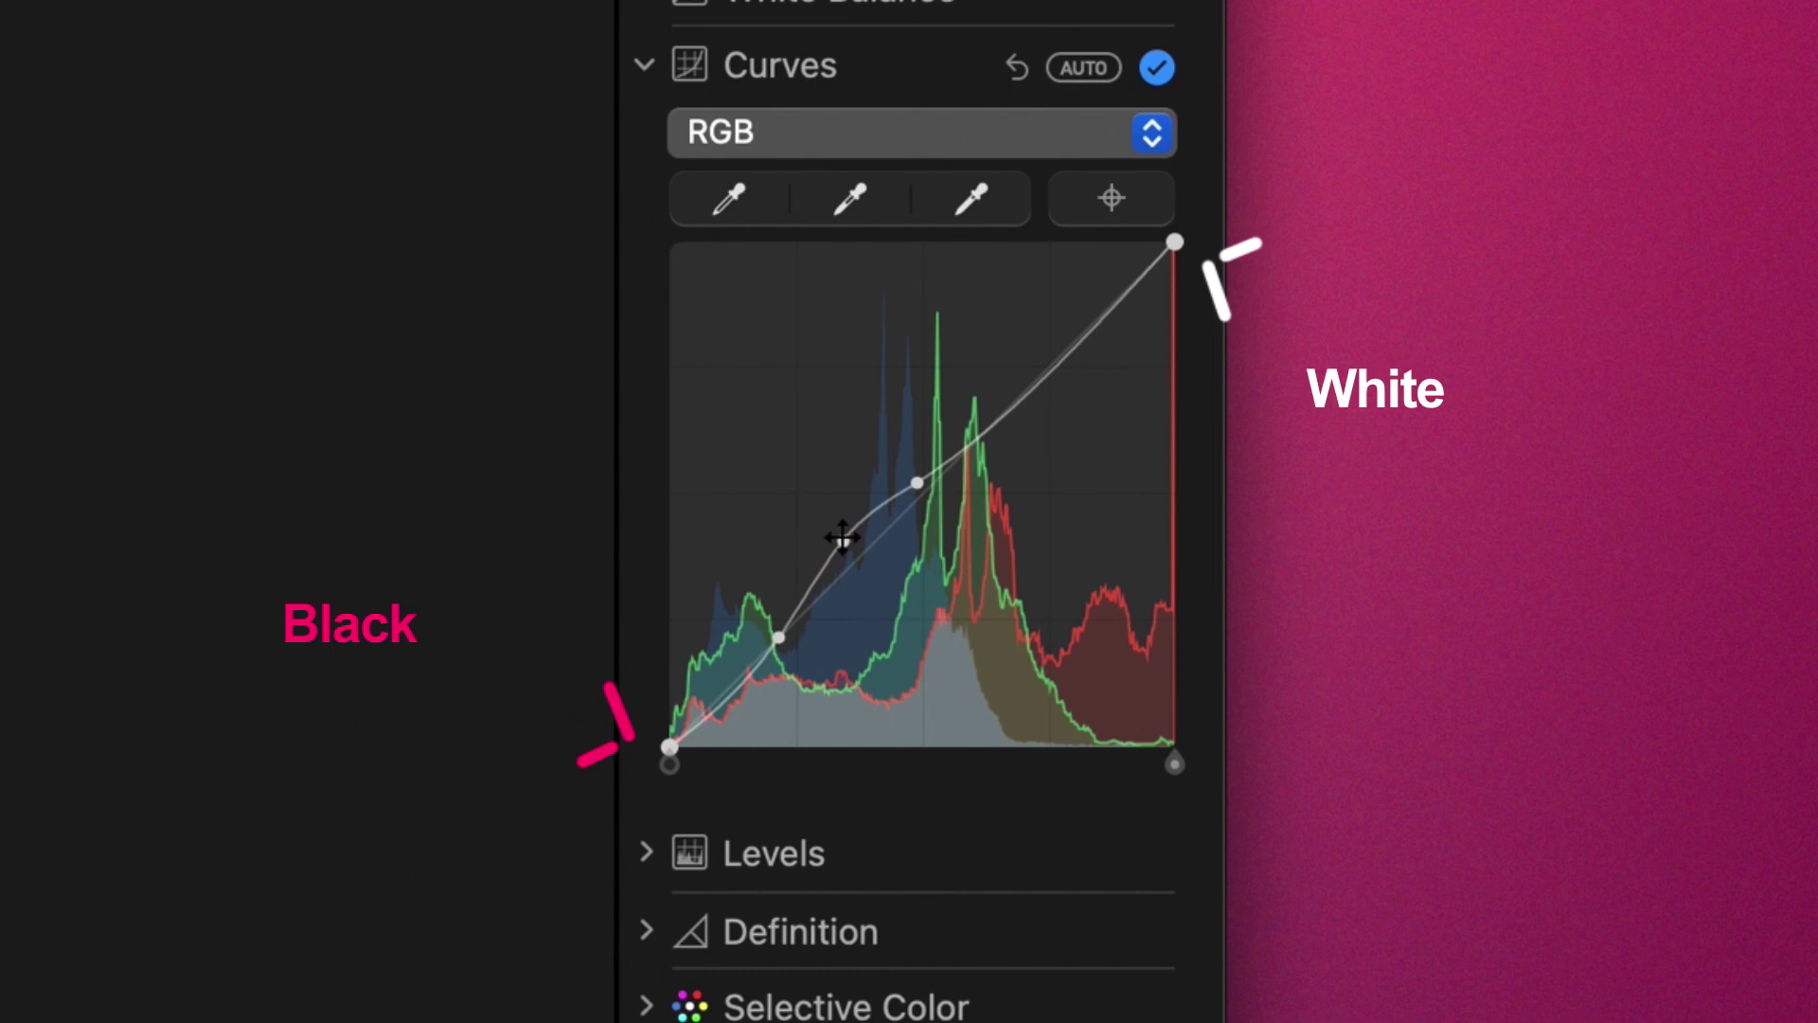
pyautogui.moveTo(782, 635); pyautogui.dragTo(784, 643)
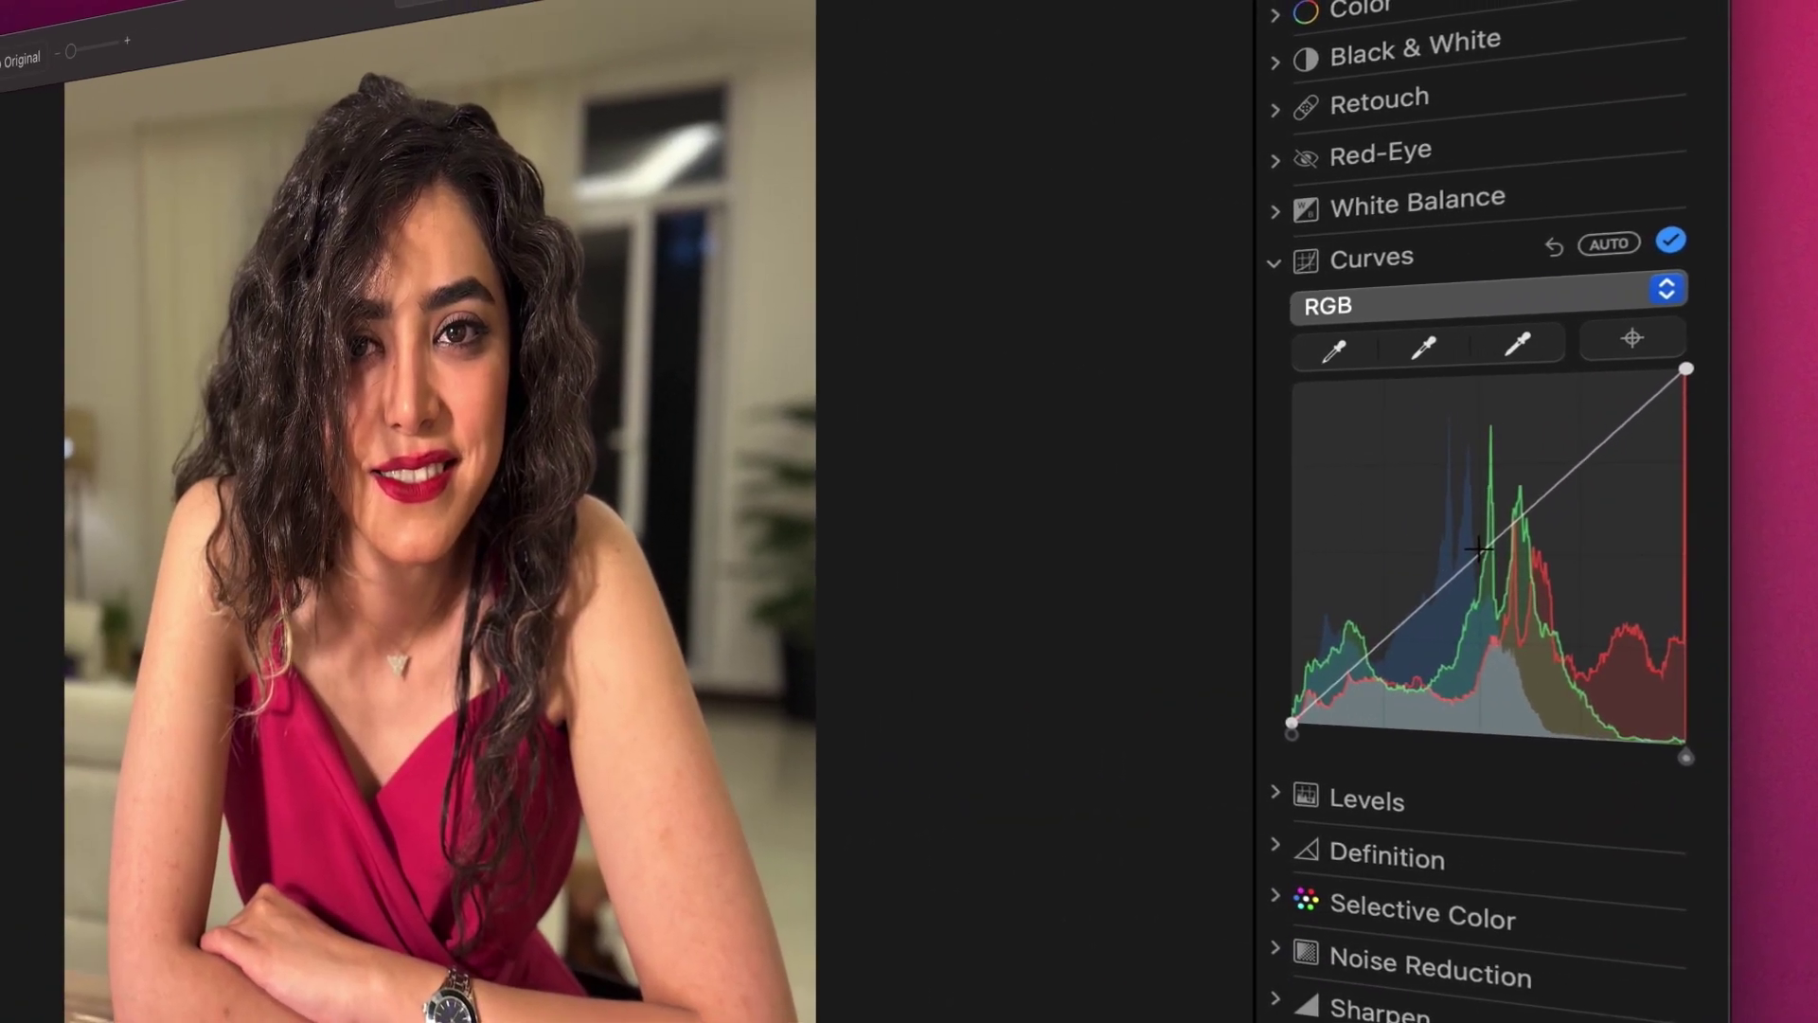
pyautogui.moveTo(1480, 545)
pyautogui.mouseDown()
pyautogui.moveTo(1491, 455)
pyautogui.moveTo(1496, 614)
pyautogui.moveTo(1479, 549)
pyautogui.moveTo(1420, 535)
pyautogui.moveTo(1561, 545)
pyautogui.moveTo(1507, 536)
pyautogui.mouseUp()
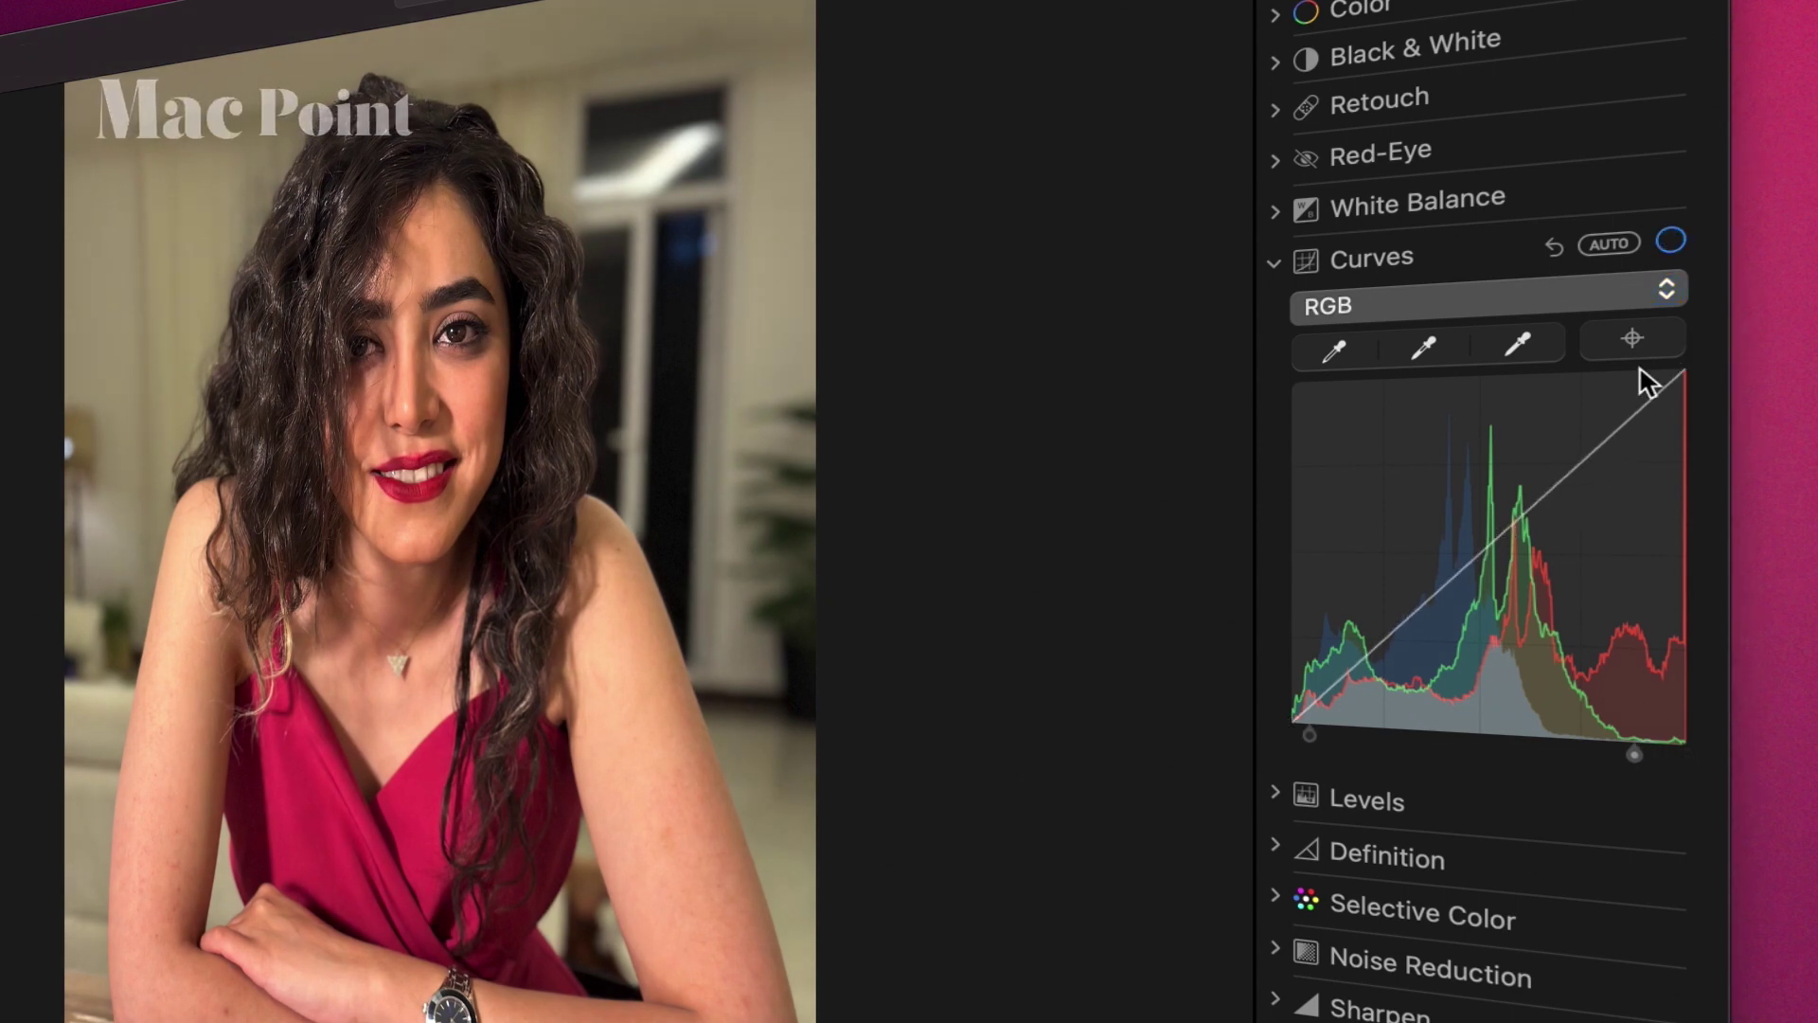
# - View the Red curve, apply Auto curves, and try the black-, gray- and white-point pickers
pyautogui.click(1565, 303)
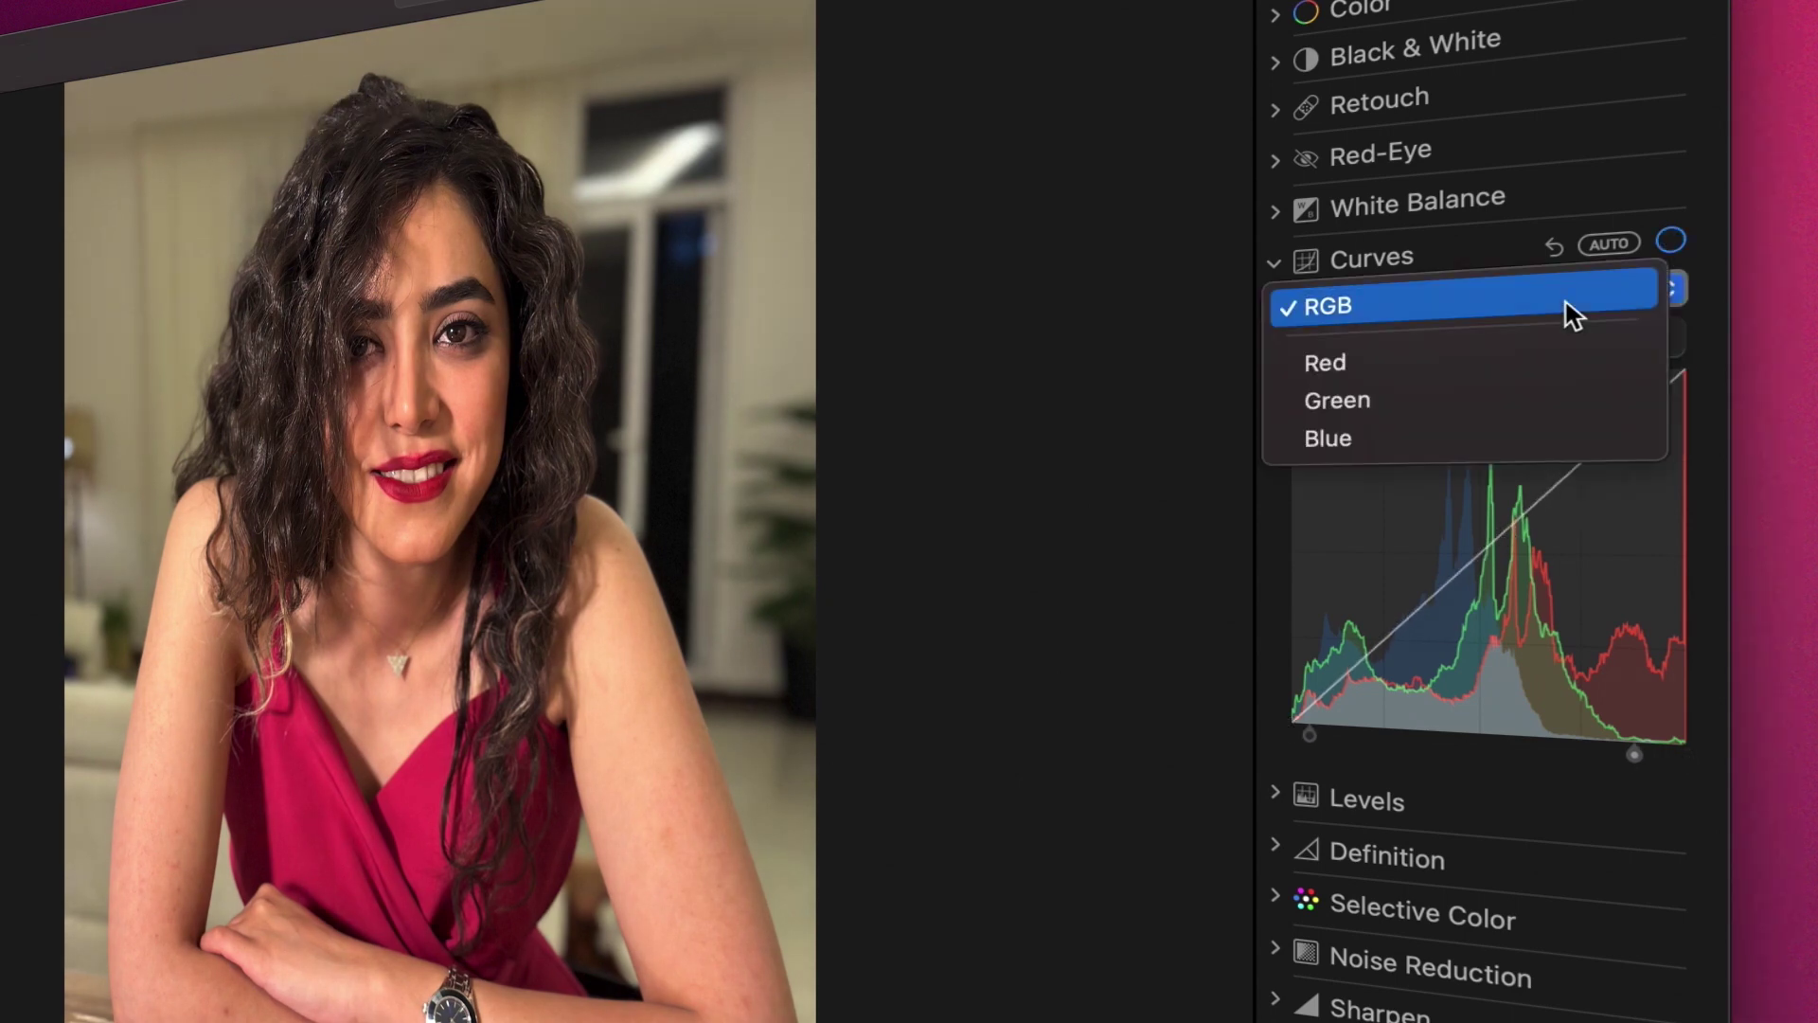
pyautogui.click(1532, 360)
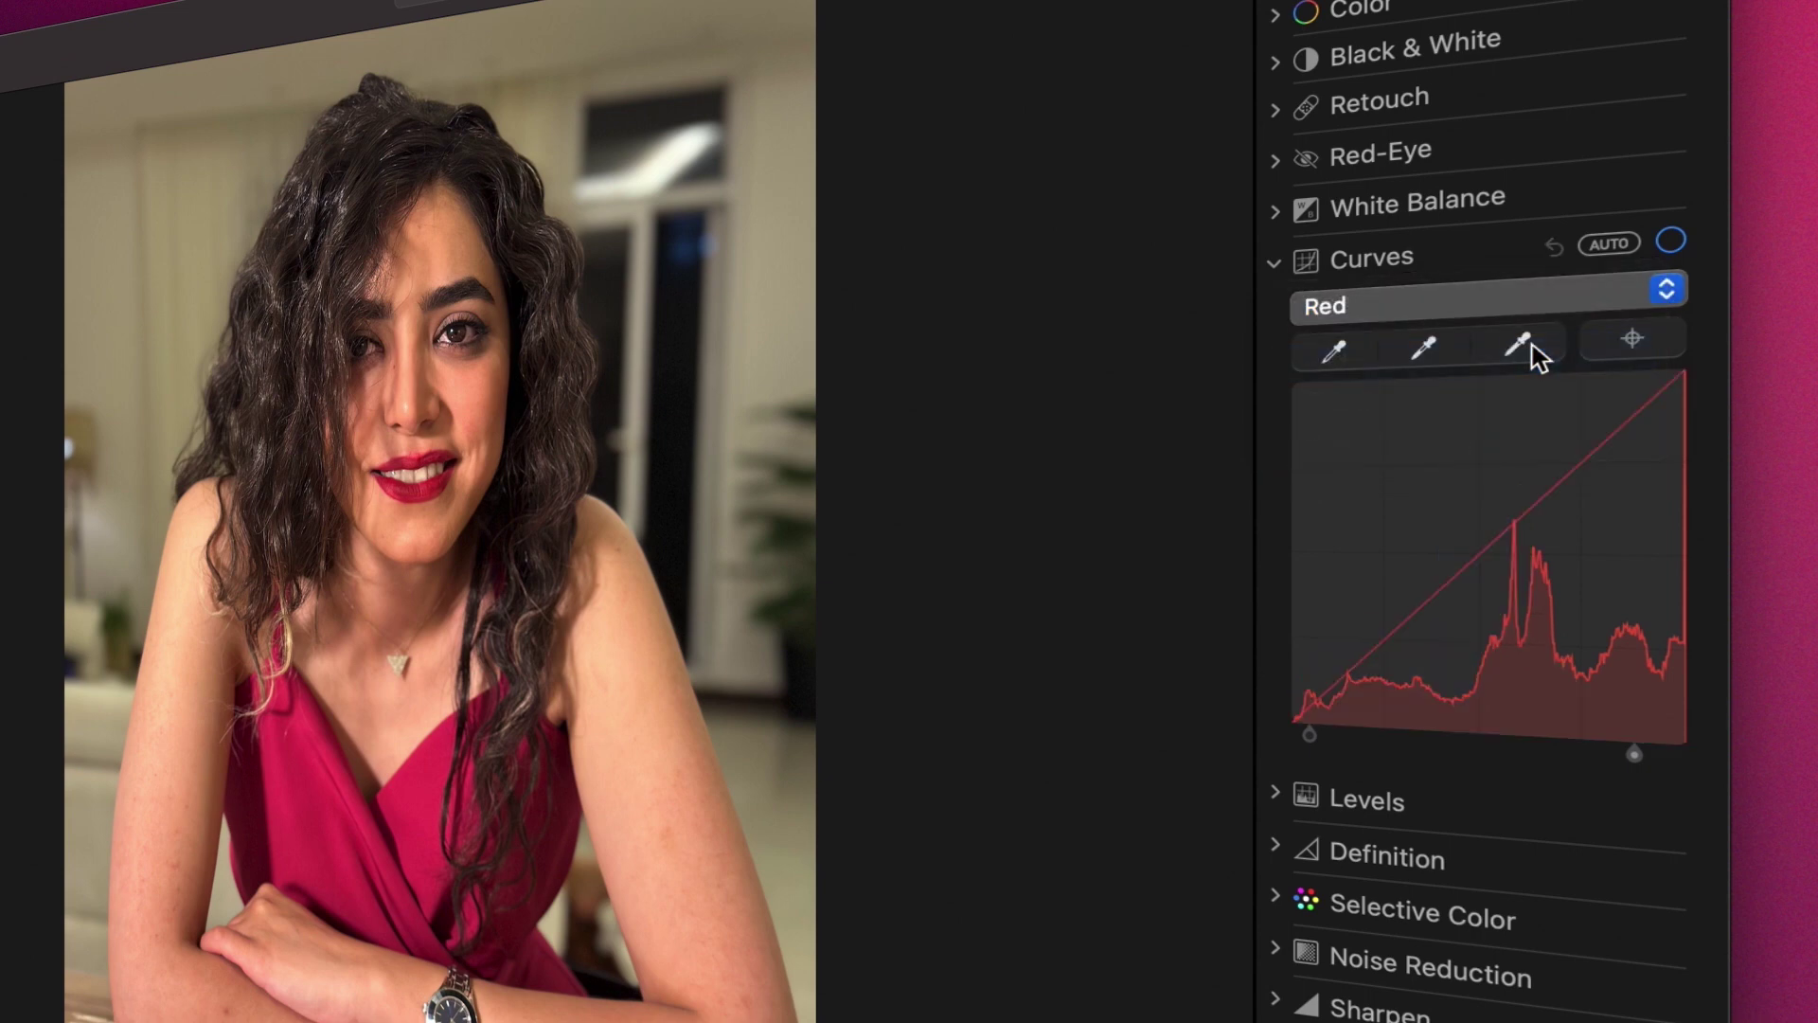
pyautogui.click(1609, 244)
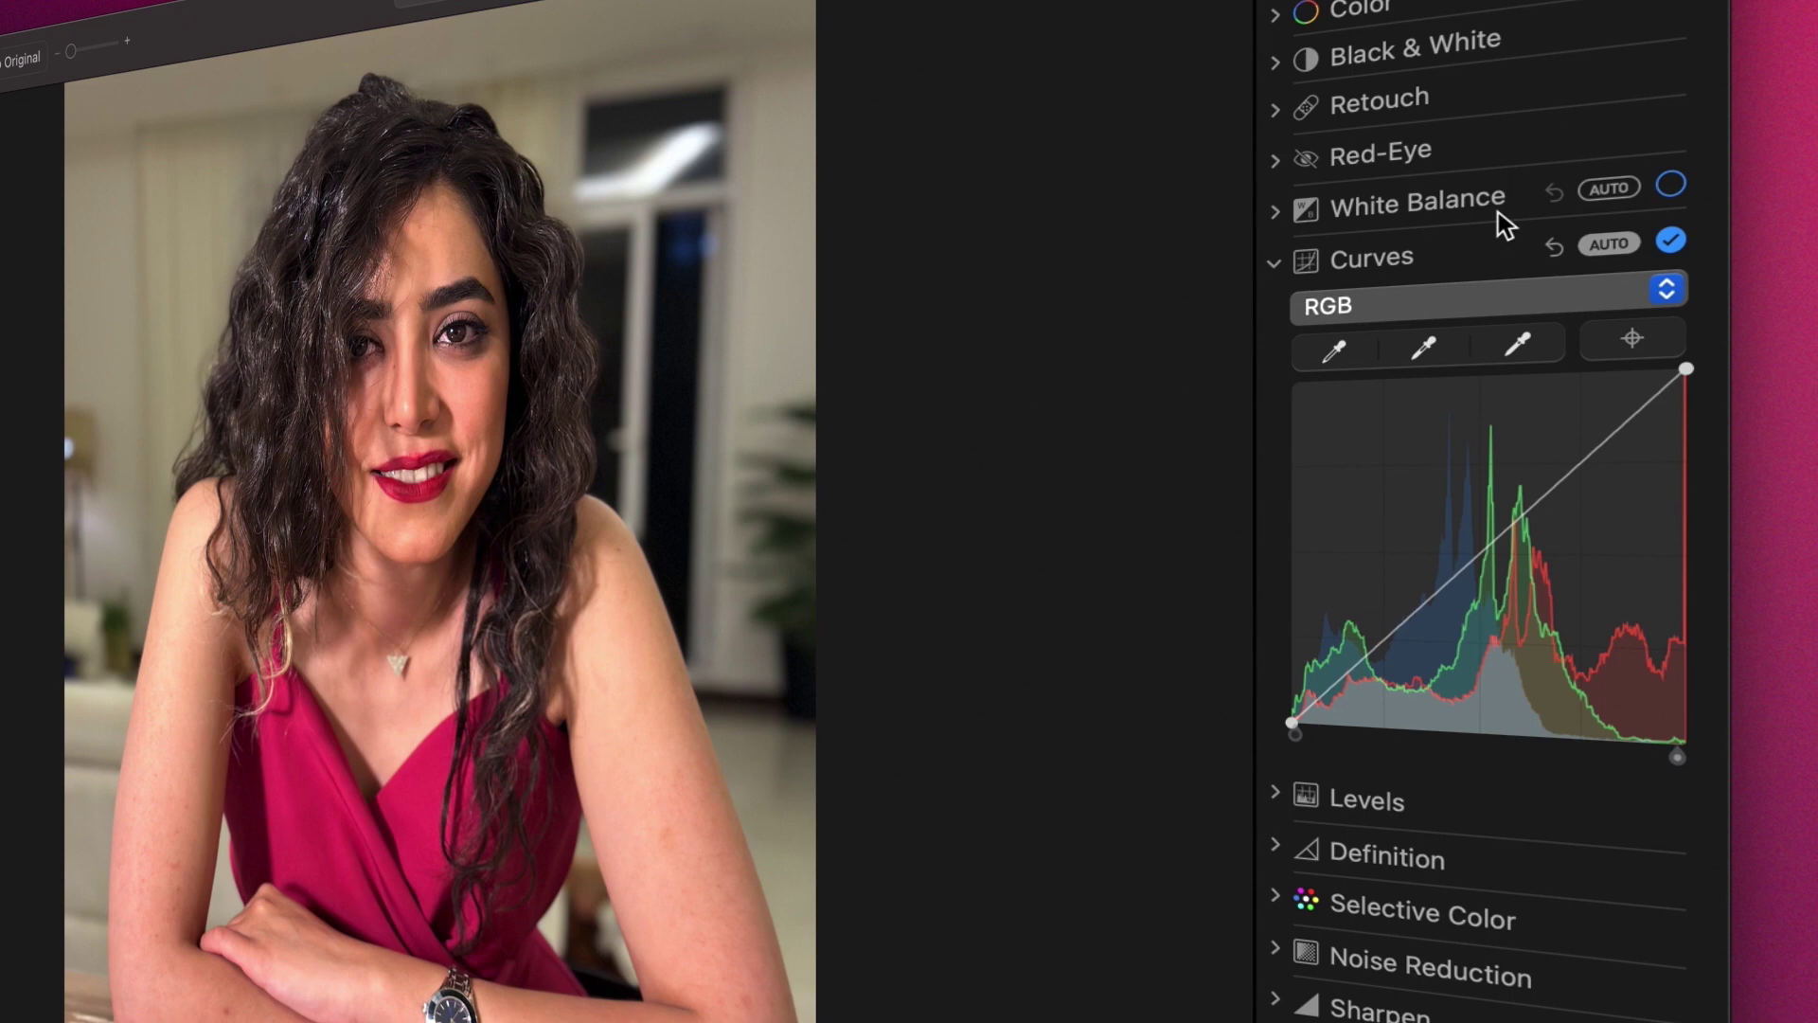
pyautogui.click(1334, 350)
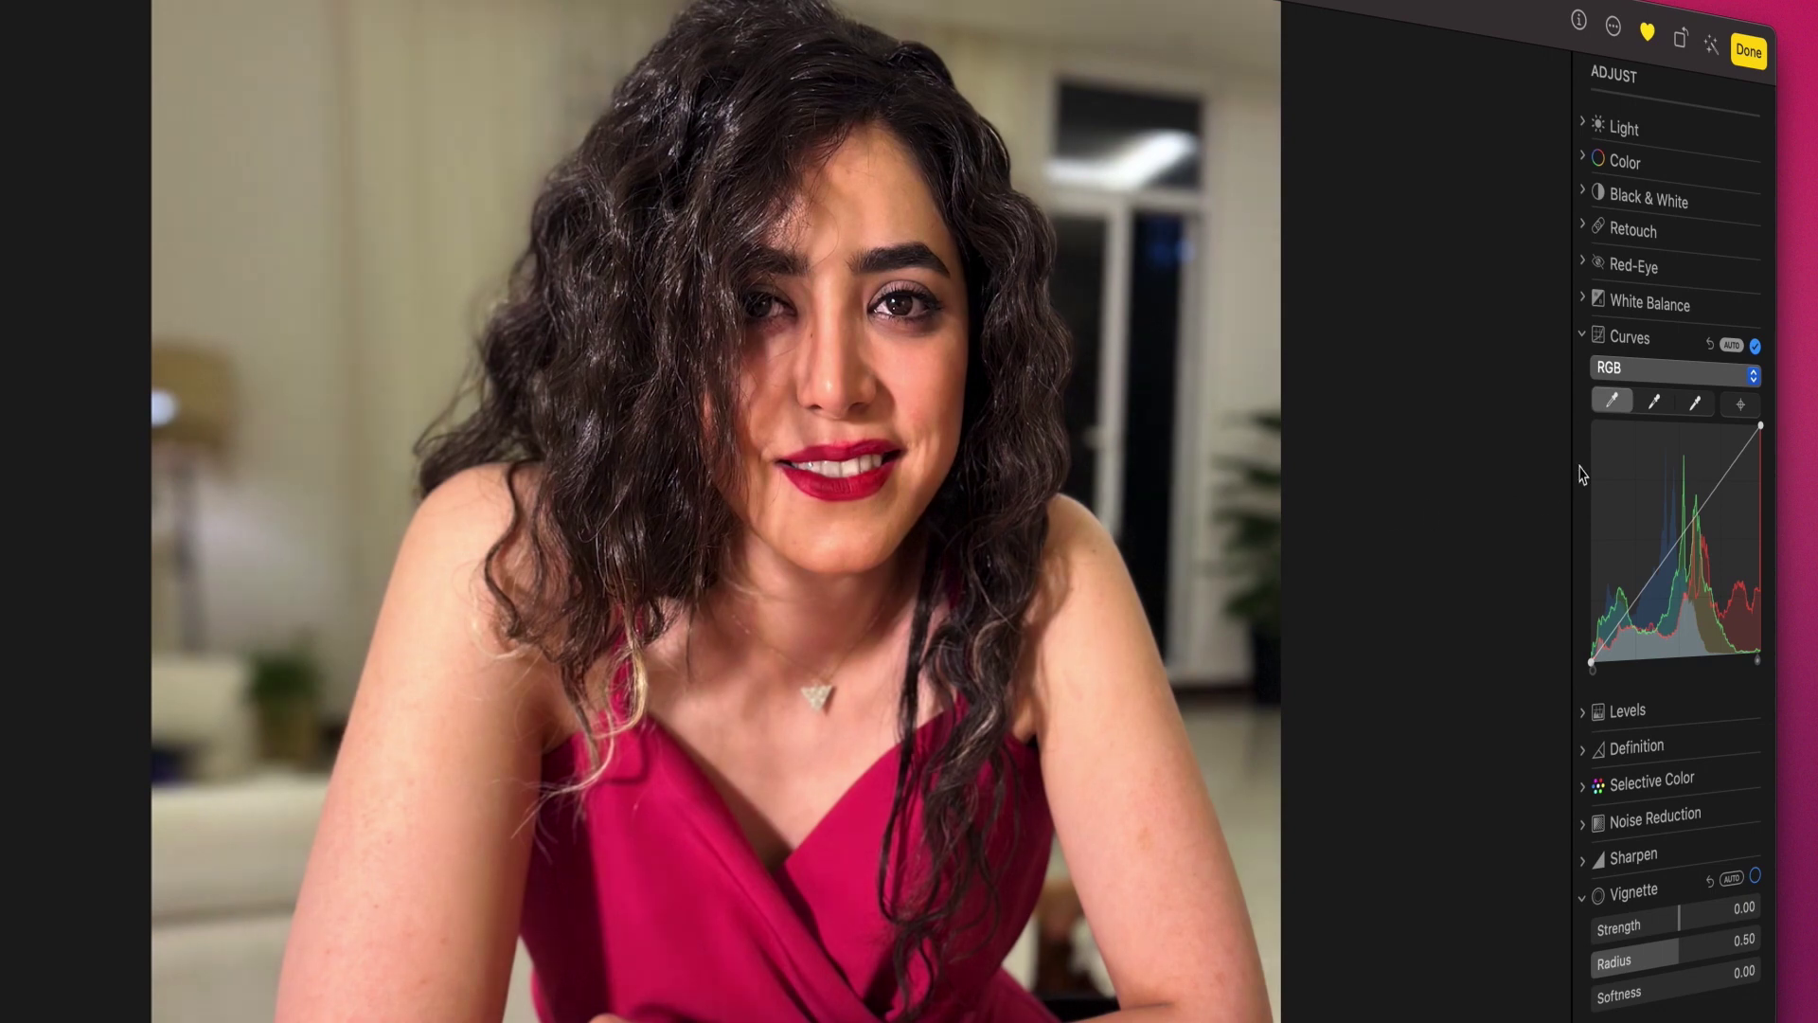
pyautogui.click(1656, 404)
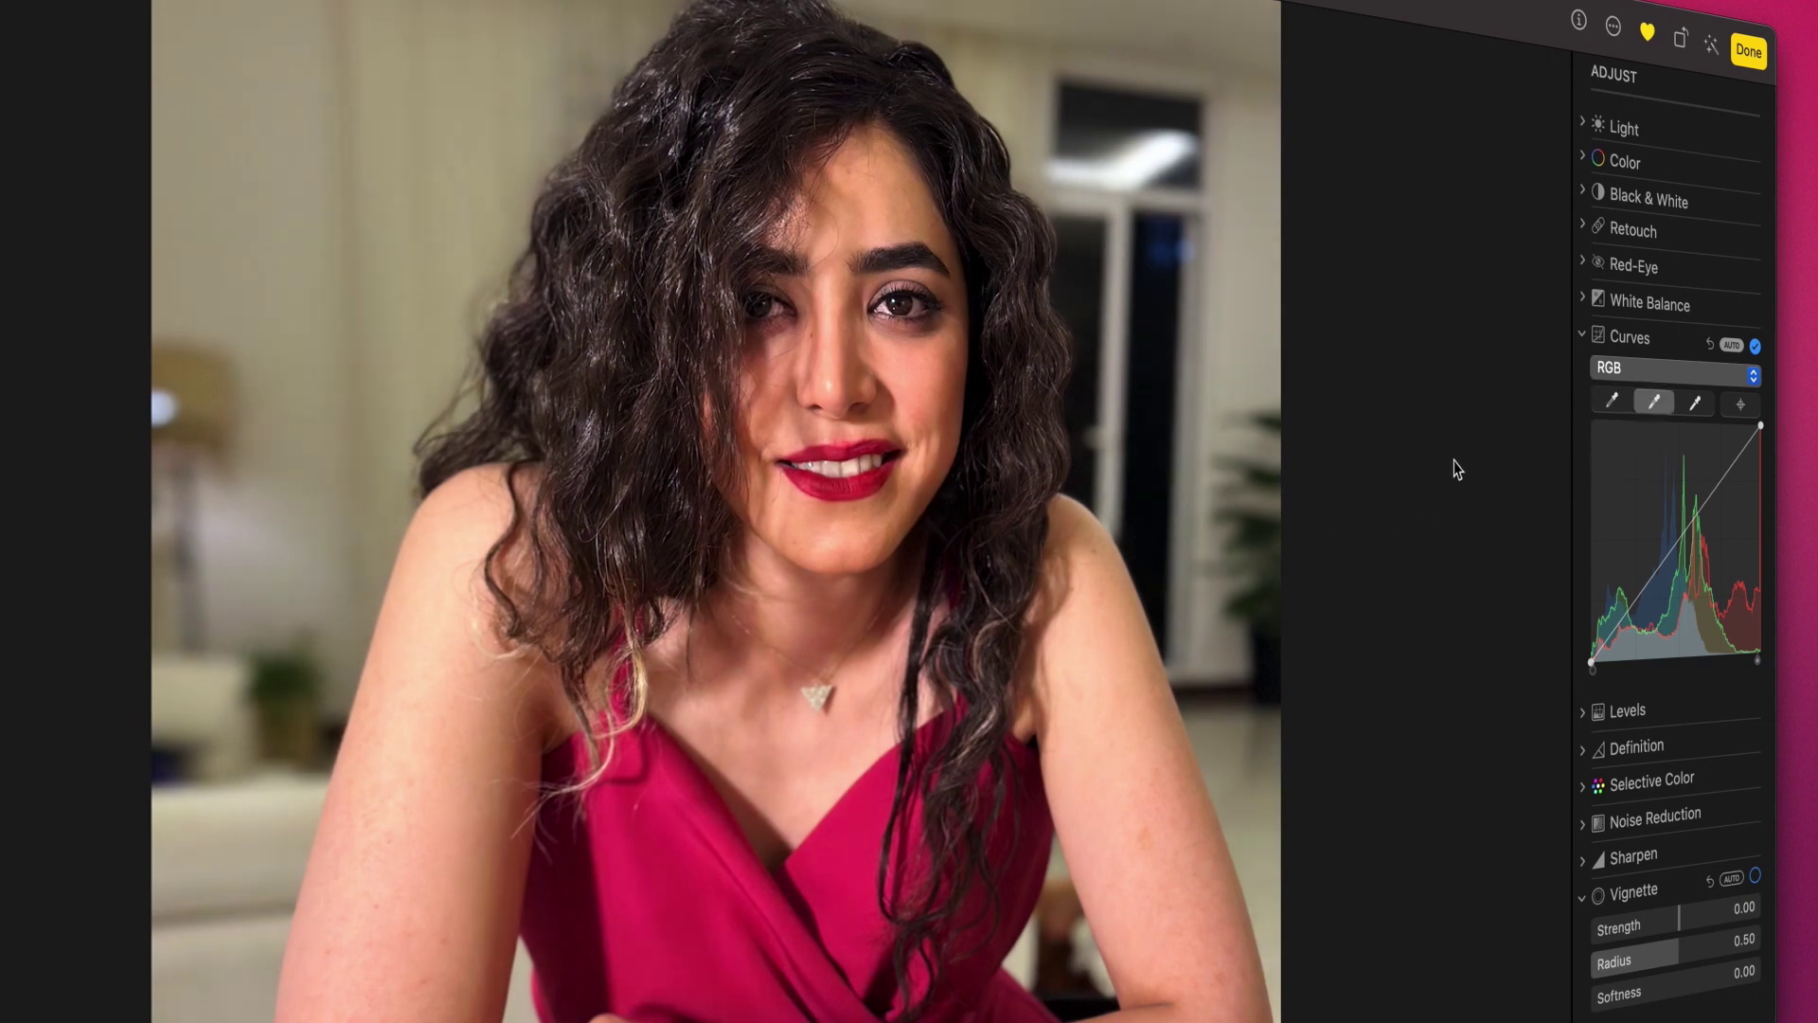
pyautogui.press('Escape')
pyautogui.click(1690, 407)
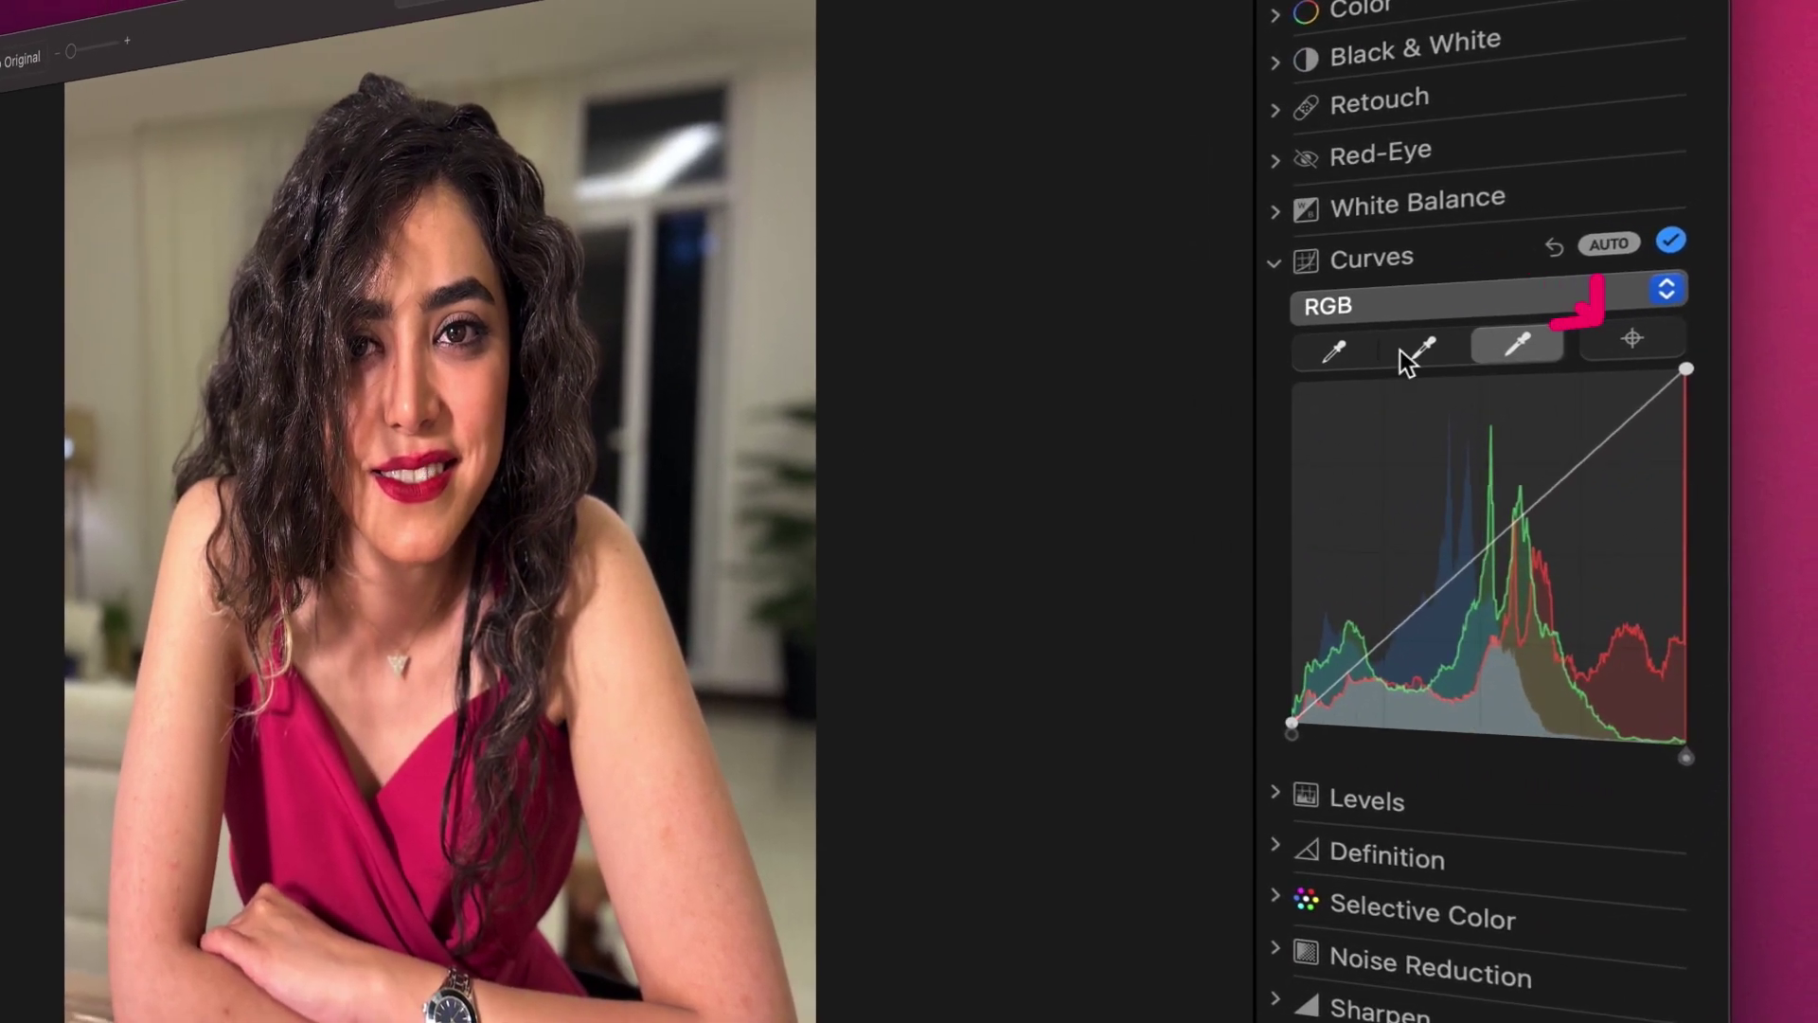
# - Stop the white-point picker and undo the added shadow curve point
pyautogui.click(1627, 339)
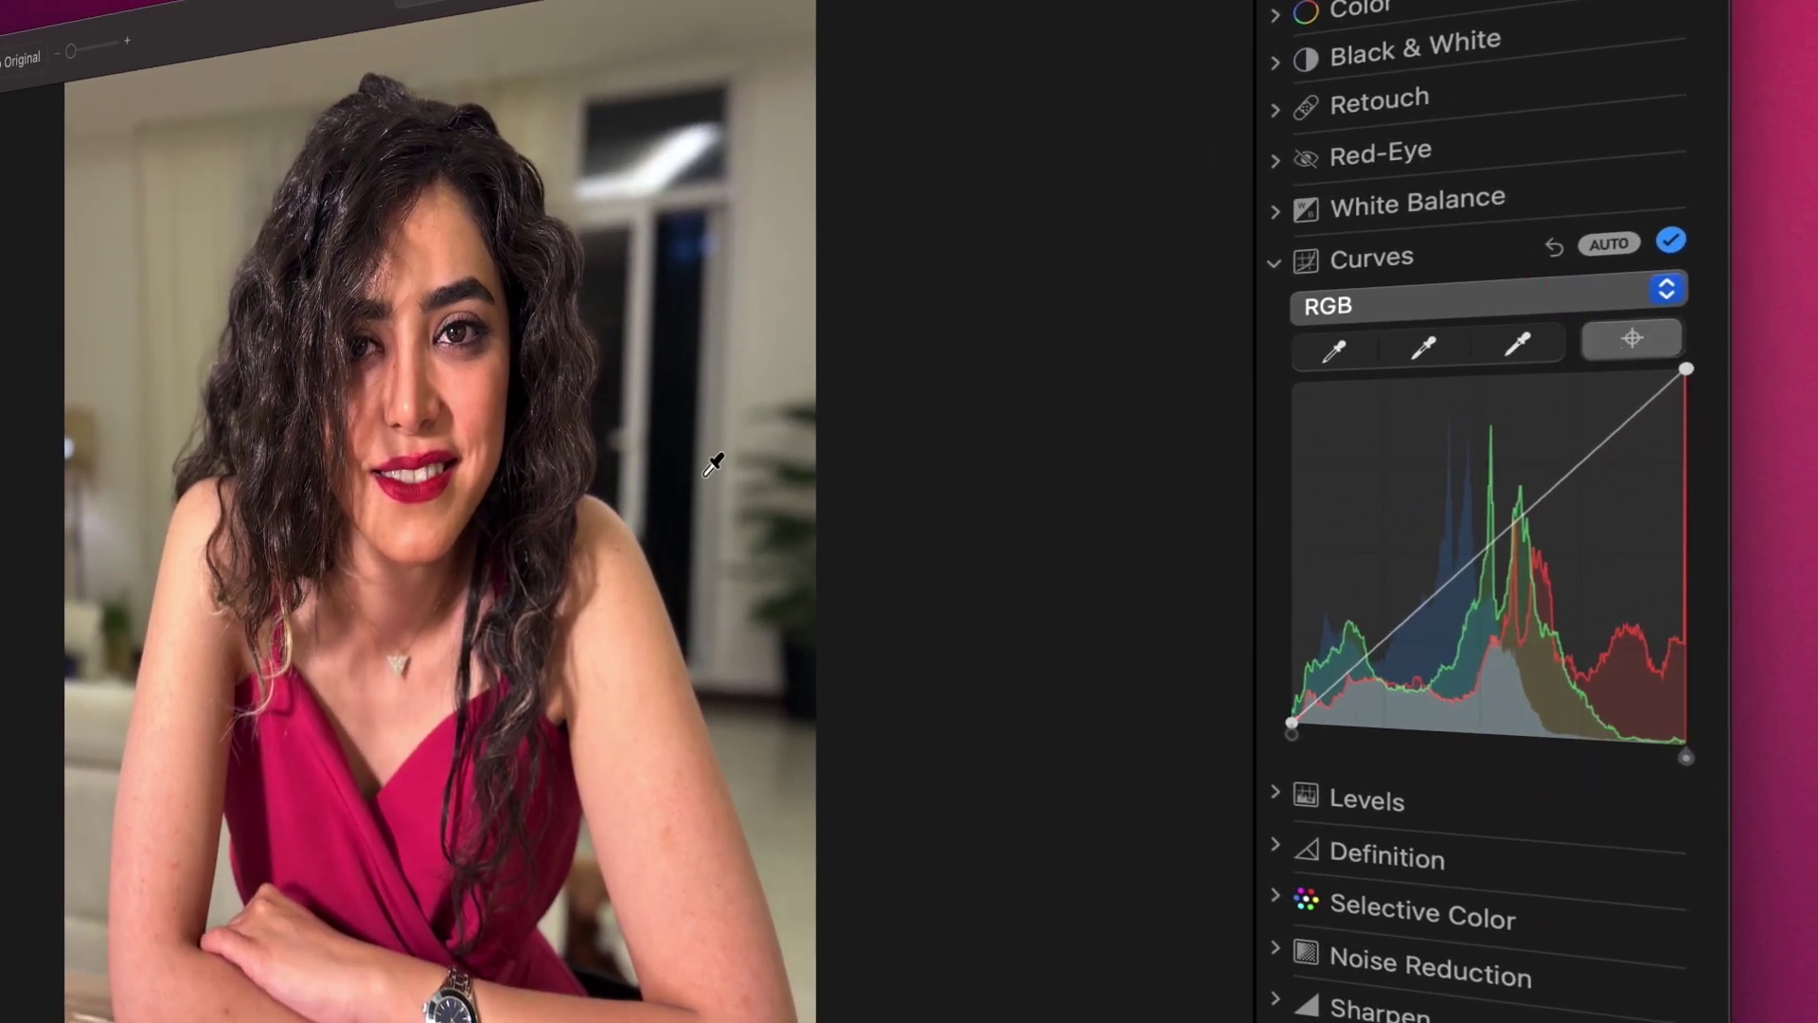
pyautogui.click(526, 417)
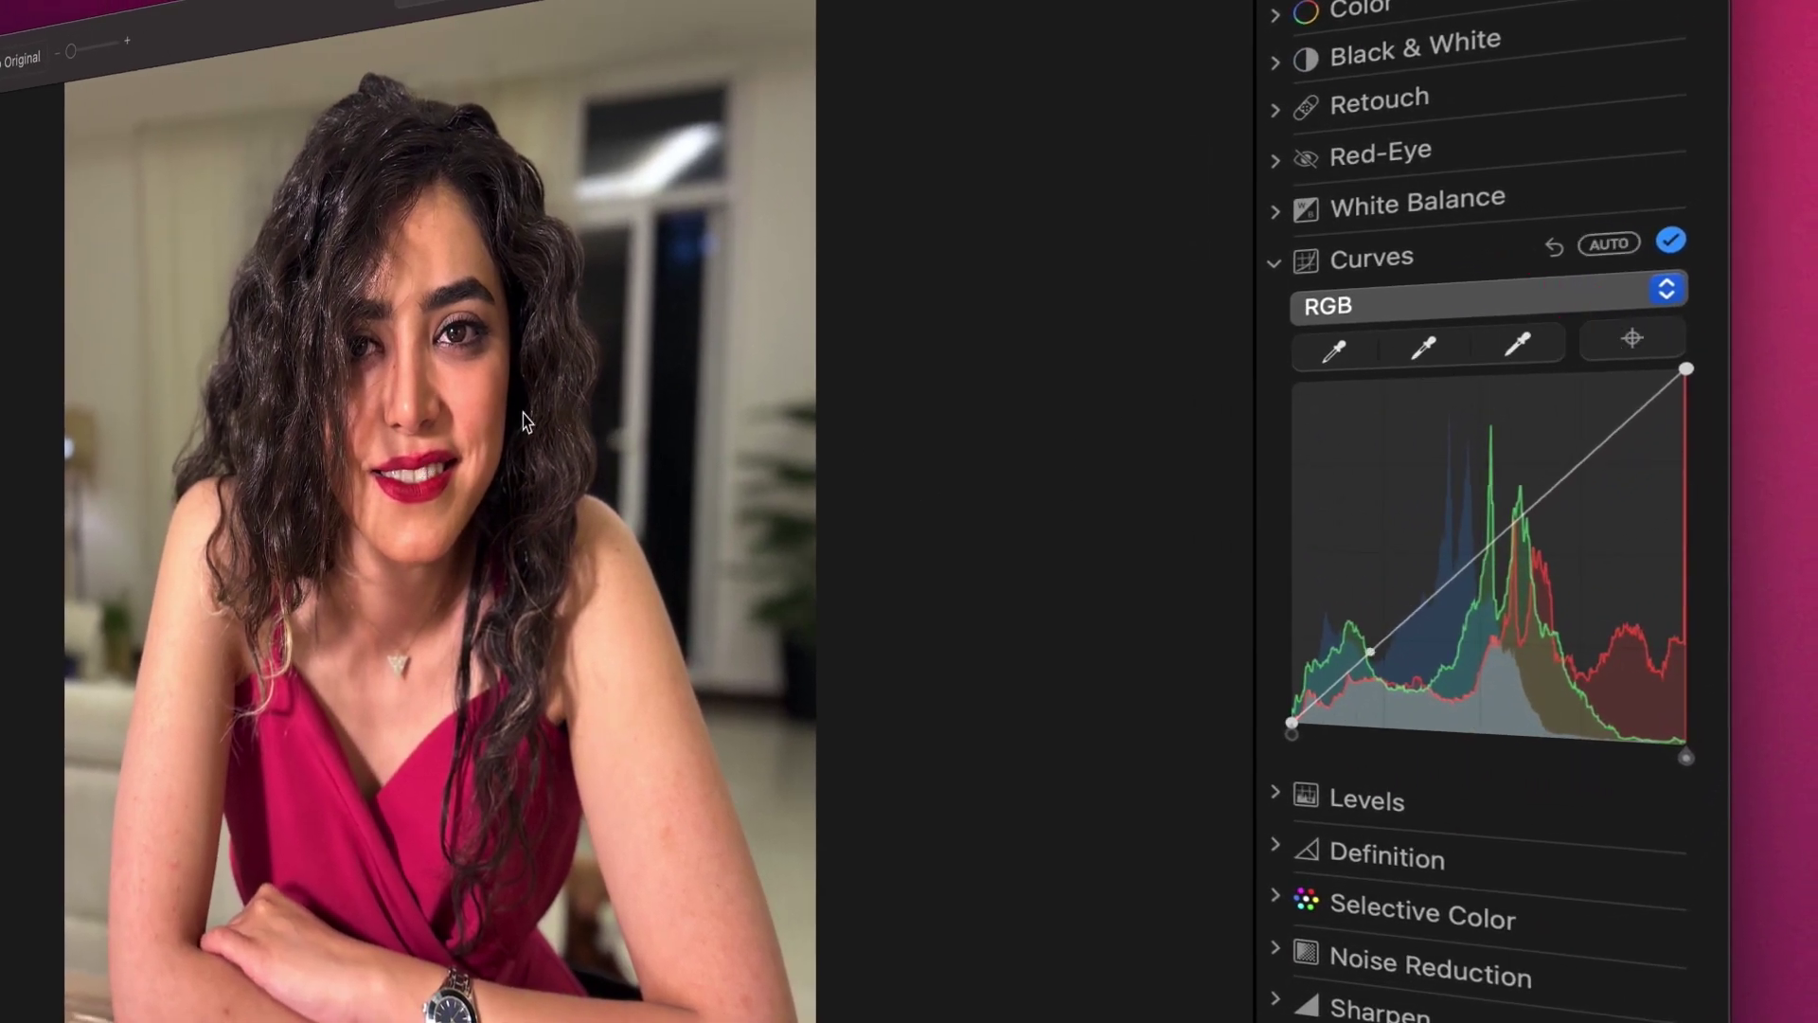
pyautogui.click(1623, 342)
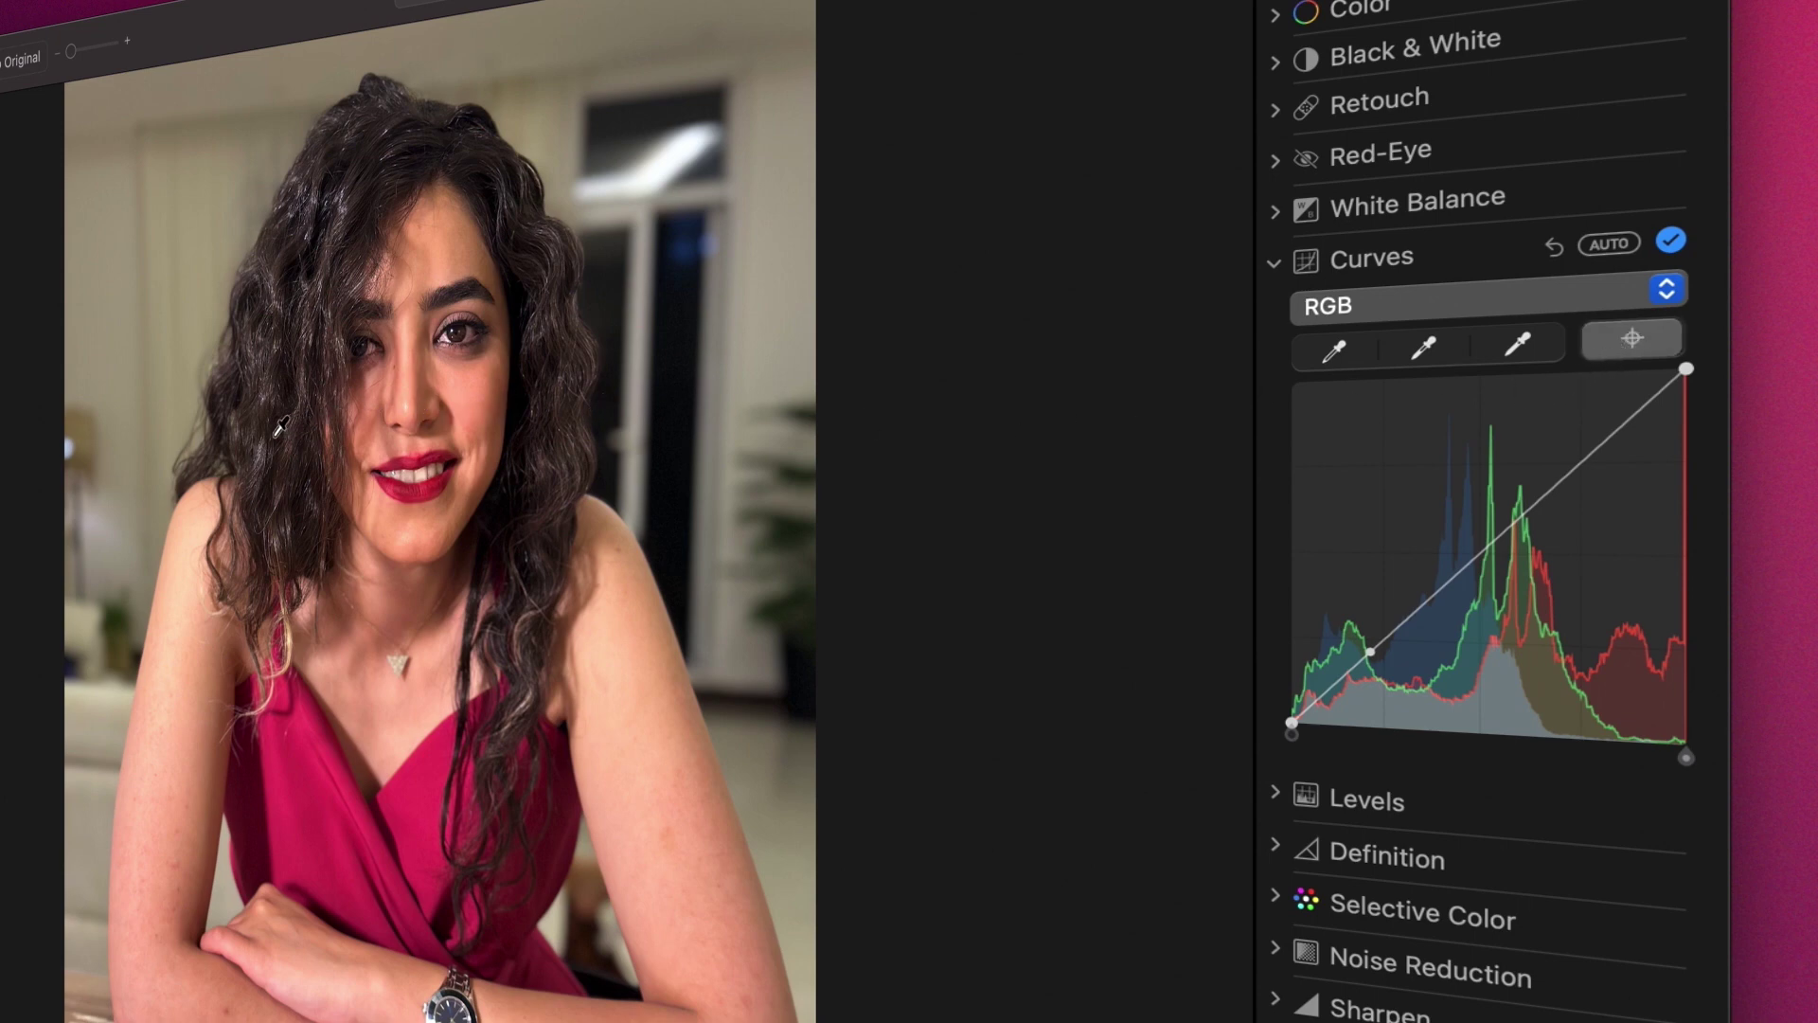
pyautogui.press('Escape')
pyautogui.press('super+z')
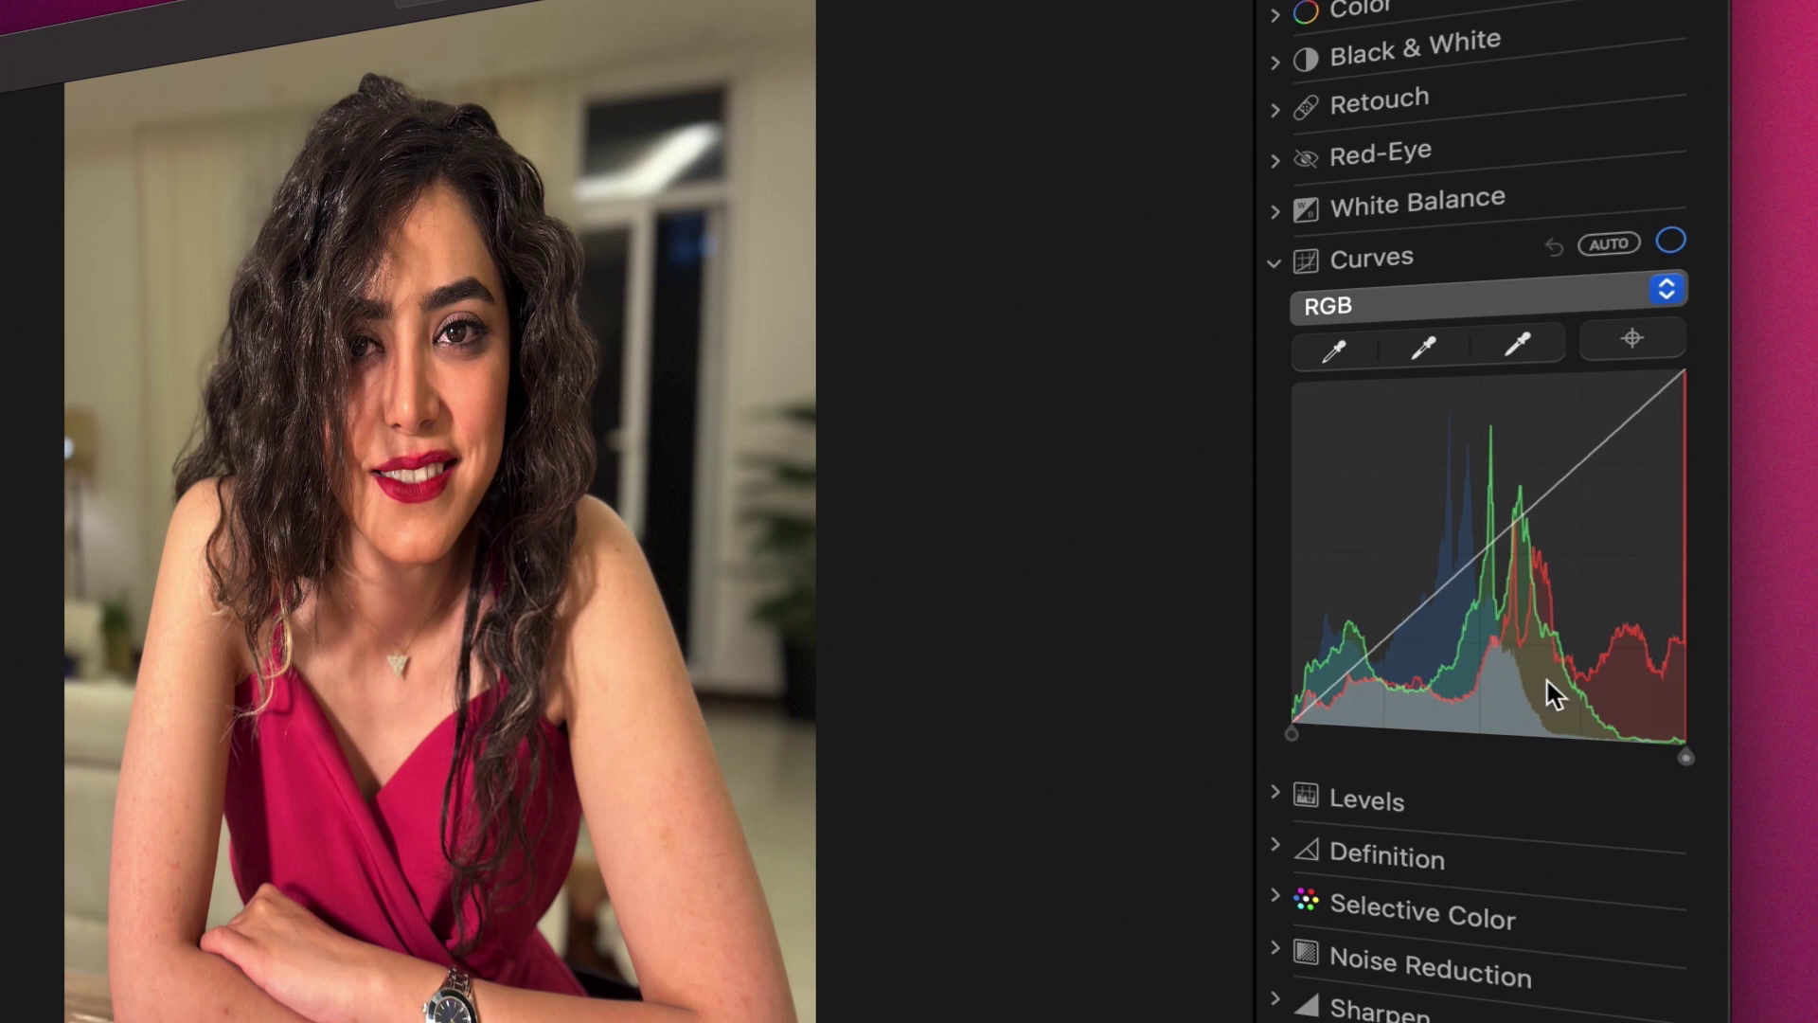
# - Add upper, midtone and lower points to shape the RGB curve into a gentle S-curve
pyautogui.click(1595, 460)
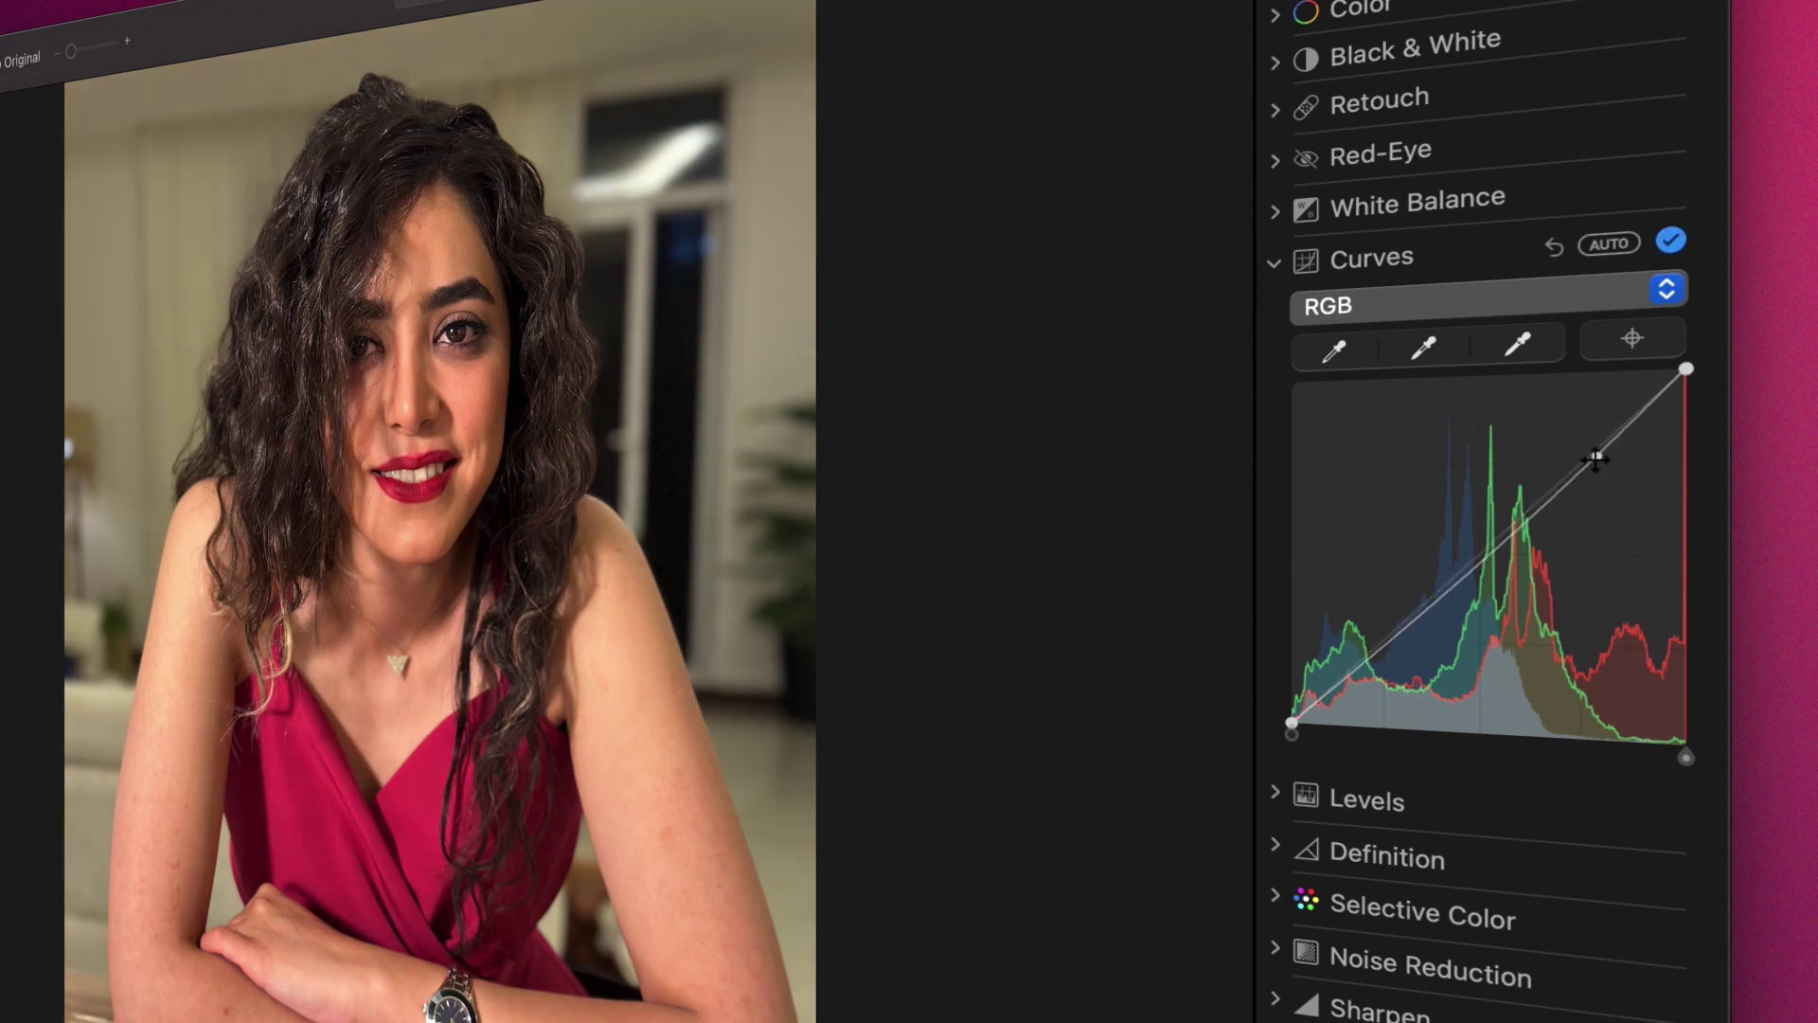
pyautogui.click(1477, 568)
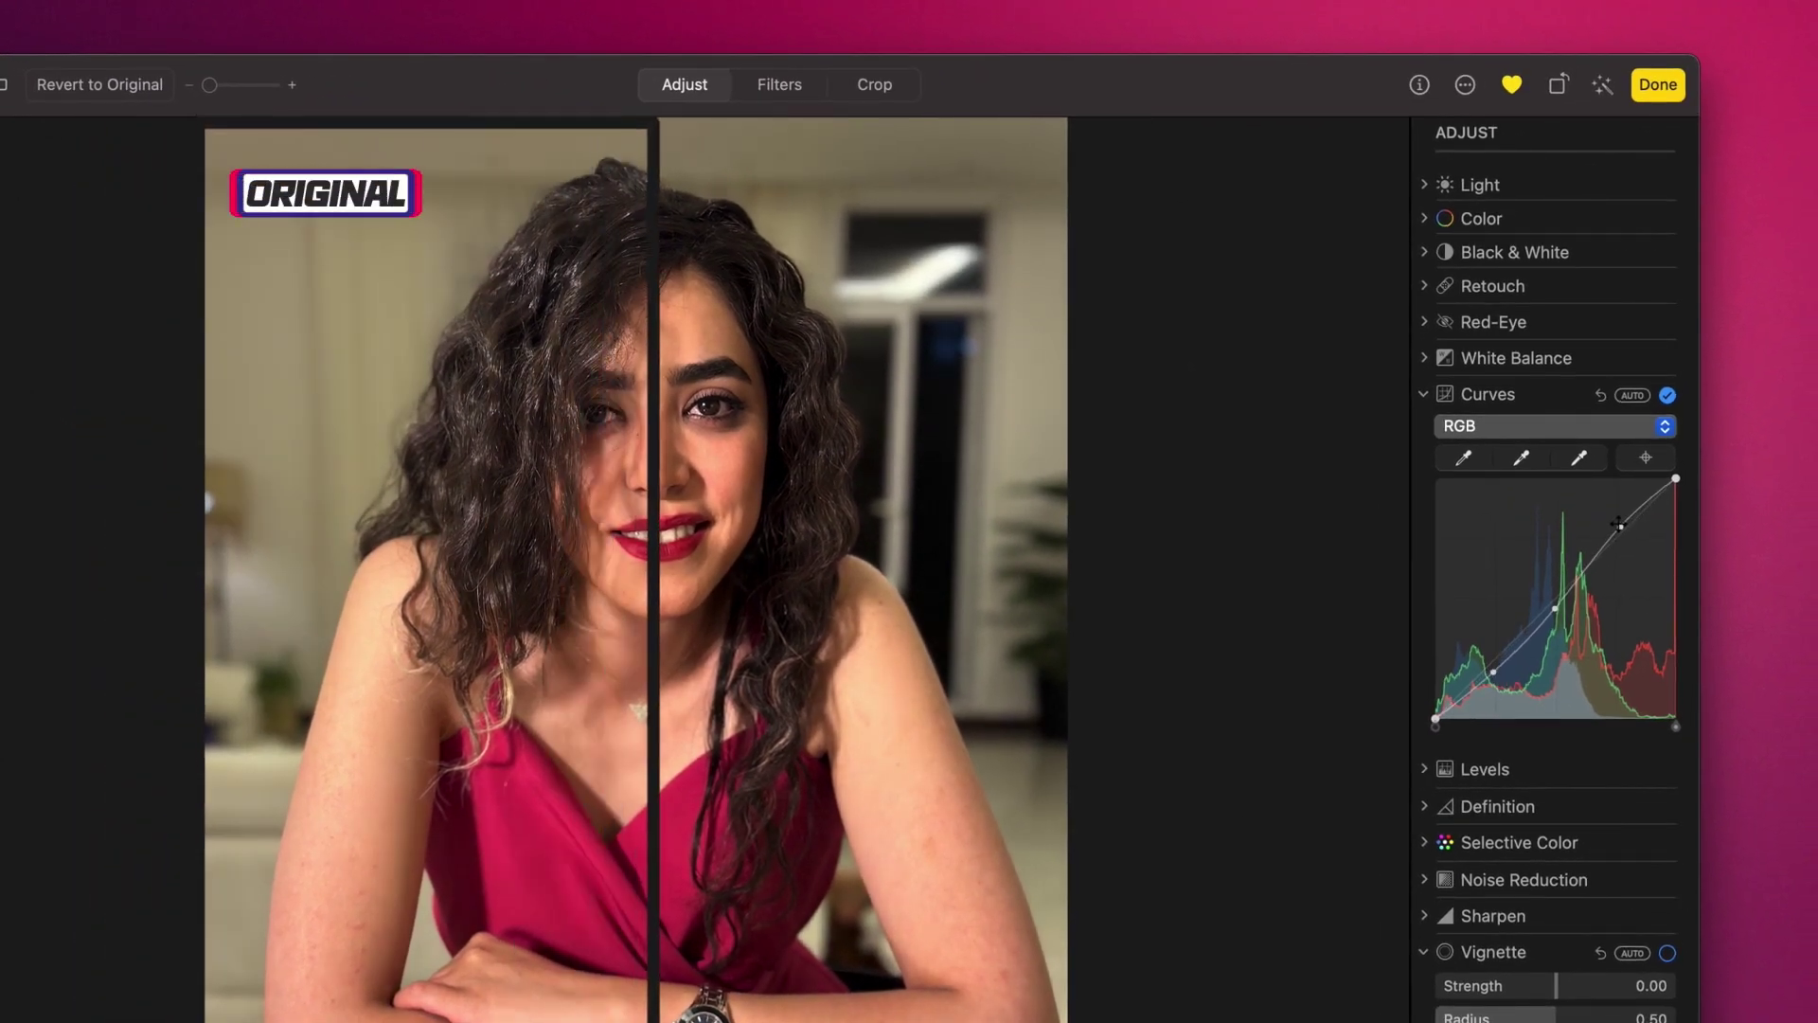
pyautogui.moveTo(1619, 523); pyautogui.dragTo(1617, 521)
pyautogui.moveTo(1554, 607); pyautogui.dragTo(1551, 596)
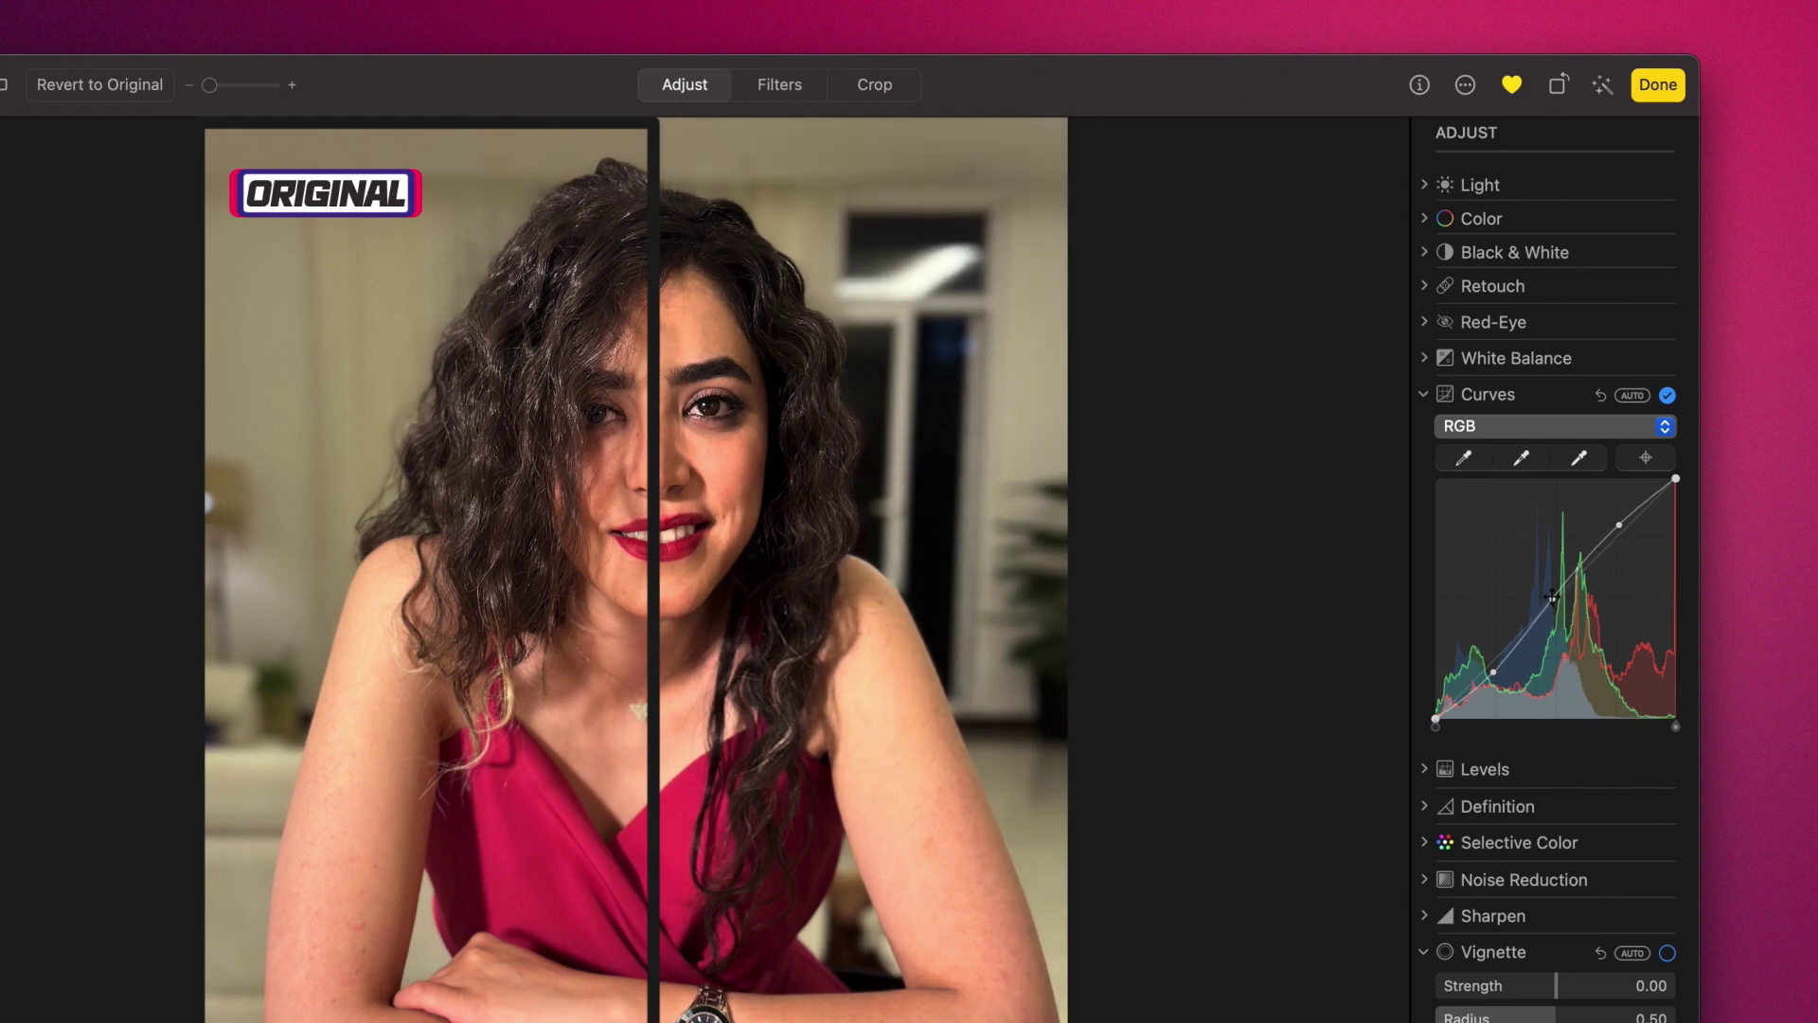
pyautogui.moveTo(1493, 671); pyautogui.dragTo(1494, 671)
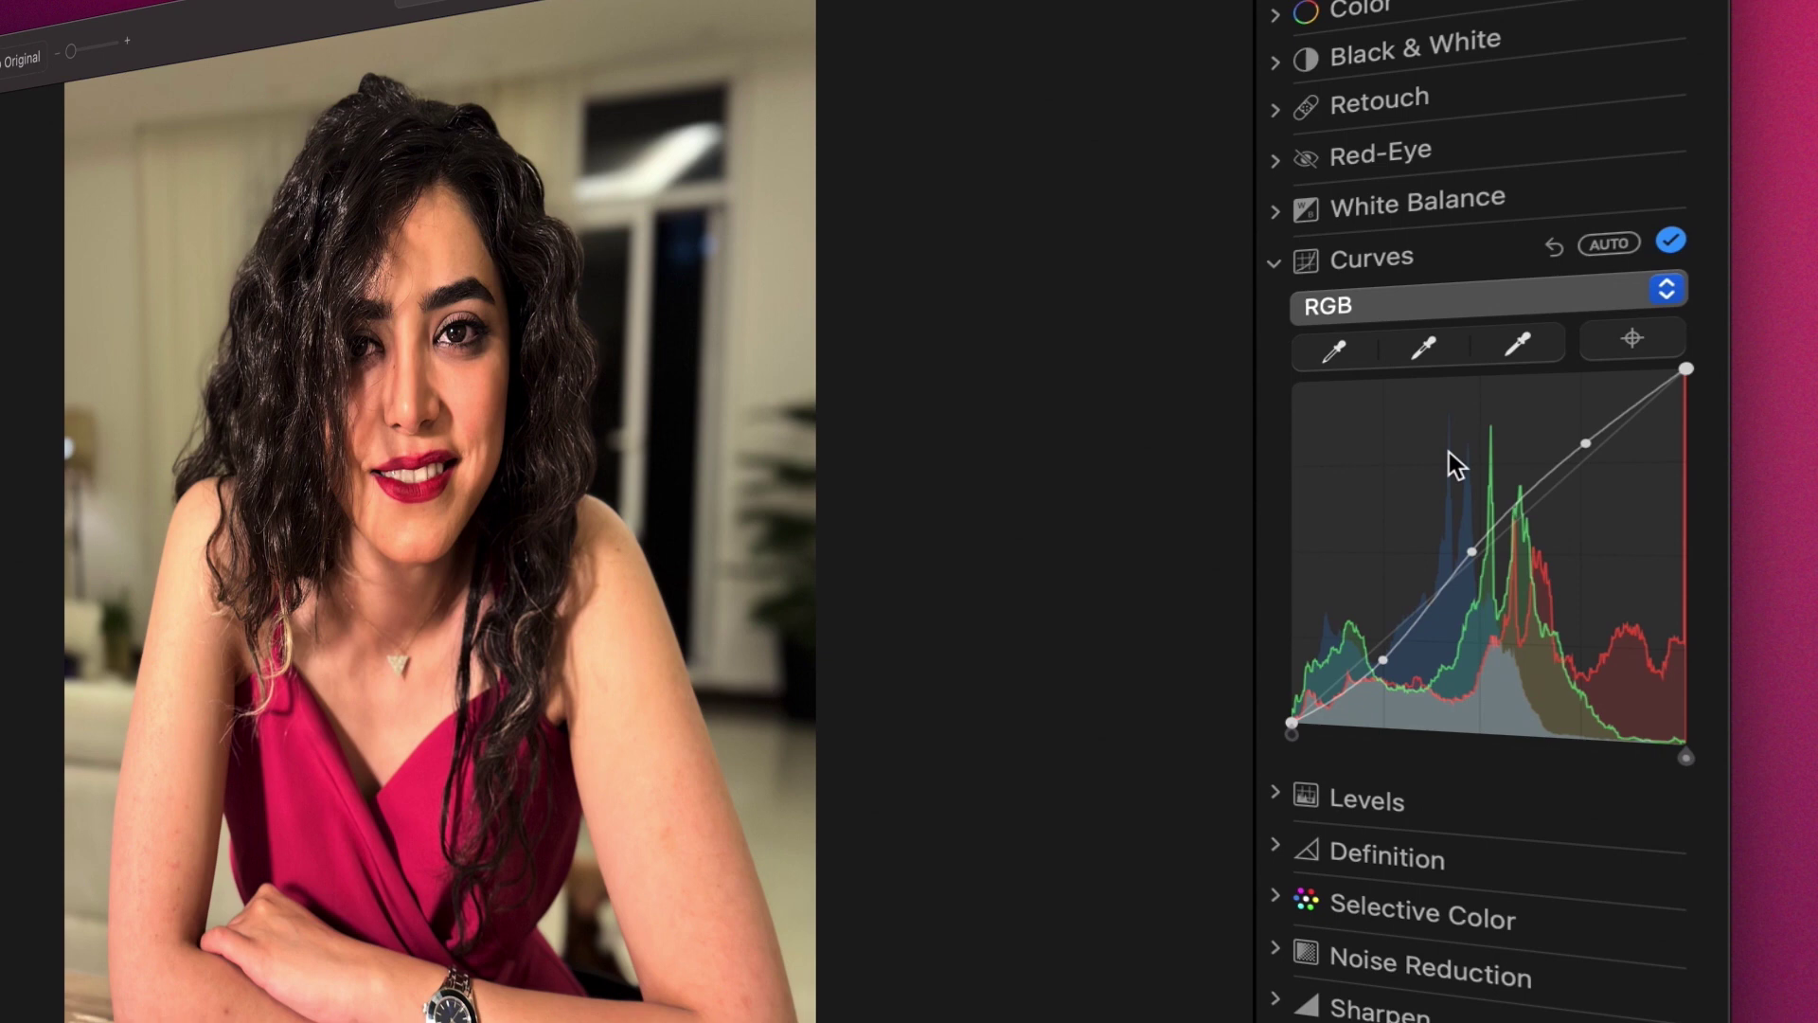
# - Switch the curve to the Red channel and pull it down to reduce red
pyautogui.click(1457, 306)
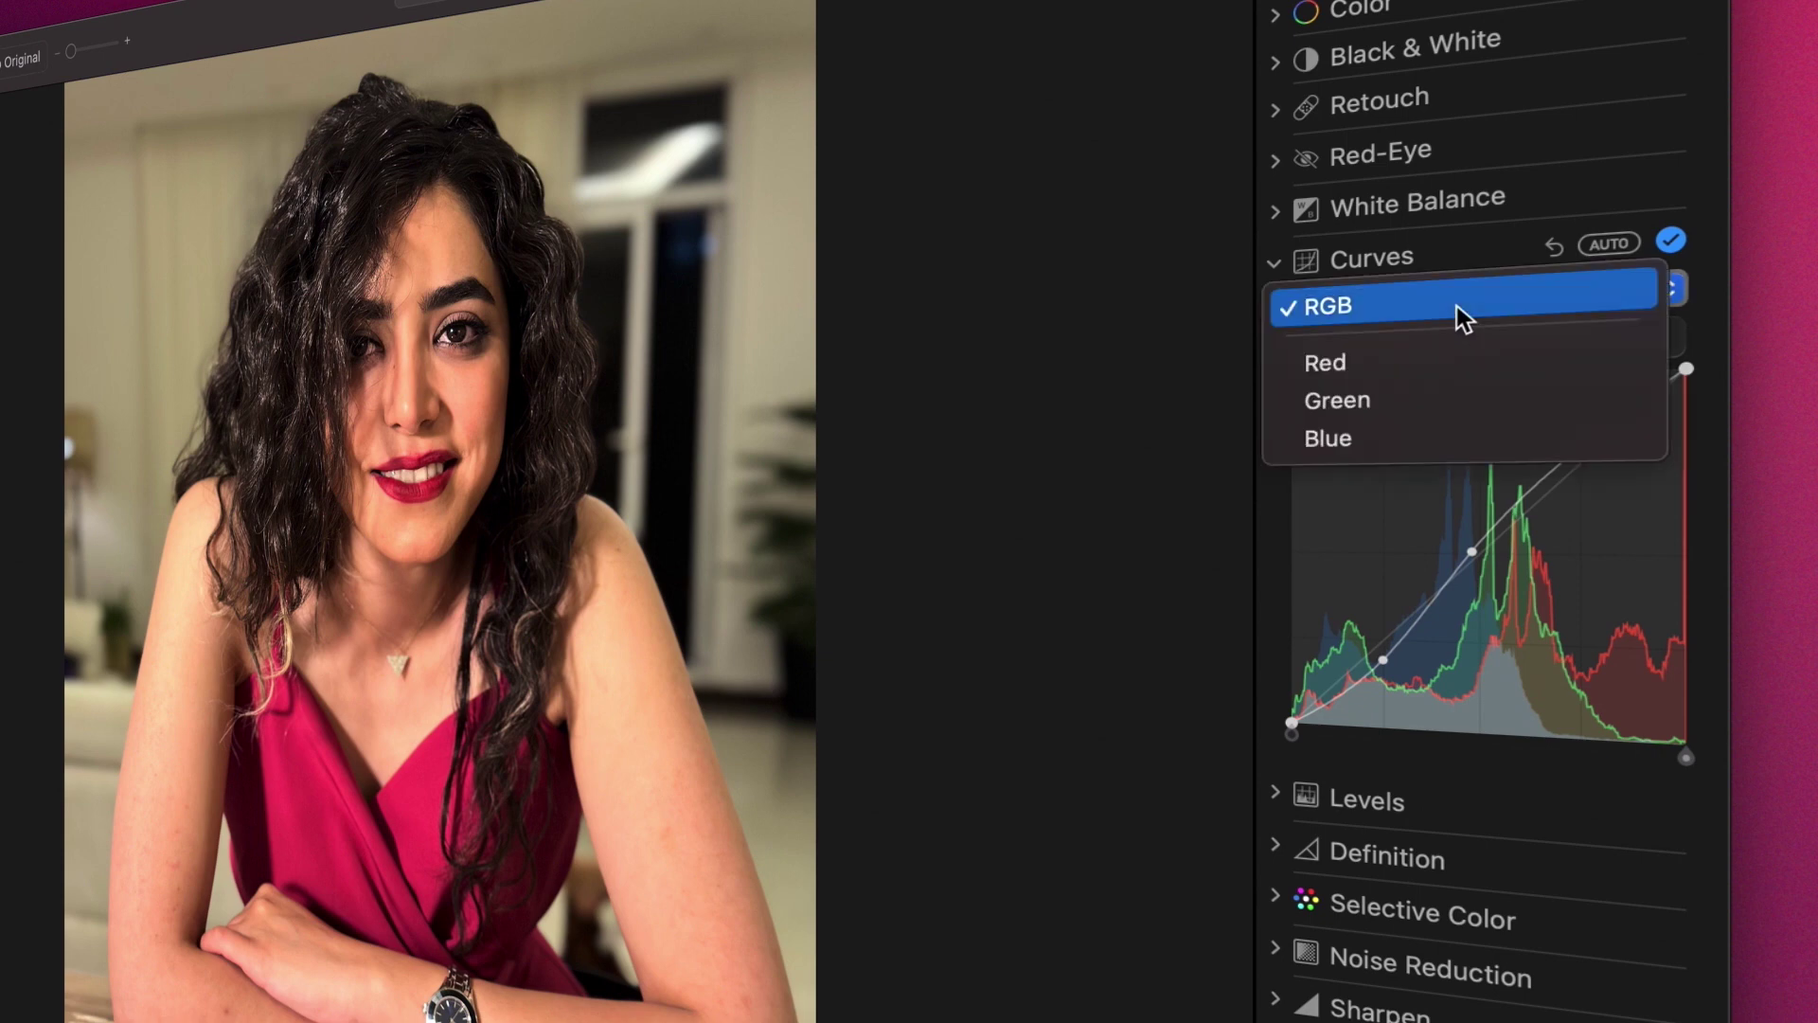
pyautogui.click(1446, 360)
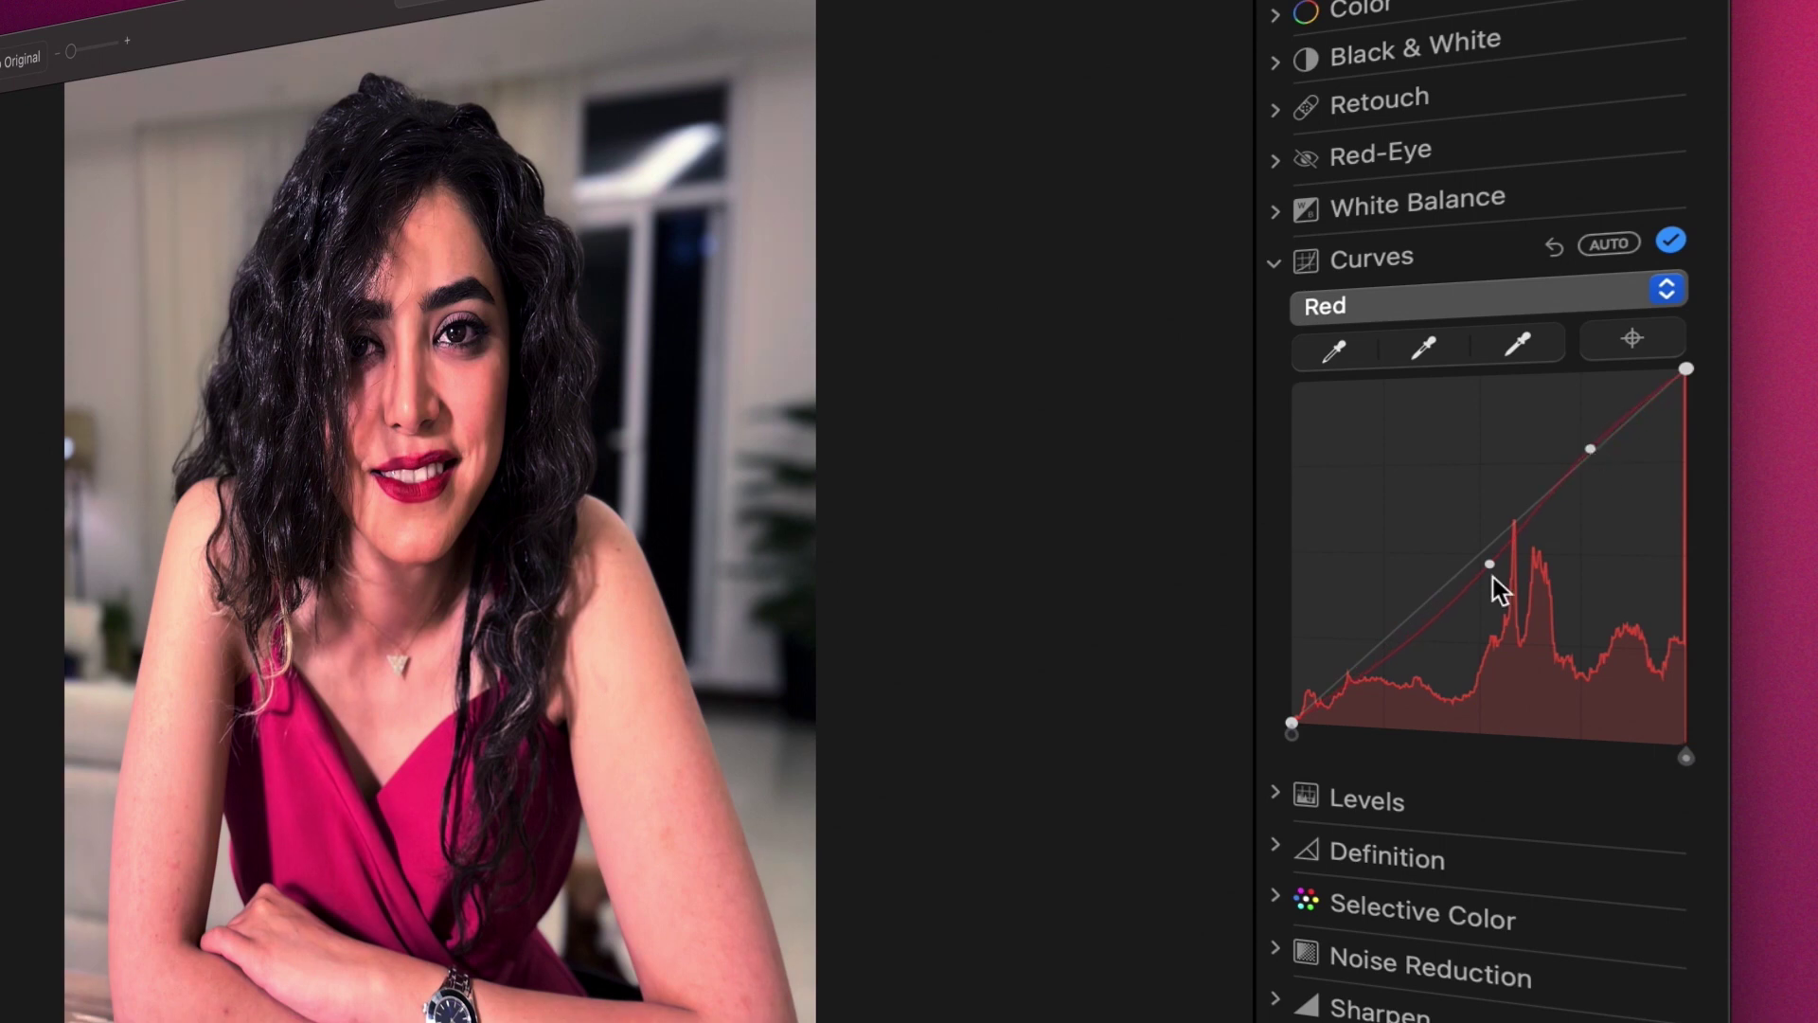
pyautogui.moveTo(1493, 576); pyautogui.dragTo(1410, 662)
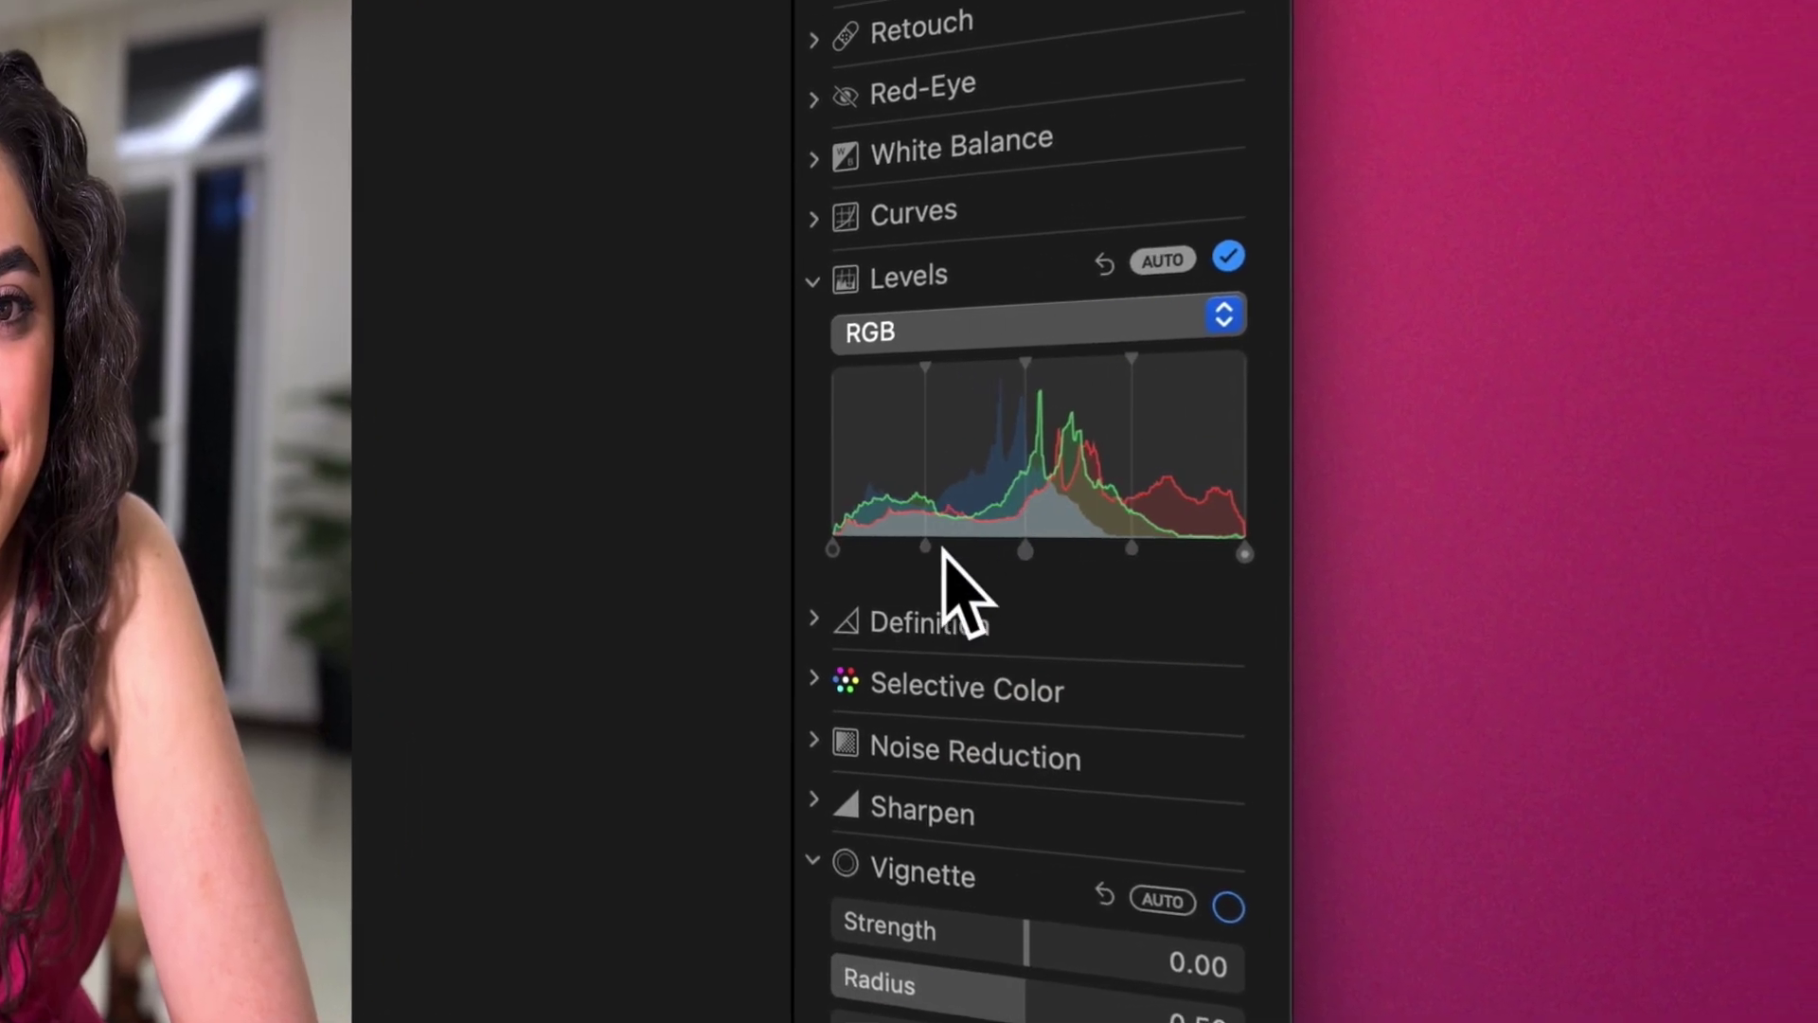
# - Darken the Levels shadows and adjust the Red, Green and Blue white, black and midtone points
pyautogui.moveTo(933, 548); pyautogui.dragTo(956, 554)
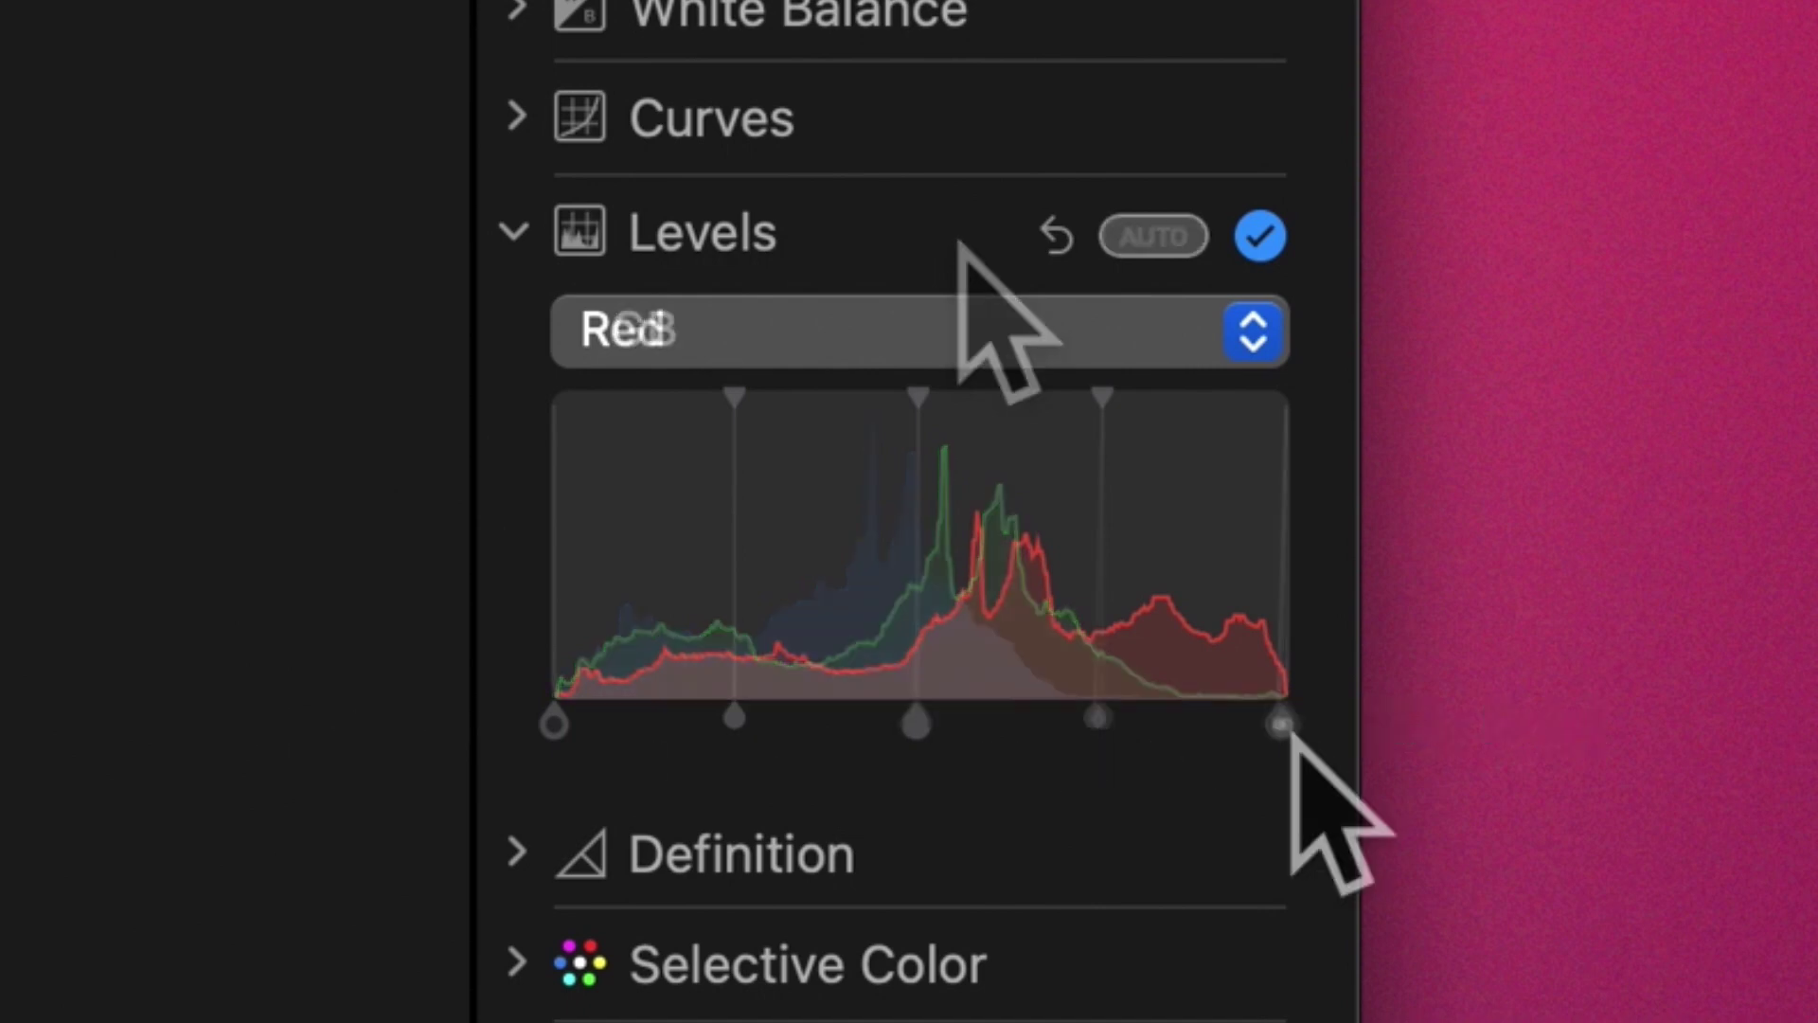
pyautogui.moveTo(1286, 725); pyautogui.dragTo(1257, 725)
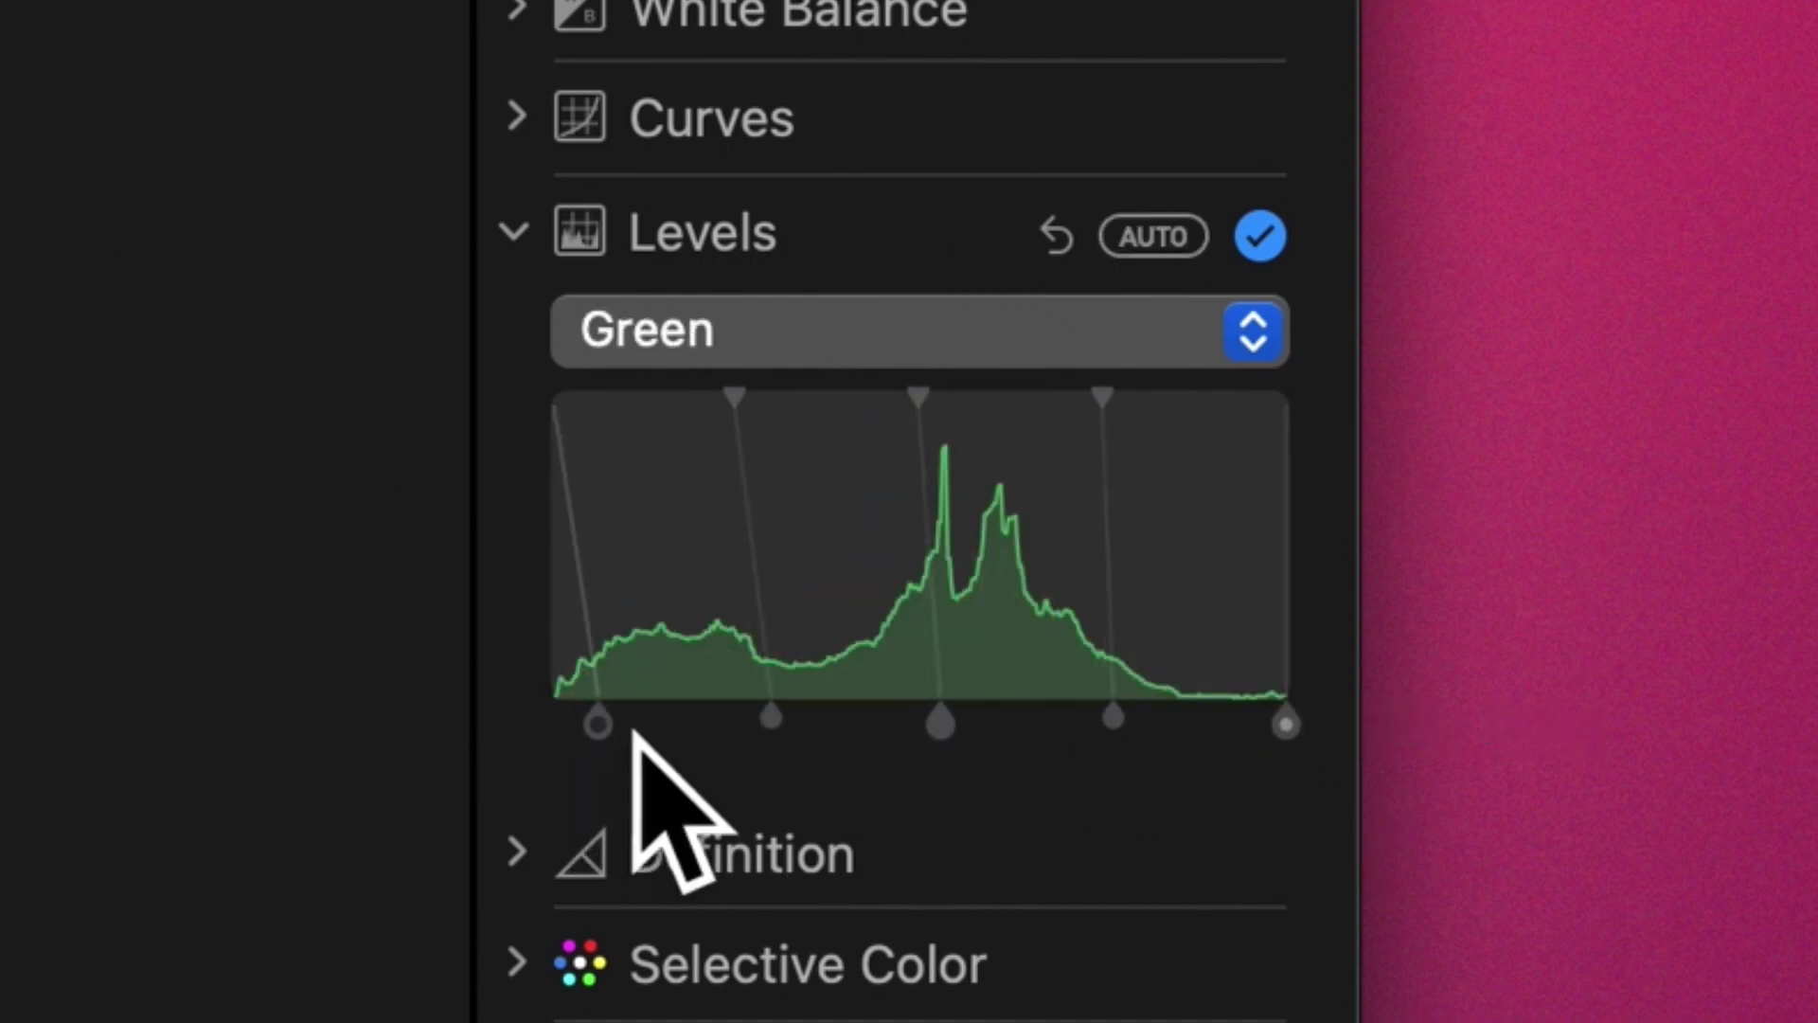
pyautogui.moveTo(628, 719); pyautogui.dragTo(645, 720)
pyautogui.moveTo(962, 722); pyautogui.dragTo(944, 743)
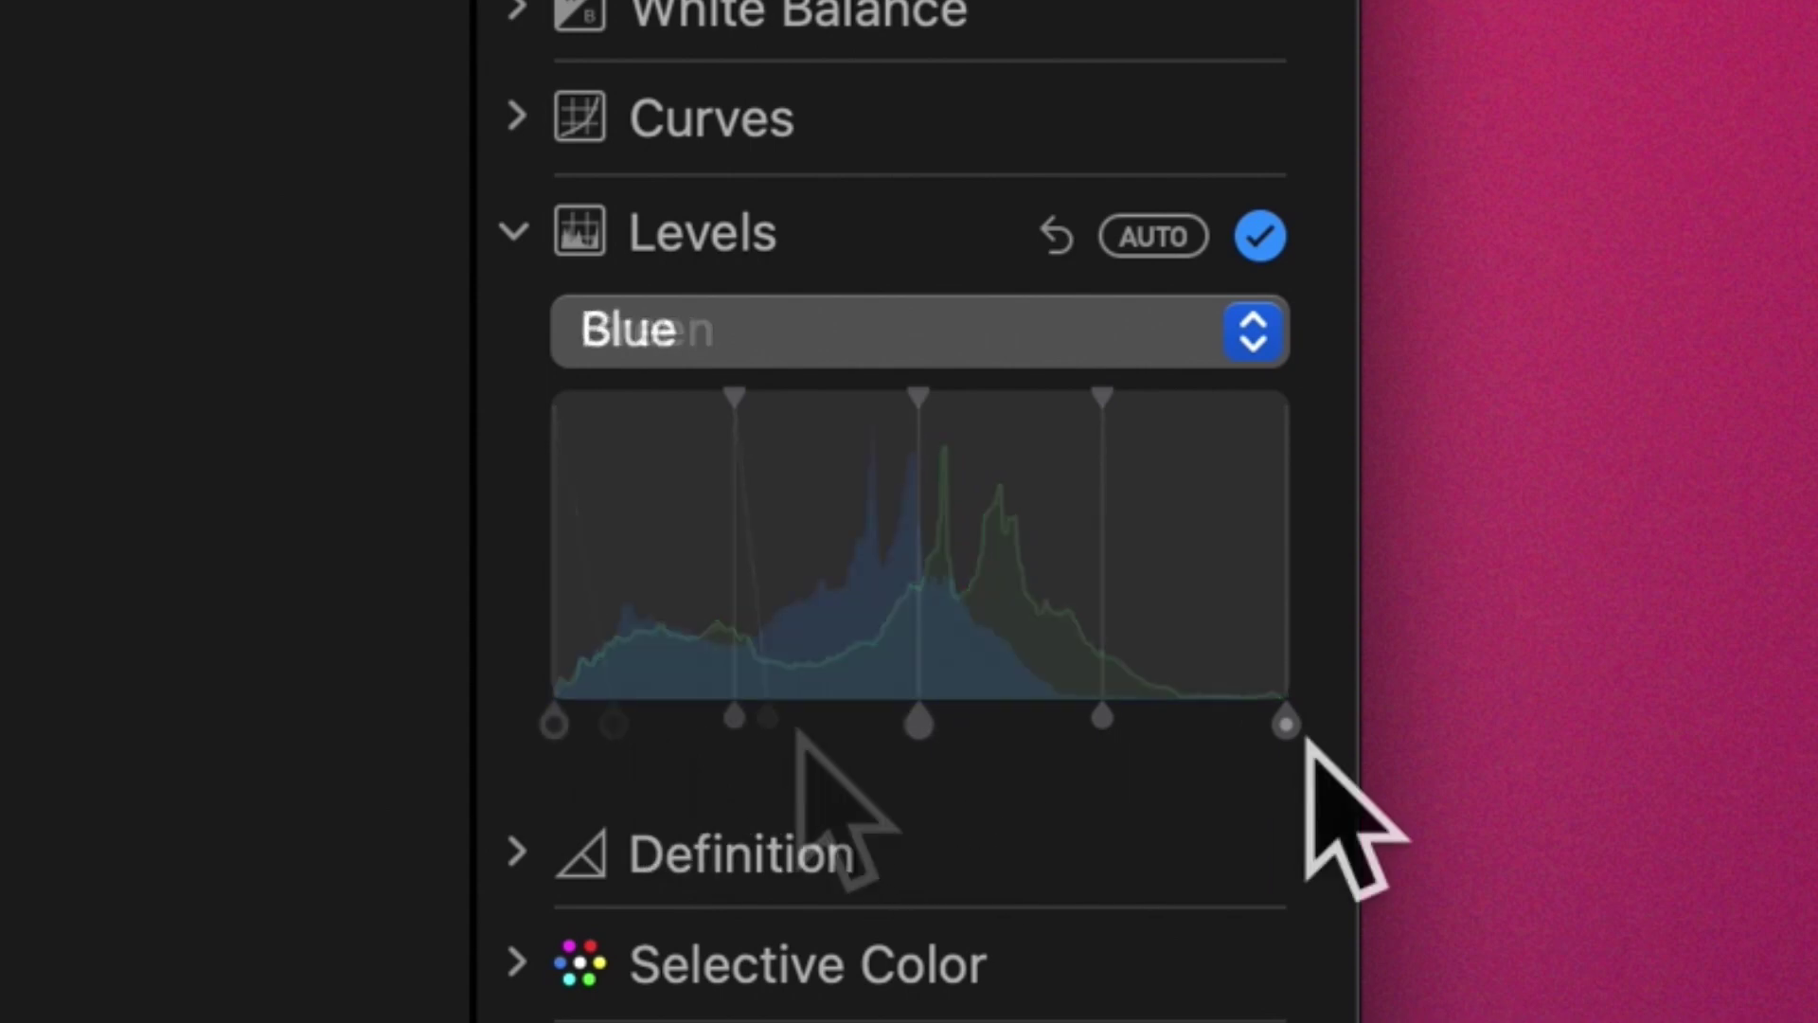
pyautogui.moveTo(1303, 727); pyautogui.dragTo(1214, 736)
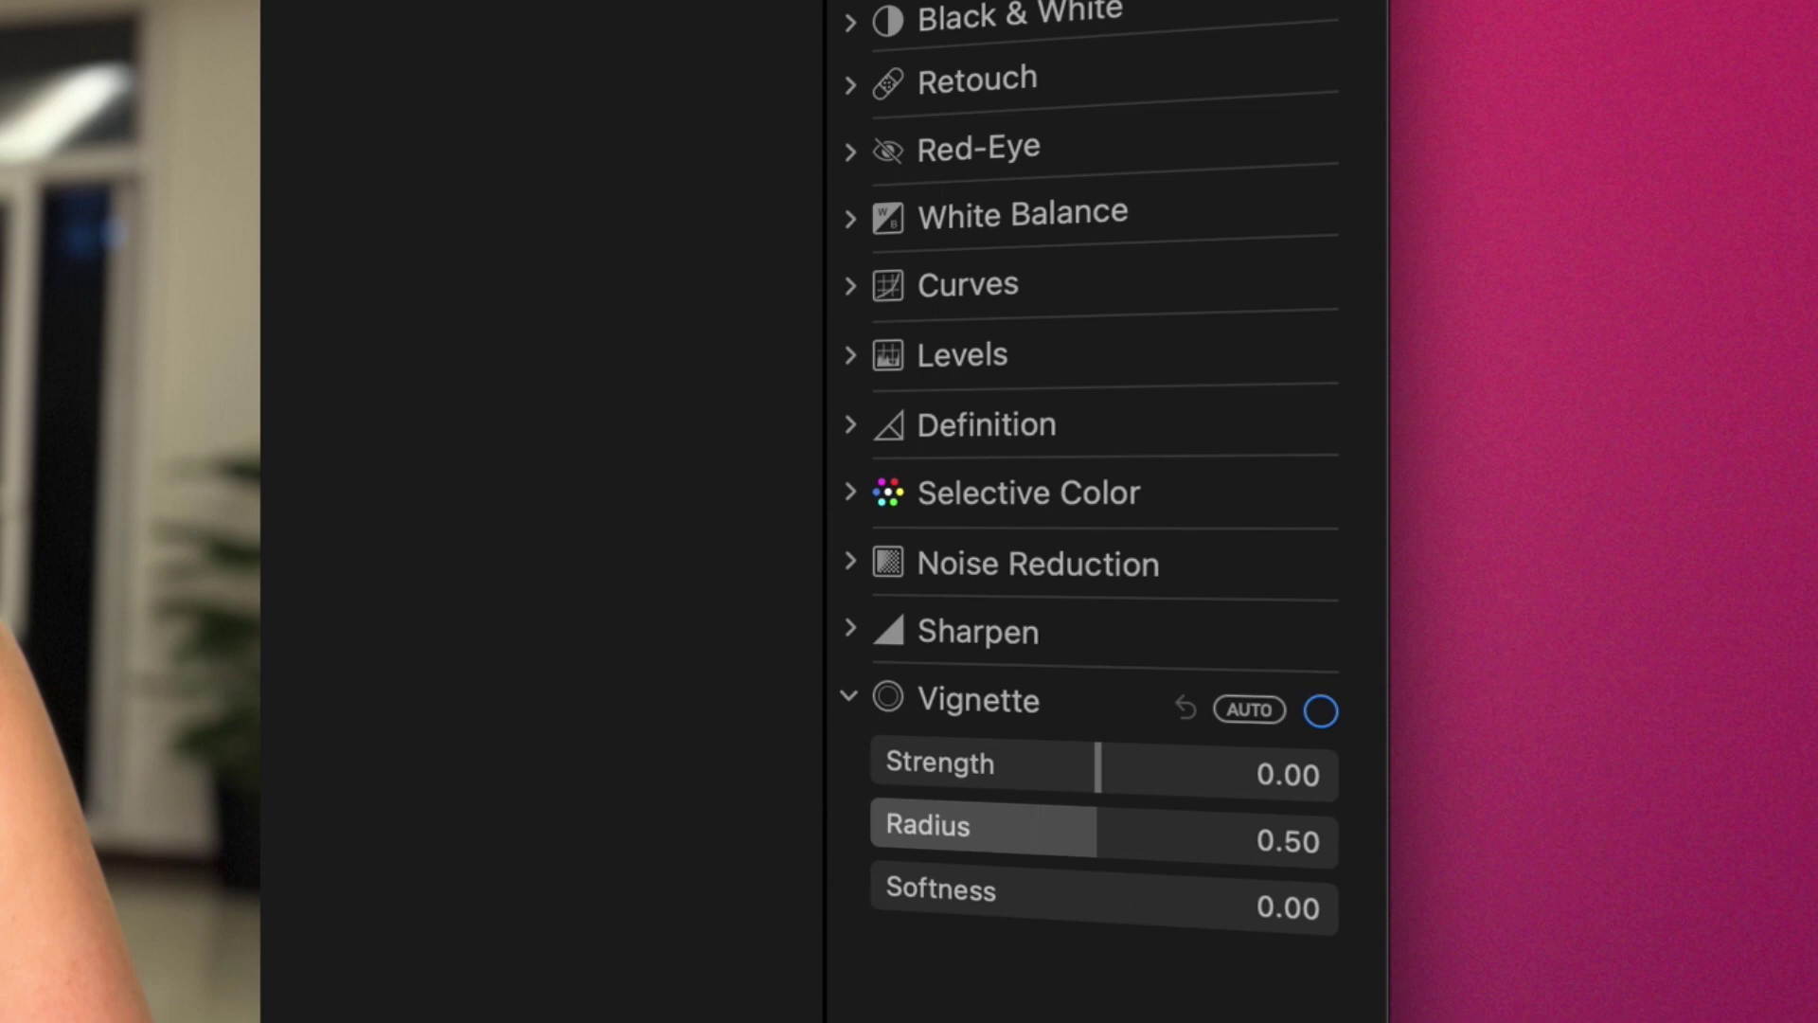
# - Show Luminance Levels, apply Auto Levels, then view the RGB and Red histograms
pyautogui.click(865, 360)
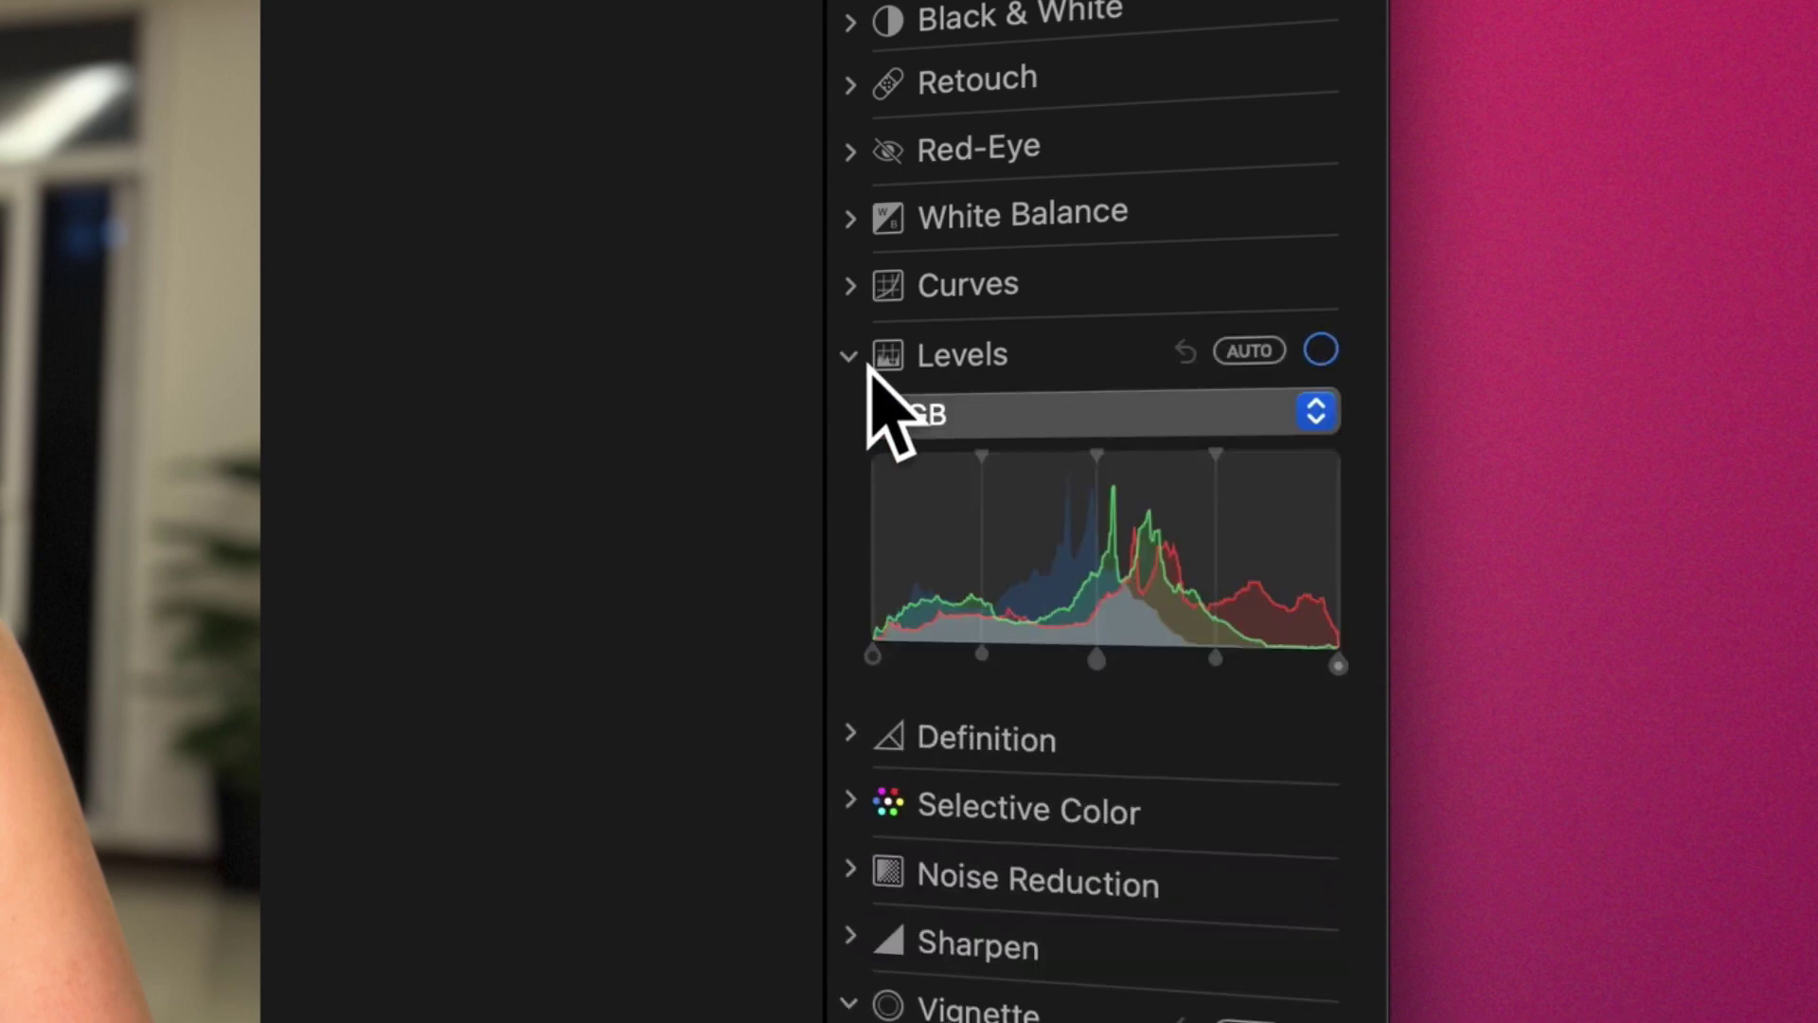
pyautogui.click(1004, 414)
pyautogui.click(1040, 374)
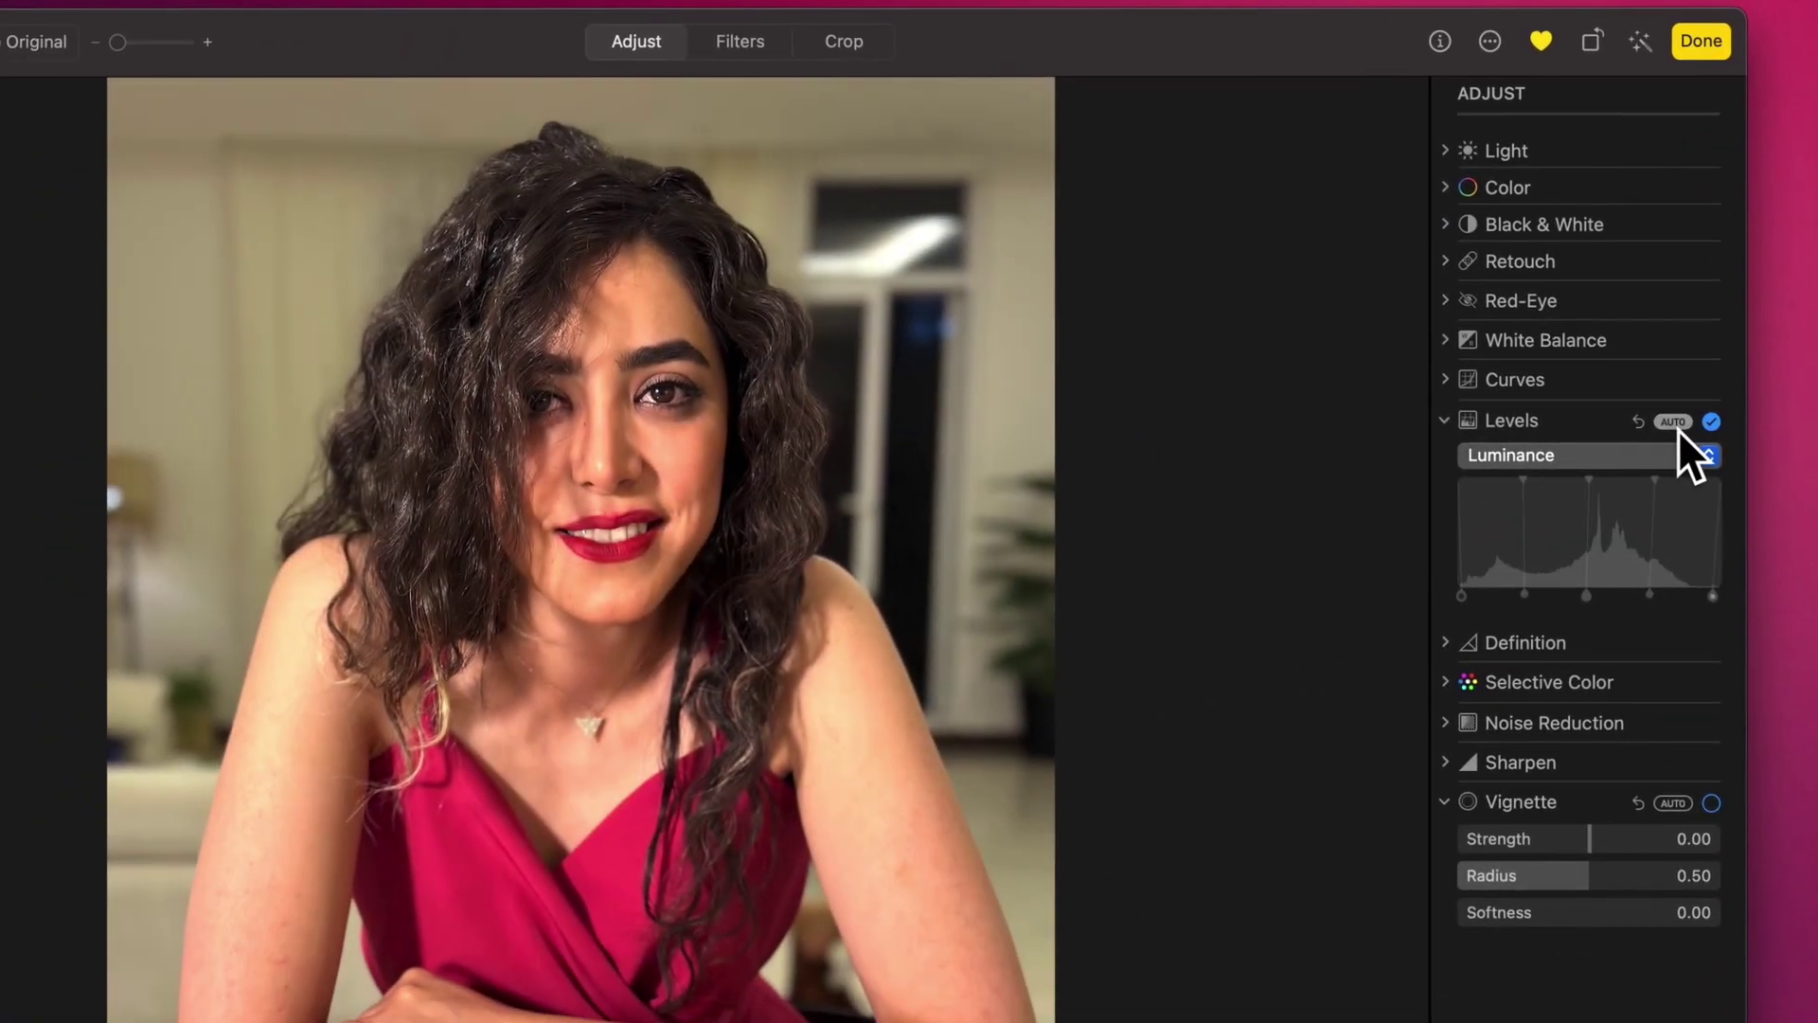
pyautogui.click(1308, 358)
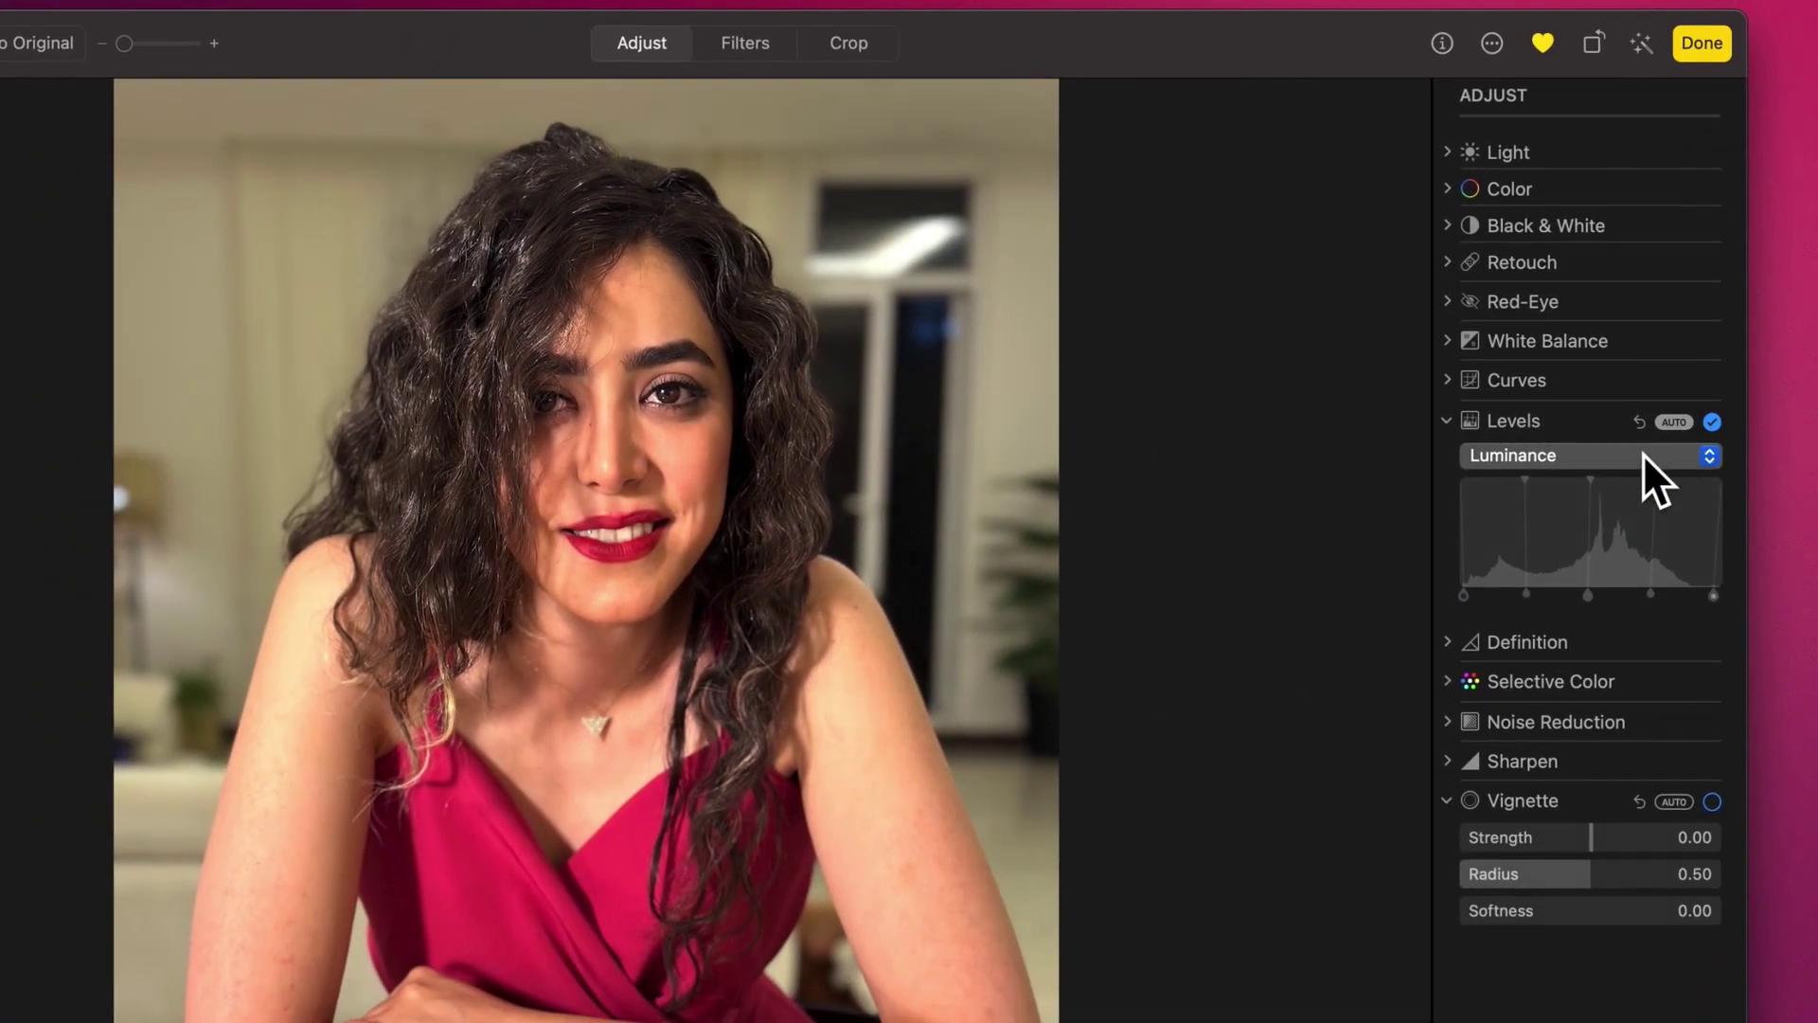
pyautogui.click(1644, 453)
pyautogui.click(1587, 478)
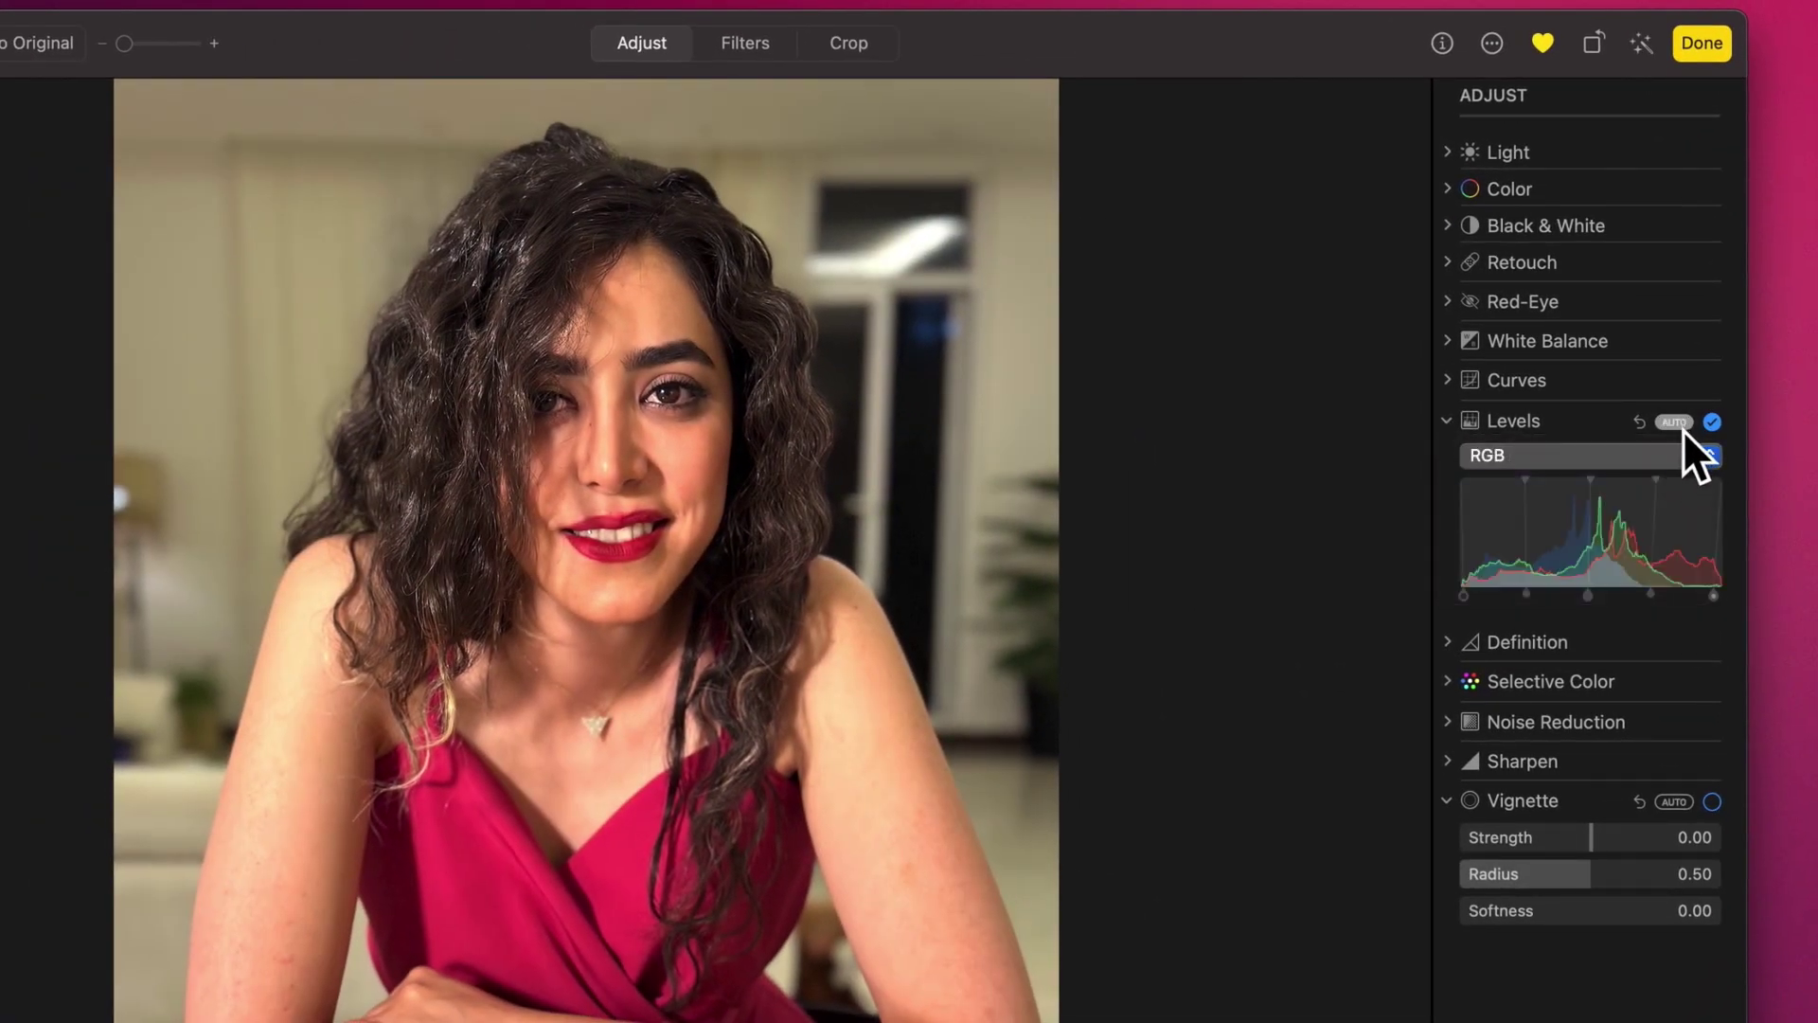
pyautogui.click(1666, 455)
pyautogui.click(1656, 493)
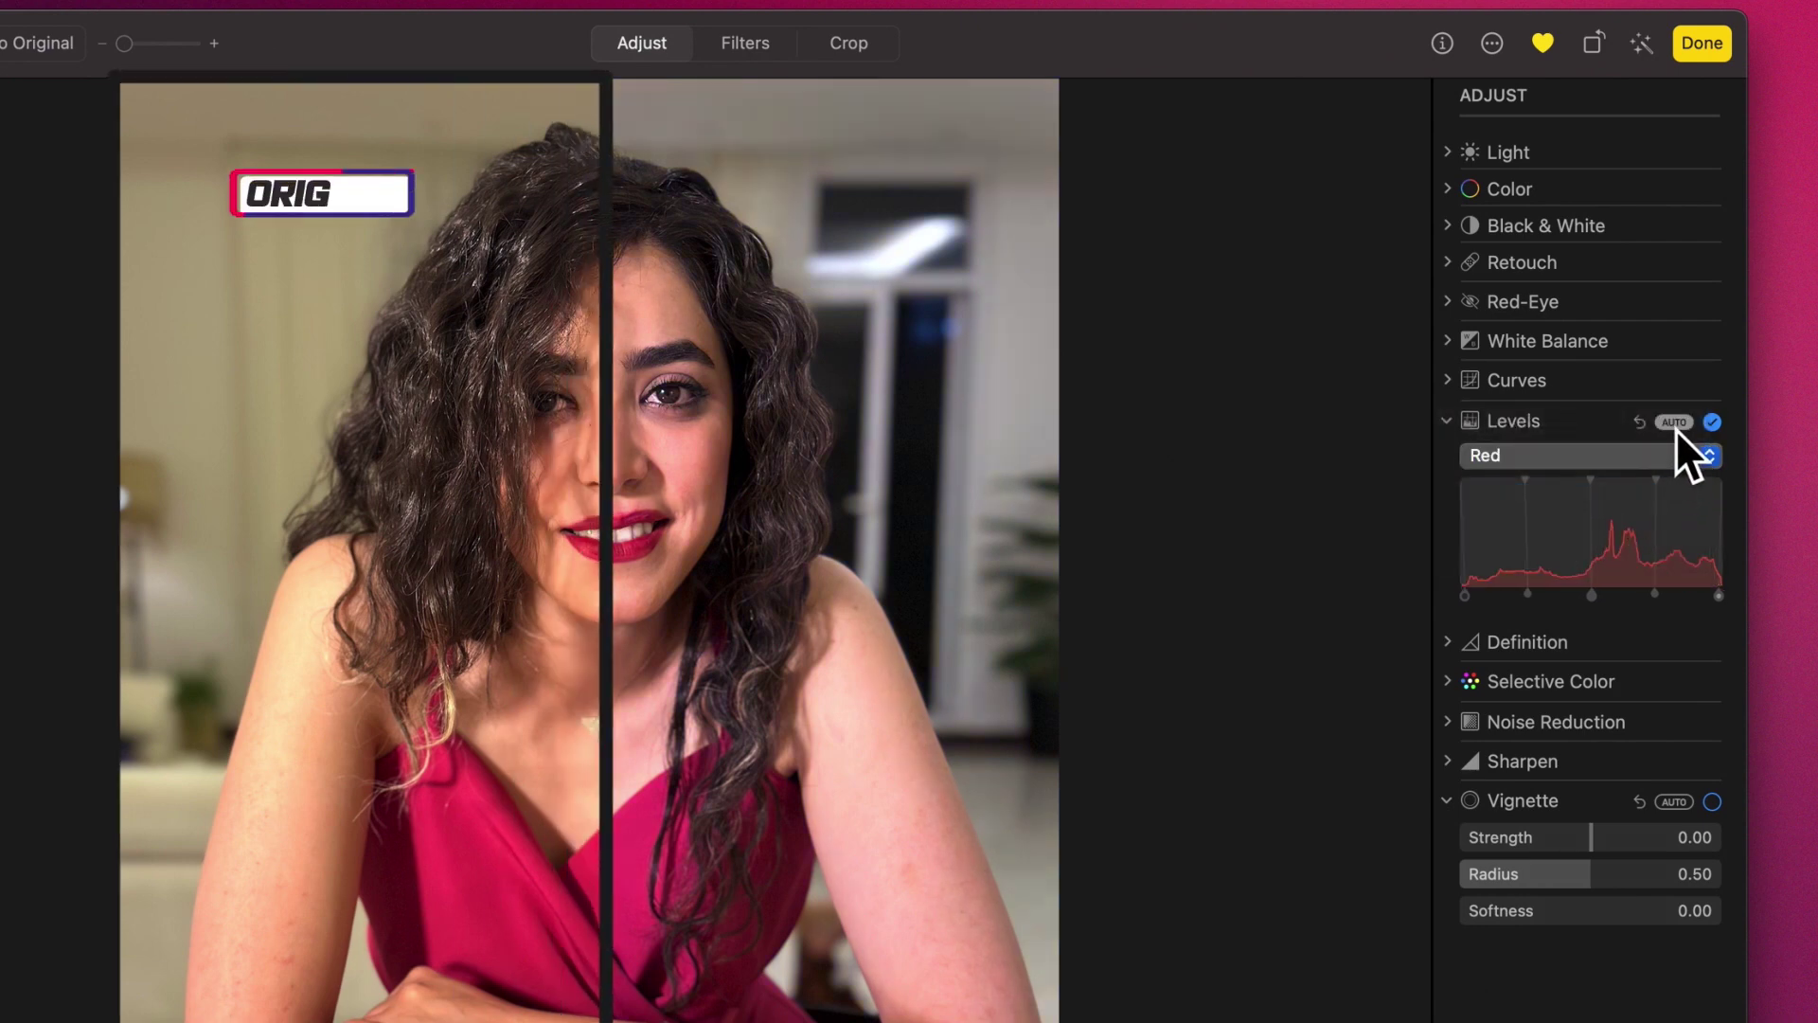
# - Return Levels to RGB, lower the white point and raise the highlights, undoing the black-point change
pyautogui.click(1662, 456)
pyautogui.click(1605, 426)
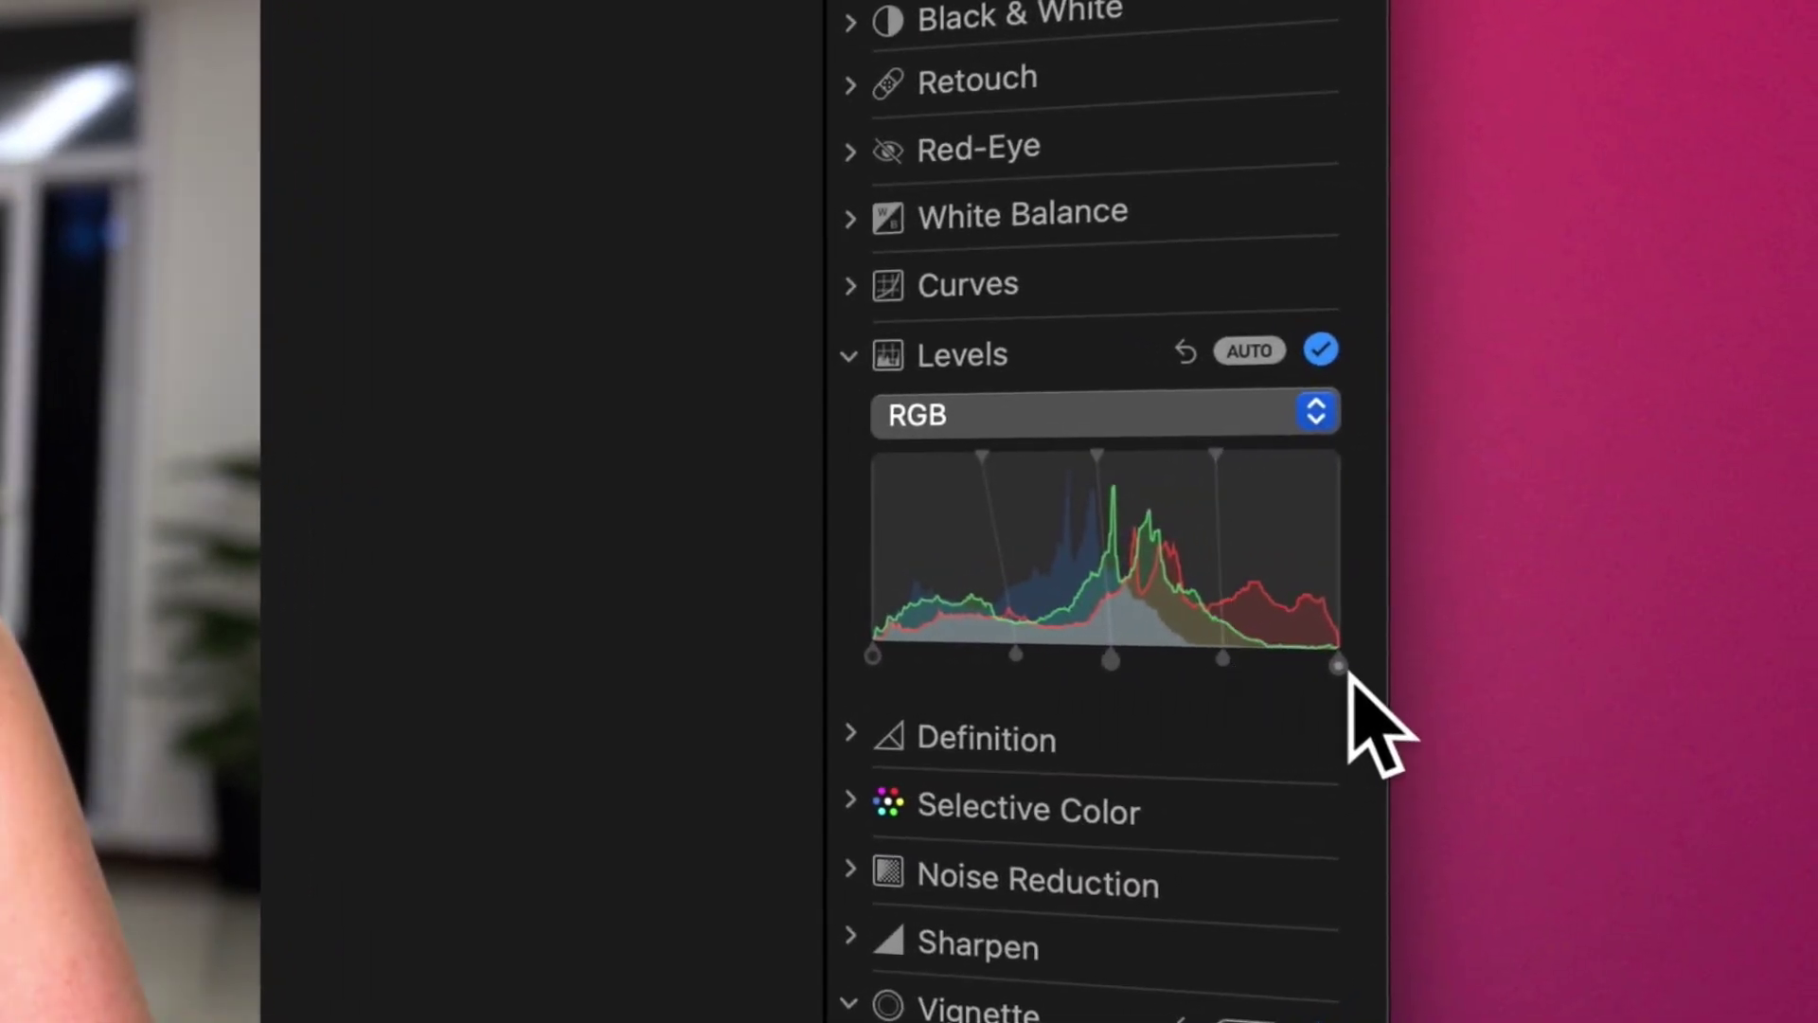
pyautogui.moveTo(1445, 669); pyautogui.dragTo(1425, 664)
pyautogui.moveTo(875, 653); pyautogui.dragTo(1290, 697)
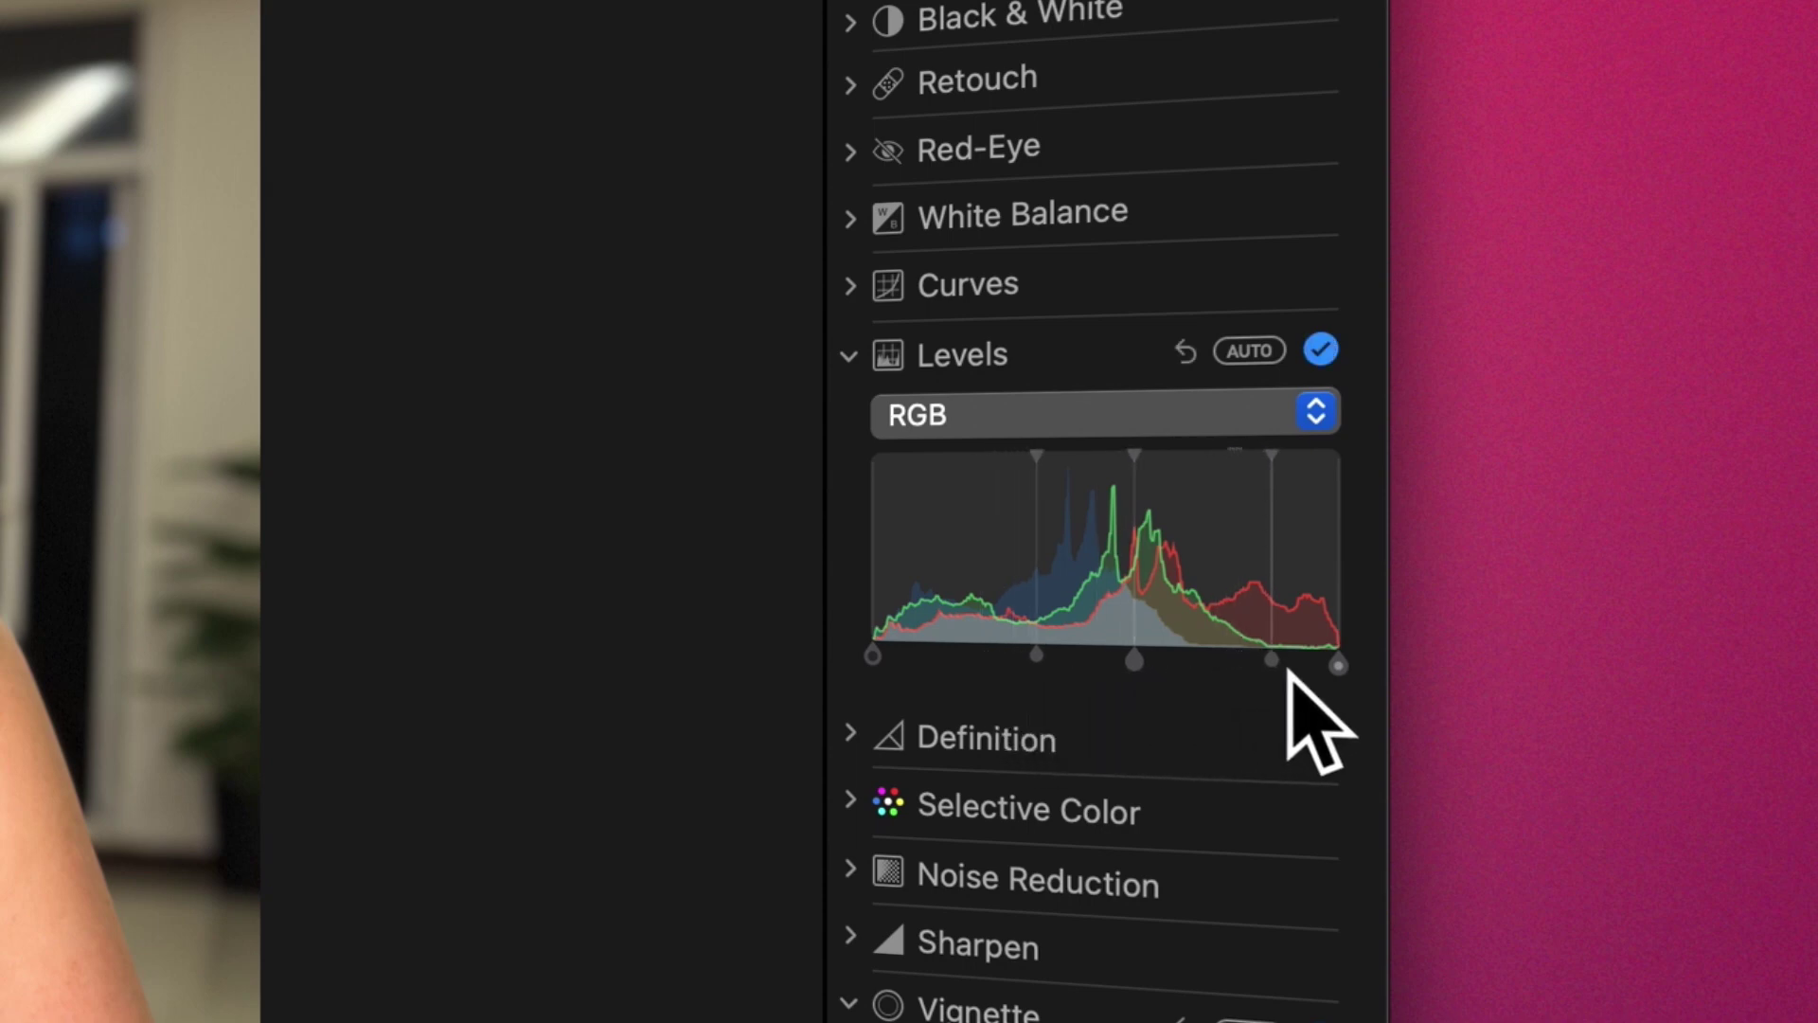
pyautogui.moveTo(901, 663); pyautogui.dragTo(911, 663)
pyautogui.press('super+z')
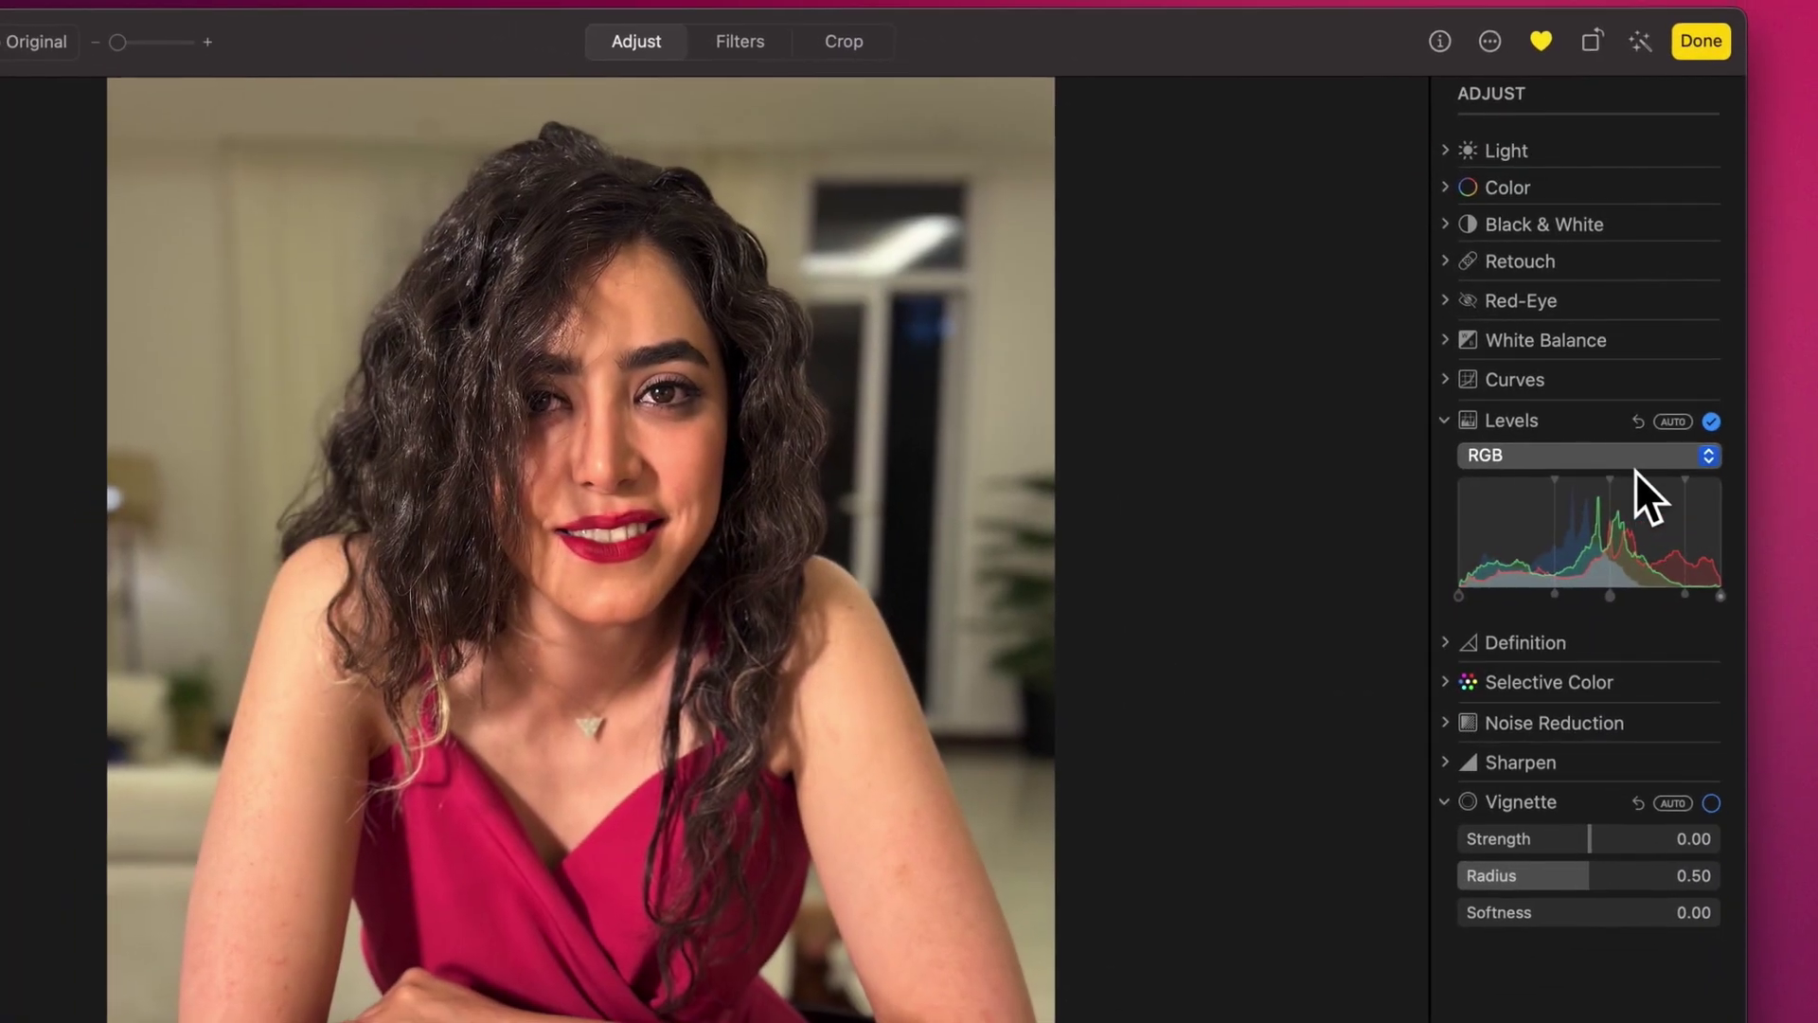
# - Shift the Green midtones, then lower the Red white point and nudge its midtone and black point
pyautogui.click(1634, 464)
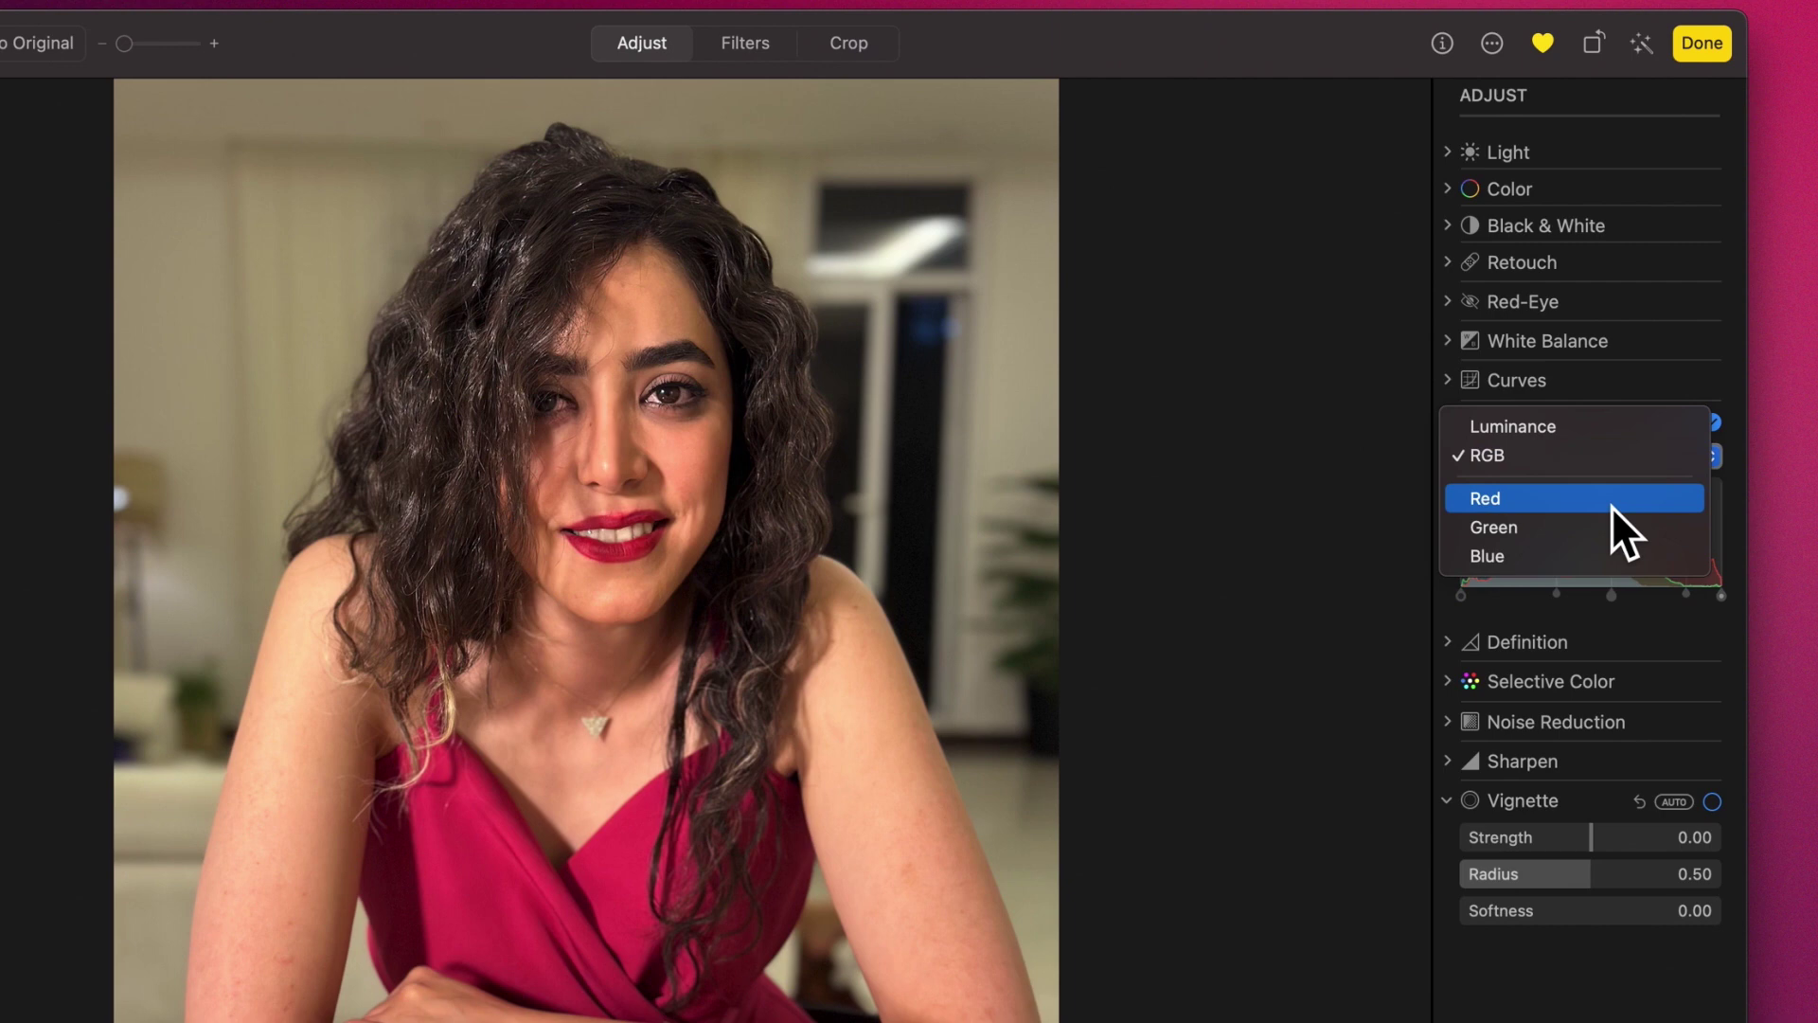
pyautogui.click(1560, 530)
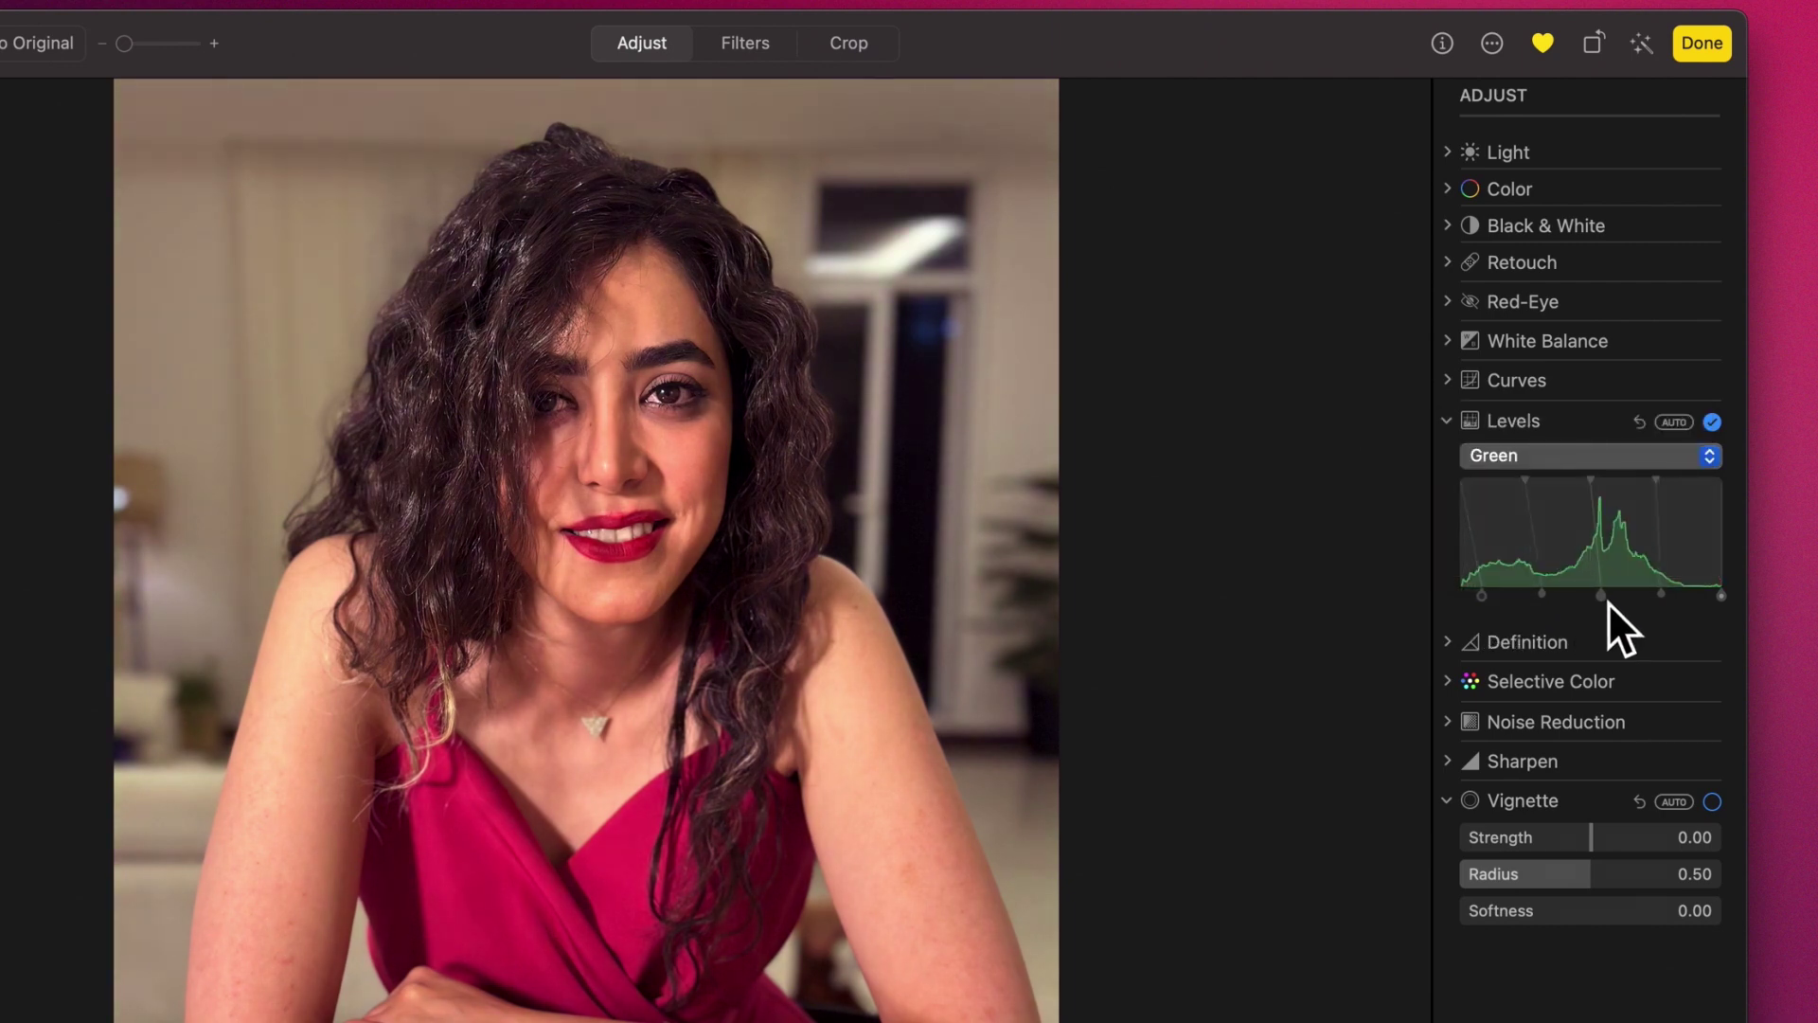
pyautogui.moveTo(1601, 595); pyautogui.dragTo(1572, 604)
pyautogui.click(1553, 456)
pyautogui.click(1549, 436)
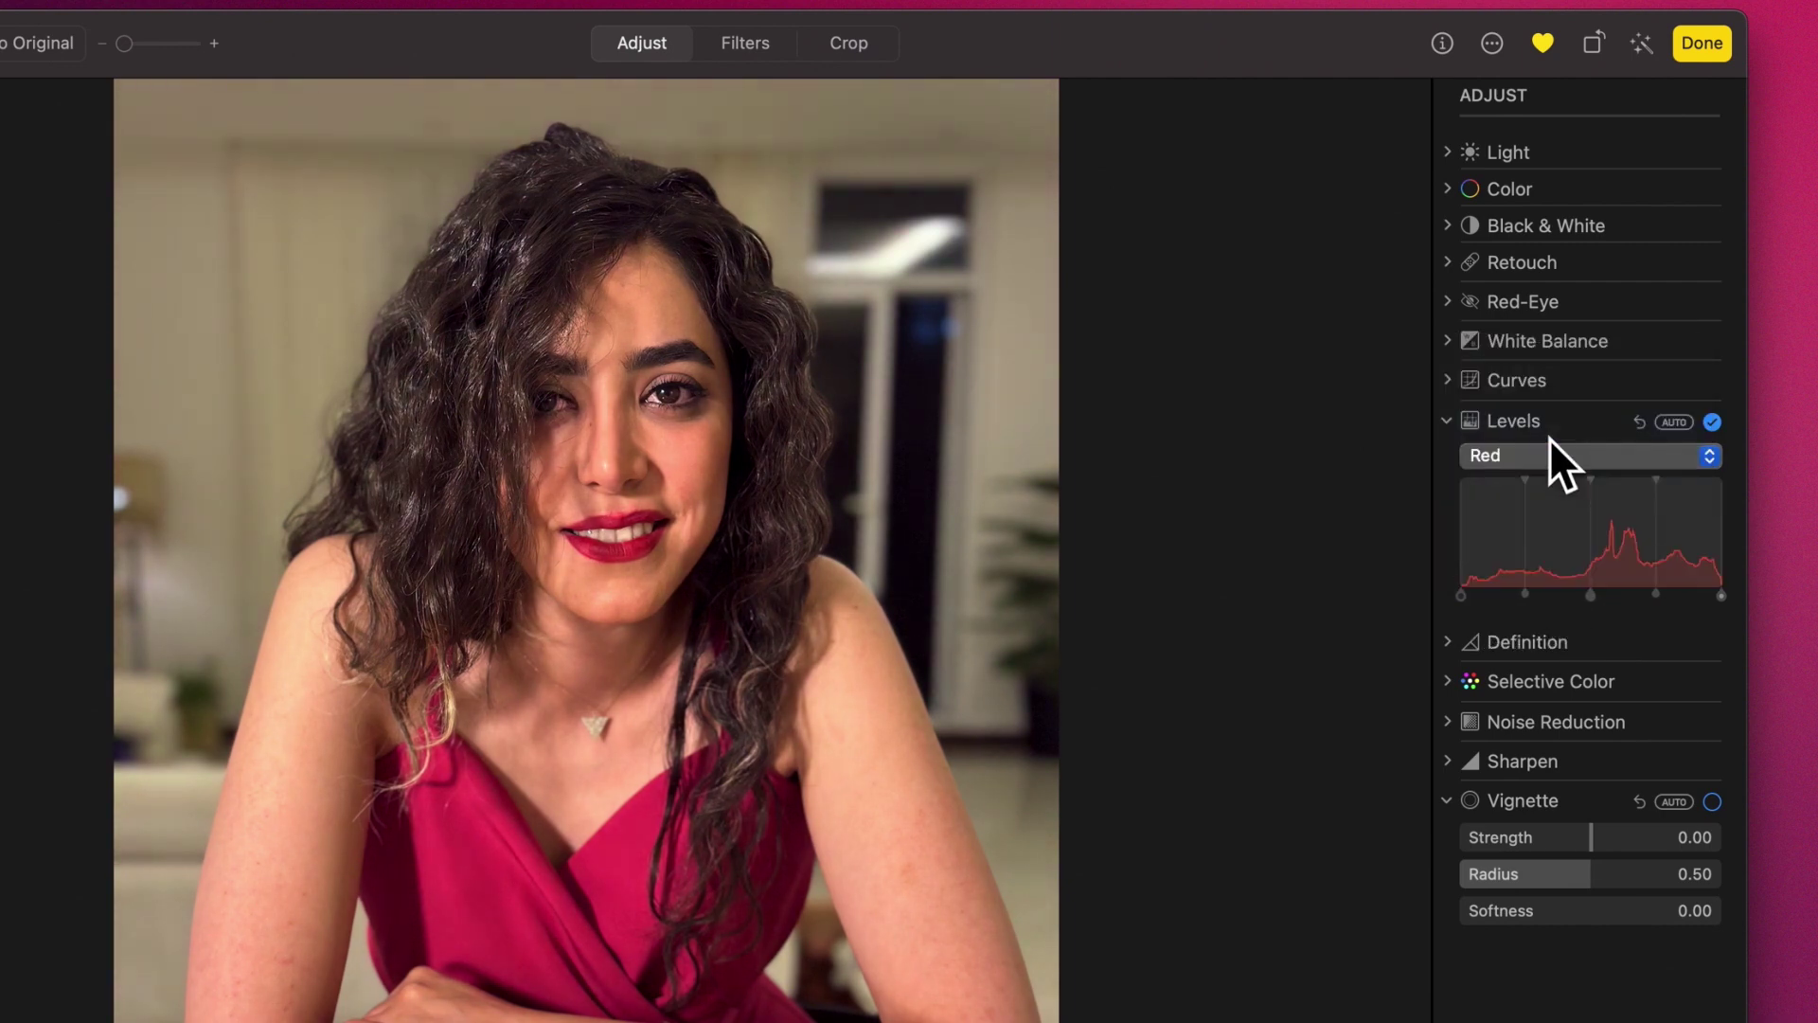
pyautogui.moveTo(1725, 602); pyautogui.dragTo(1718, 600)
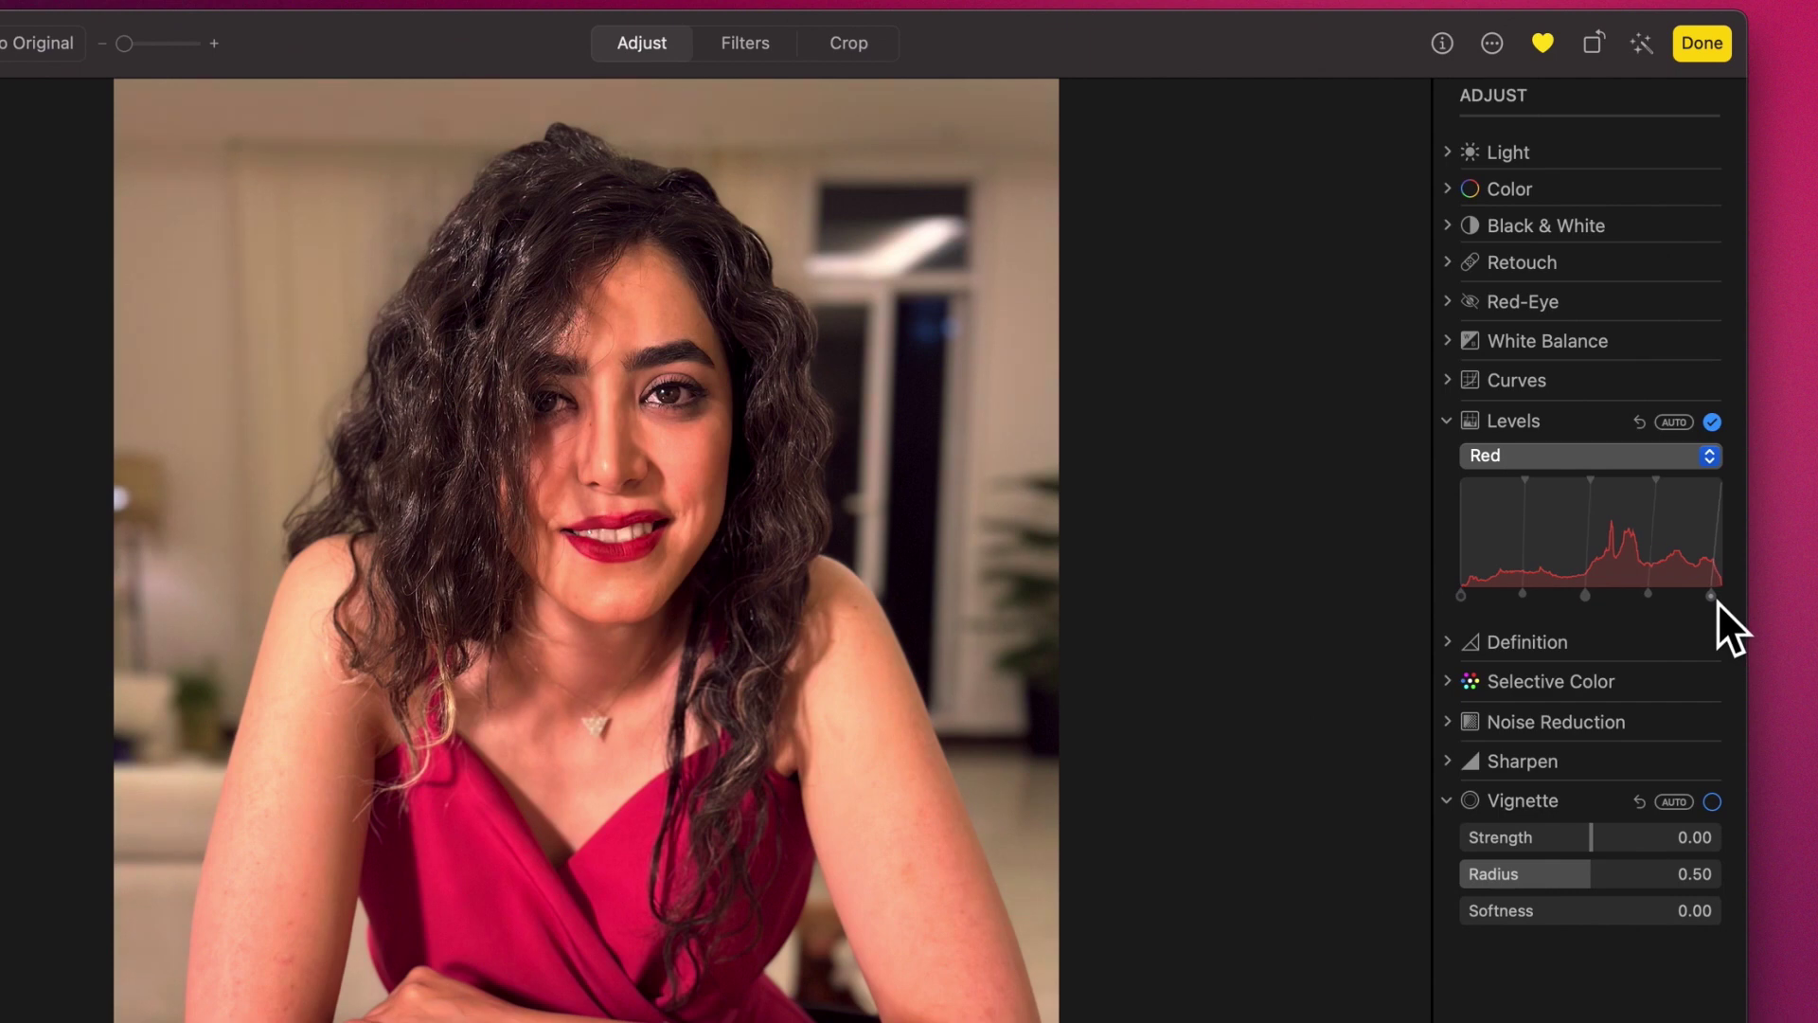
pyautogui.click(1599, 599)
pyautogui.click(1474, 600)
# - Switch Levels to Blue and lower its white point for a cooler tint
pyautogui.click(1547, 456)
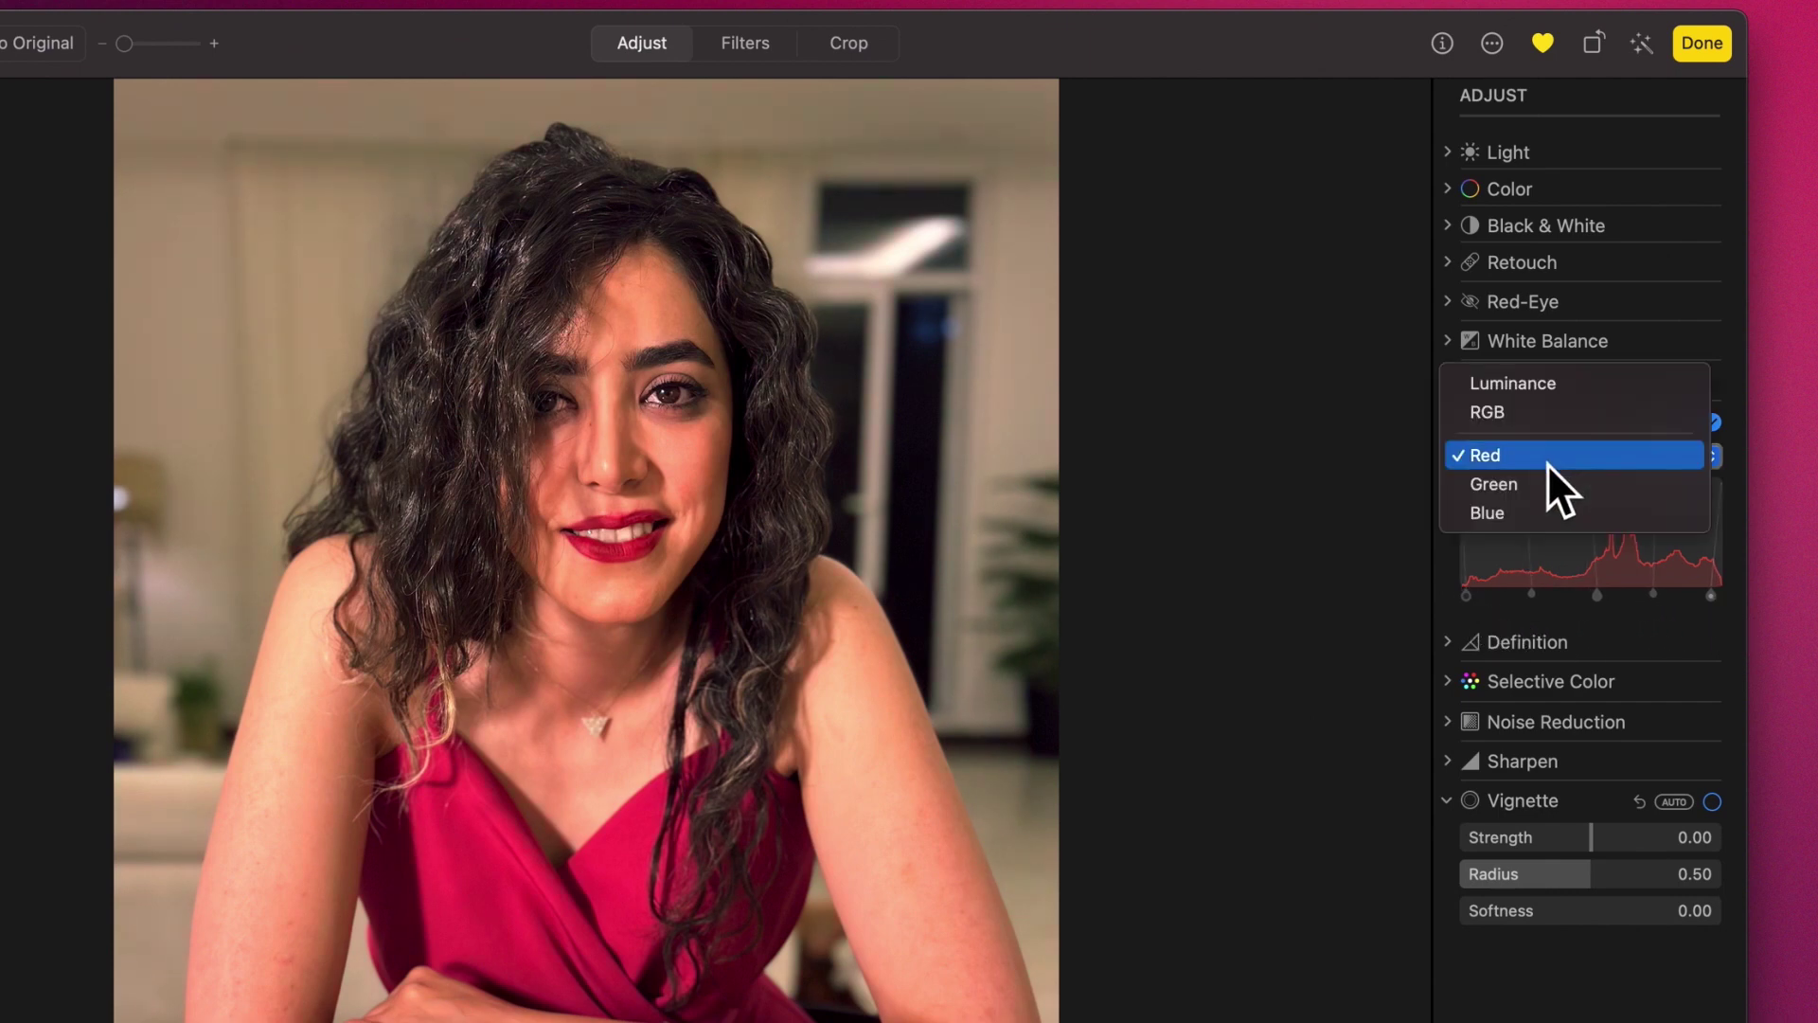
pyautogui.click(1543, 512)
pyautogui.moveTo(1729, 604); pyautogui.dragTo(1708, 603)
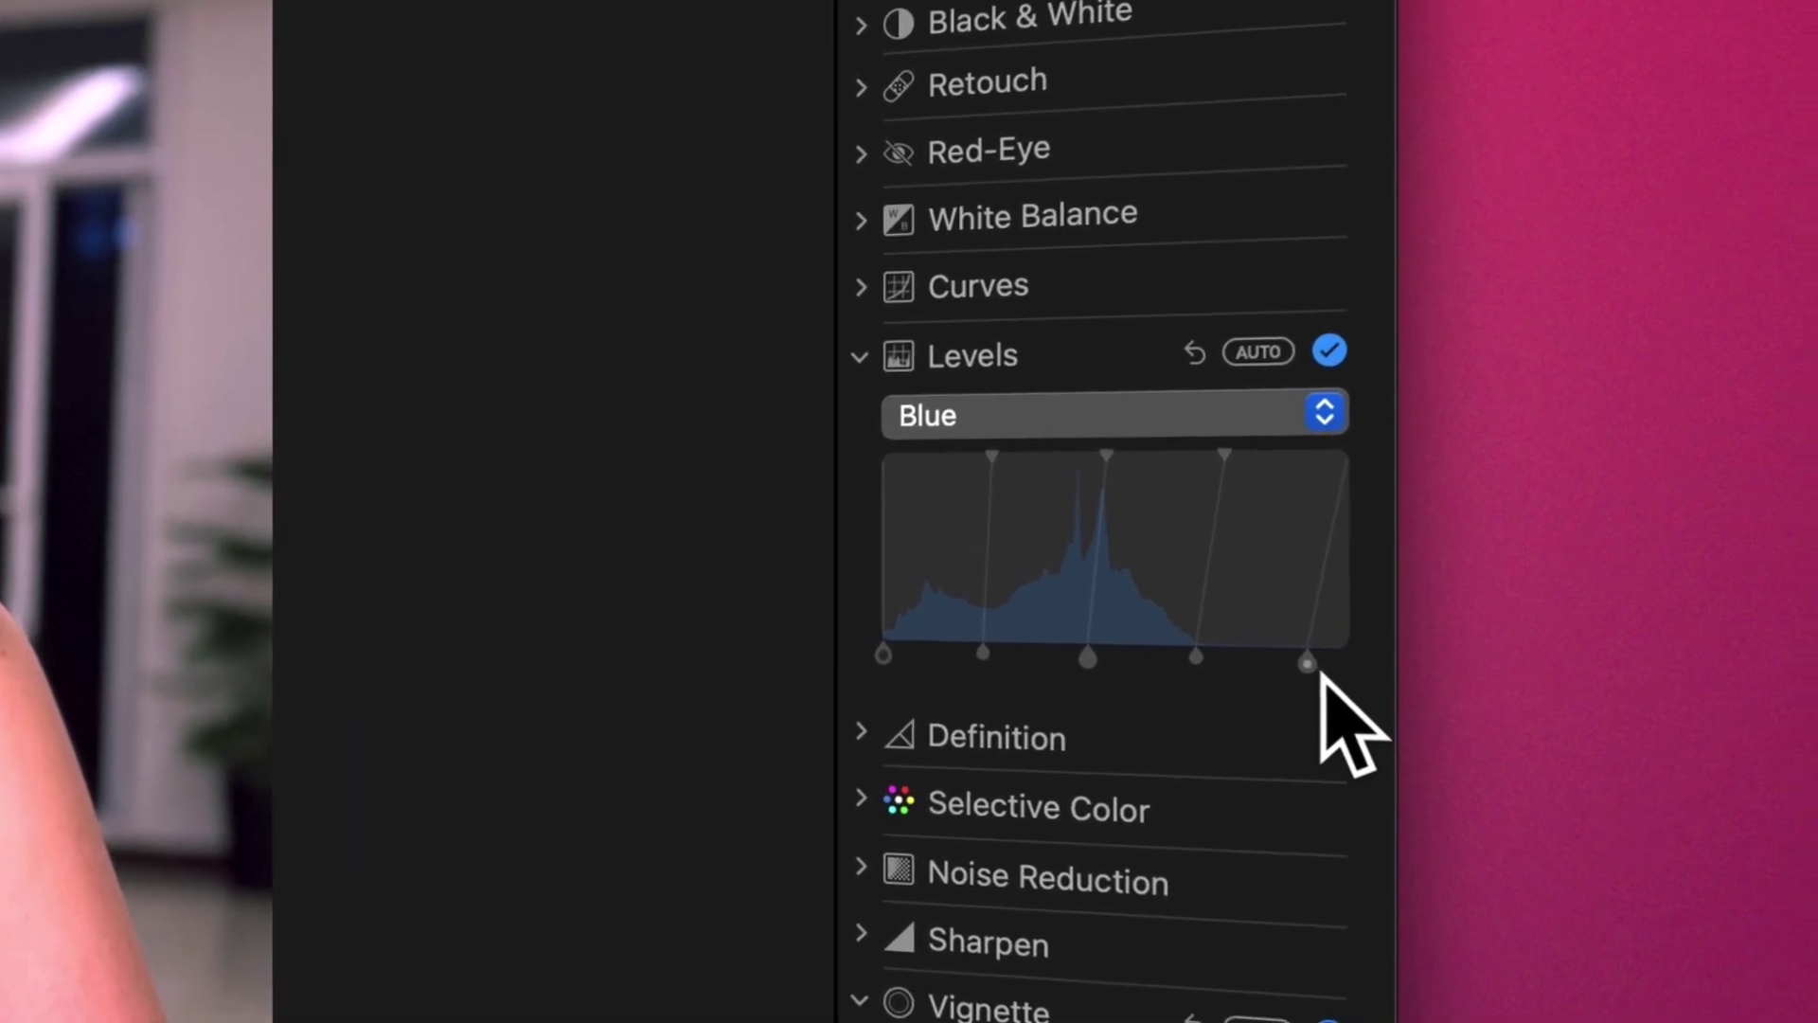
pyautogui.click(1254, 425)
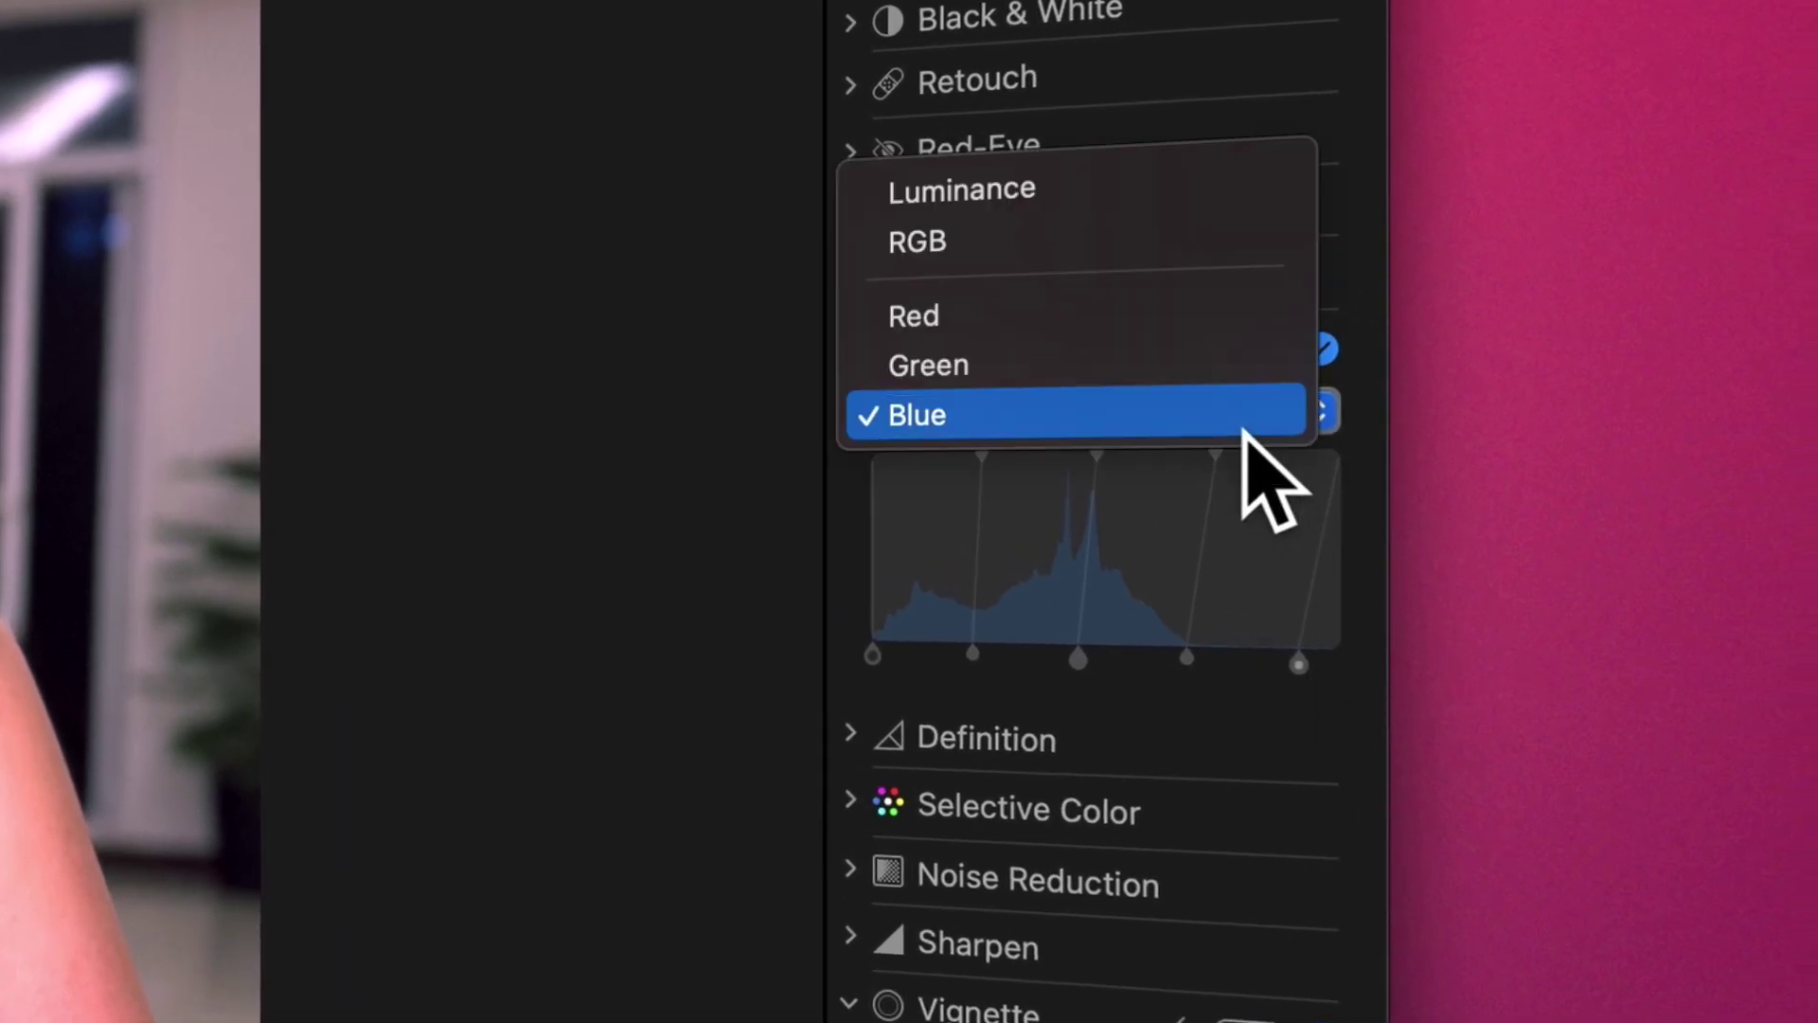
# - Set Levels to Luminance and convert the photo to black and white
pyautogui.click(1076, 196)
pyautogui.click(868, 39)
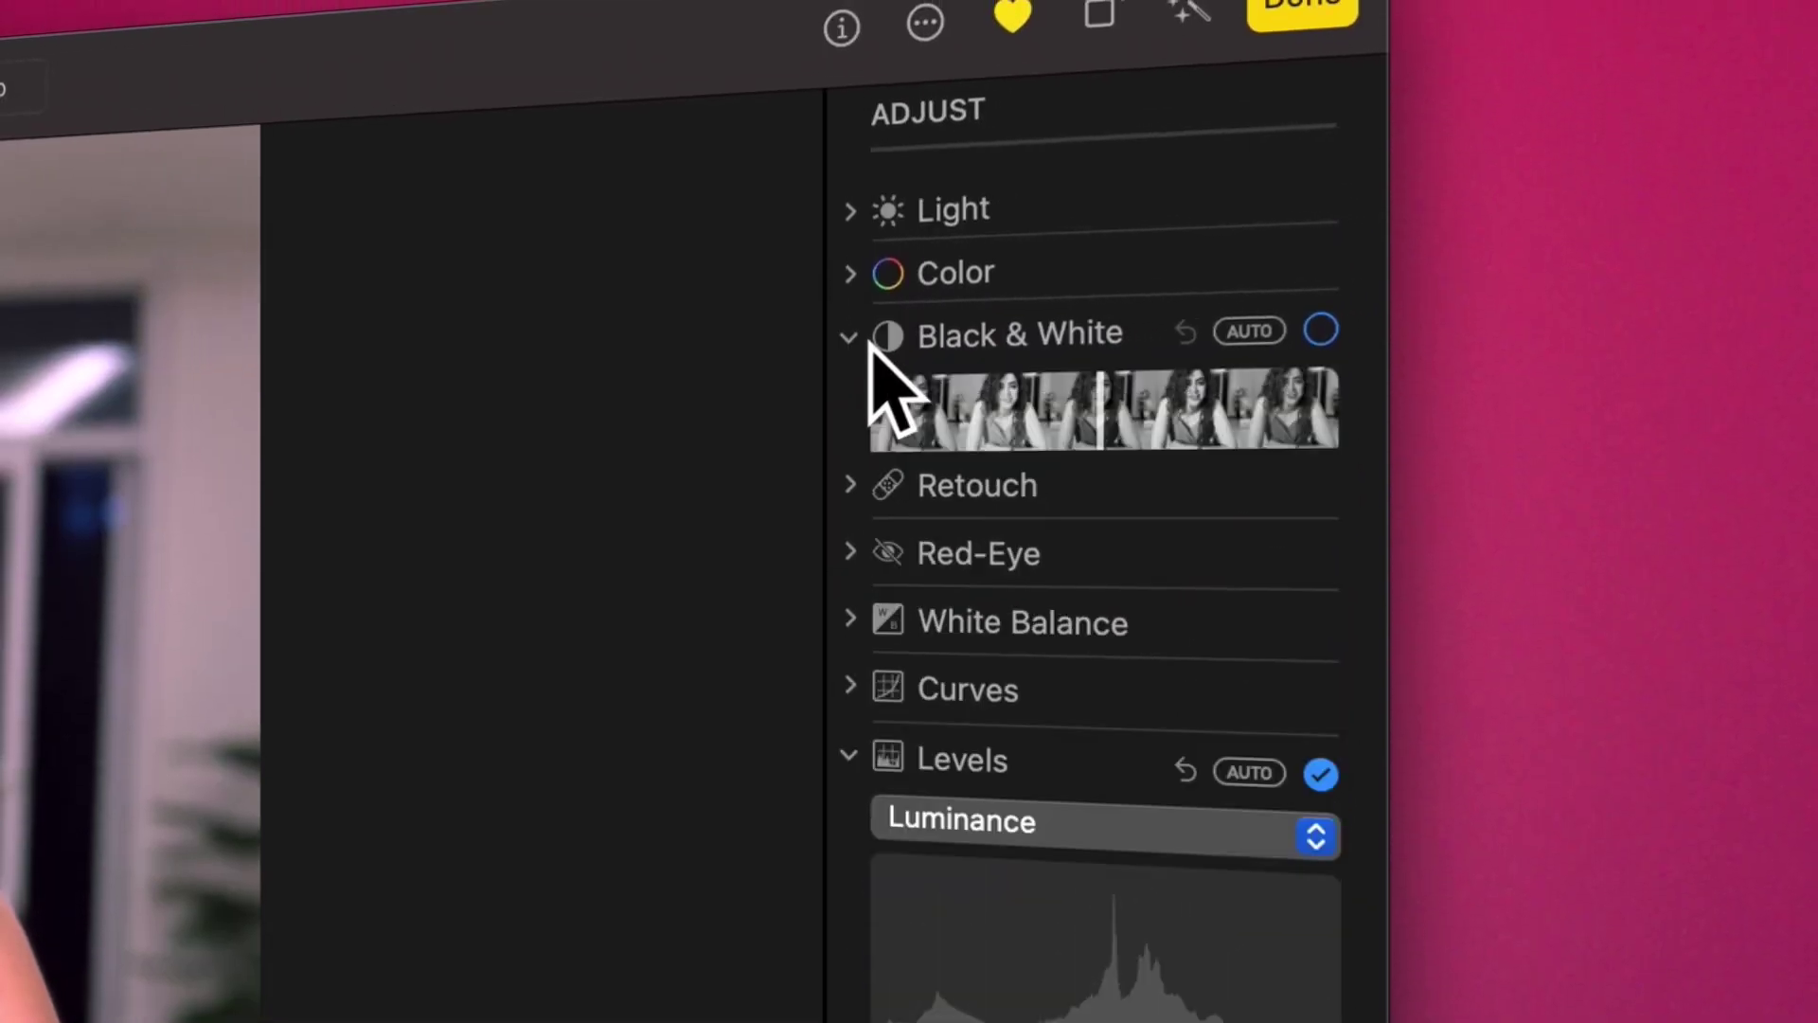
pyautogui.click(1089, 412)
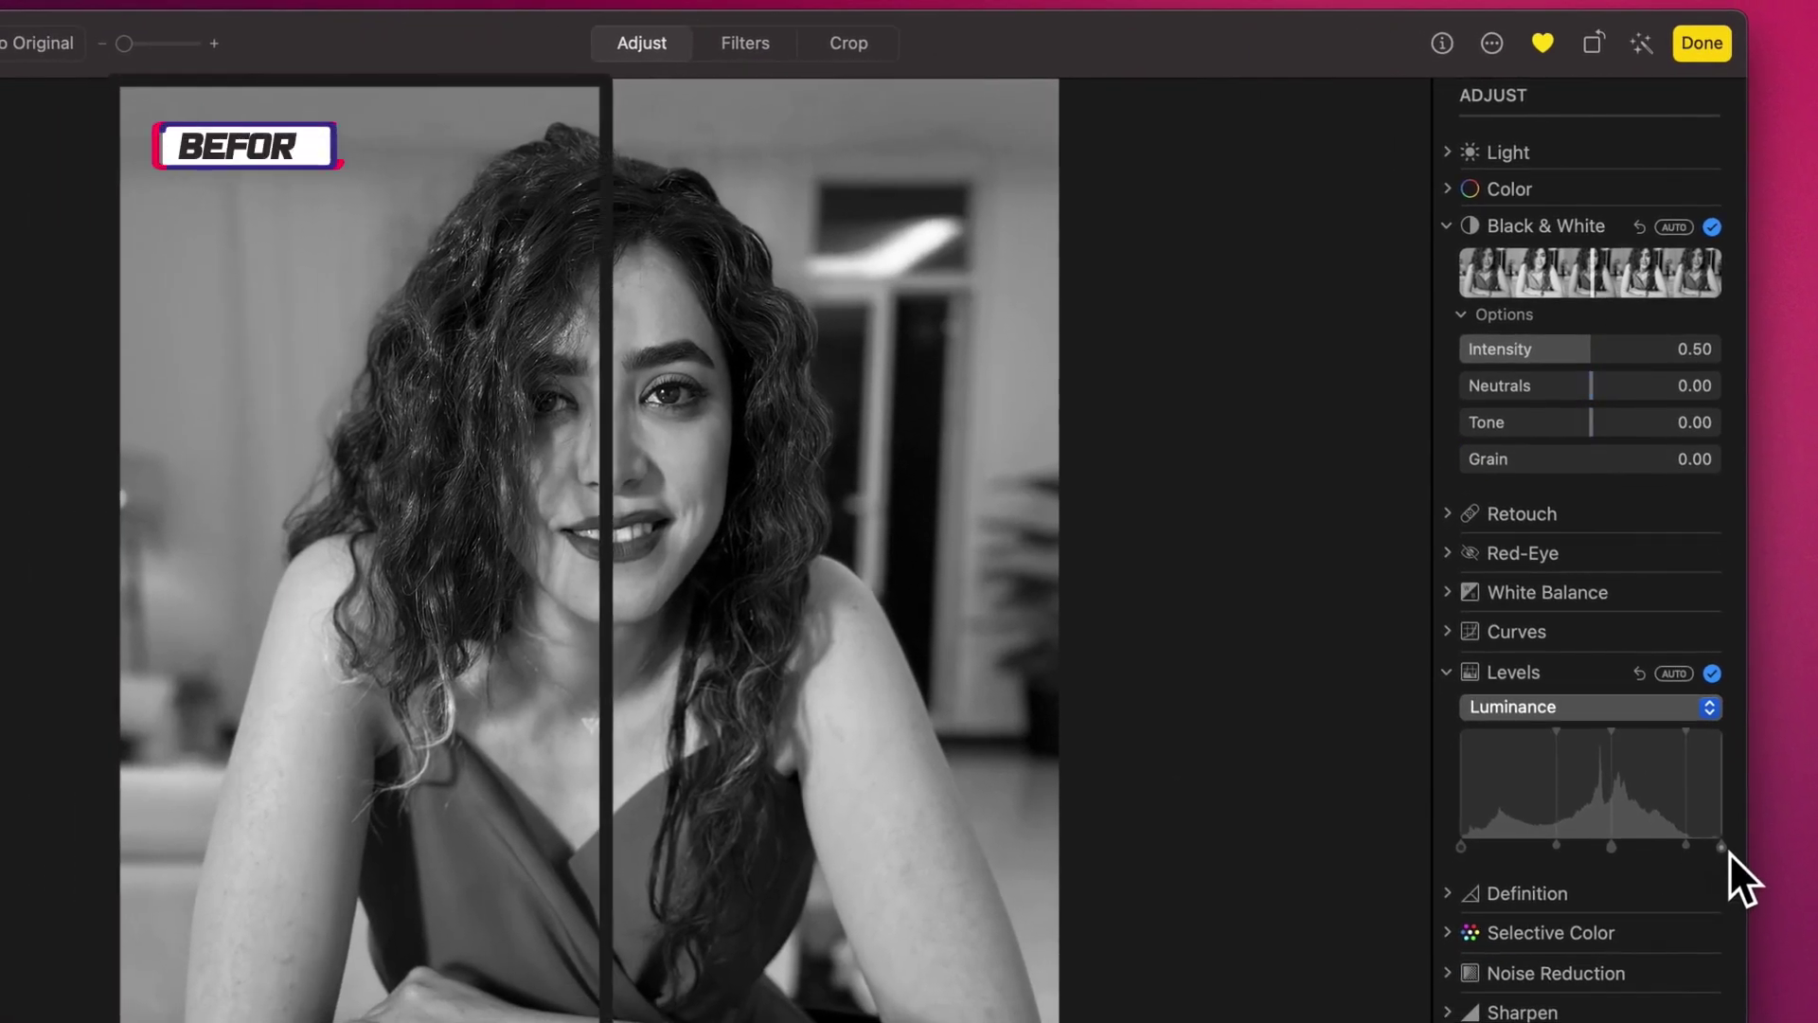
# - Adjust the Levels white, black and midtone handles for a more contrasty tone
pyautogui.moveTo(1725, 852); pyautogui.dragTo(1714, 854)
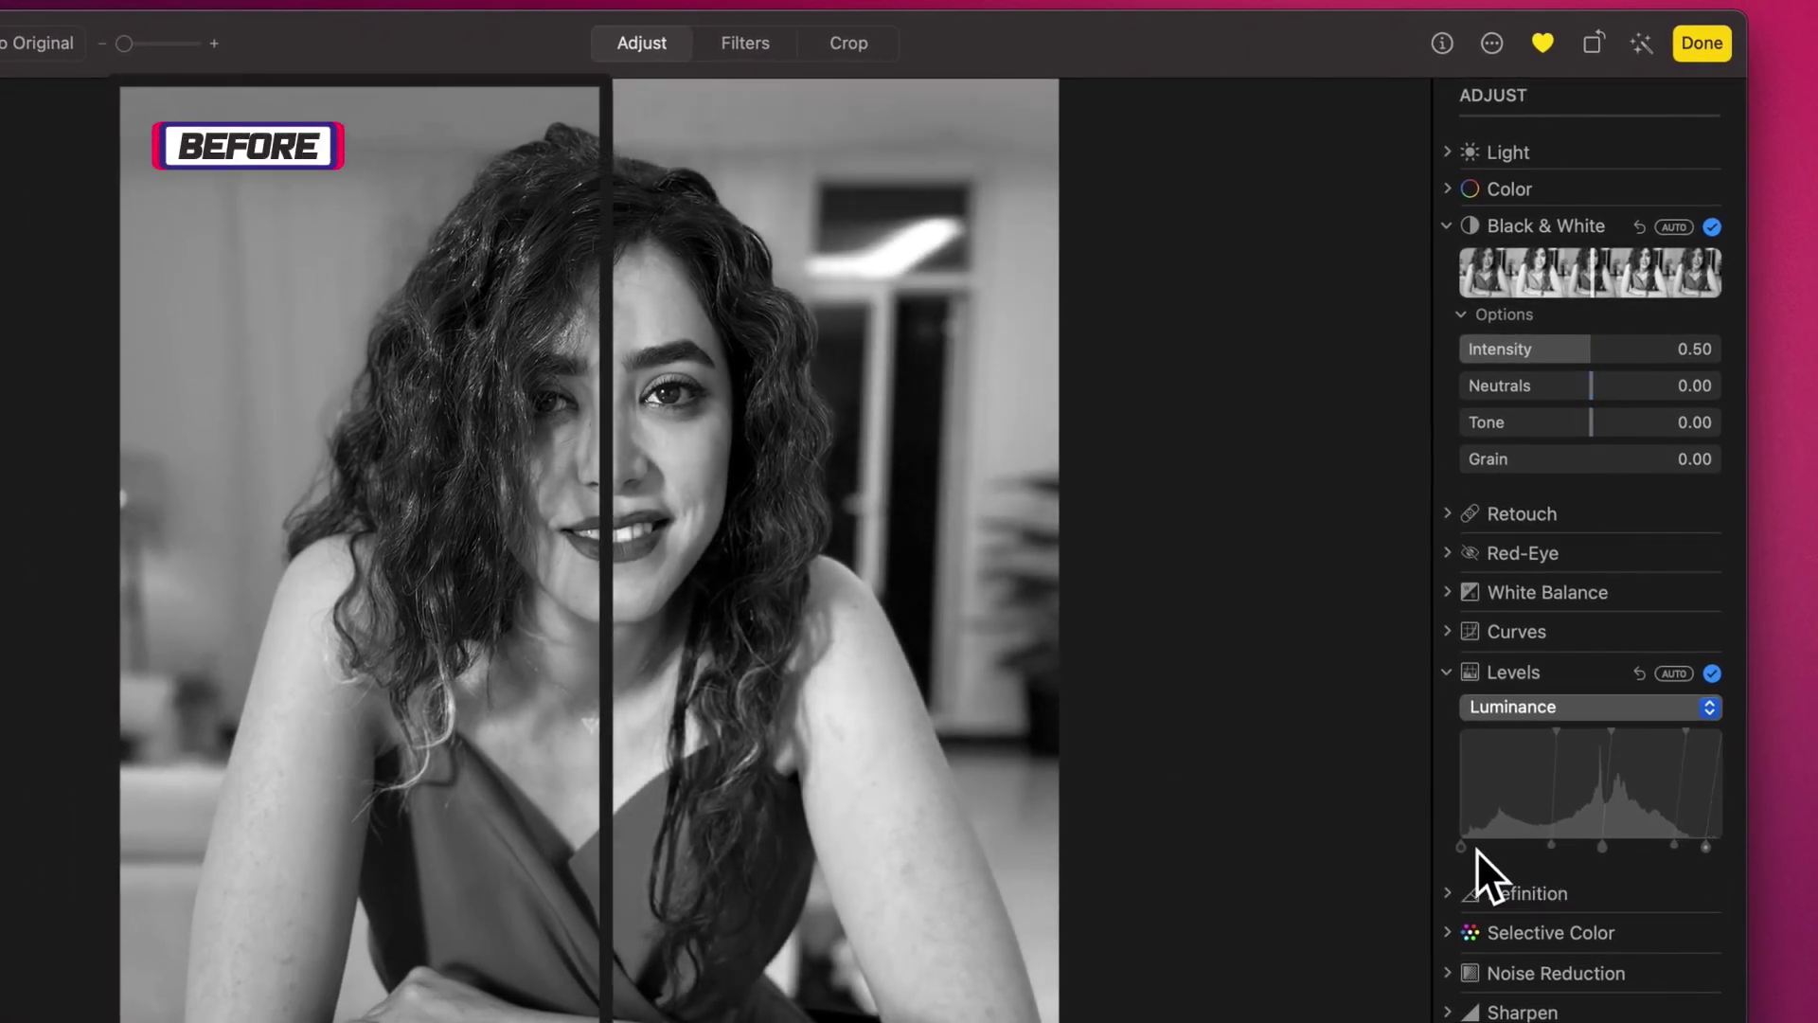
pyautogui.moveTo(1468, 851); pyautogui.dragTo(1474, 850)
pyautogui.moveTo(1606, 849); pyautogui.dragTo(1625, 849)
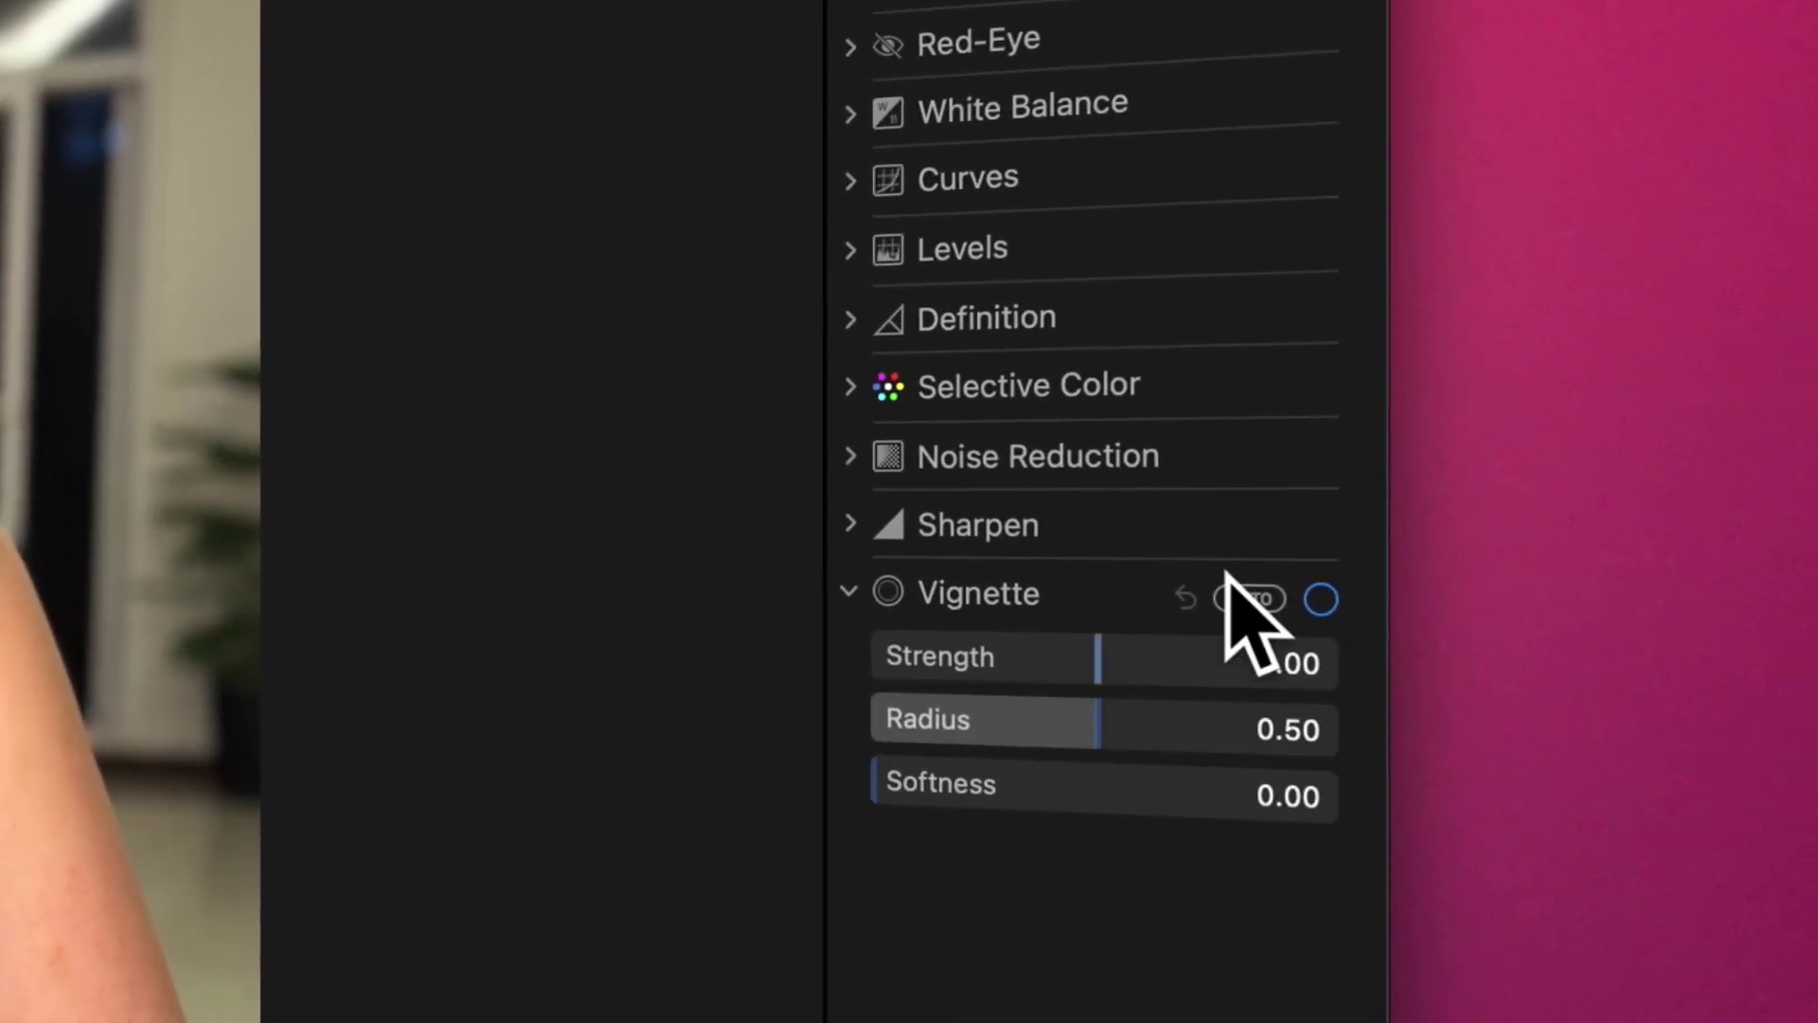
# - Expand Definition and raise its Amount to about 0.65
pyautogui.click(851, 320)
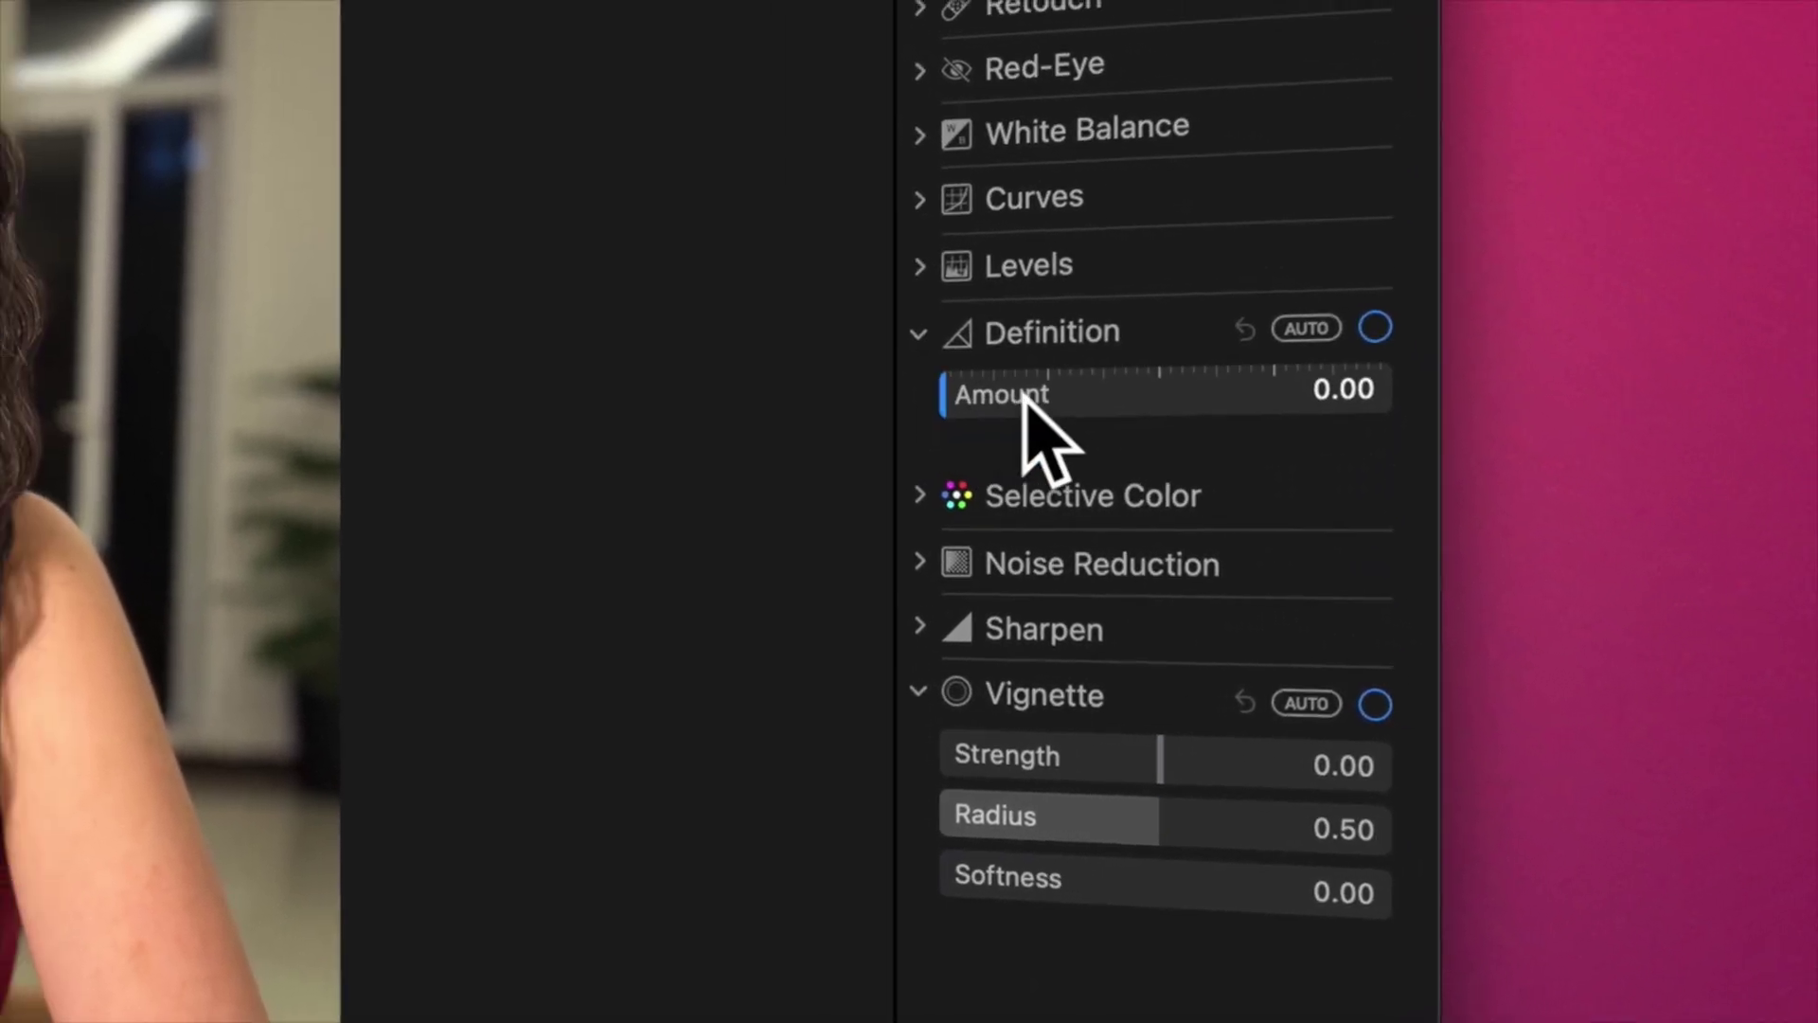
pyautogui.moveTo(961, 383); pyautogui.dragTo(1126, 386)
pyautogui.moveTo(1601, 502); pyautogui.dragTo(1636, 499)
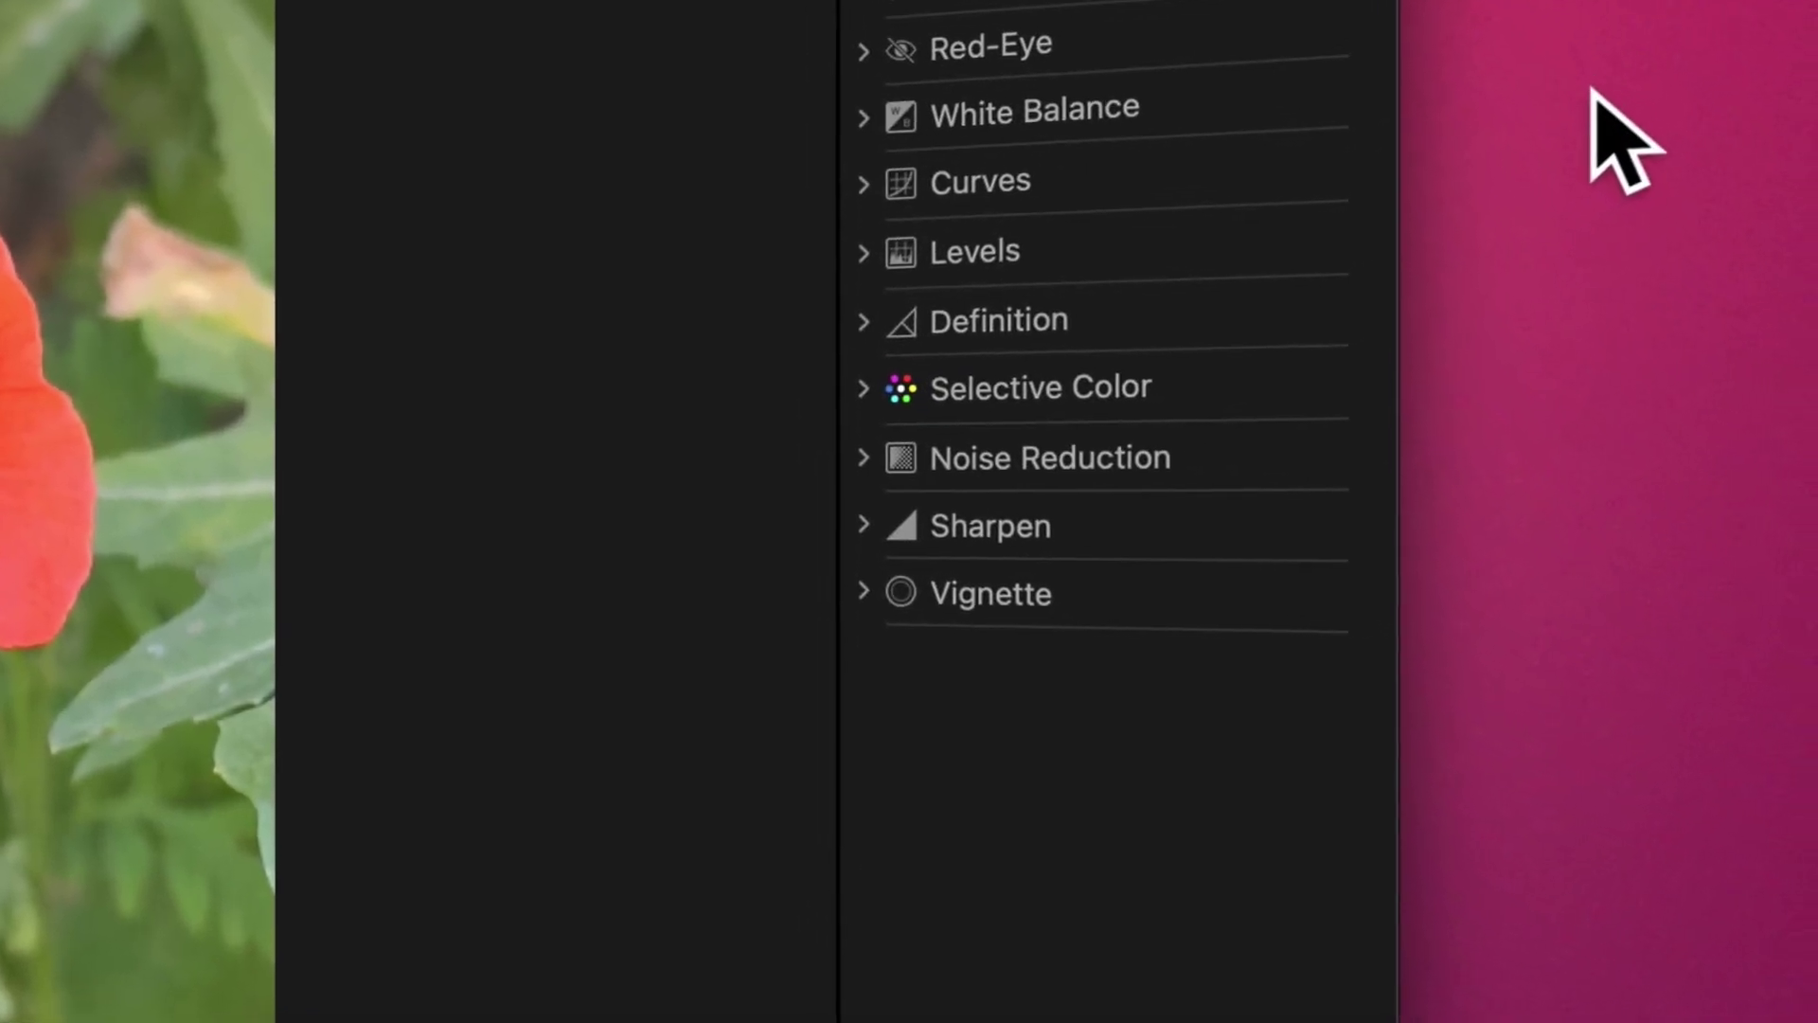
# - In Selective Color, try a green hue and saturation boost, then undo it
pyautogui.click(869, 394)
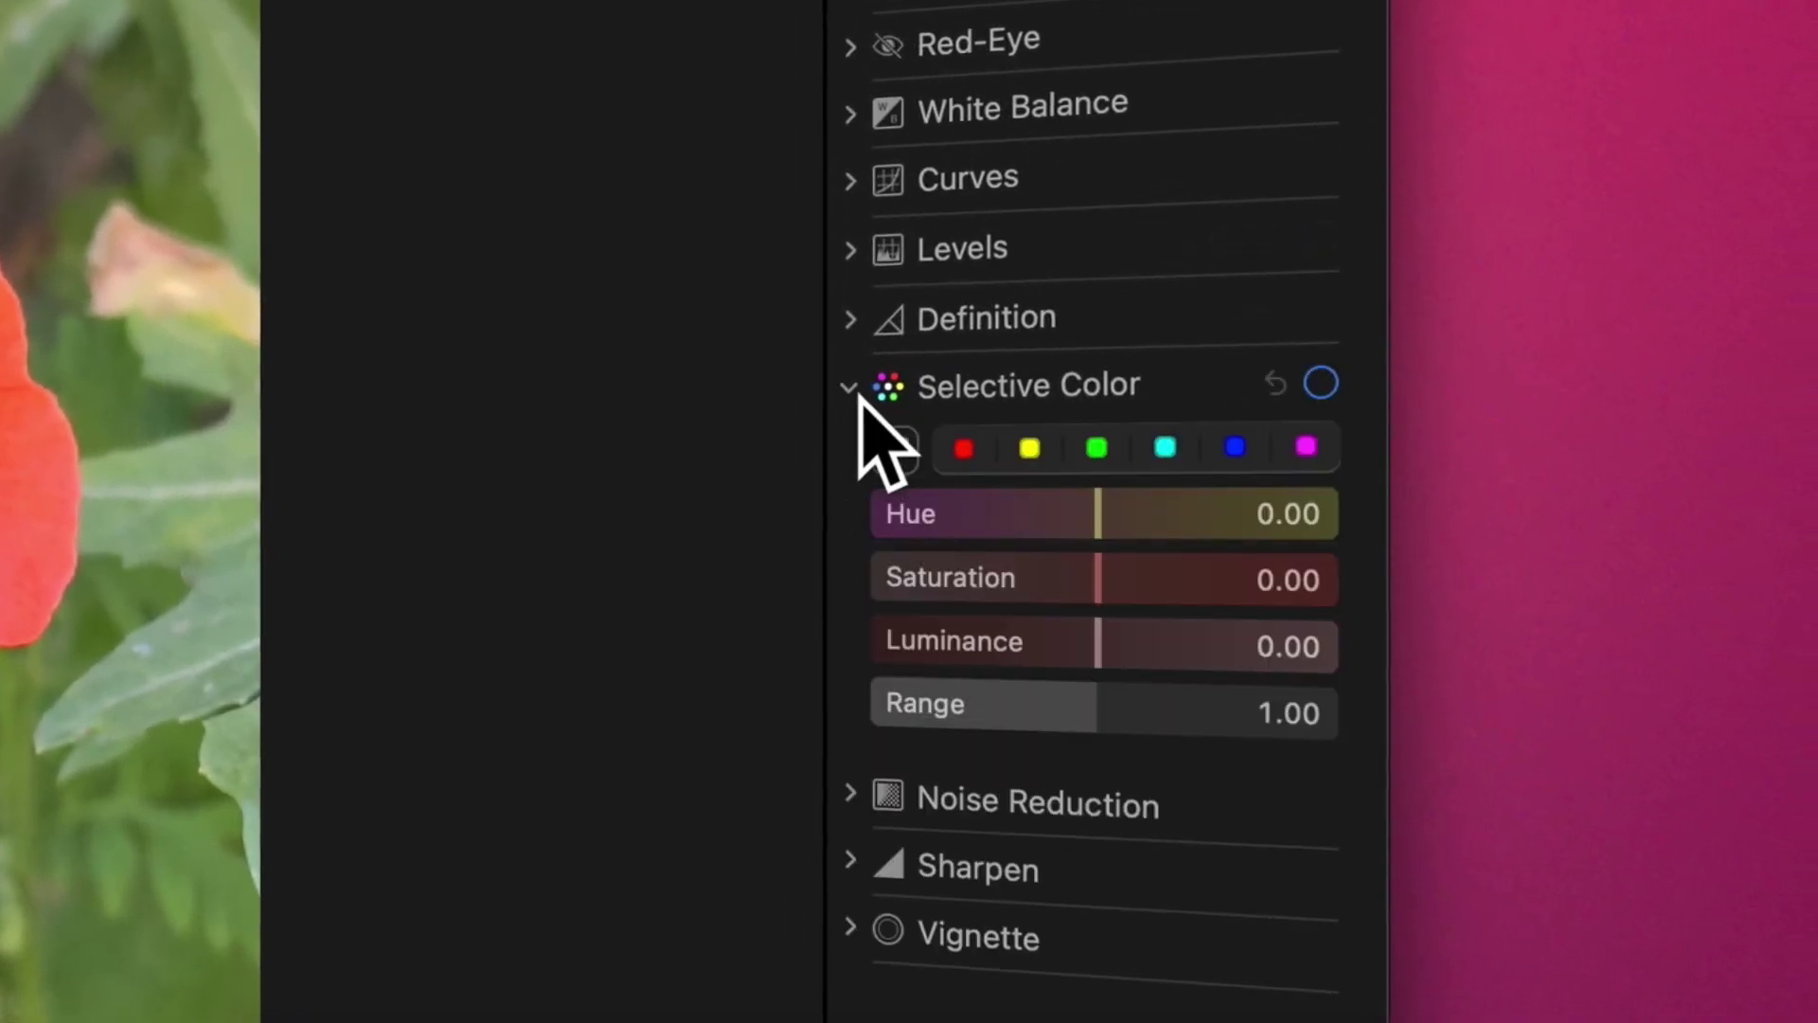
pyautogui.click(1122, 451)
pyautogui.moveTo(1153, 500); pyautogui.dragTo(1244, 583)
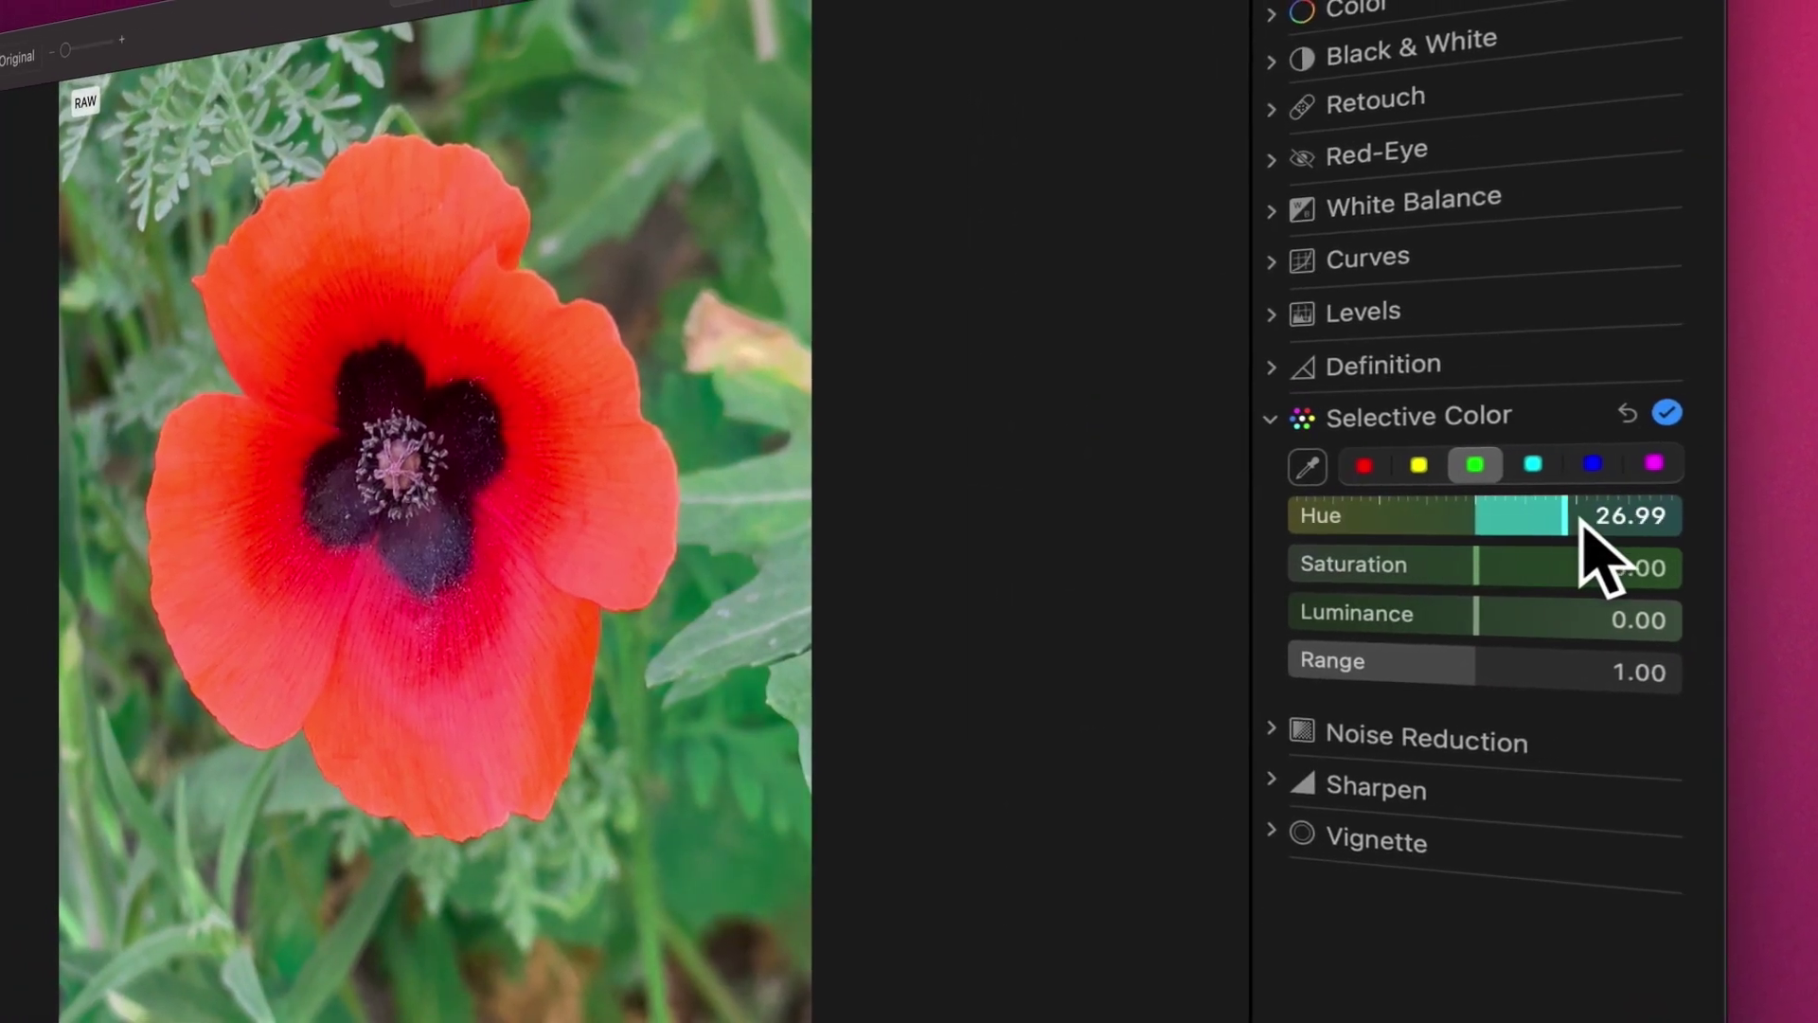
pyautogui.moveTo(1587, 571); pyautogui.dragTo(1605, 566)
pyautogui.press('super+z')
pyautogui.press('super+z')
pyautogui.press('super+z')
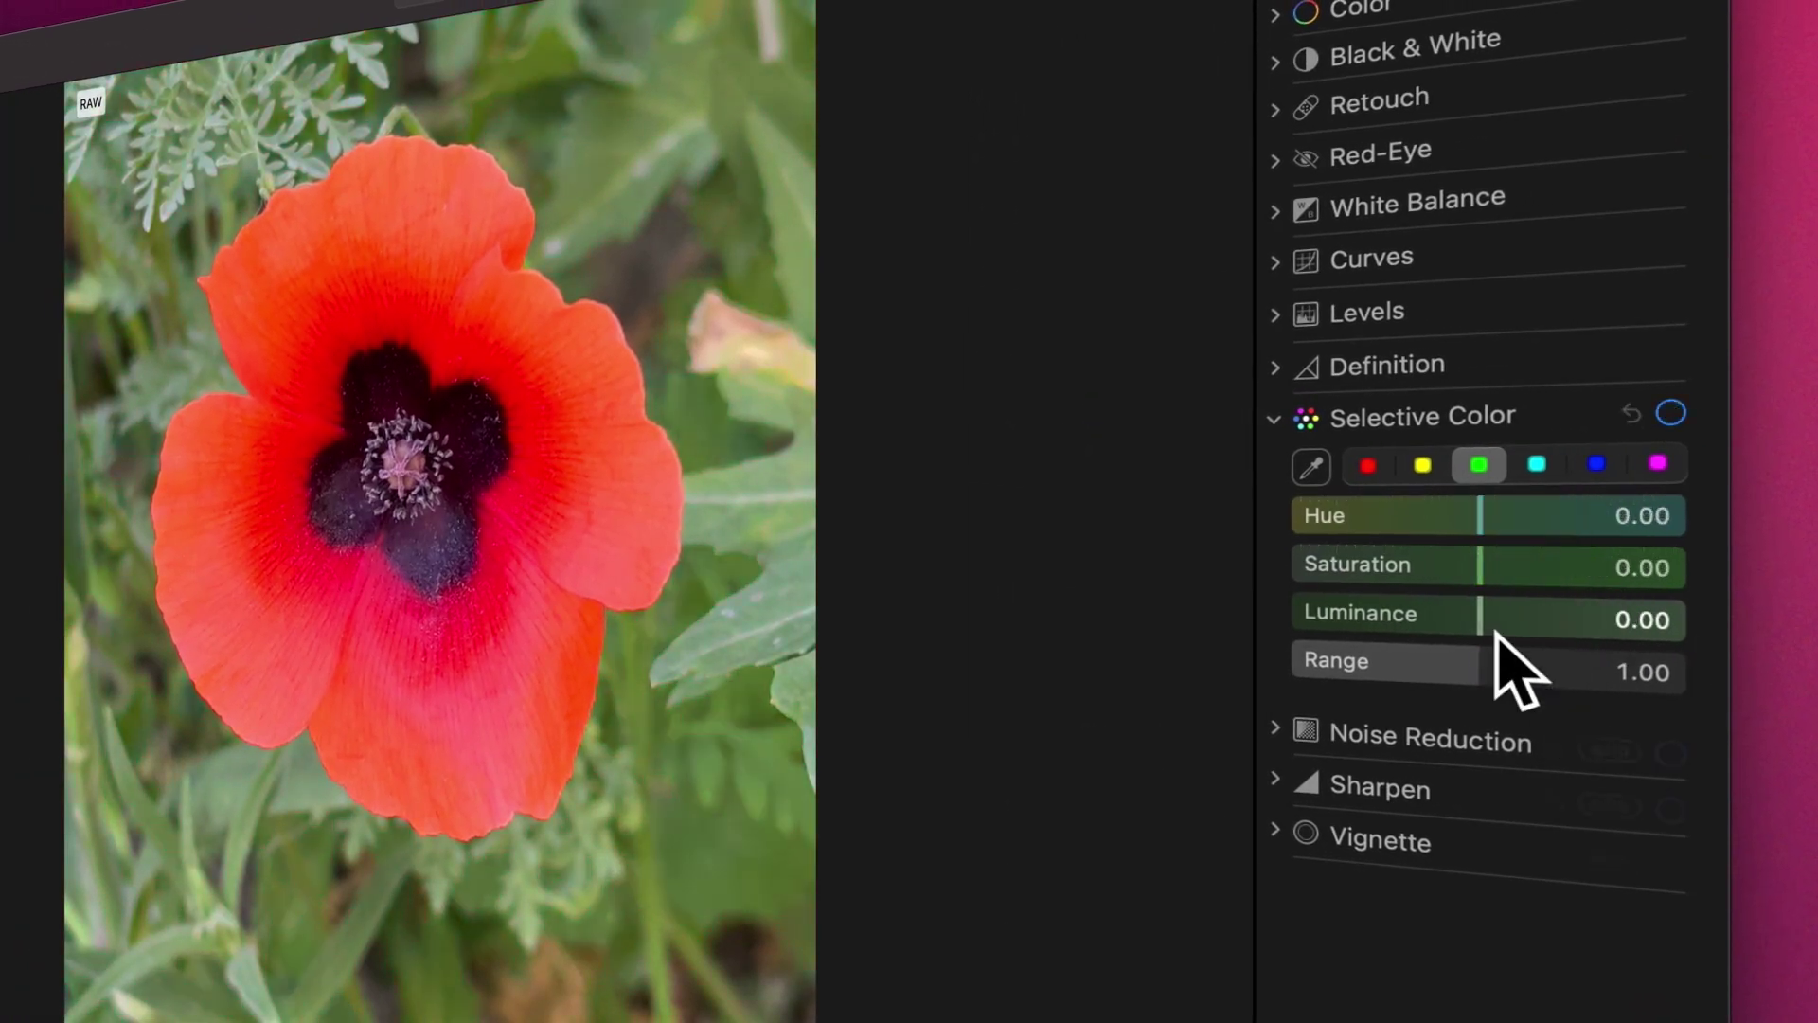
# - Sample the poppy's red and shift it to a brighter, slightly darker orange
pyautogui.click(1312, 467)
pyautogui.click(554, 505)
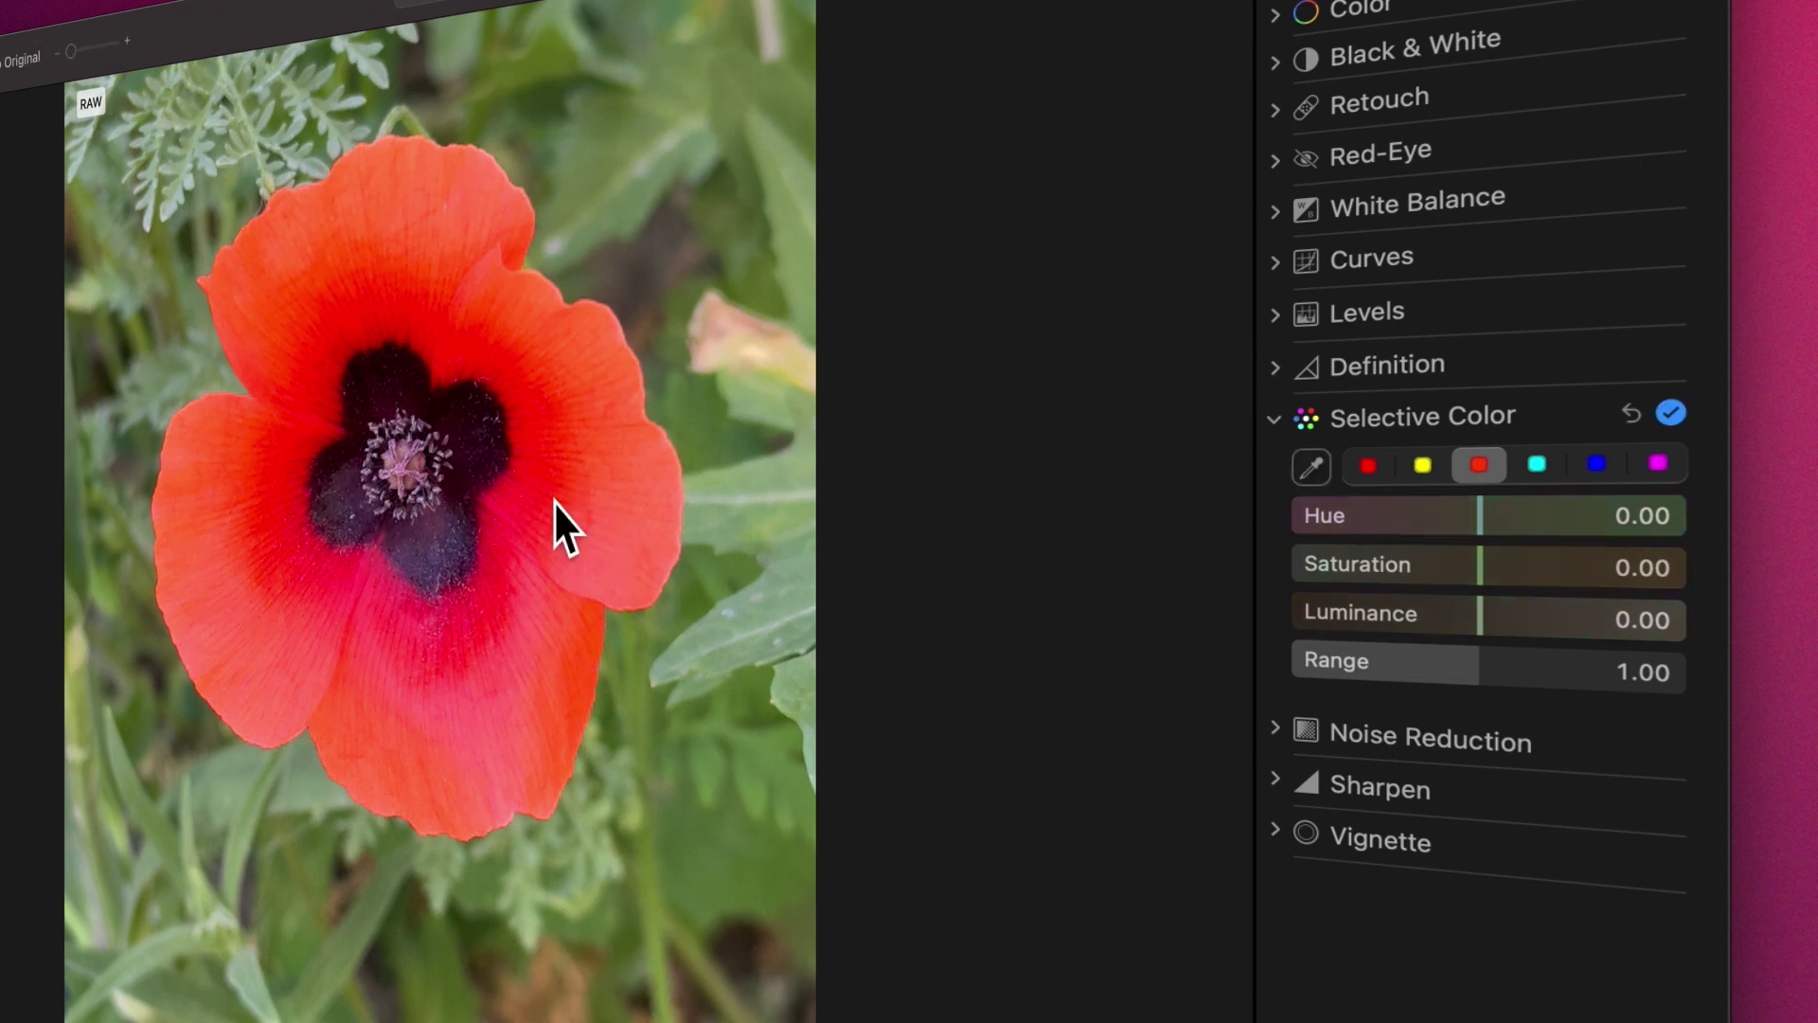
pyautogui.moveTo(1485, 519); pyautogui.dragTo(1600, 522)
pyautogui.moveTo(1508, 566); pyautogui.dragTo(1602, 597)
pyautogui.moveTo(1491, 616); pyautogui.dragTo(1560, 672)
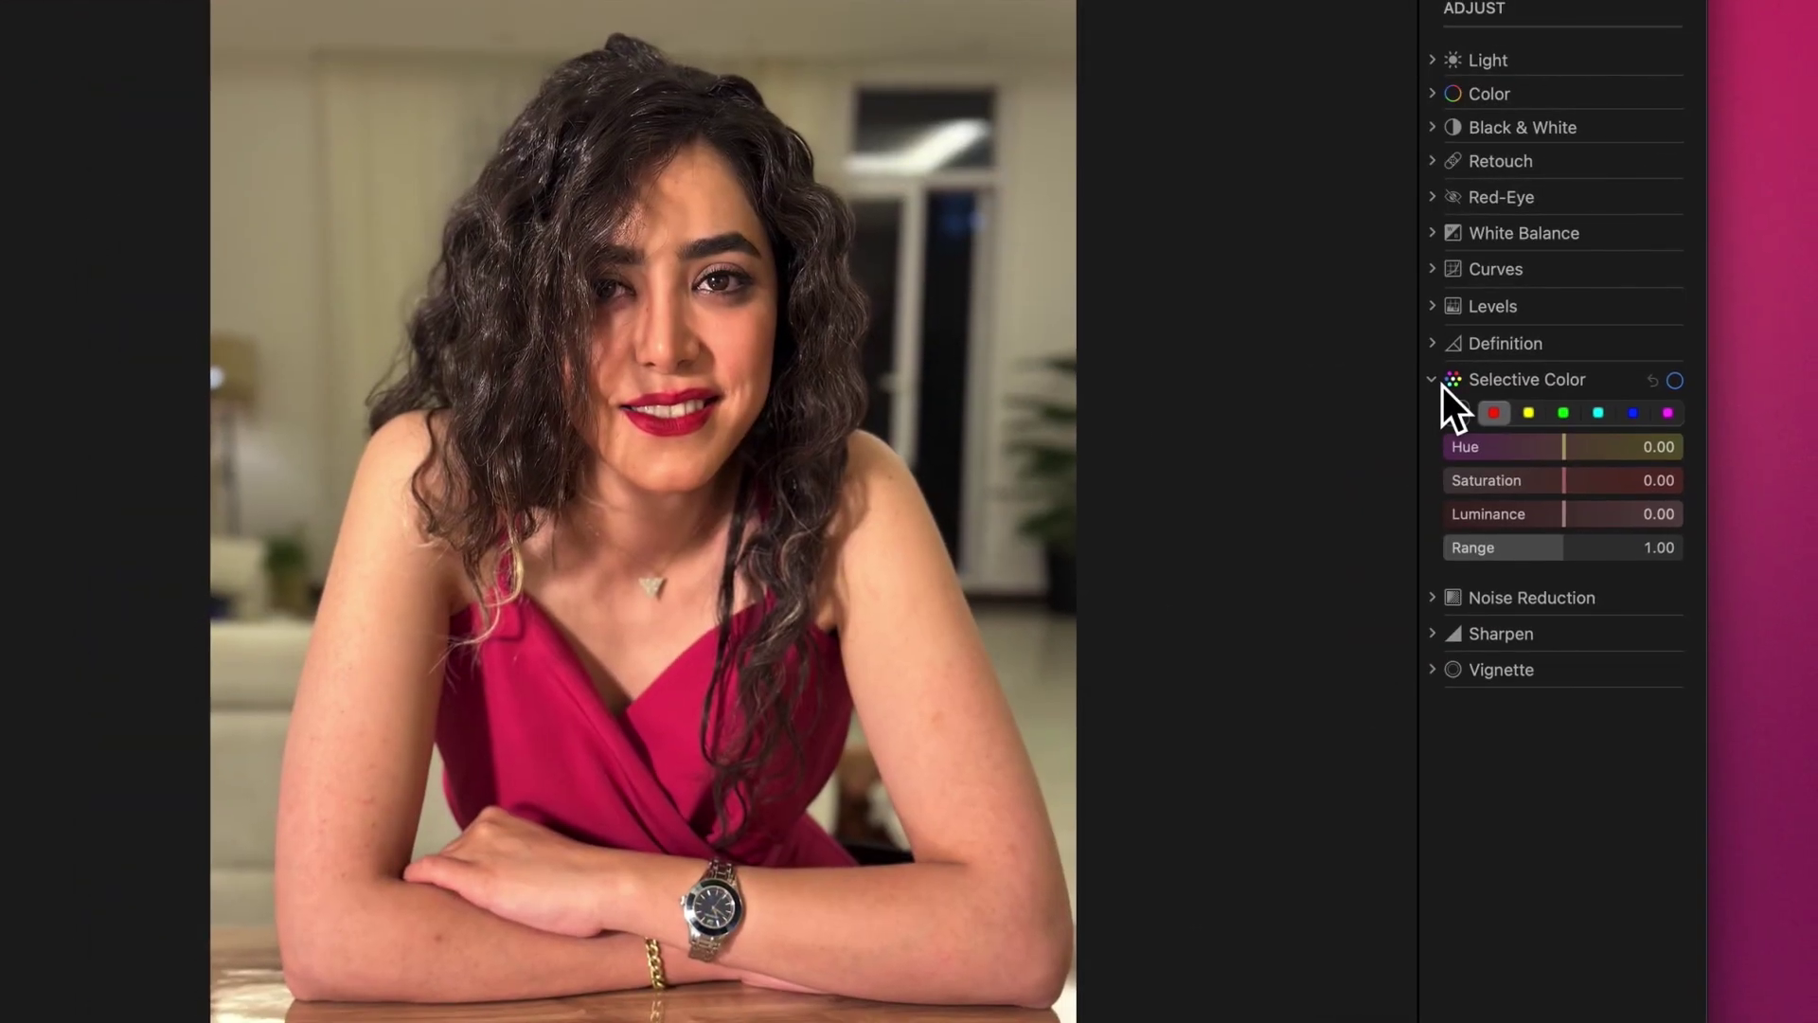
# - Set magenta to Hue 60, Saturation 43.05, Luminance -50.40 with wider range, then tweak the poppy's greens
pyautogui.click(1672, 416)
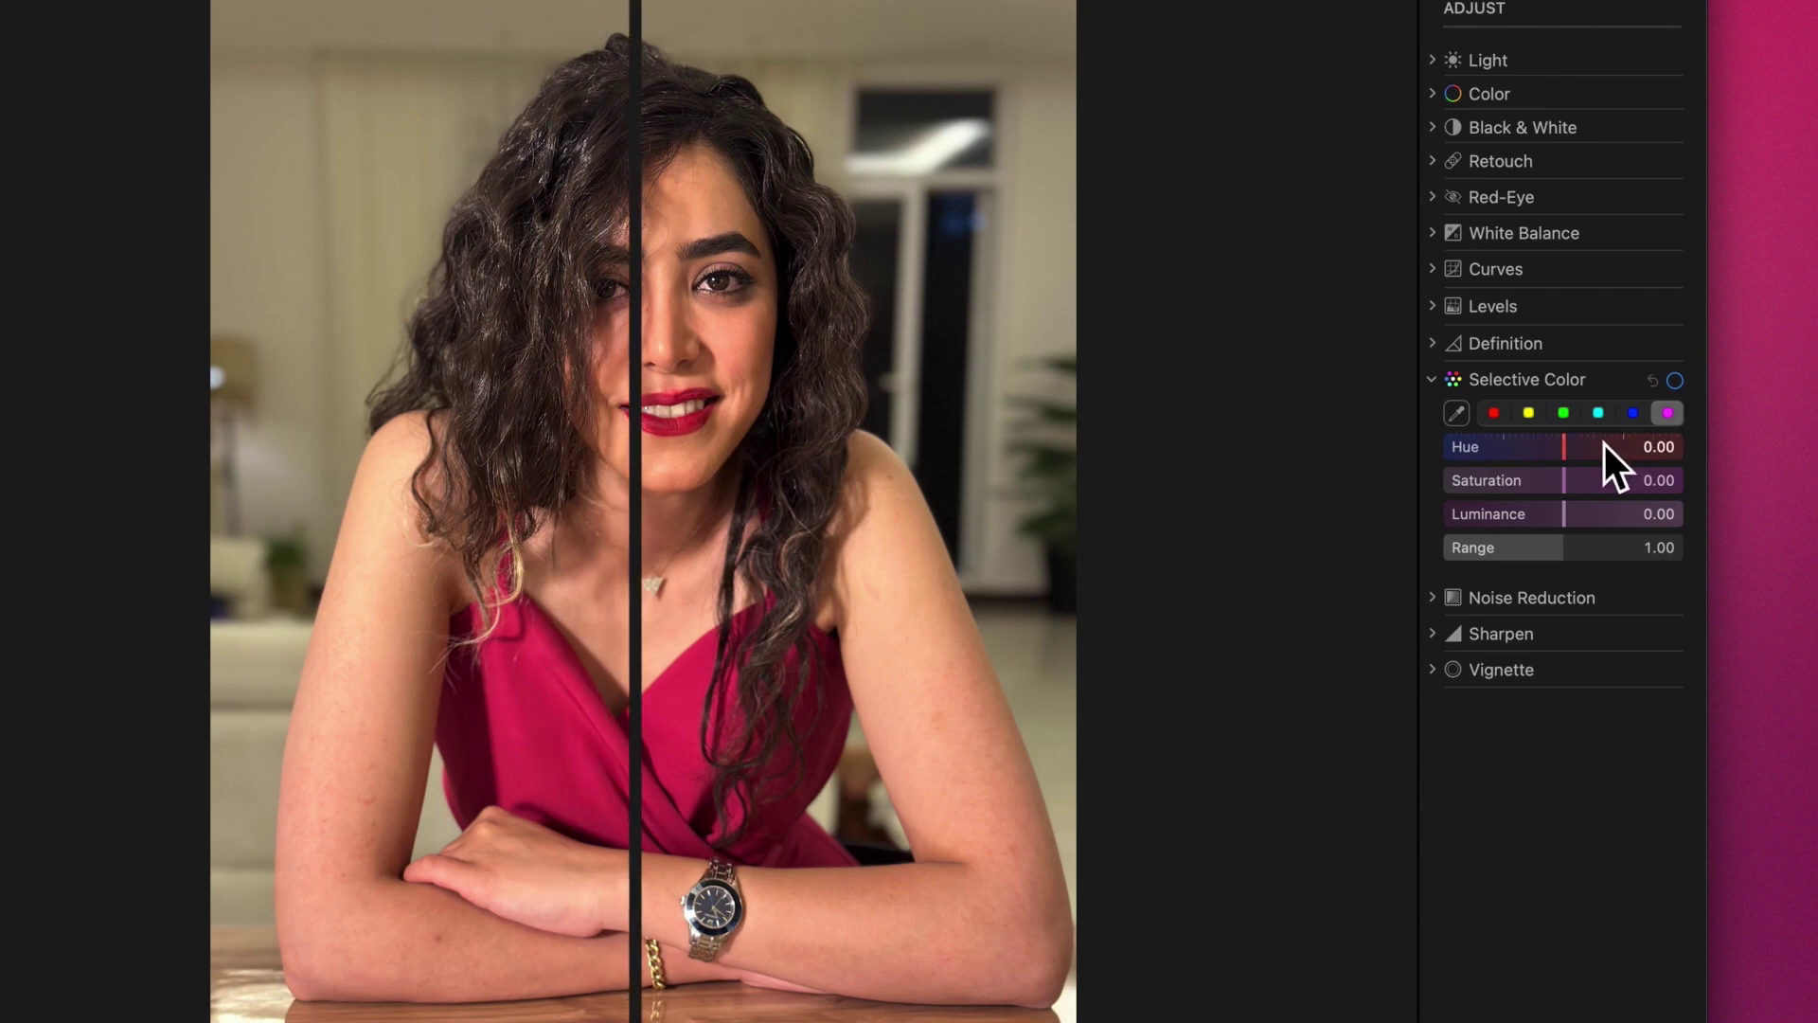
pyautogui.moveTo(1604, 445)
pyautogui.mouseDown()
pyautogui.moveTo(1587, 447)
pyautogui.moveTo(1623, 449)
pyautogui.mouseUp()
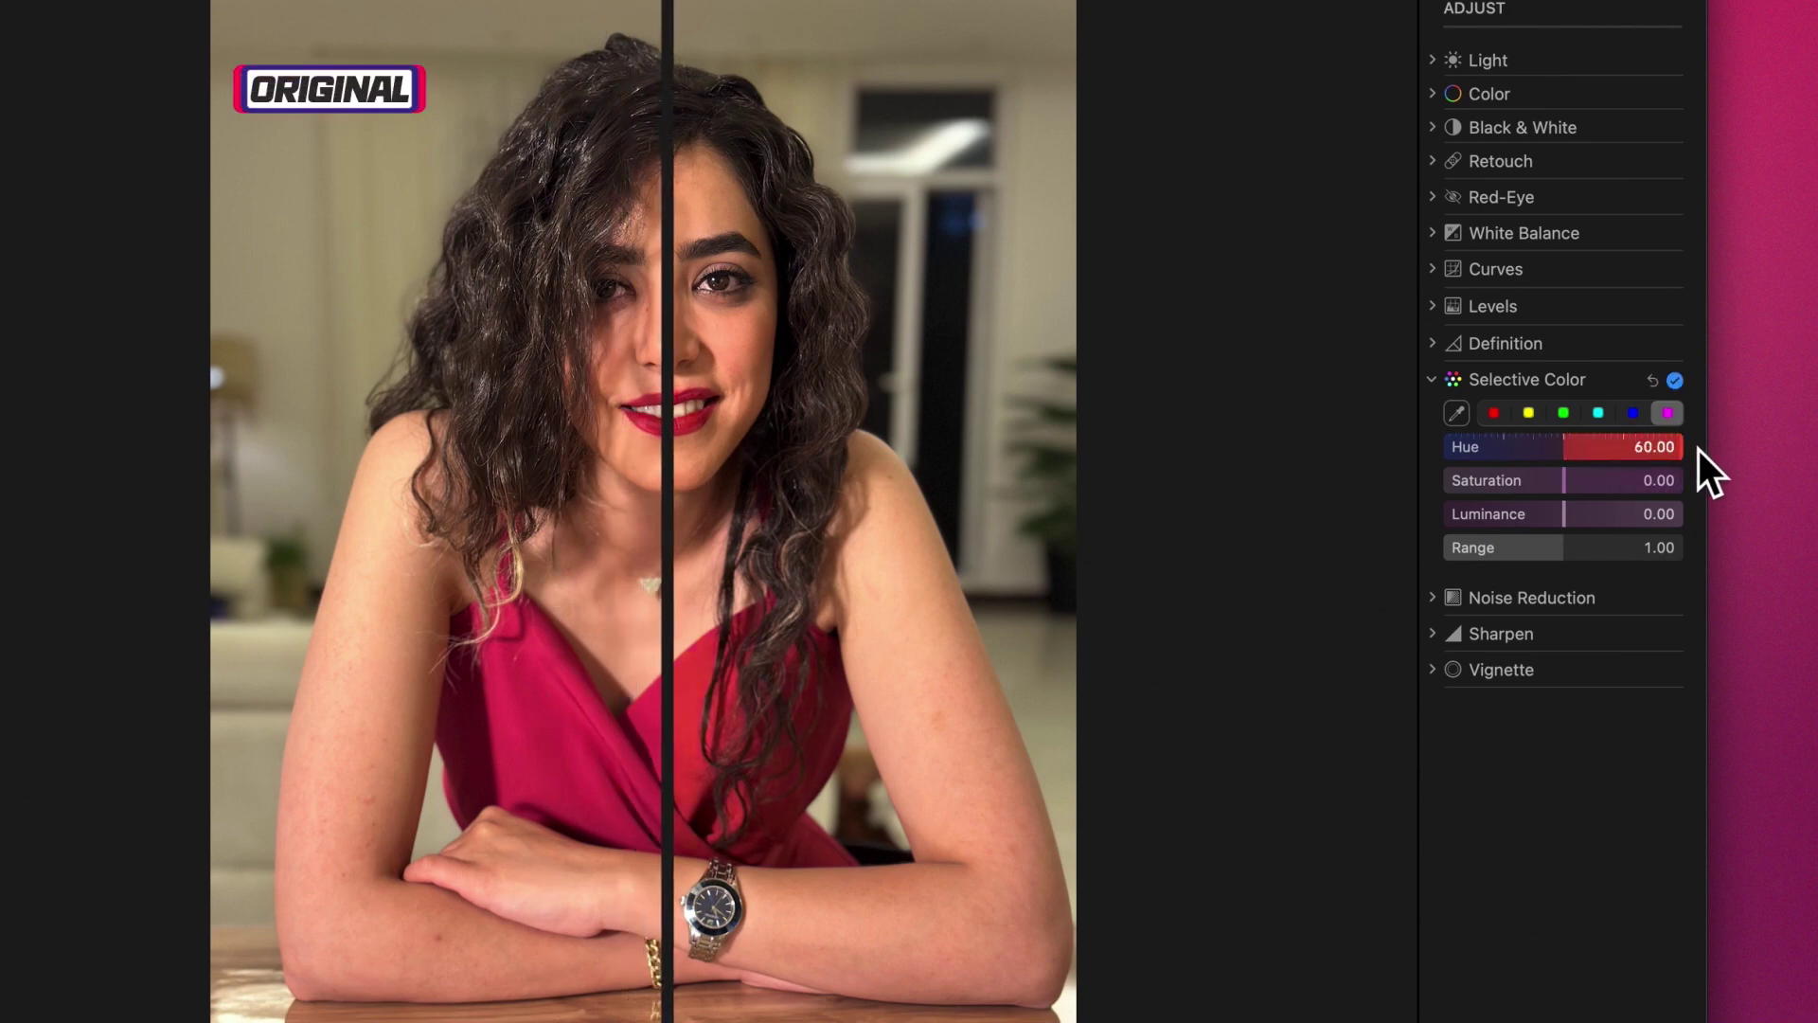
pyautogui.click(1599, 478)
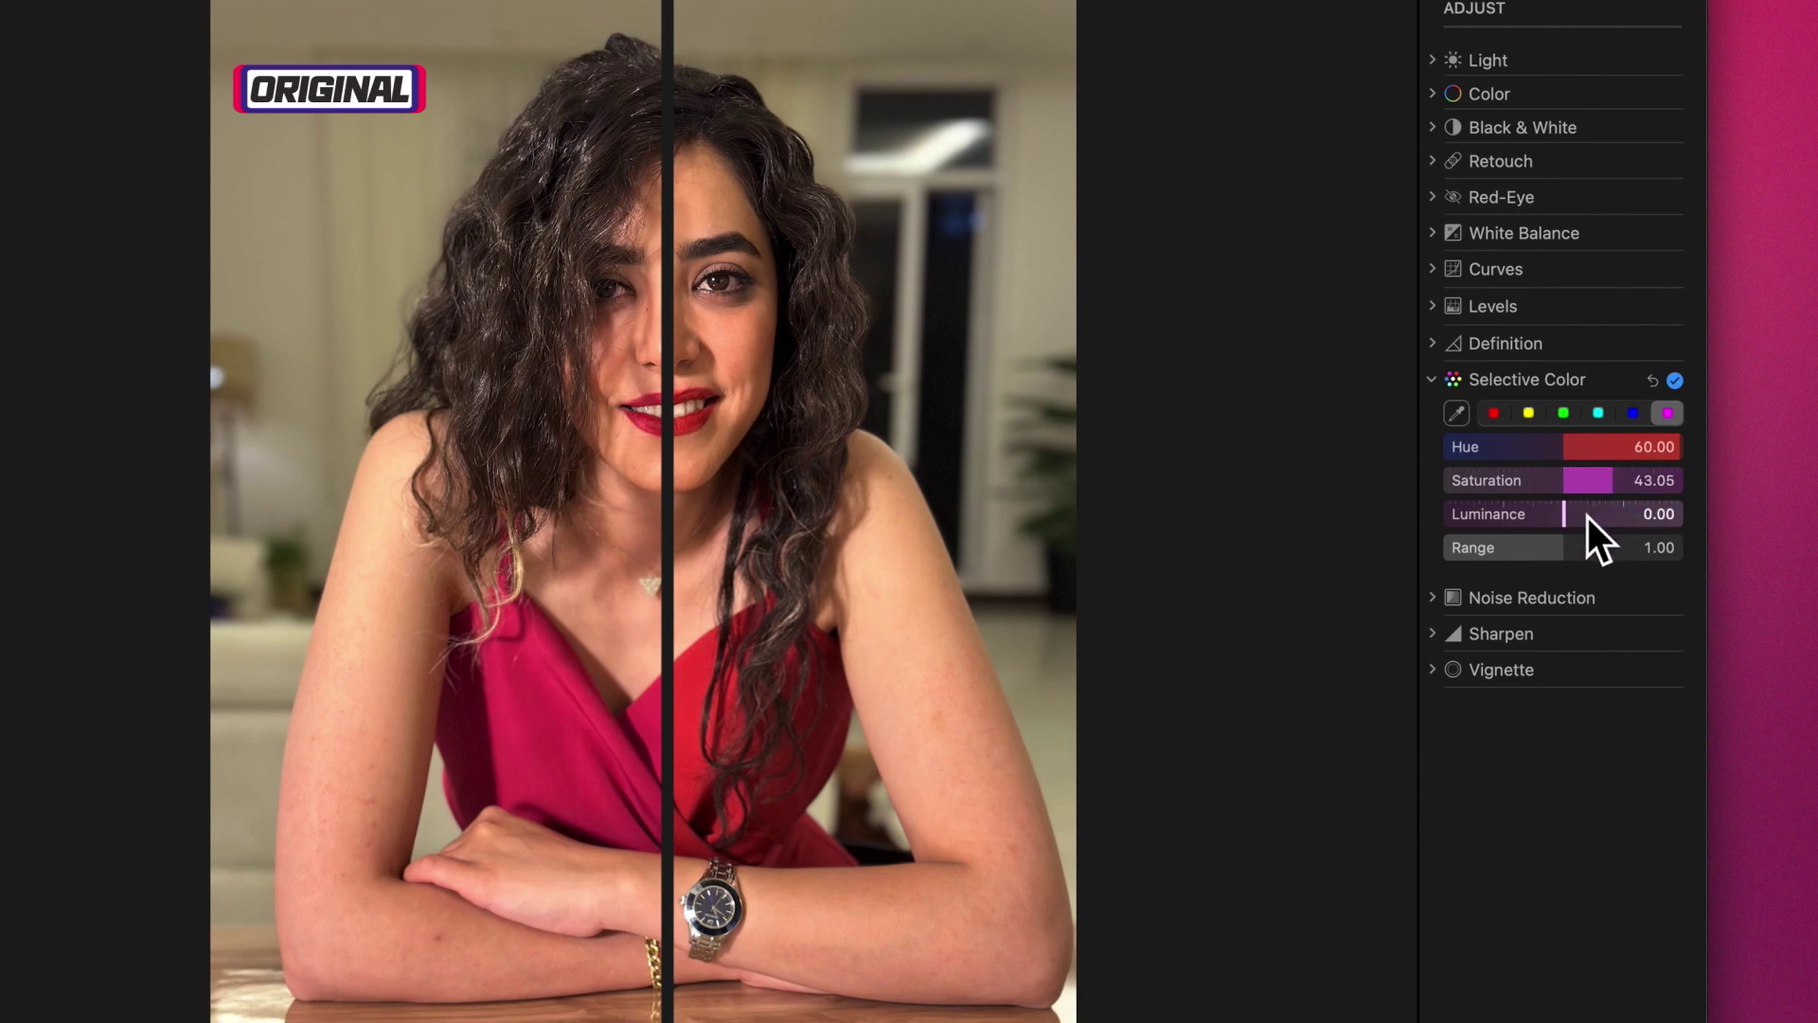
pyautogui.moveTo(1588, 517); pyautogui.dragTo(1486, 521)
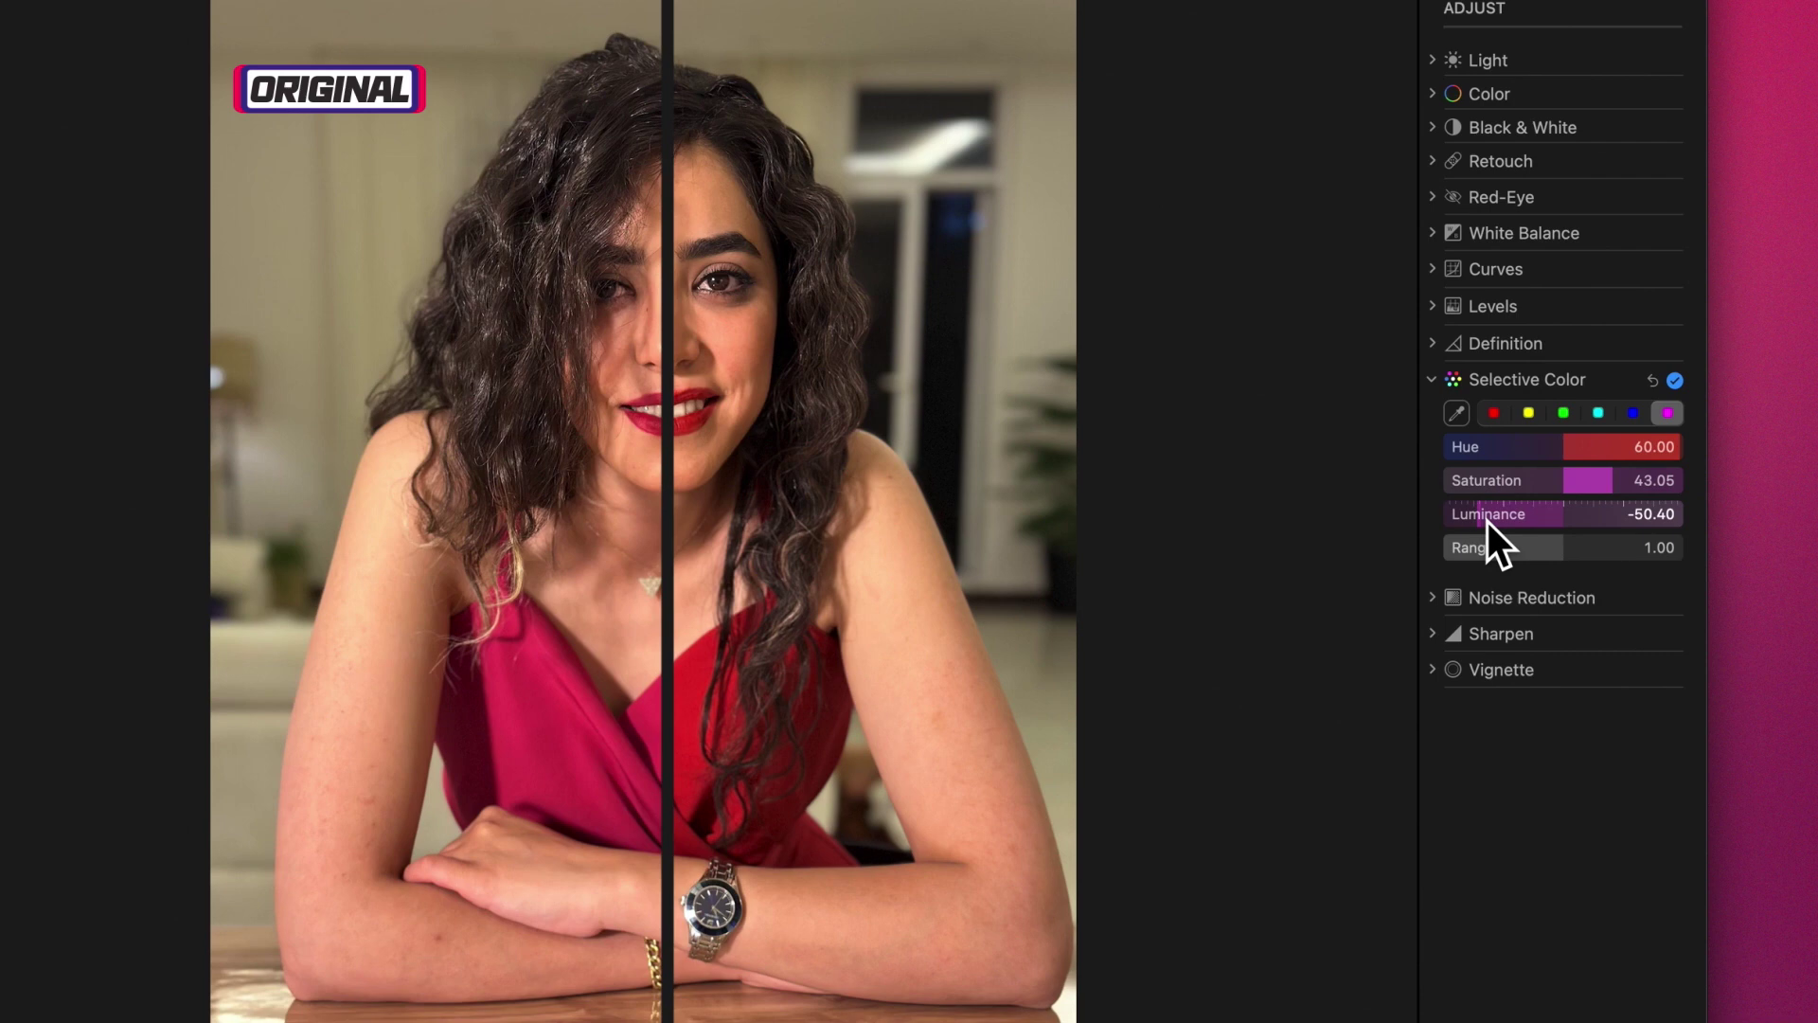
pyautogui.moveTo(1554, 544); pyautogui.dragTo(1587, 546)
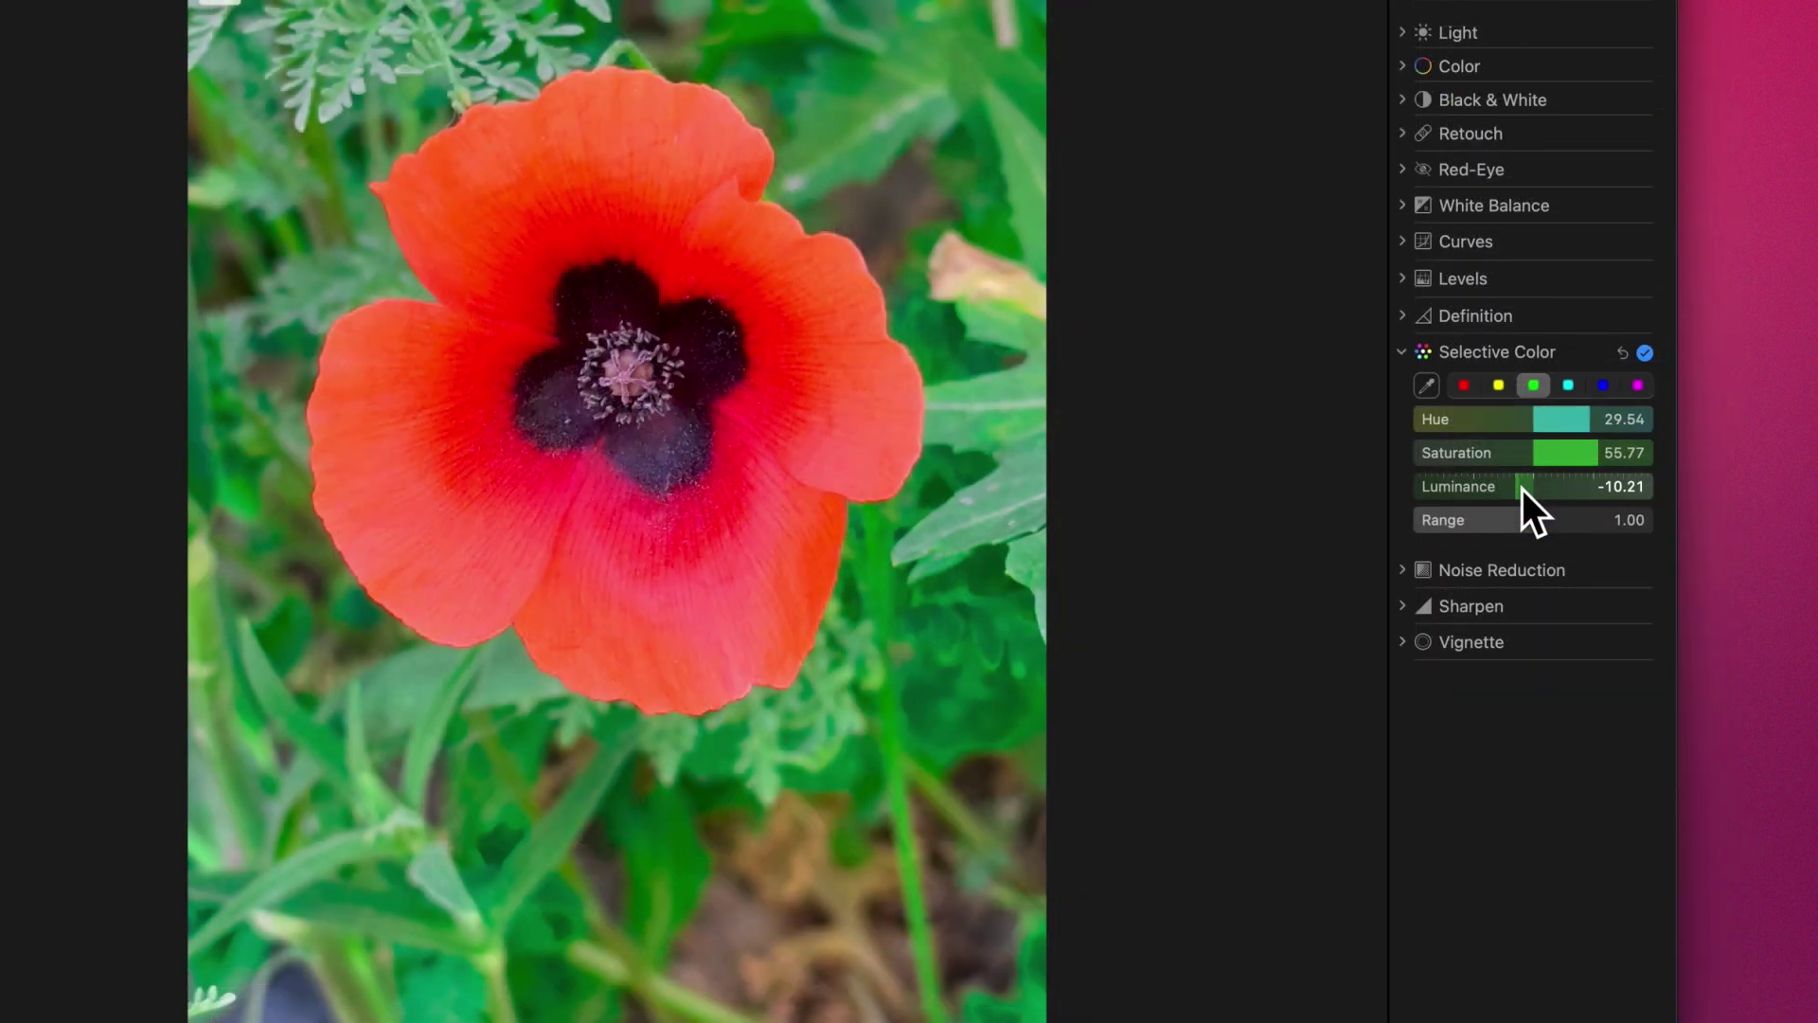
pyautogui.moveTo(1521, 489); pyautogui.dragTo(1569, 524)
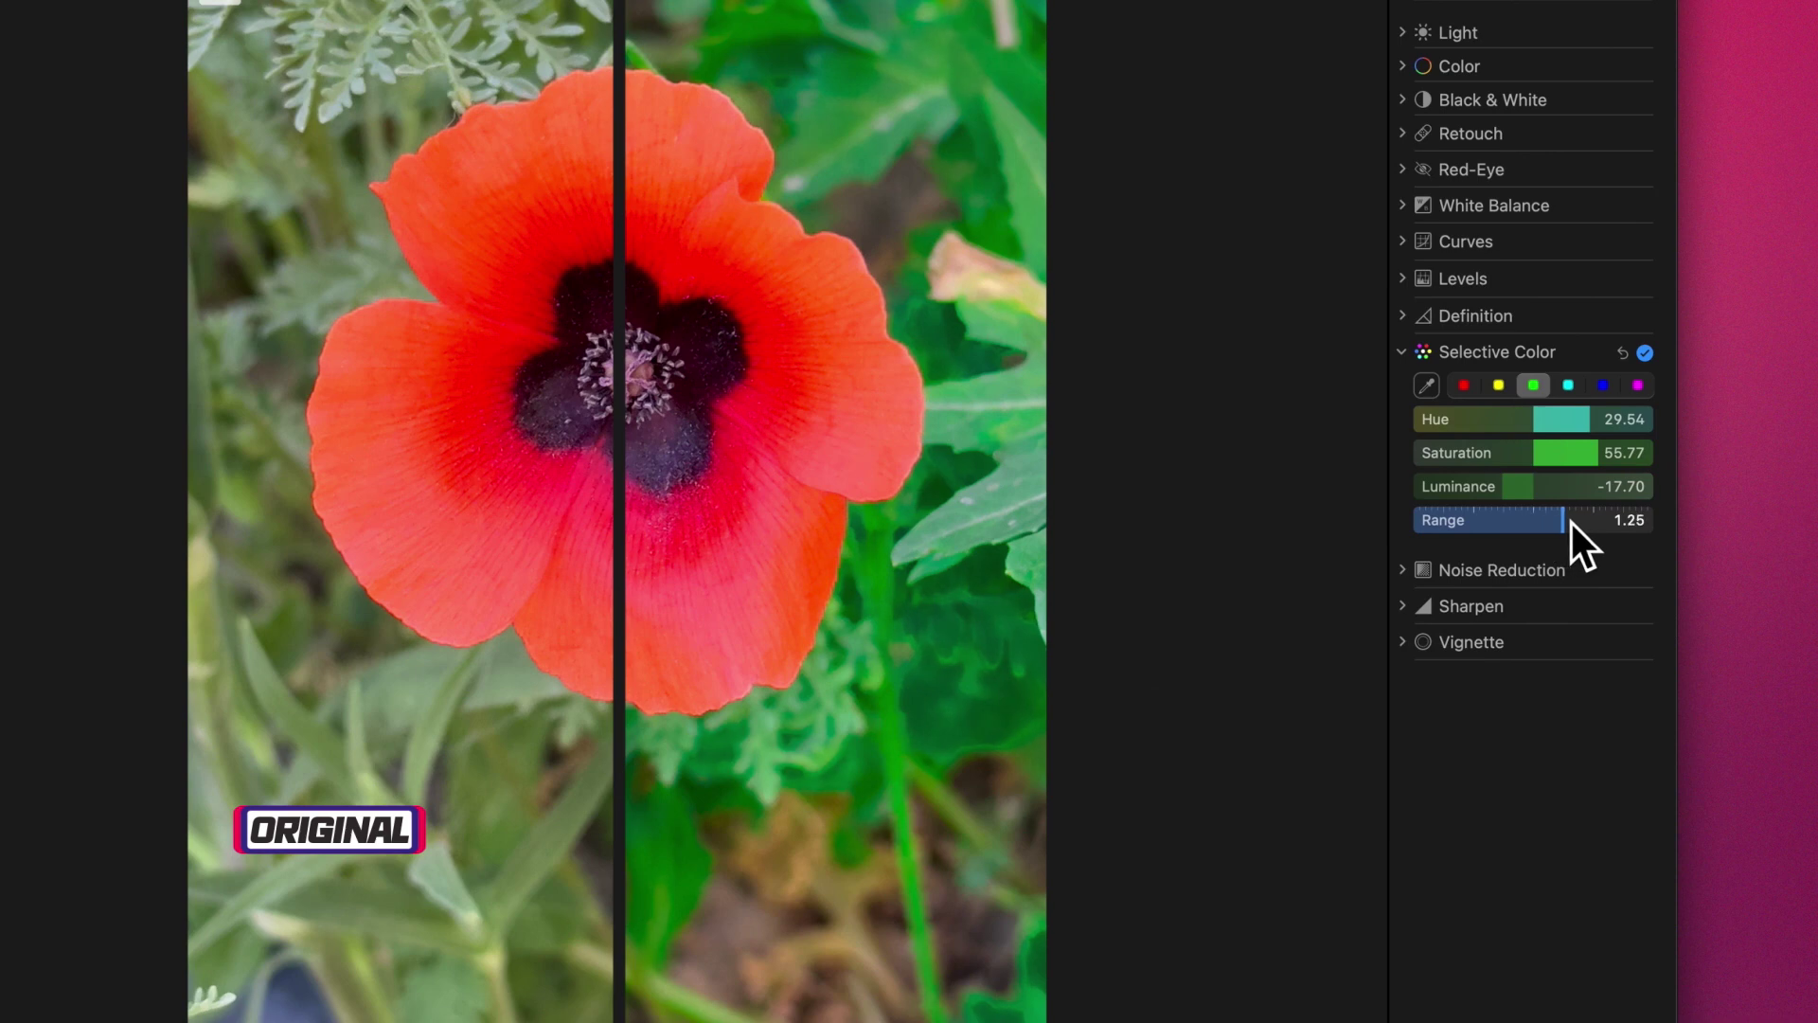
pyautogui.moveTo(1570, 523); pyautogui.dragTo(1553, 523)
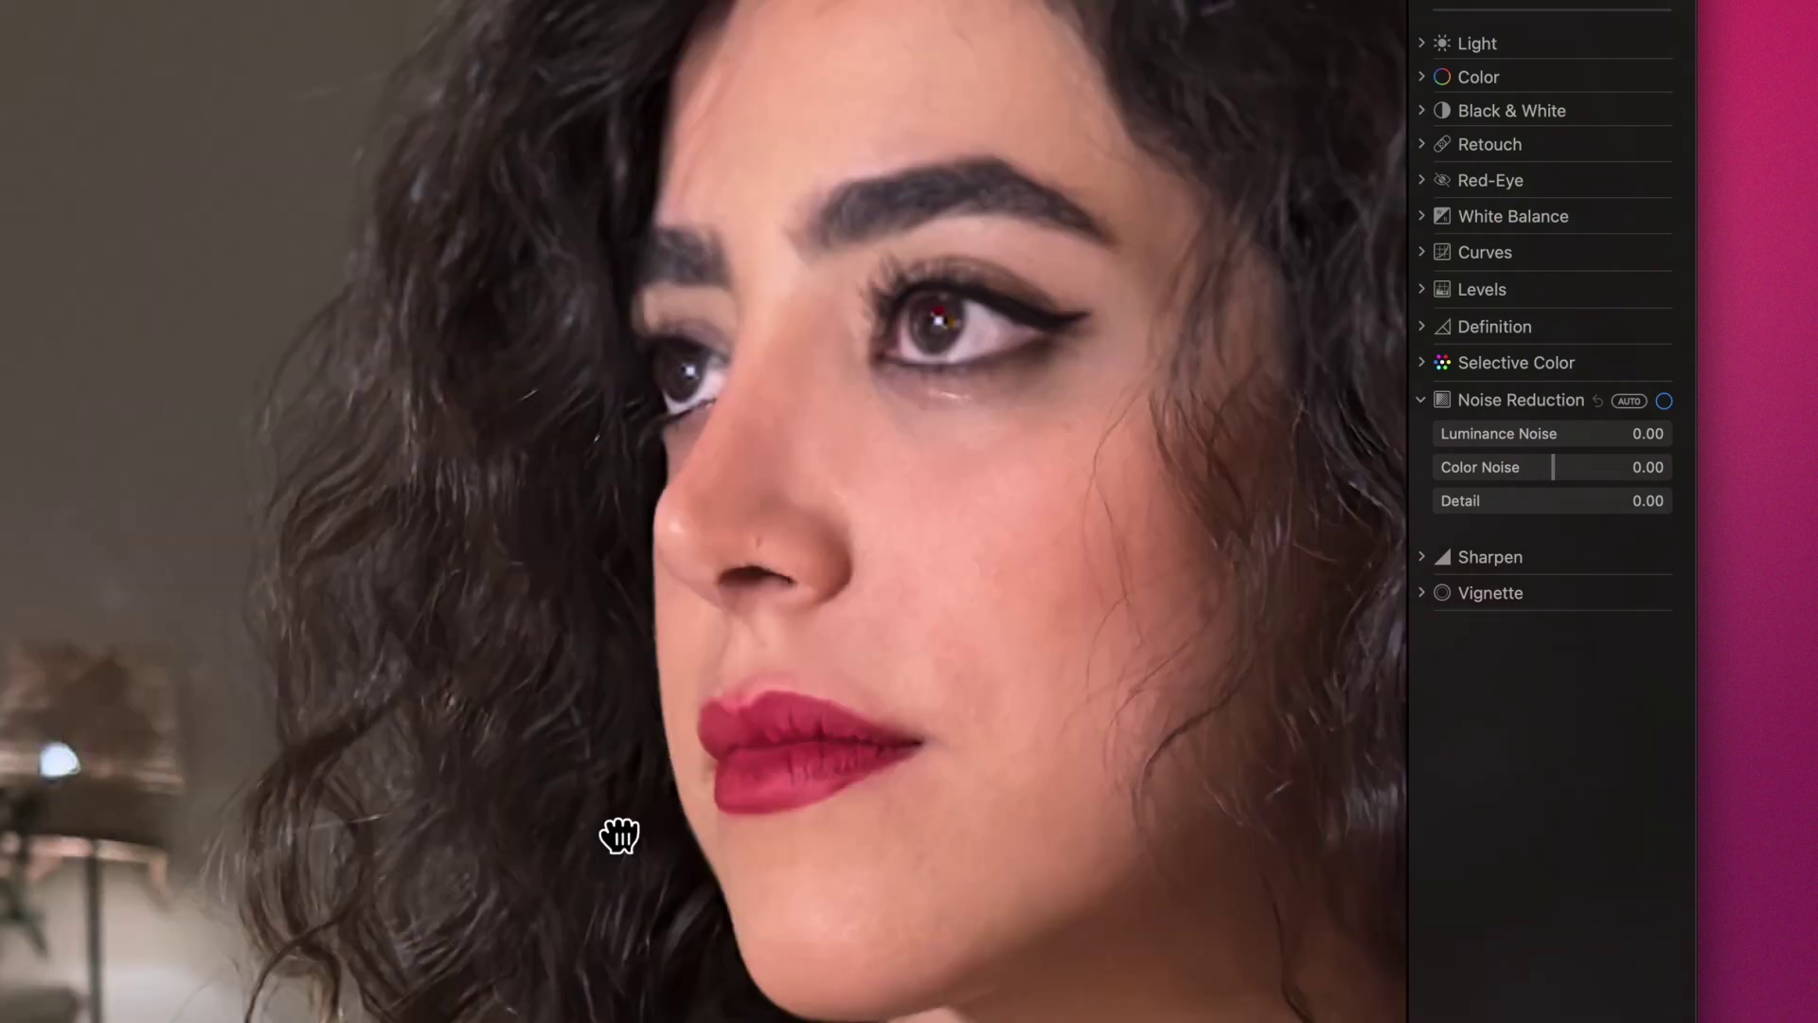
# - On the zoomed face, set Luminance Noise to about 0.4 and Detail to about 0.14
pyautogui.moveTo(620, 835); pyautogui.dragTo(818, 966)
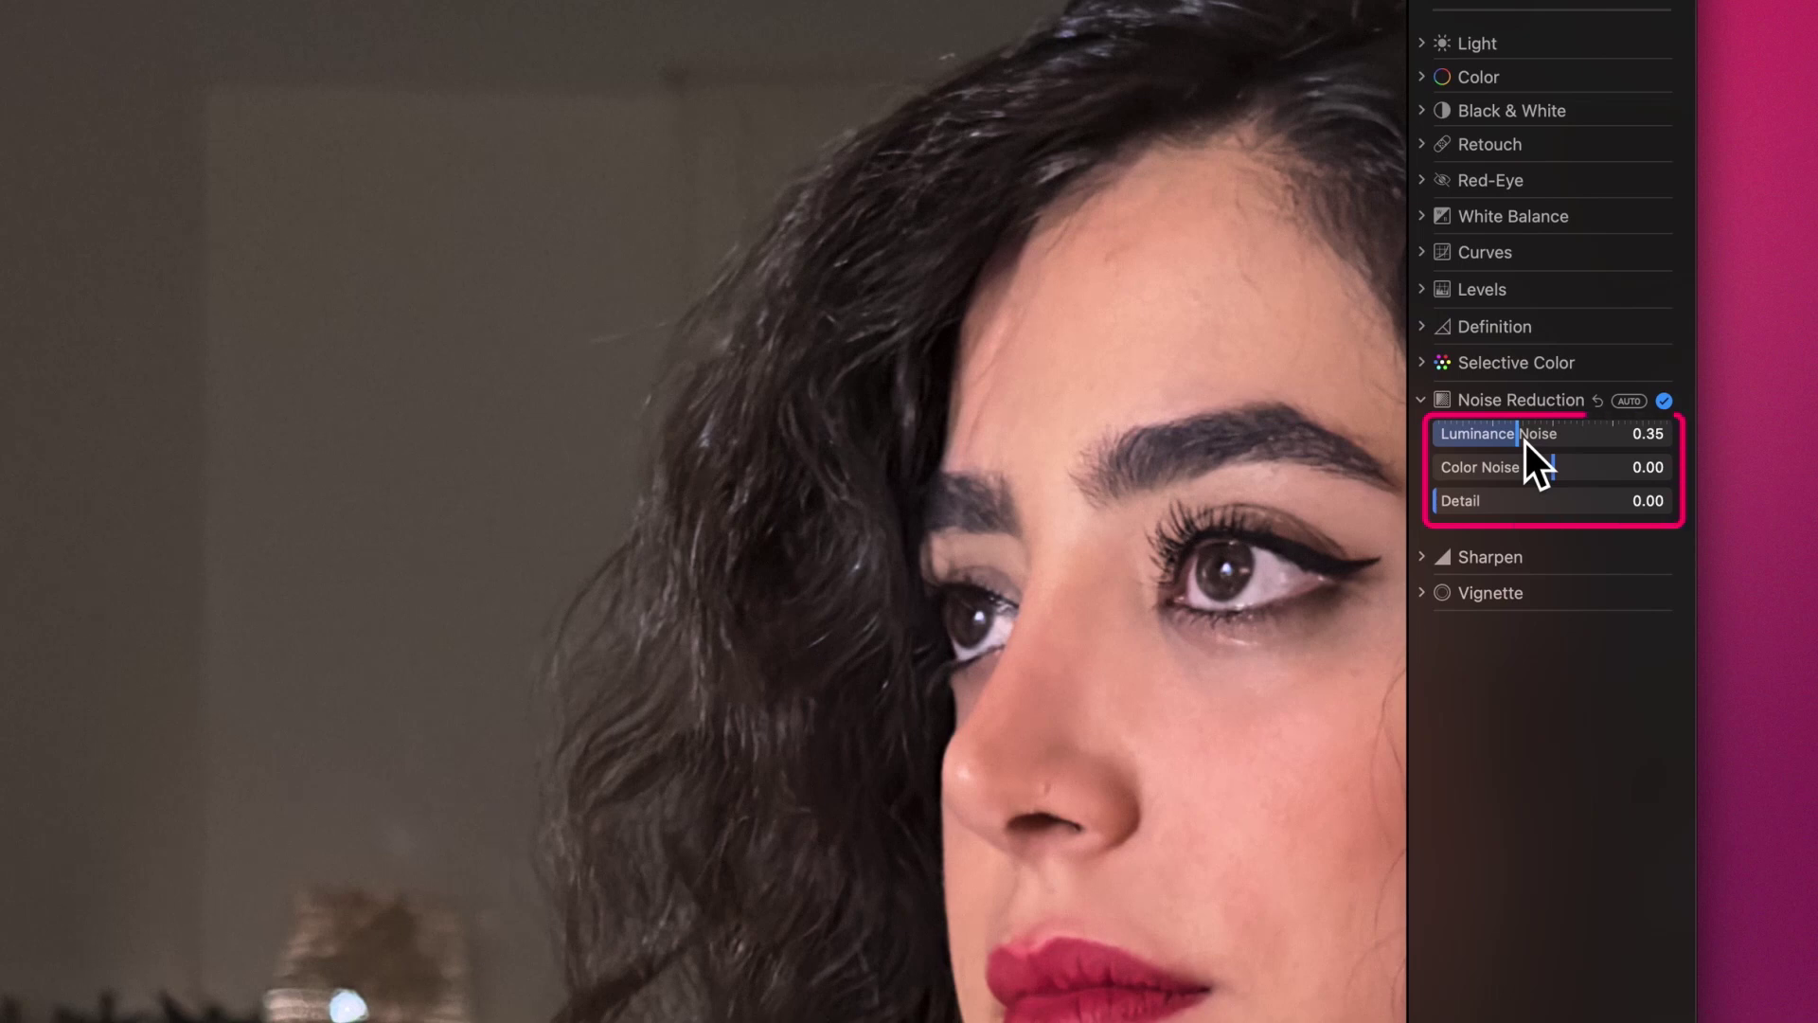
pyautogui.moveTo(1535, 445); pyautogui.dragTo(1613, 466)
pyautogui.moveTo(1496, 500); pyautogui.dragTo(1501, 499)
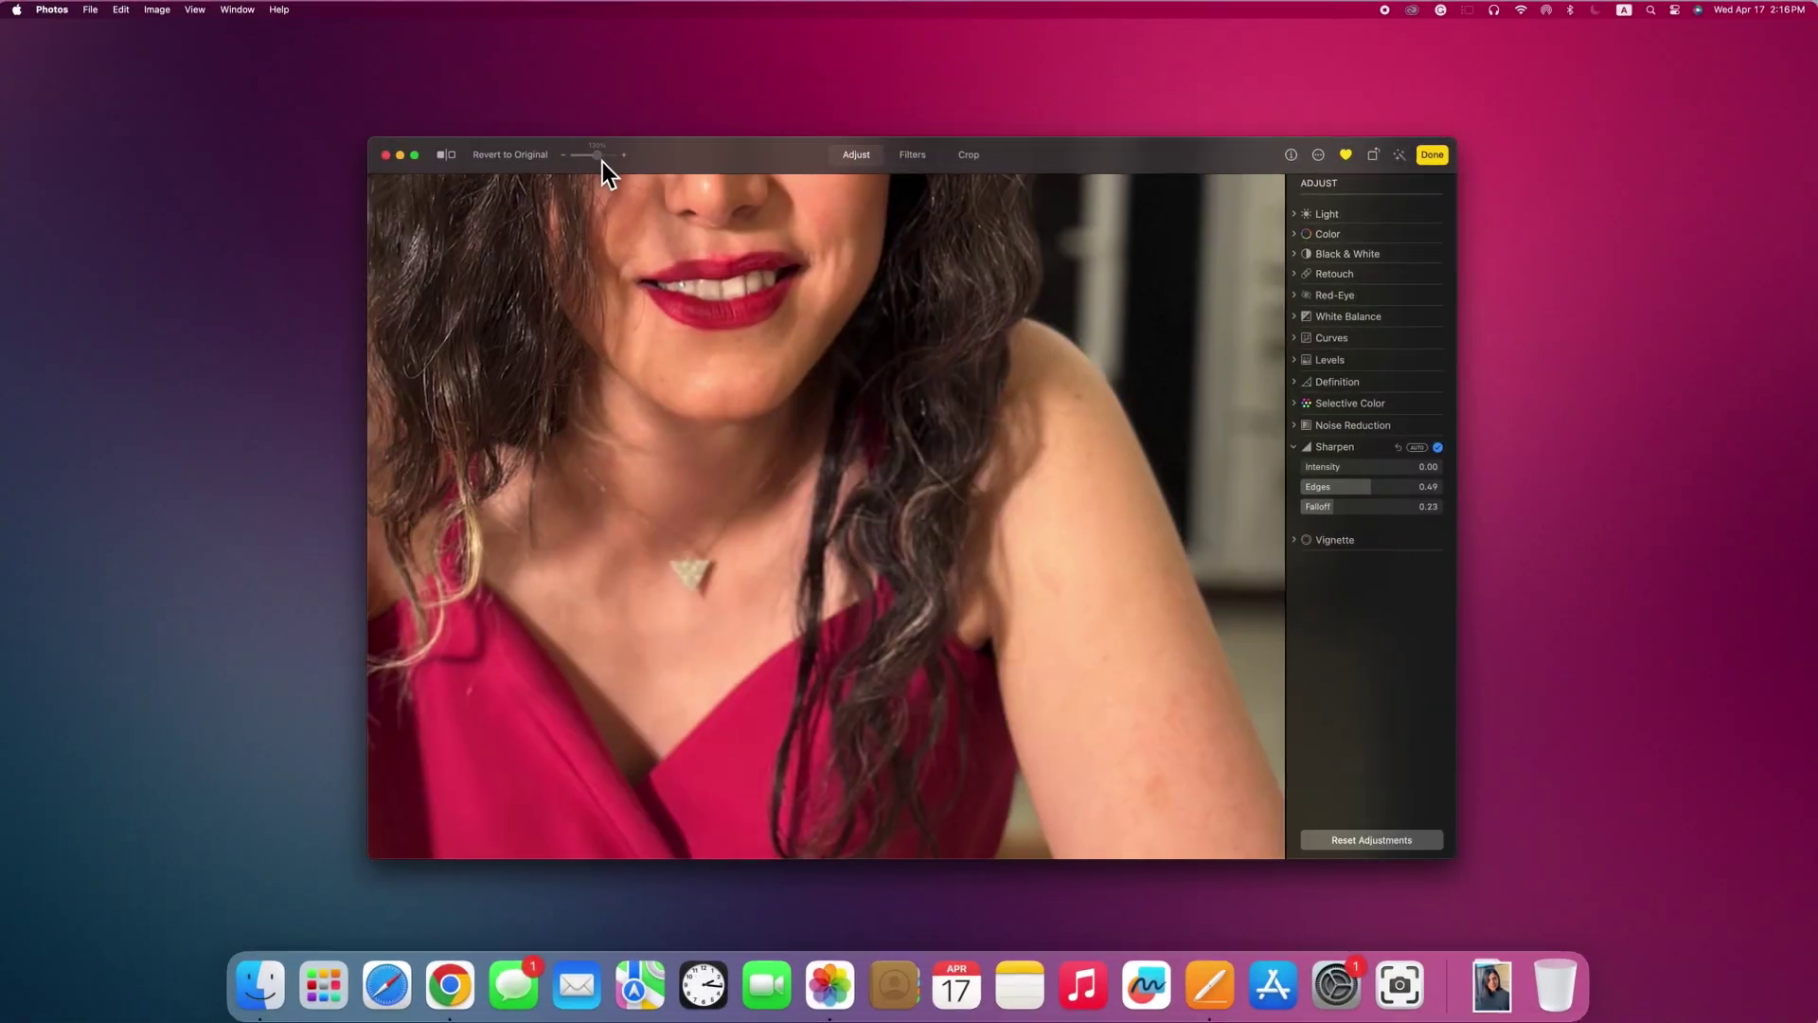
# - Zoom in on the watch and sharpen to Intensity about 0.91 and Edges 0.93, easing Falloff back
pyautogui.moveTo(602, 162); pyautogui.dragTo(617, 174)
pyautogui.scroll(-6, 907, 672)
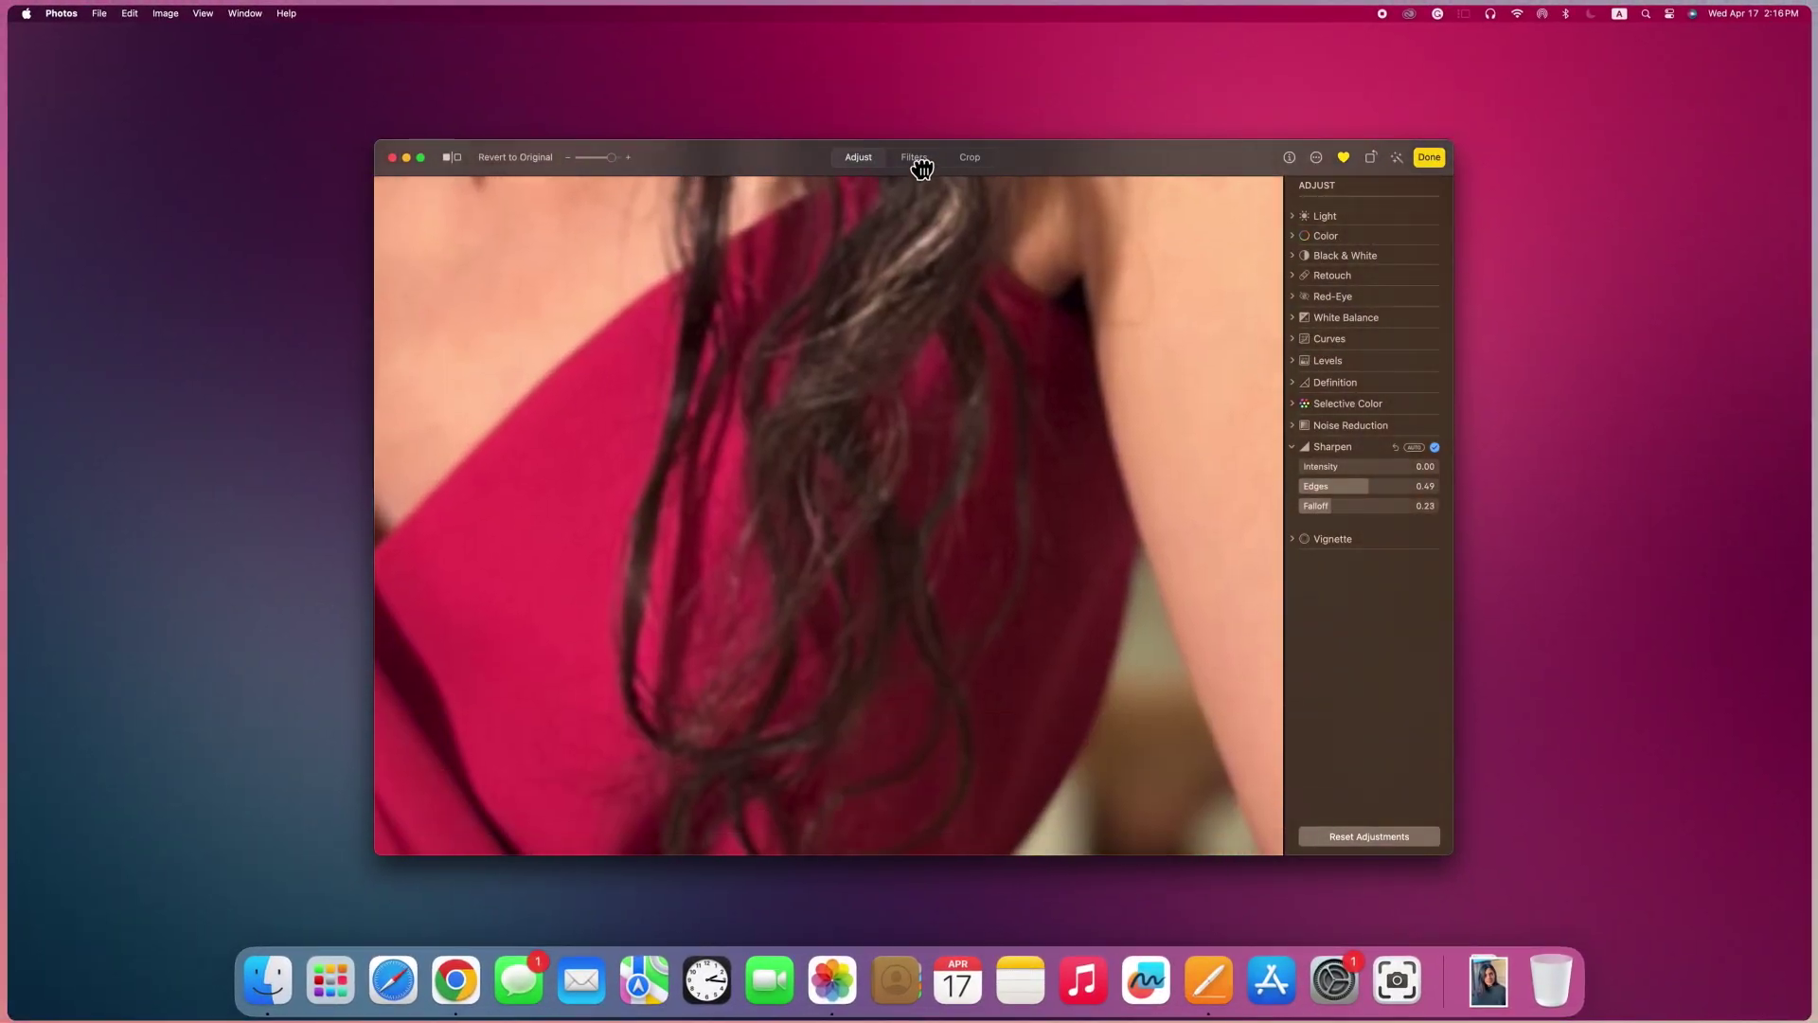
pyautogui.scroll(-8, 922, 771)
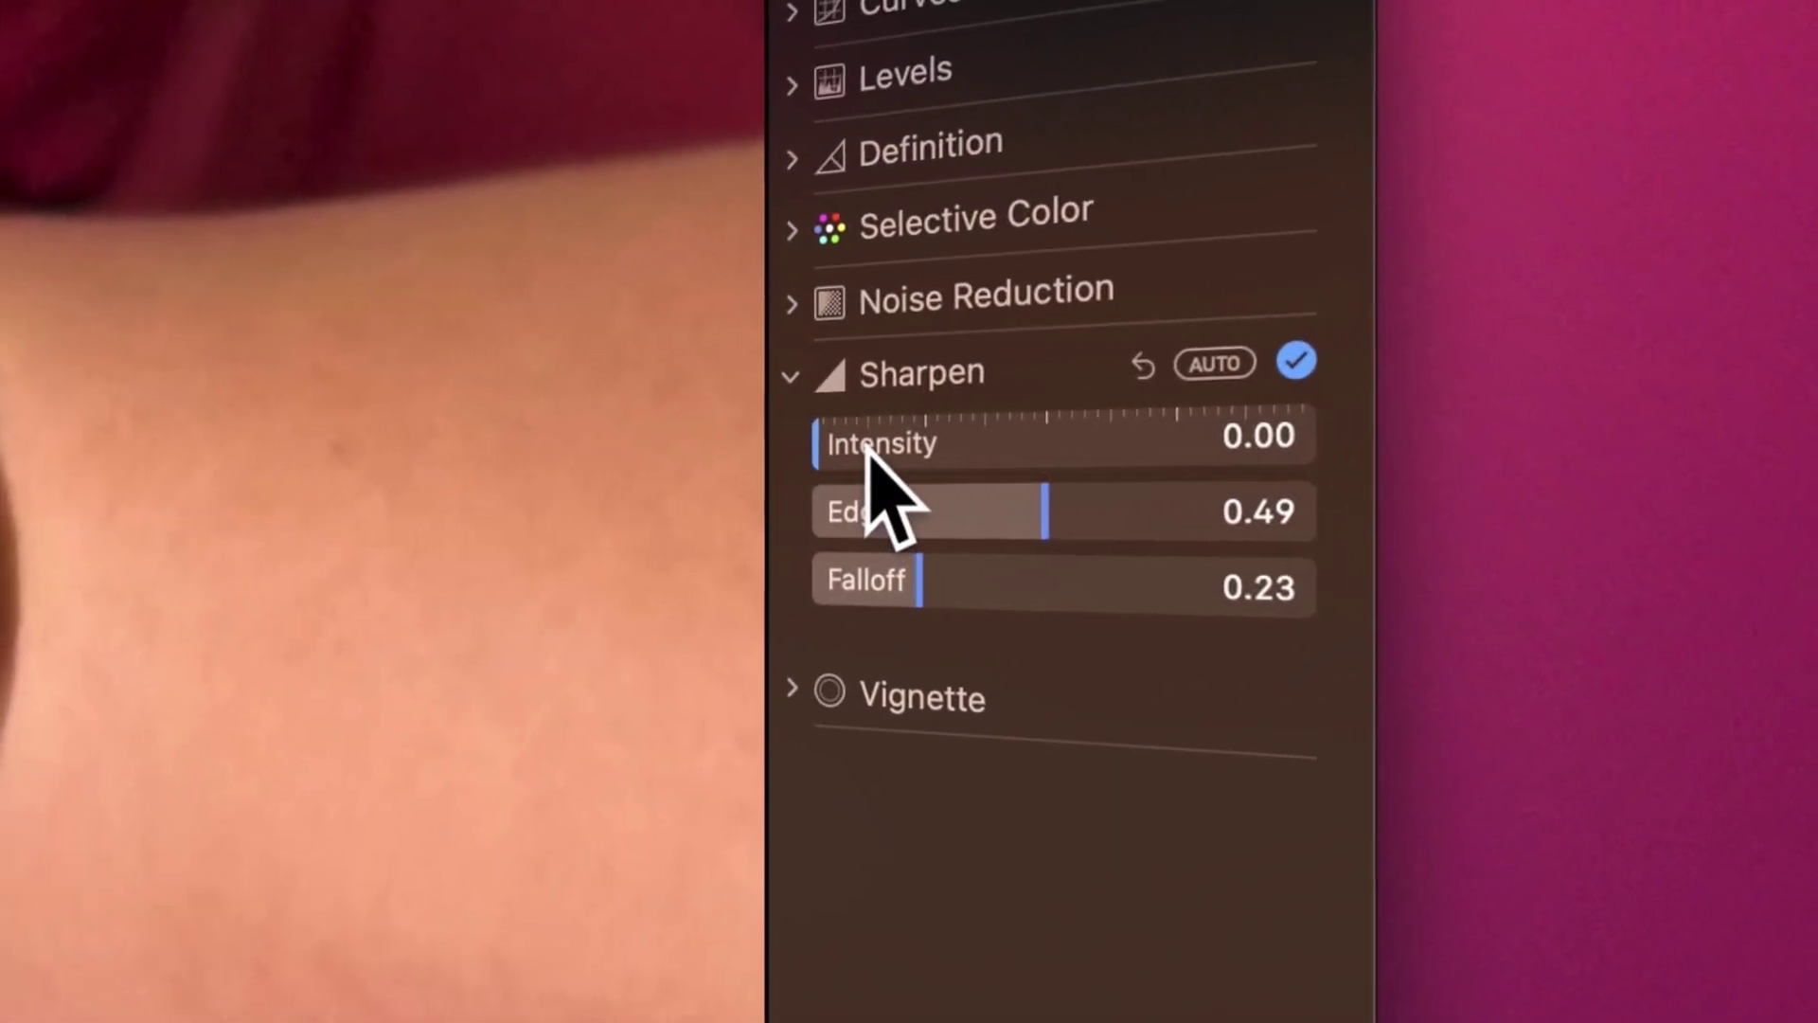
pyautogui.moveTo(1325, 470); pyautogui.dragTo(1364, 464)
pyautogui.moveTo(971, 437); pyautogui.dragTo(1328, 432)
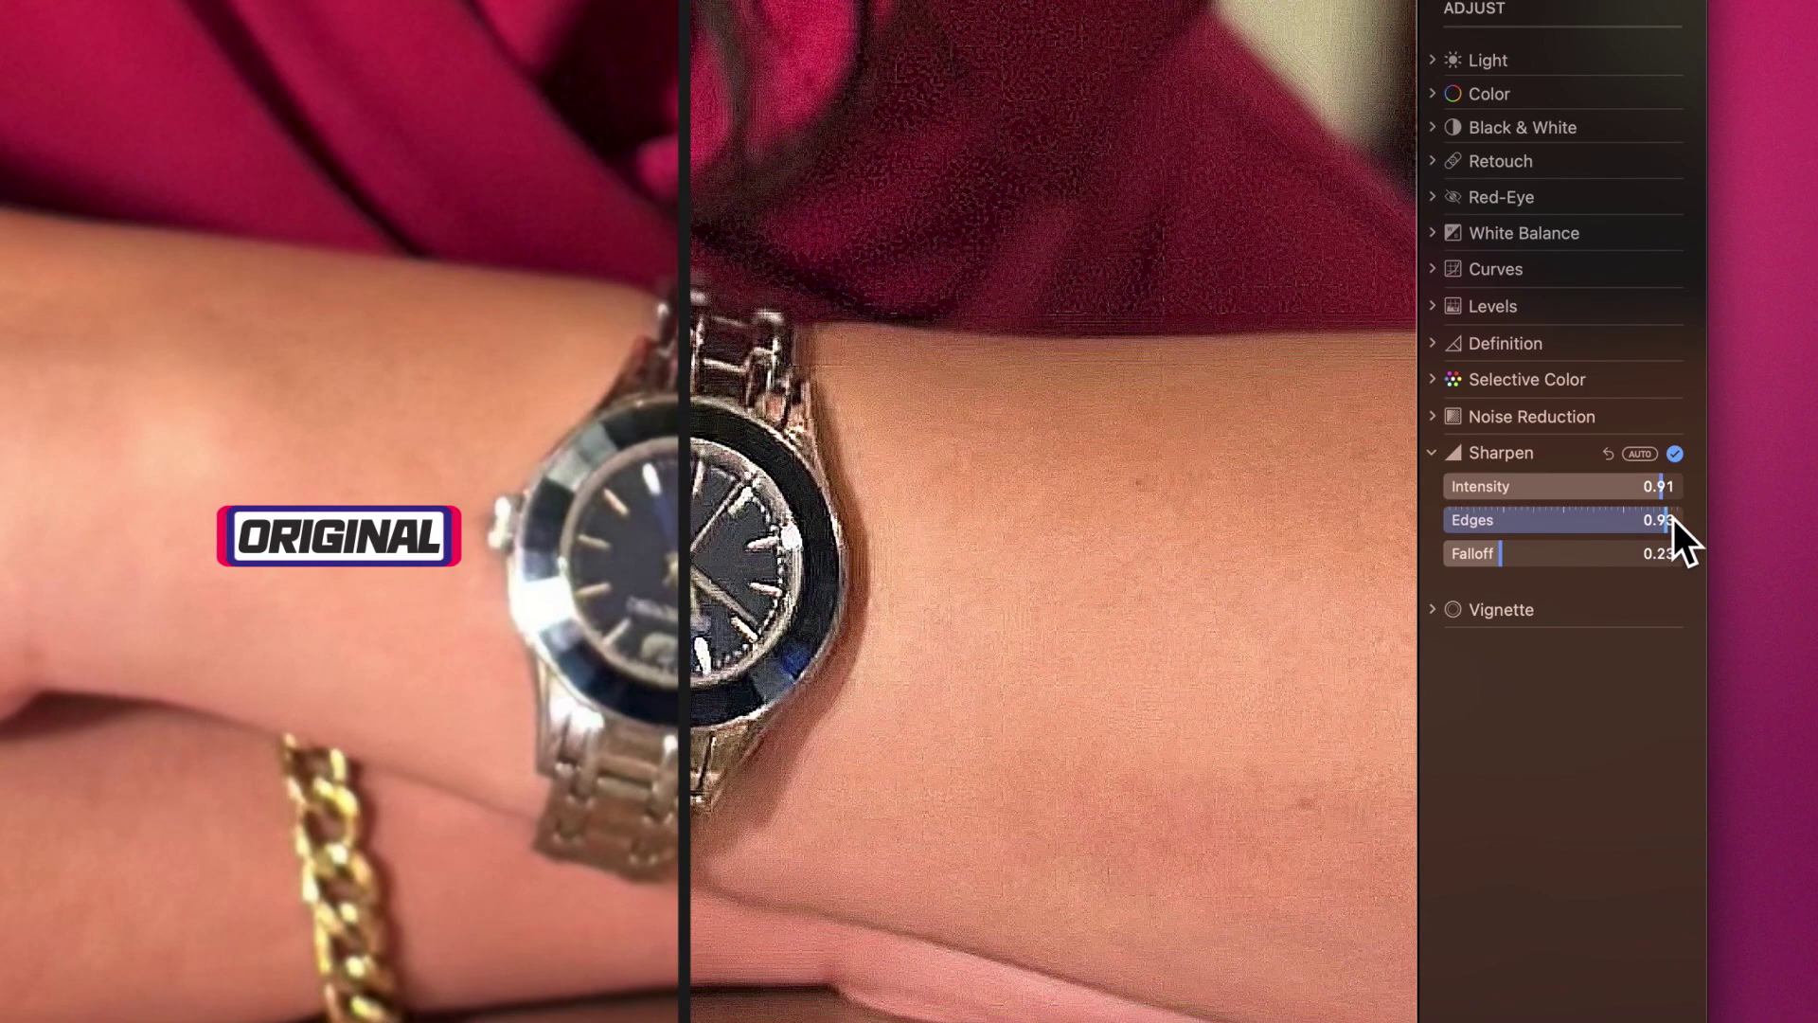
pyautogui.moveTo(1520, 557); pyautogui.dragTo(1615, 553)
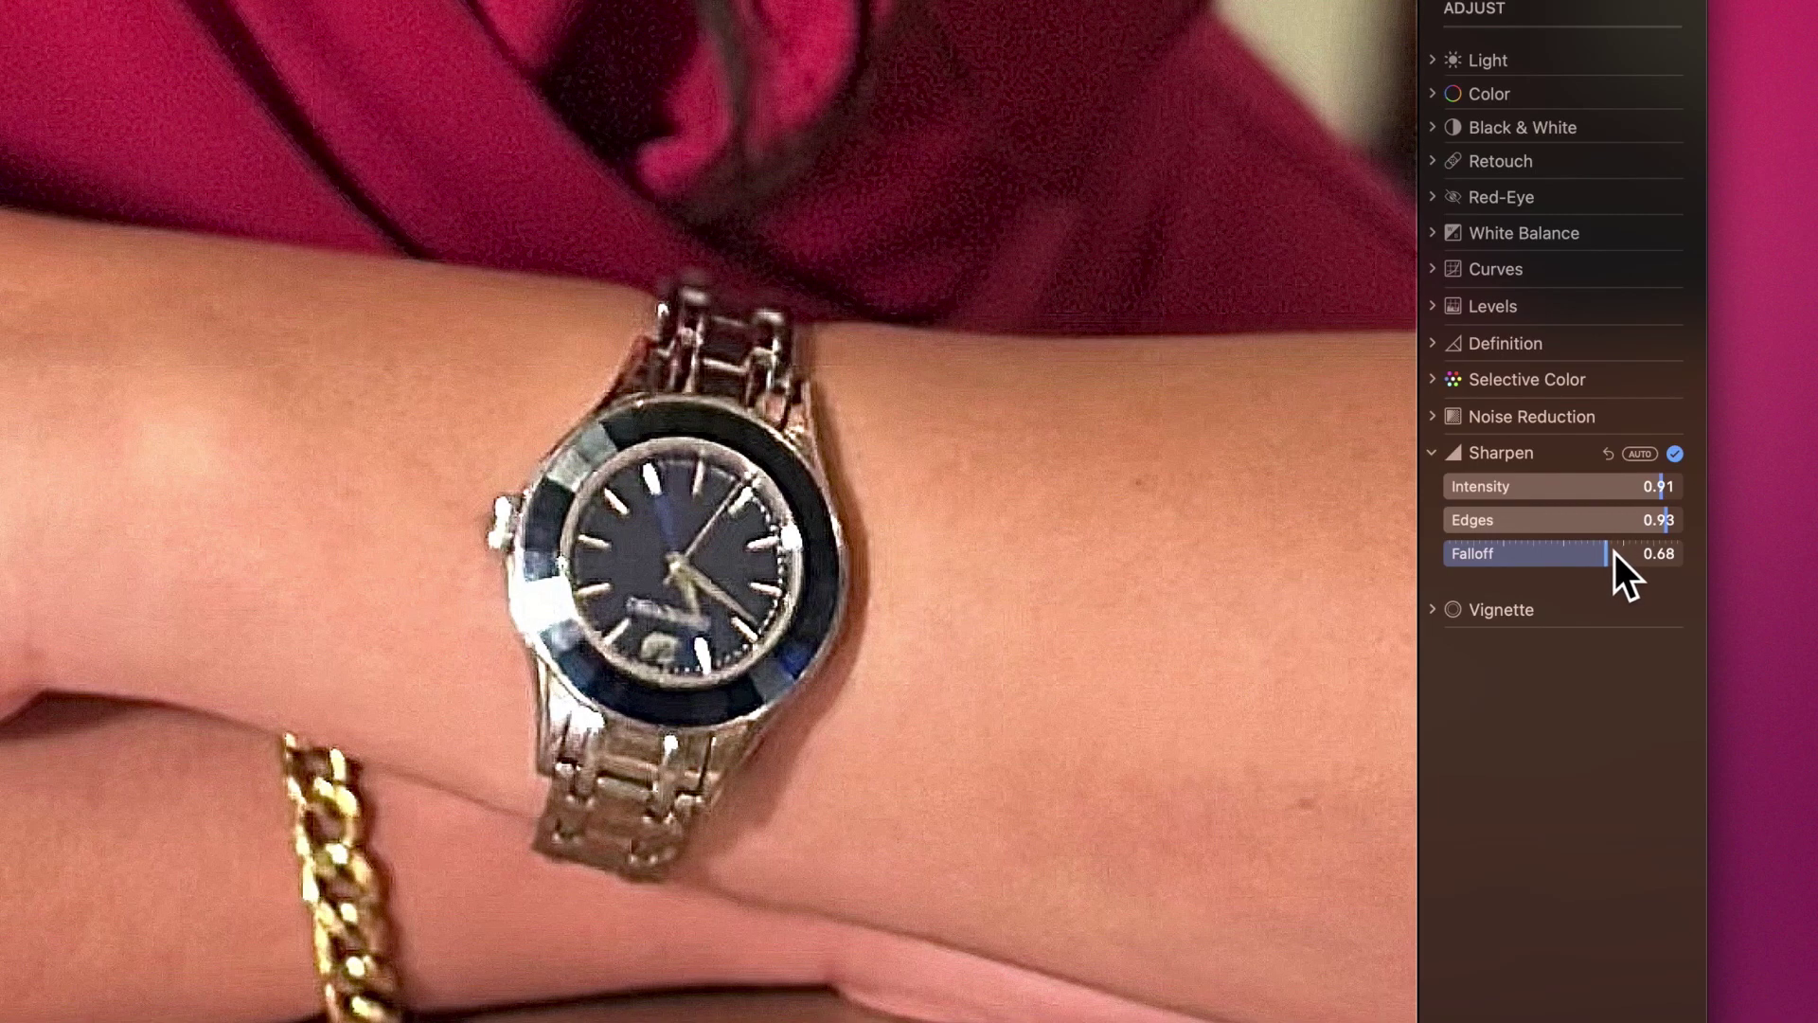
pyautogui.moveTo(1615, 553); pyautogui.dragTo(1513, 553)
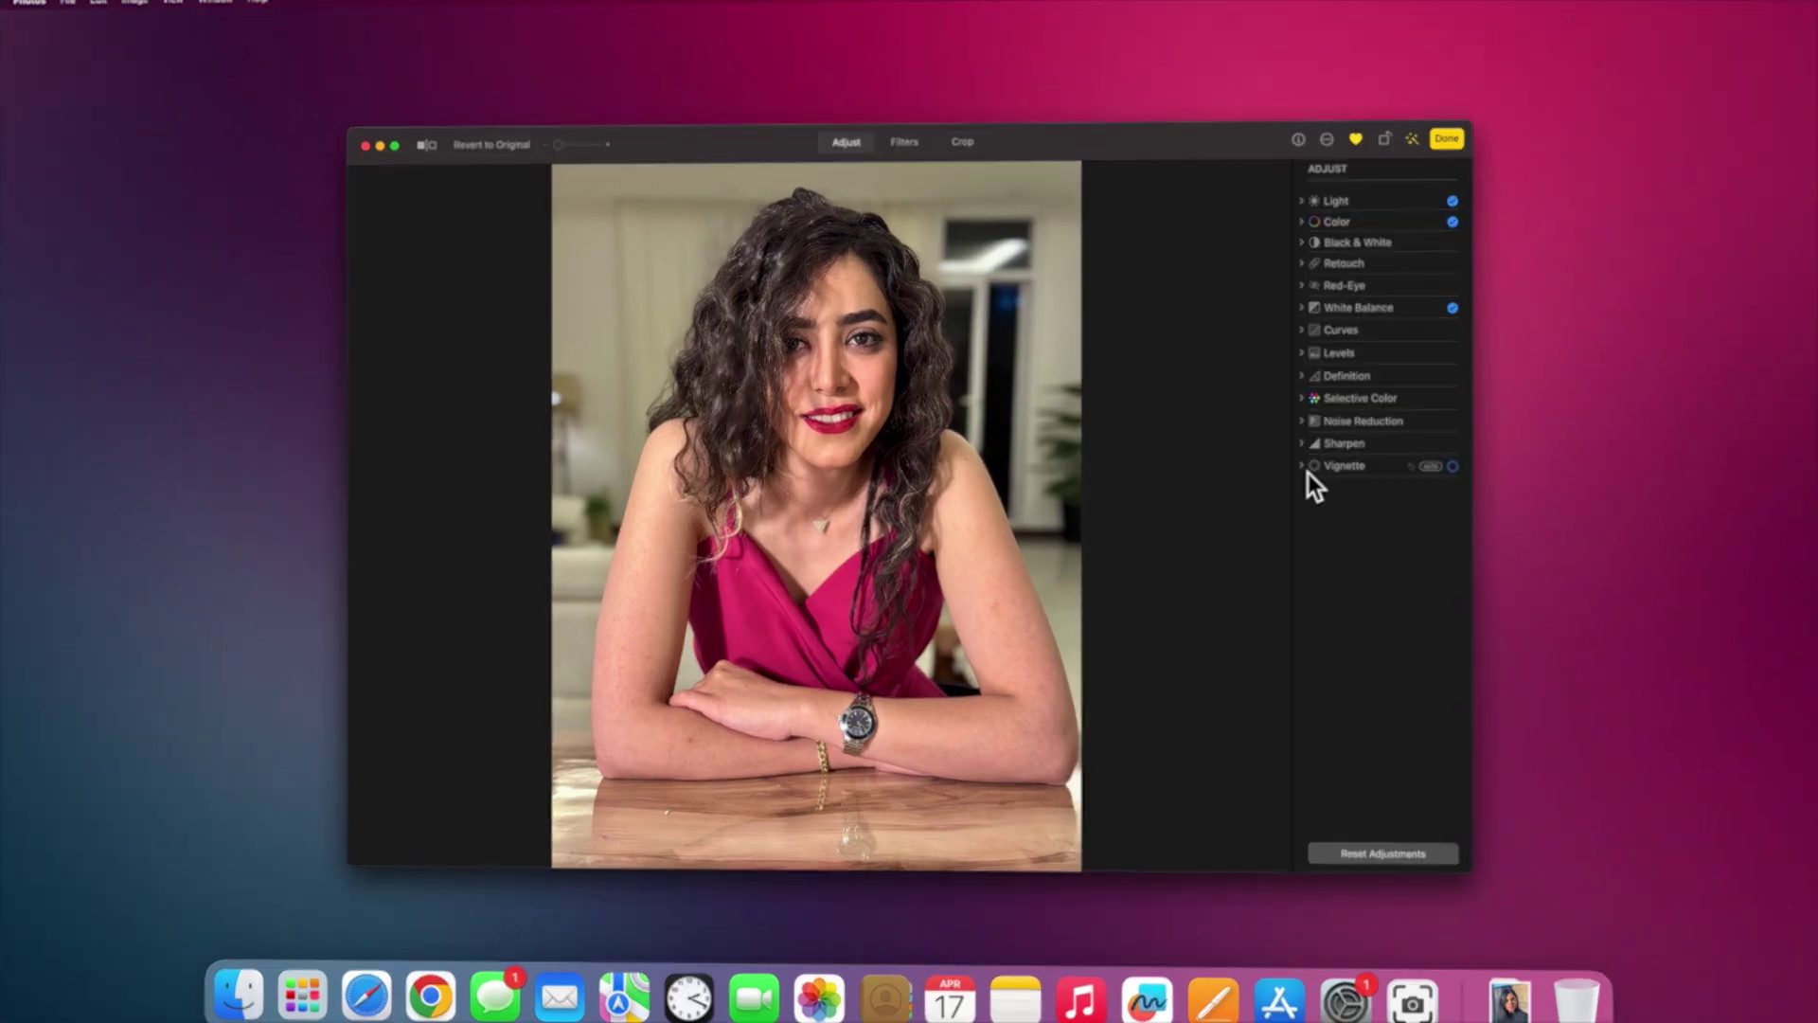
# - Add a vignette with Strength 0.83, Radius 0.75 and Softness 0.16
pyautogui.click(1305, 468)
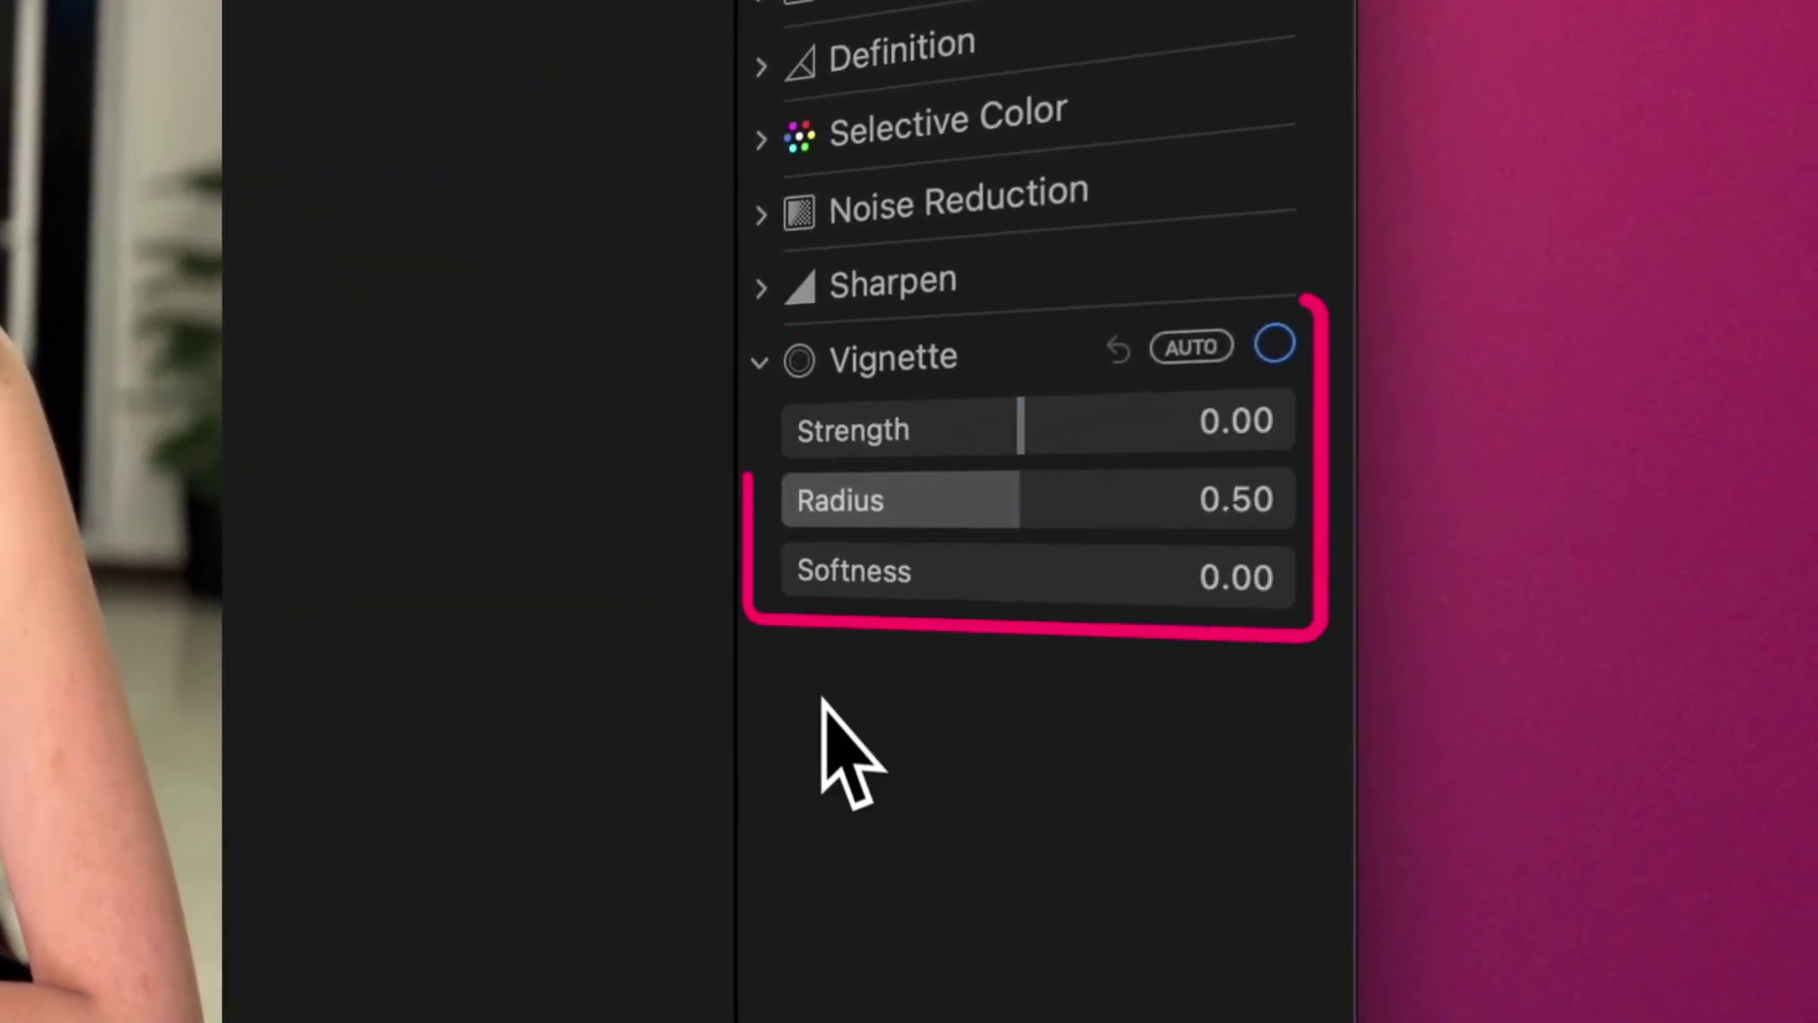
pyautogui.moveTo(1027, 428); pyautogui.dragTo(1284, 421)
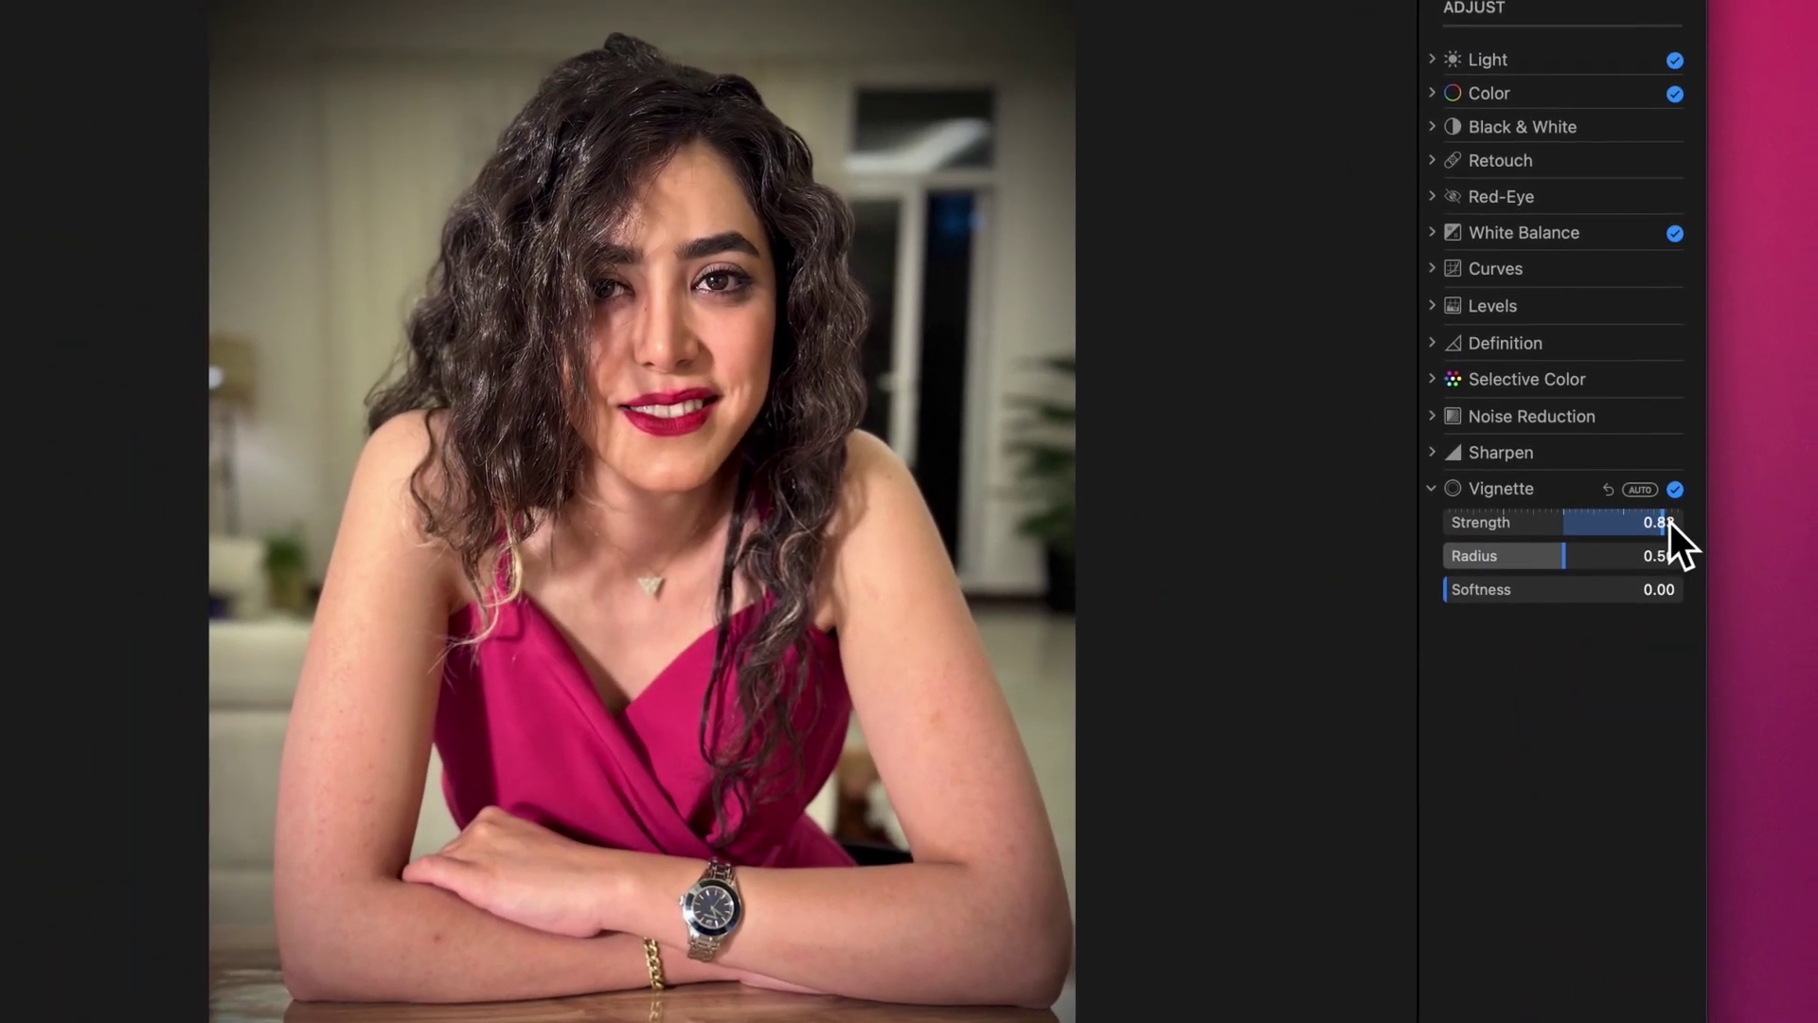
pyautogui.moveTo(1587, 565); pyautogui.dragTo(1623, 560)
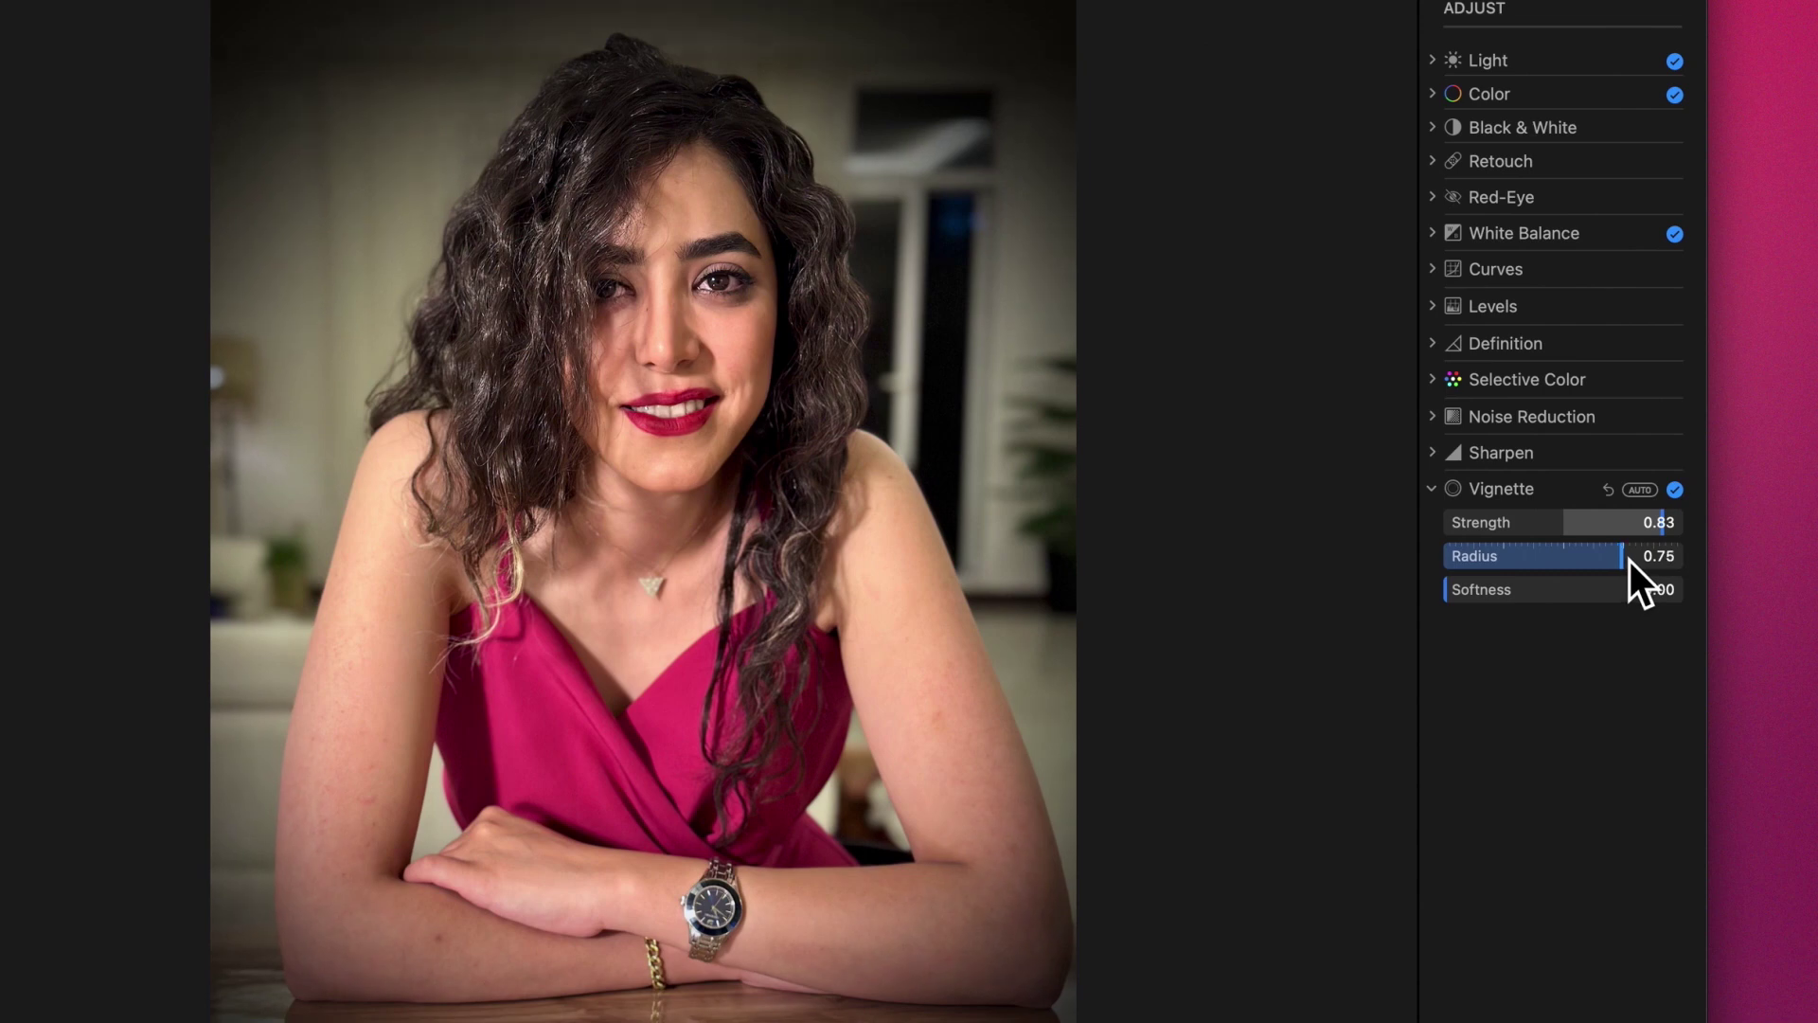
pyautogui.click(1491, 600)
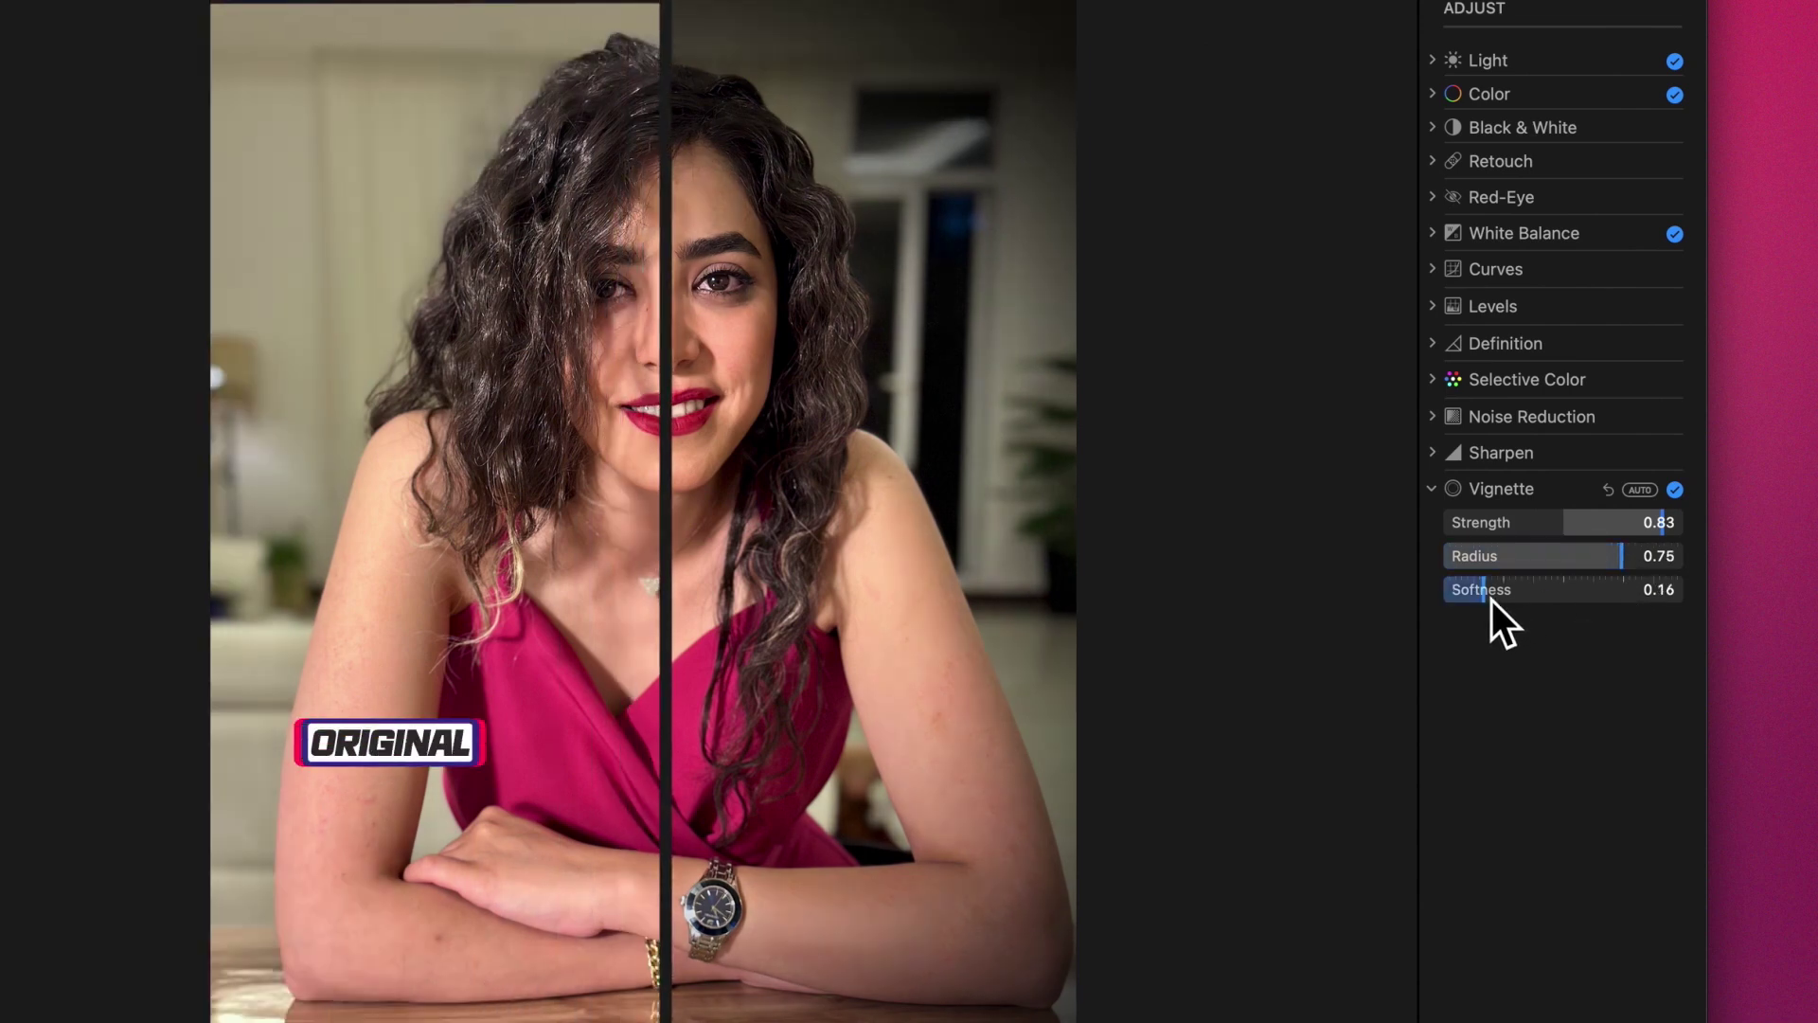